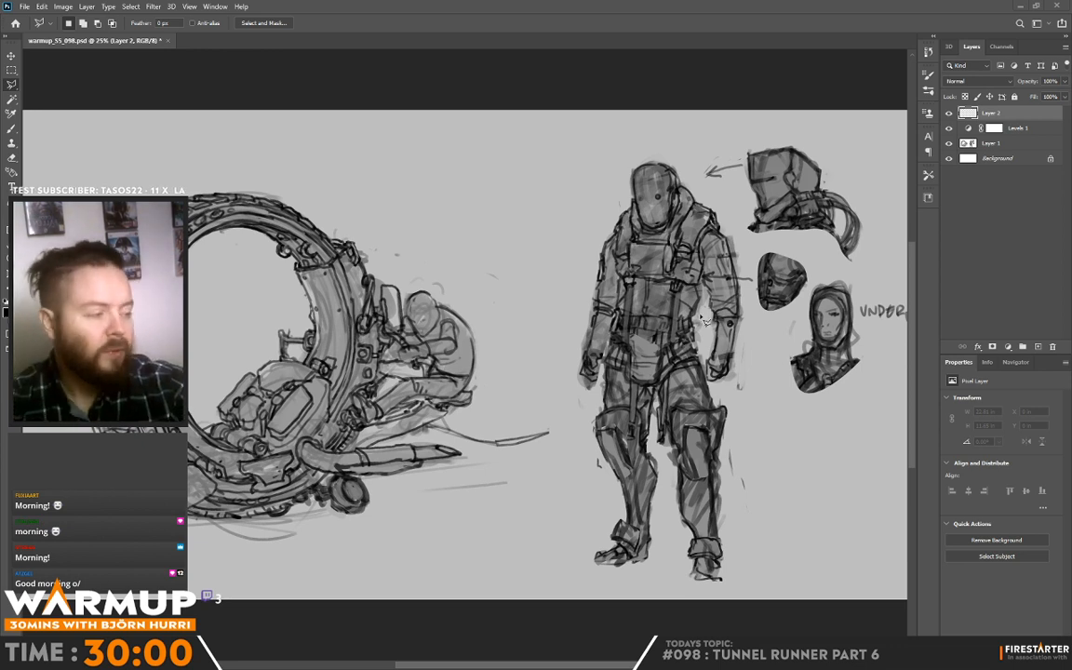
Step: Clear the stray lasso selection and switch to the Brush tool for painting on the standing figure
{"action": "mouse_move", "coordinate": [701, 316]}
{"action": "left_mouse_down"}
{"action": "mouse_move", "coordinate": [612, 308]}
{"action": "mouse_move", "coordinate": [669, 319]}
{"action": "left_mouse_up"}
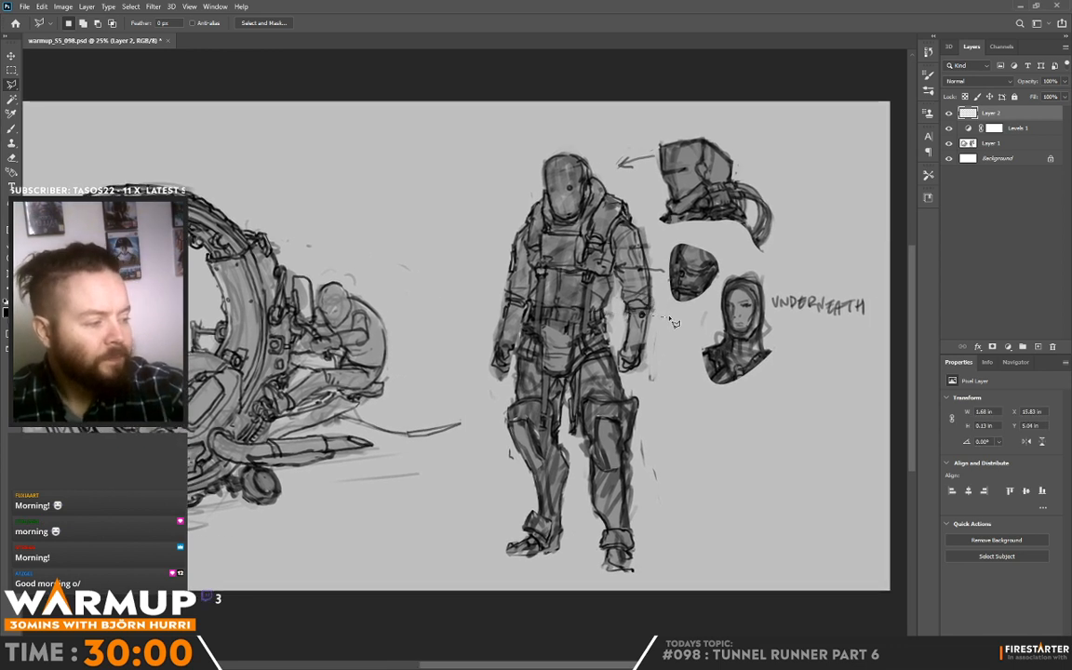
{"action": "key", "text": "ctrl+d"}
{"action": "key", "text": "b"}
{"action": "left_click_drag", "start_coordinate": [800, 323], "coordinate": [507, 273]}
{"action": "mouse_move", "coordinate": [570, 300]}
{"action": "left_mouse_down"}
{"action": "mouse_move", "coordinate": [641, 308]}
{"action": "mouse_move", "coordinate": [611, 295]}
{"action": "left_mouse_up"}
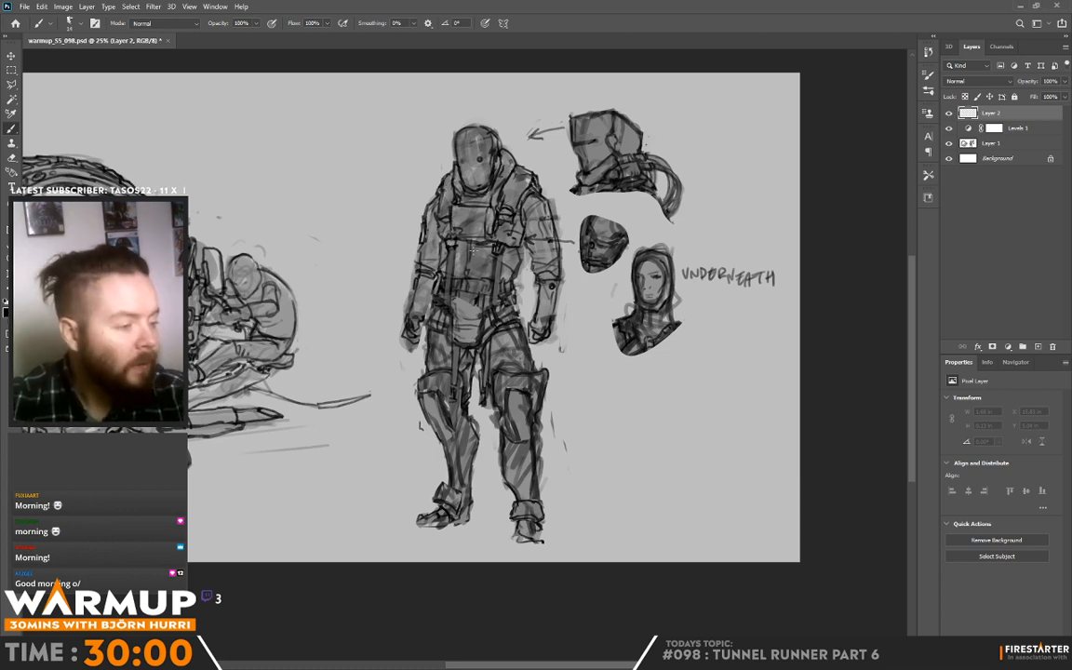
{"action": "left_click_drag", "start_coordinate": [594, 243], "coordinate": [518, 258]}
{"action": "left_click_drag", "start_coordinate": [348, 233], "coordinate": [346, 257]}
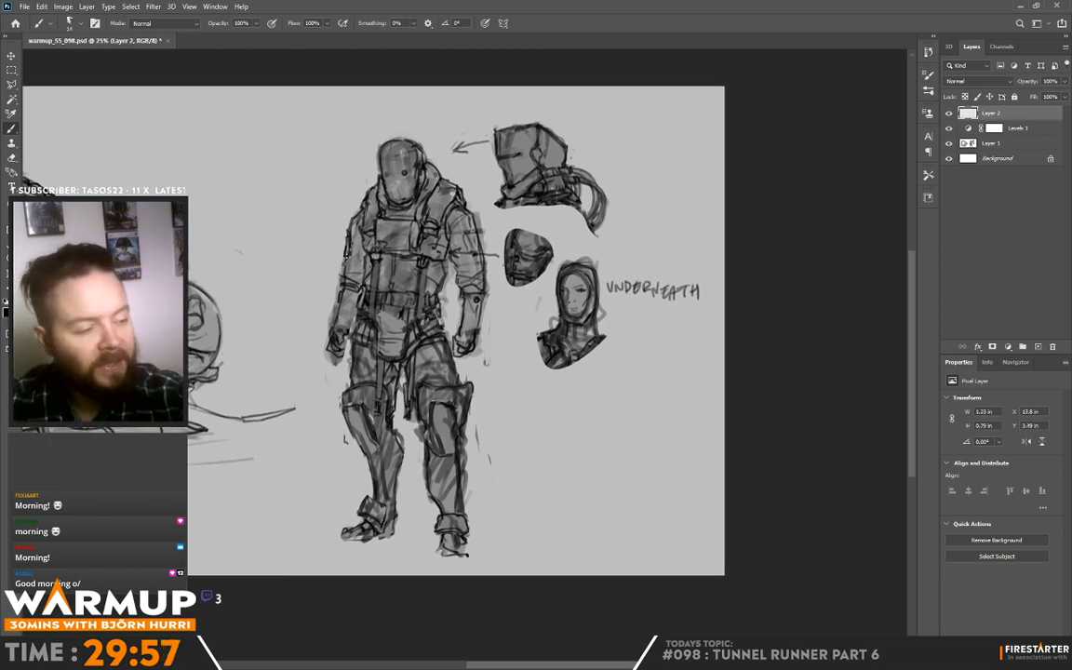
Step: Enlarge the brush and paint over the standing figure's rounded head and collar to start reshaping the helmet
{"action": "right_click", "coordinate": [482, 176]}
{"action": "left_click", "coordinate": [498, 177]}
{"action": "left_click", "coordinate": [419, 202], "text": "alt"}
{"action": "left_click_drag", "start_coordinate": [423, 165], "coordinate": [424, 179]}
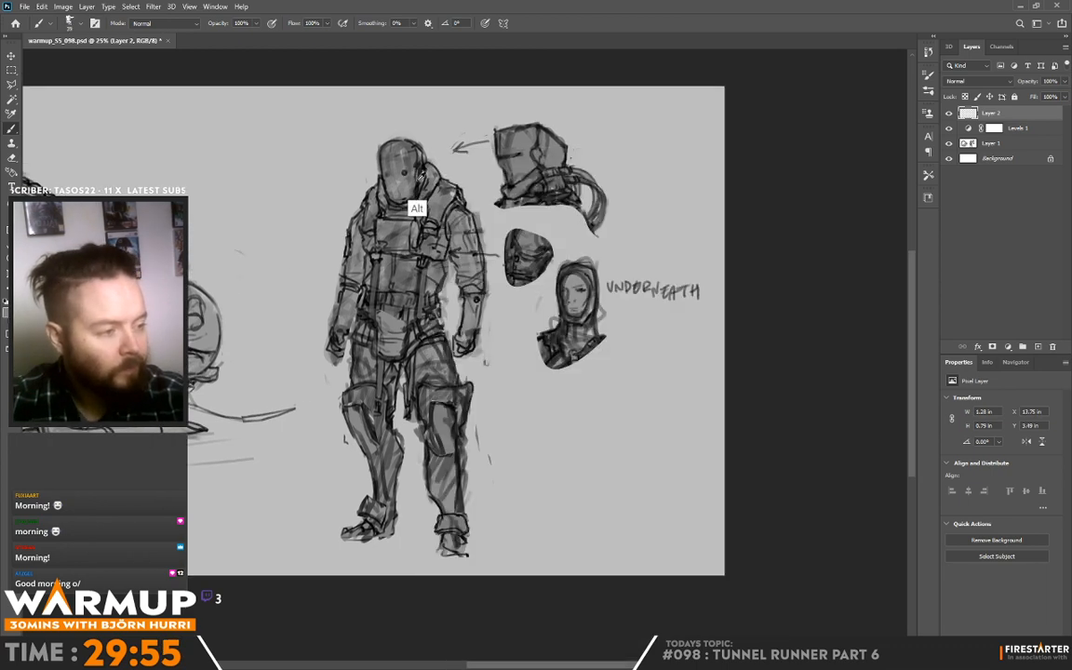
{"action": "left_click_drag", "start_coordinate": [362, 206], "coordinate": [363, 215]}
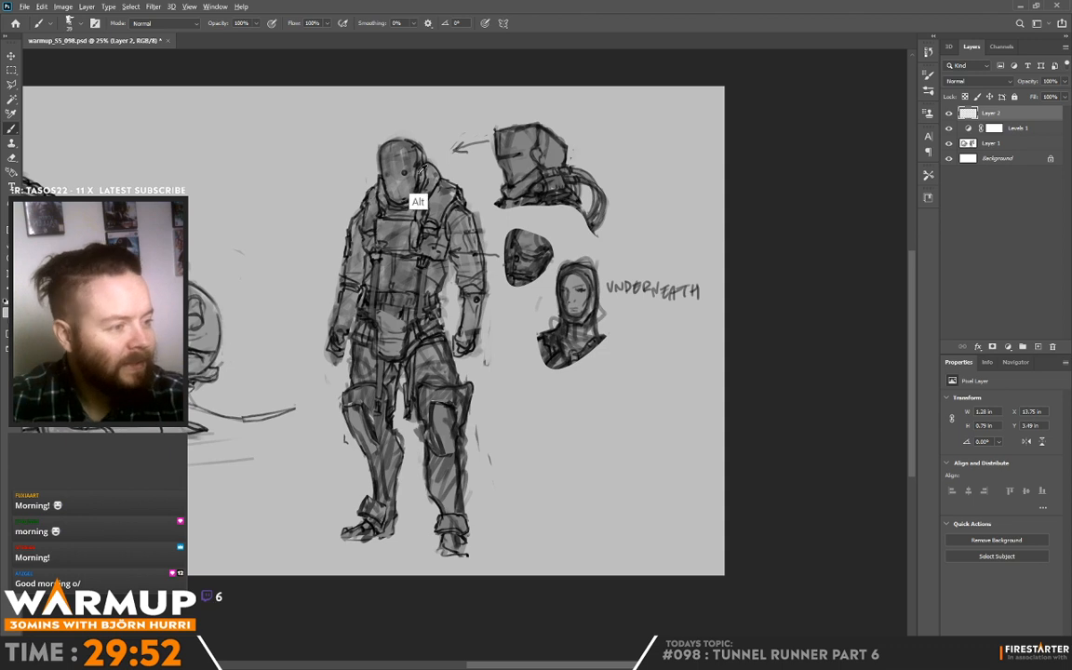
{"action": "left_click", "coordinate": [421, 170], "text": "alt"}
{"action": "left_click_drag", "start_coordinate": [388, 140], "coordinate": [395, 198]}
{"action": "mouse_move", "coordinate": [376, 146]}
{"action": "left_mouse_down"}
{"action": "mouse_move", "coordinate": [380, 184]}
{"action": "mouse_move", "coordinate": [382, 171]}
{"action": "mouse_move", "coordinate": [388, 194]}
{"action": "mouse_move", "coordinate": [384, 180]}
{"action": "mouse_move", "coordinate": [406, 200]}
{"action": "mouse_move", "coordinate": [395, 176]}
{"action": "mouse_move", "coordinate": [408, 174]}
{"action": "mouse_move", "coordinate": [365, 170]}
{"action": "mouse_move", "coordinate": [409, 185]}
{"action": "mouse_move", "coordinate": [363, 200]}
{"action": "mouse_move", "coordinate": [409, 201]}
{"action": "left_mouse_up"}
Step: Repaint the figure's head as a flat-topped helmet with a horizontal visor slit using the rectangular sketcher brush, undoing the unwanted strokes
{"action": "right_click", "coordinate": [412, 149]}
{"action": "left_click", "coordinate": [510, 390]}
{"action": "left_click", "coordinate": [478, 177]}
{"action": "left_click", "coordinate": [399, 156], "text": "alt"}
{"action": "left_click", "coordinate": [404, 198], "text": "alt"}
{"action": "left_click", "coordinate": [377, 152], "text": "alt"}
{"action": "left_click", "coordinate": [395, 186], "text": "alt"}
{"action": "left_click", "coordinate": [416, 185], "text": "alt"}
{"action": "mouse_move", "coordinate": [376, 155]}
{"action": "left_mouse_down"}
{"action": "mouse_move", "coordinate": [376, 166]}
{"action": "mouse_move", "coordinate": [374, 147]}
{"action": "mouse_move", "coordinate": [426, 137]}
{"action": "mouse_move", "coordinate": [412, 141]}
{"action": "mouse_move", "coordinate": [425, 157]}
{"action": "left_mouse_up"}
{"action": "key", "text": "ctrl+z"}
{"action": "key", "text": "ctrl+z"}
{"action": "left_click", "coordinate": [418, 156], "text": "alt"}
{"action": "key", "text": "ctrl+z"}
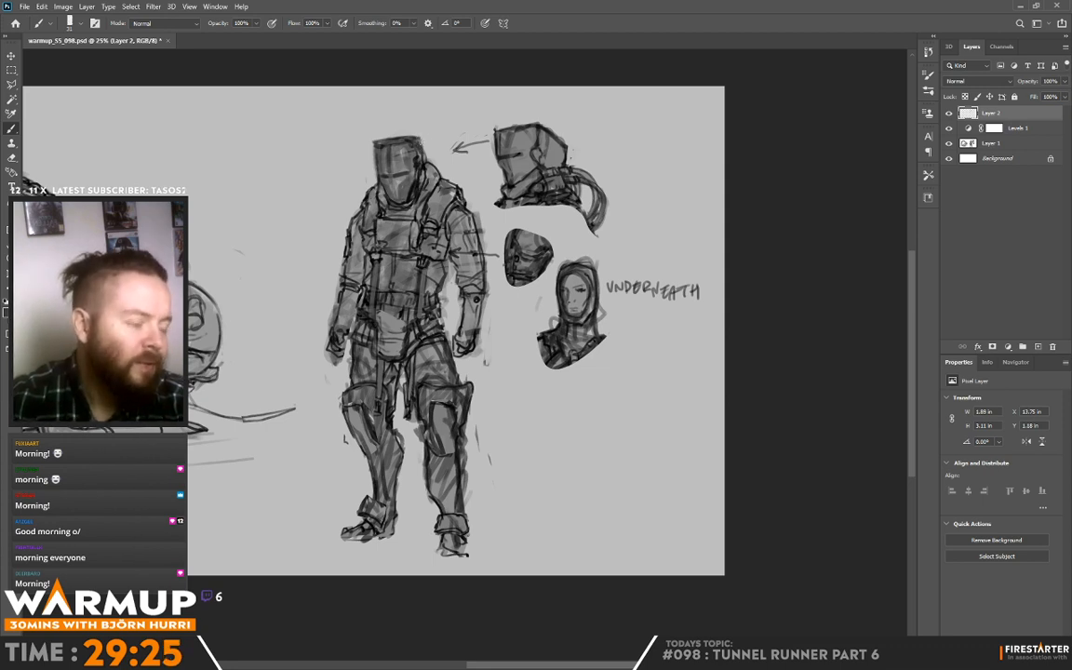
Step: Add a short line beneath the arrow beside the helmet study and paint tone into the figure's helmet front and side edge
{"action": "left_click_drag", "start_coordinate": [493, 156], "coordinate": [473, 161]}
{"action": "left_click", "coordinate": [383, 162], "text": "alt"}
{"action": "left_click_drag", "start_coordinate": [381, 152], "coordinate": [390, 149]}
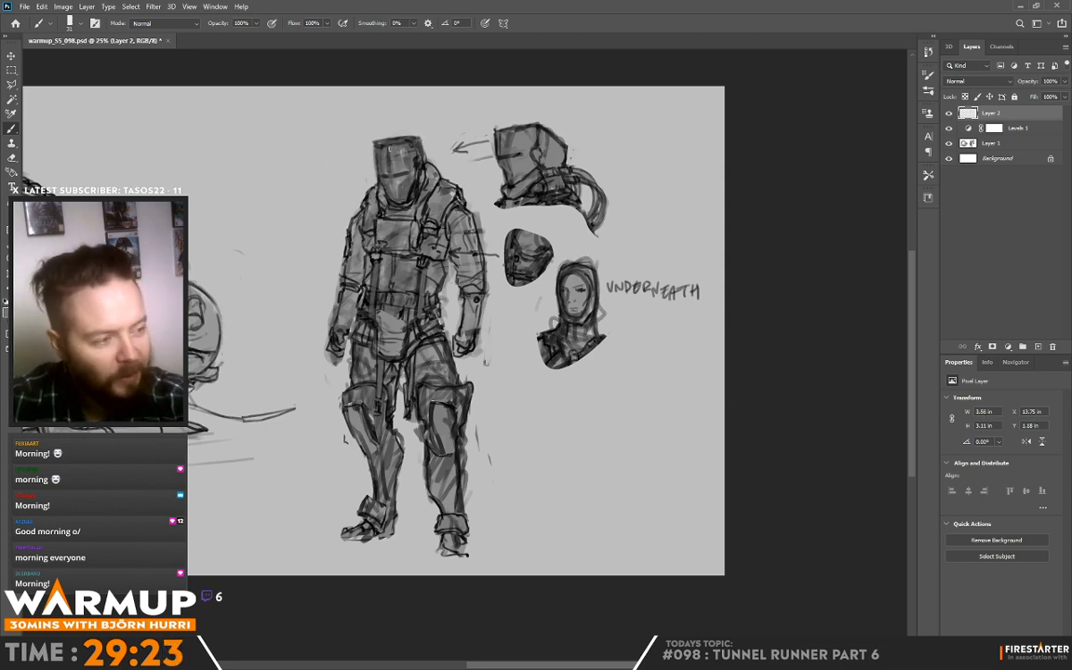
{"action": "left_click", "coordinate": [385, 151], "text": "alt"}
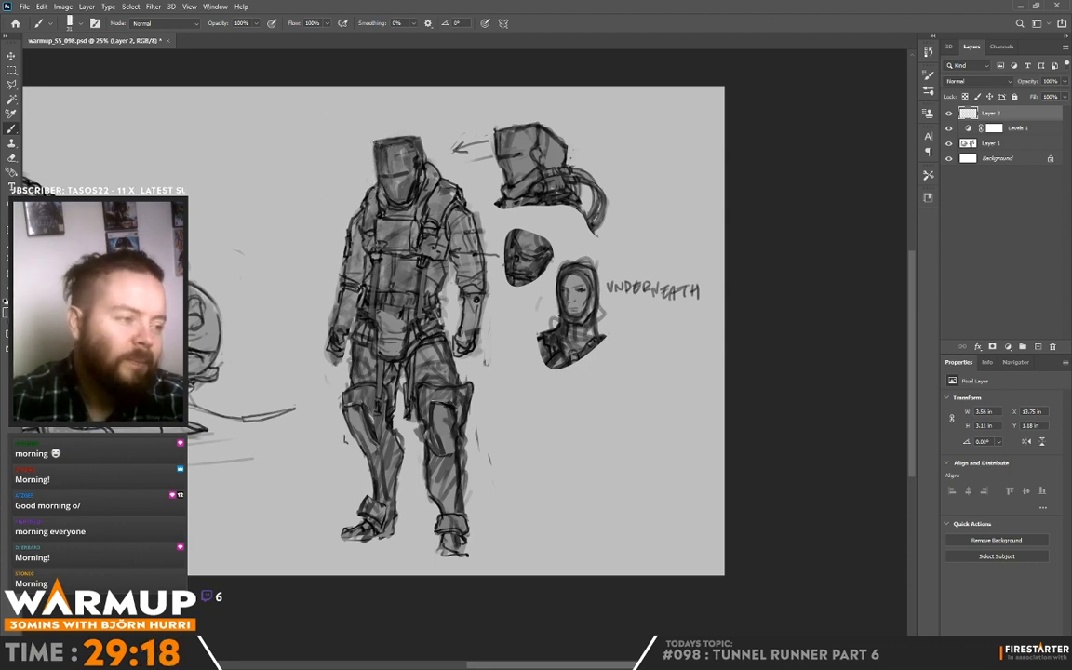
{"action": "left_click", "coordinate": [374, 160], "text": "alt"}
{"action": "left_click_drag", "start_coordinate": [373, 132], "coordinate": [376, 155]}
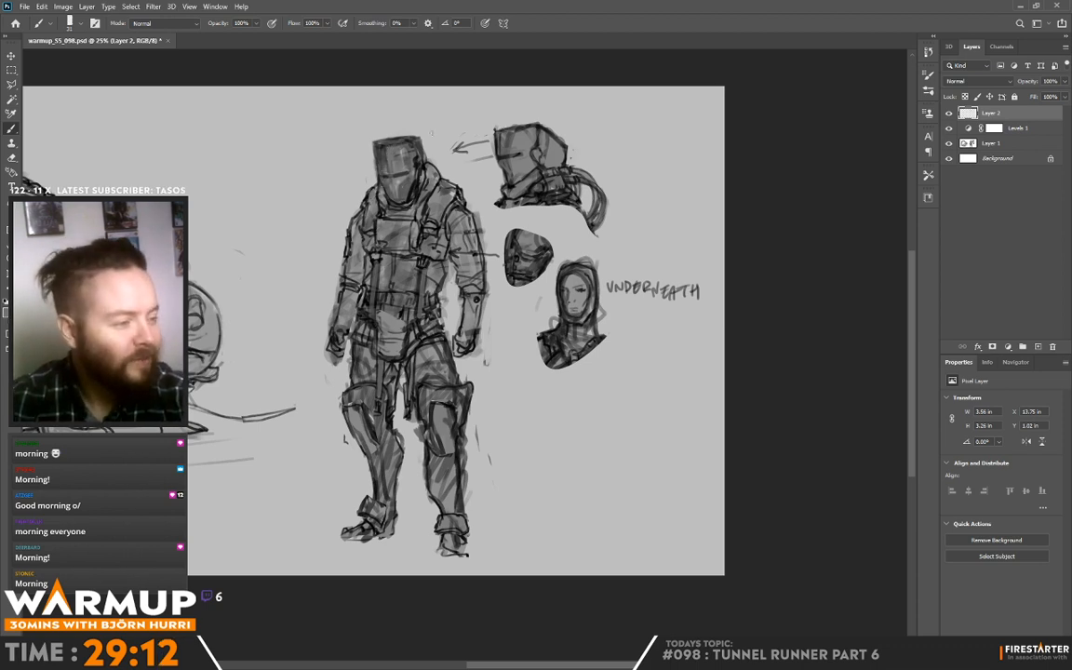
Step: Darken the forehead plate of the figure's helmet and trim its outer edges and top corner with sampled greys
{"action": "left_click", "coordinate": [381, 153], "text": "alt"}
{"action": "left_click_drag", "start_coordinate": [387, 149], "coordinate": [389, 166]}
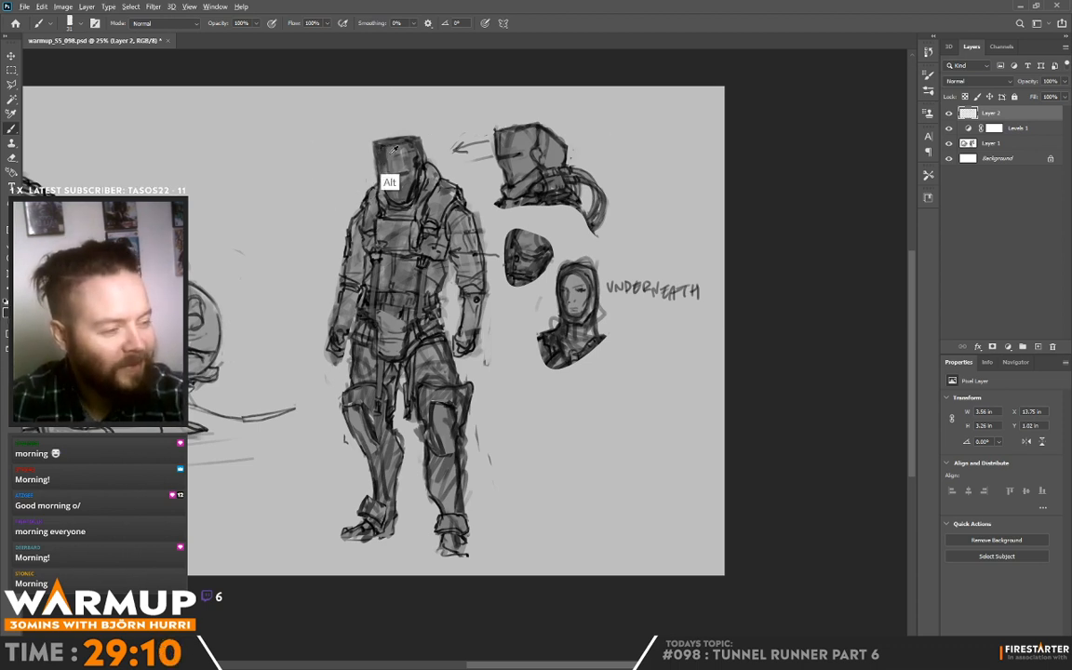
{"action": "left_click", "coordinate": [389, 153], "text": "alt"}
{"action": "left_click", "coordinate": [373, 152], "text": "alt"}
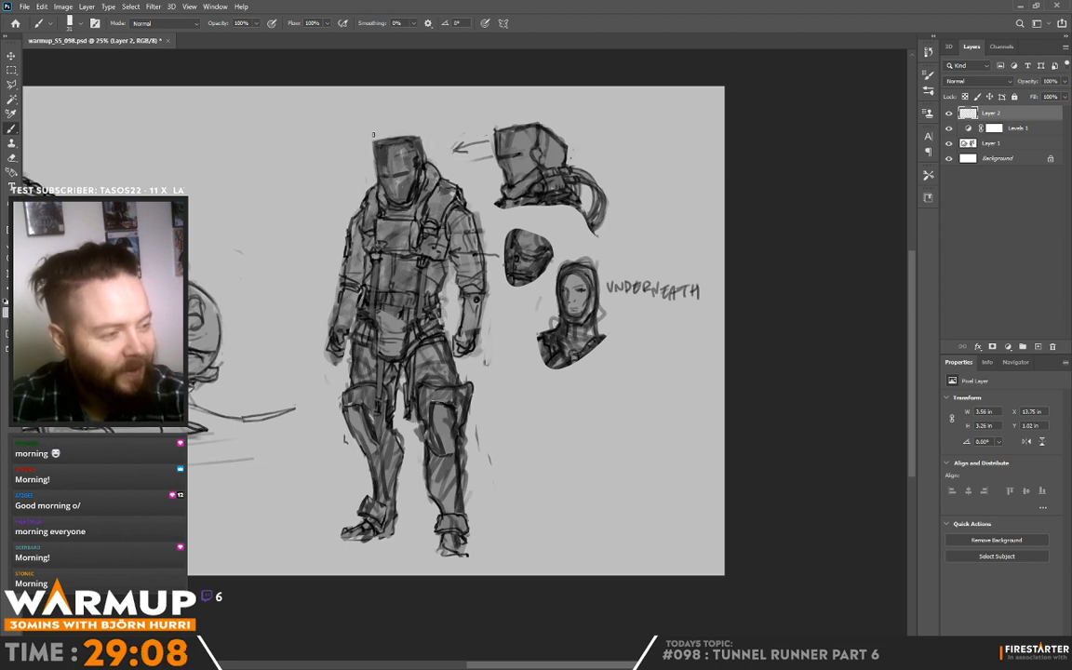
{"action": "left_click_drag", "start_coordinate": [373, 135], "coordinate": [375, 166]}
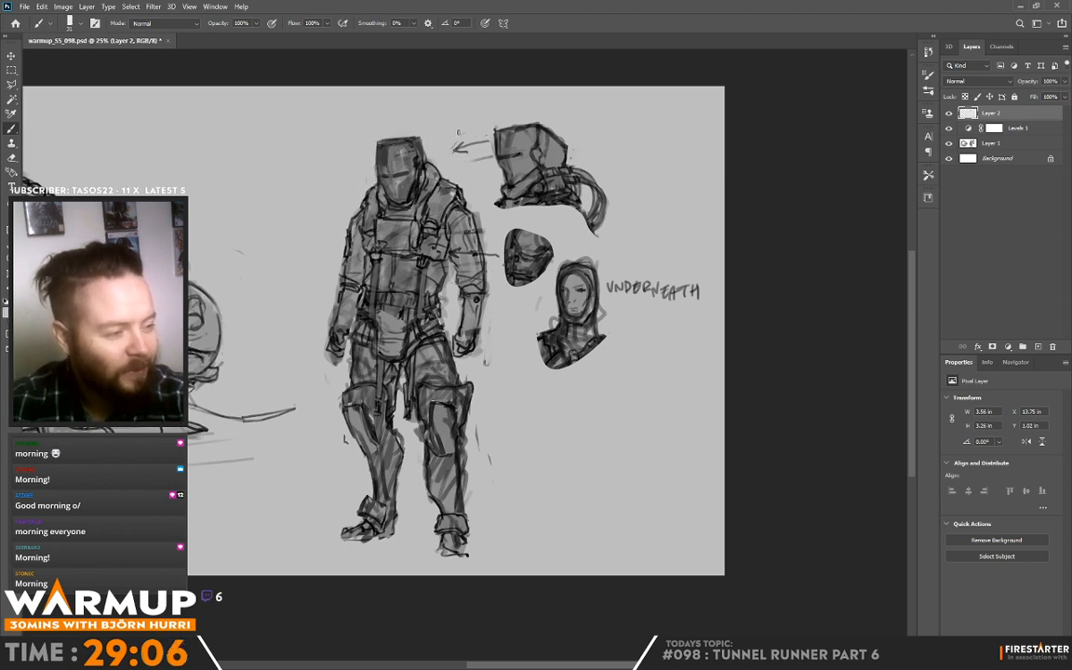
{"action": "left_click", "coordinate": [411, 155], "text": "alt"}
{"action": "left_click", "coordinate": [414, 163], "text": "alt"}
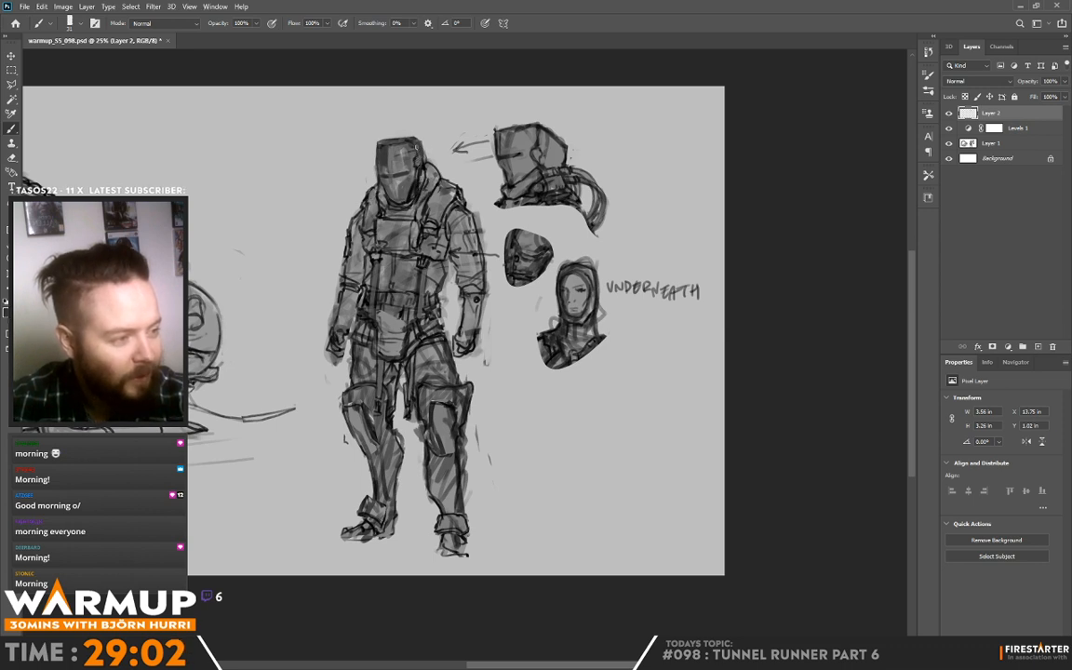
{"action": "left_click", "coordinate": [375, 141], "text": "alt"}
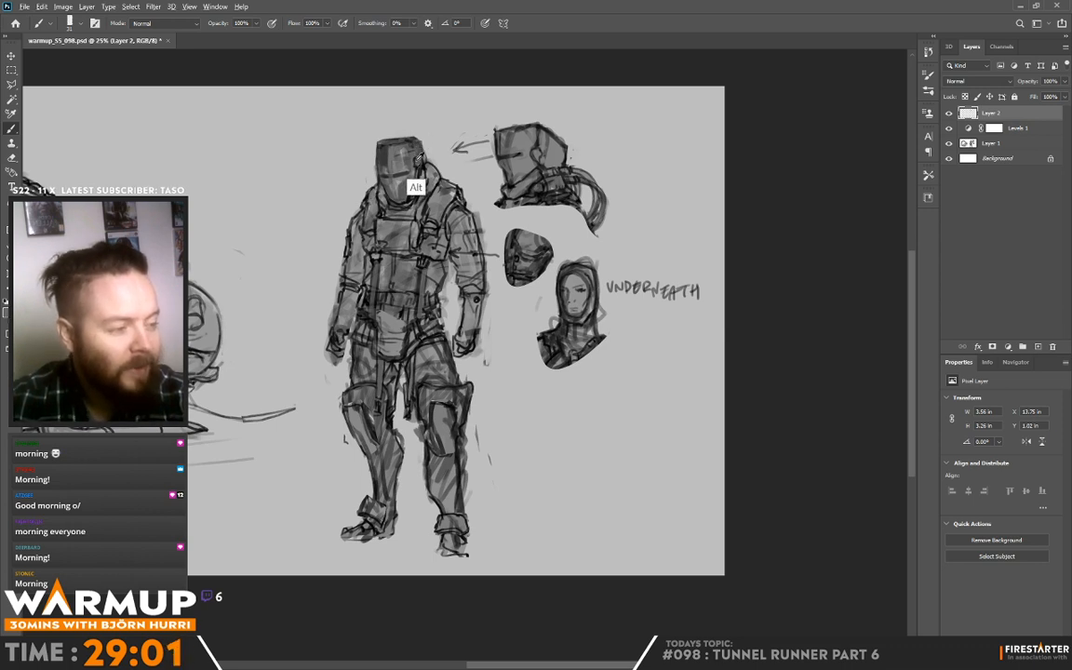
{"action": "left_click_drag", "start_coordinate": [377, 131], "coordinate": [381, 140]}
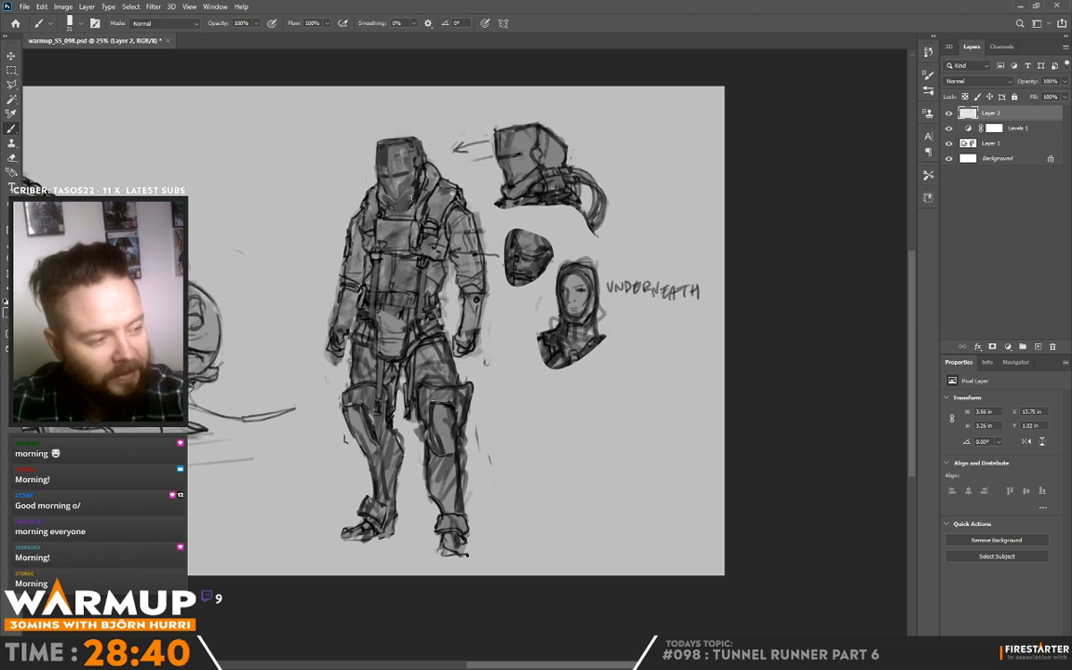
Step: Set the brush size to 12 px and paint fine detail on the lower side of the helmet's faceplate
{"action": "right_click", "coordinate": [443, 157]}
{"action": "left_click_drag", "start_coordinate": [507, 178], "coordinate": [501, 178]}
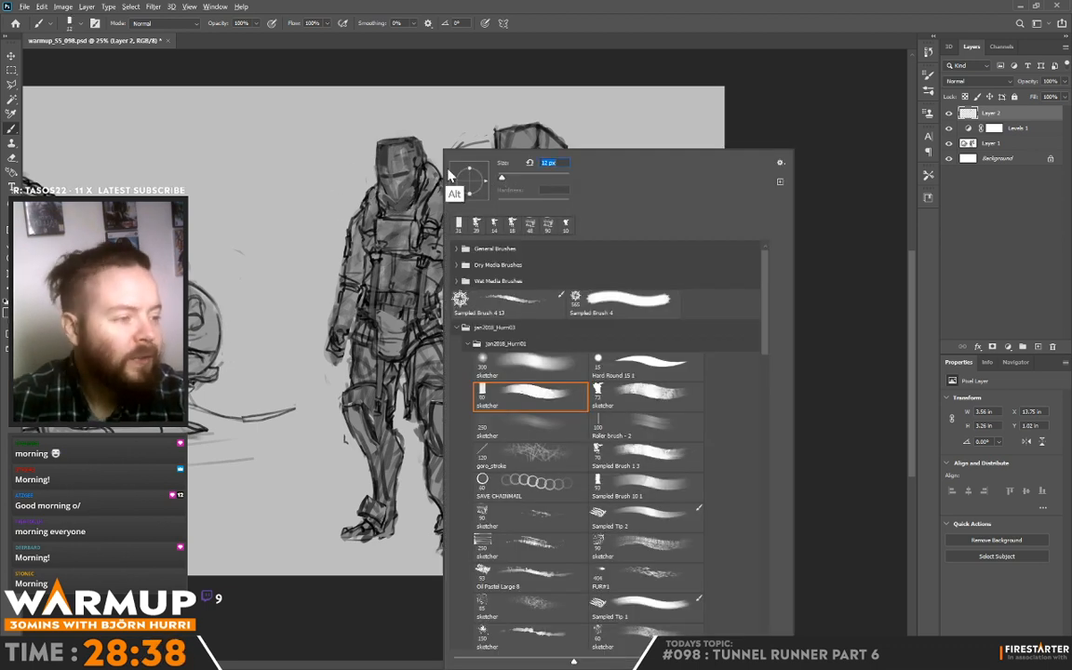
{"action": "left_click", "coordinate": [416, 181], "text": "alt"}
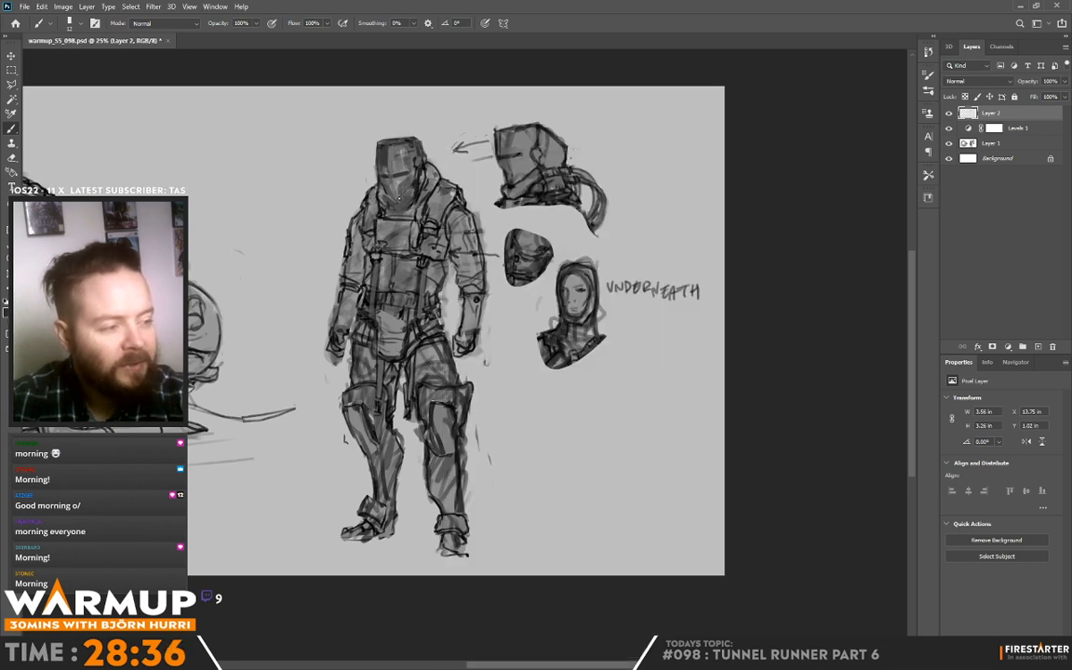
Step: Enlarge the brush slightly and refine the helmet's chin, jaw side and cheek edge with sampled greys
{"action": "right_click", "coordinate": [441, 158]}
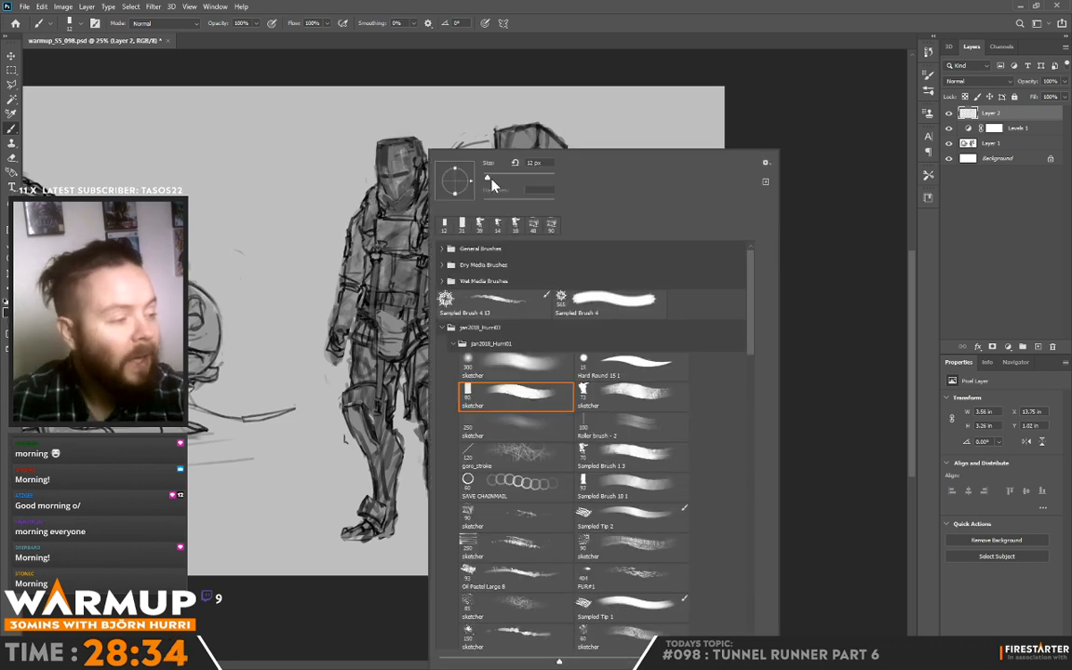
{"action": "left_click", "coordinate": [389, 195]}
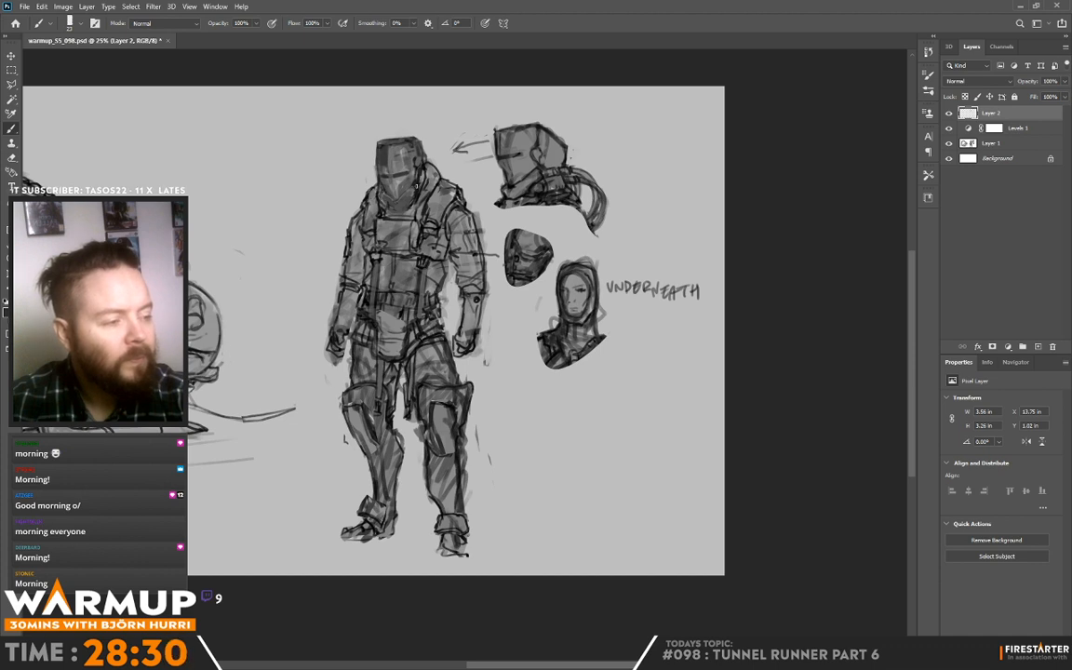
{"action": "left_click", "coordinate": [414, 184], "text": "alt"}
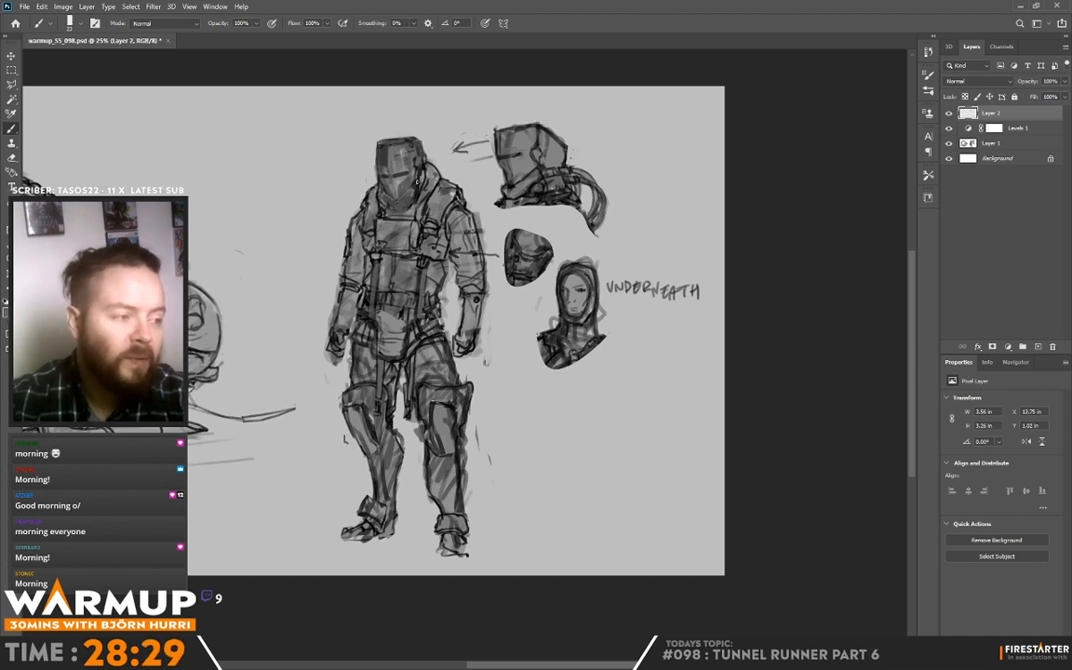
{"action": "left_click", "coordinate": [374, 167], "text": "alt"}
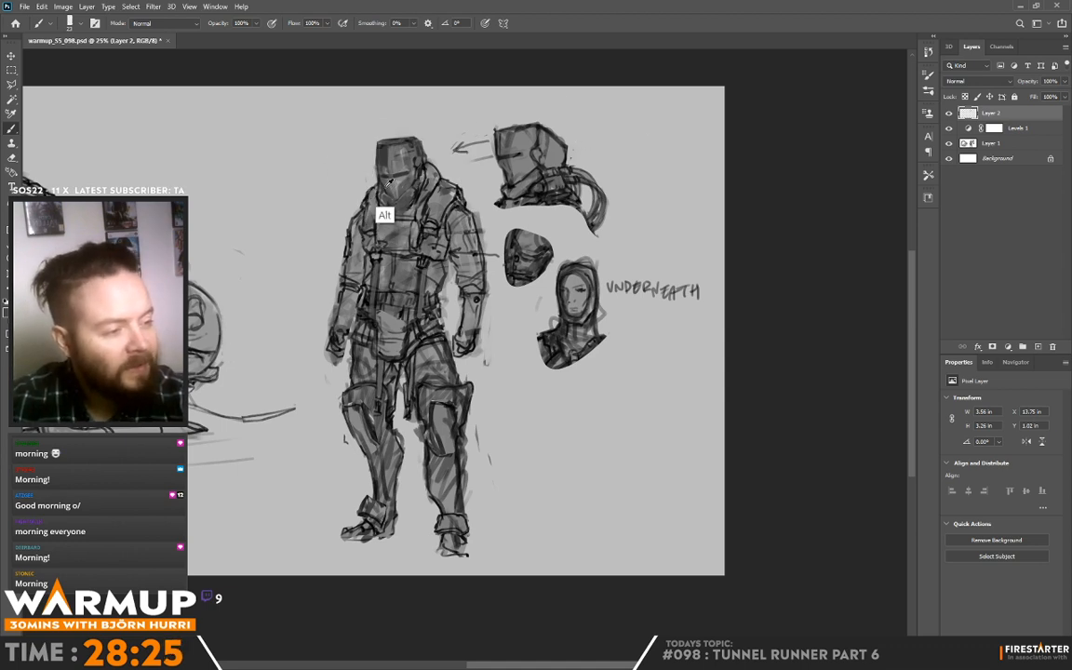
{"action": "left_click", "coordinate": [349, 165], "text": "alt"}
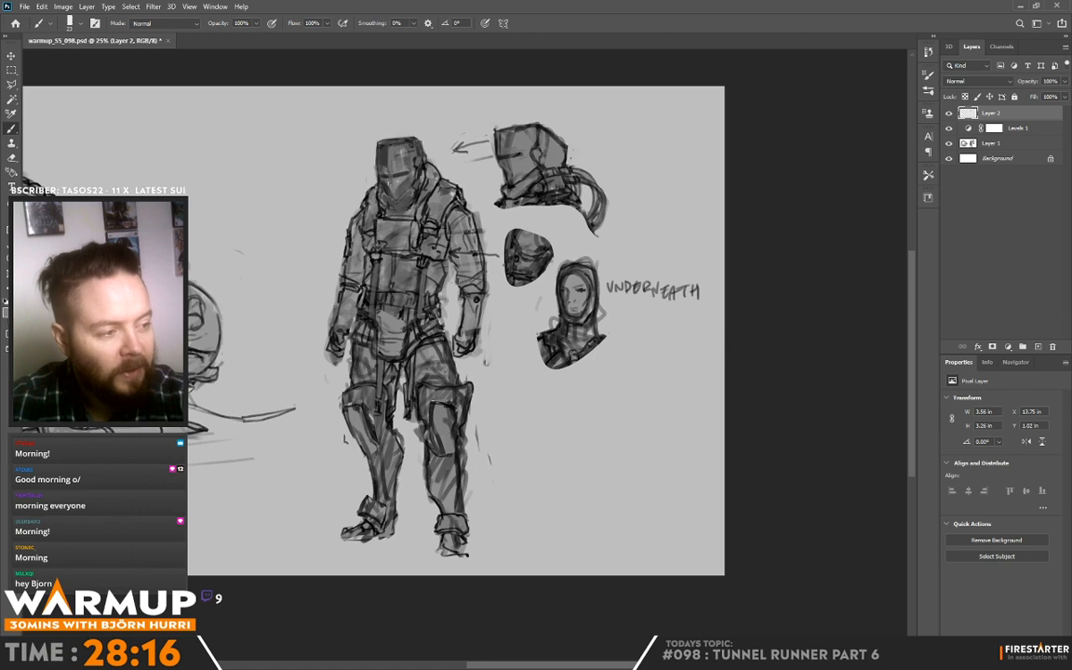
{"action": "key", "text": "alt"}
{"action": "key", "text": "alt"}
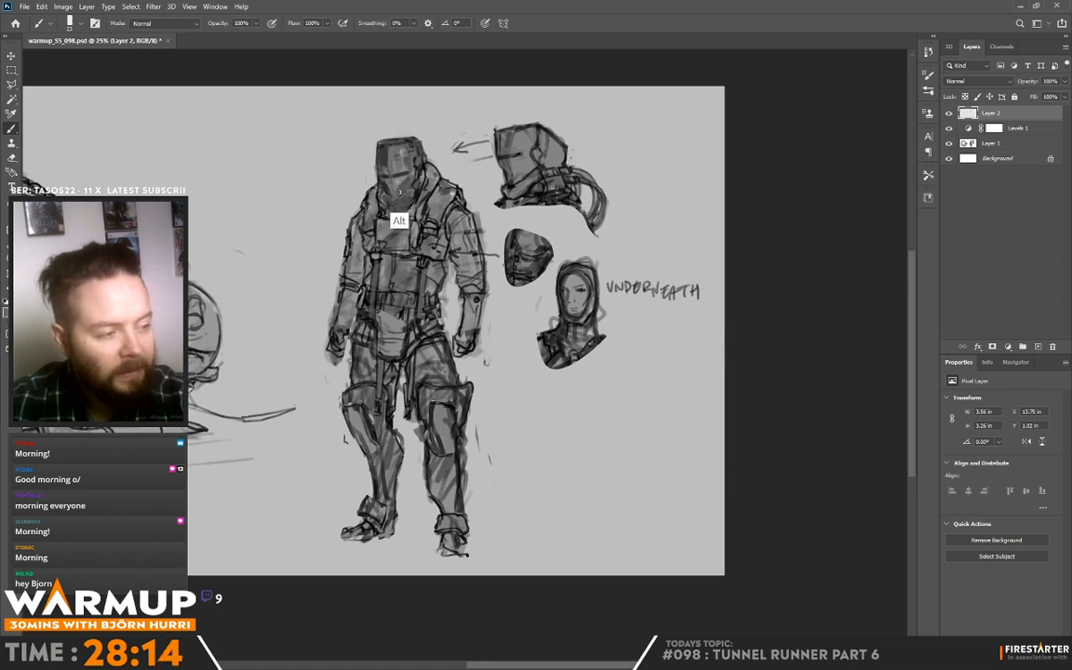
{"action": "left_click", "coordinate": [399, 193], "text": "alt"}
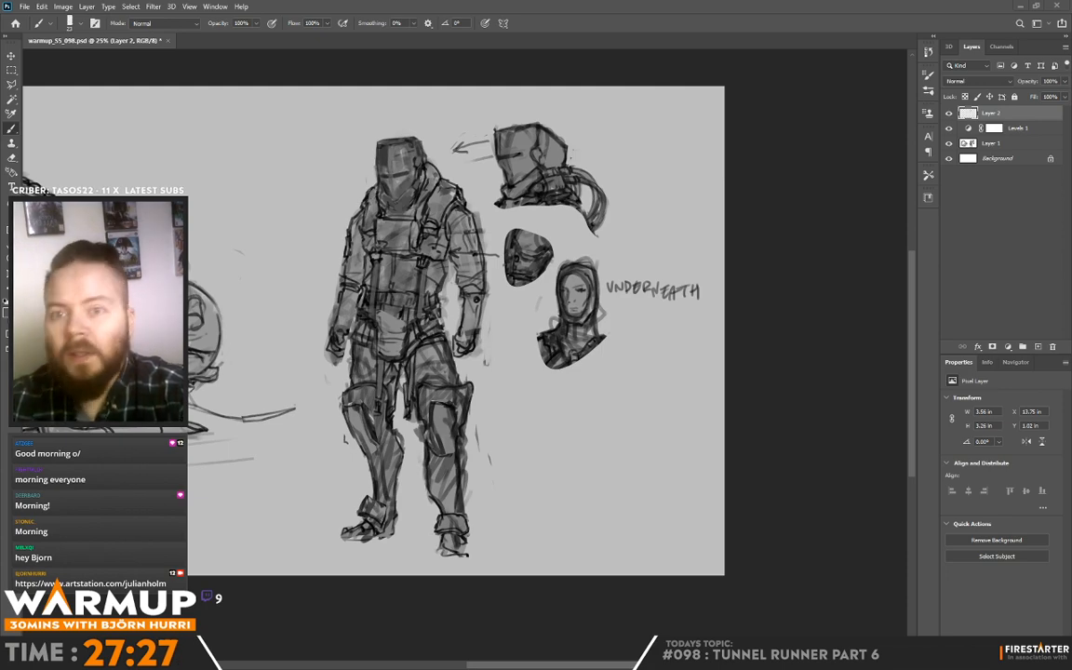
Step: Switch to the browser and examine the Robot designs project in the concept designer's ArtStation portfolio
{"action": "key", "text": "alt+Tab"}
{"action": "scroll", "coordinate": [370, 399], "scroll_direction": "down", "scroll_amount": 5}
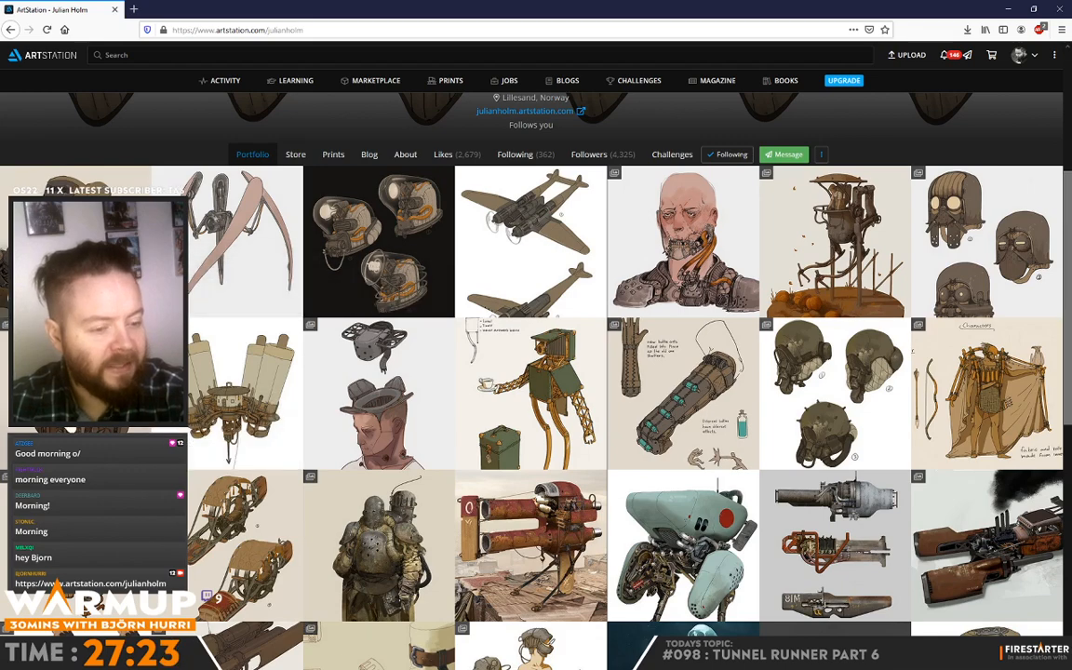
{"action": "left_click", "coordinate": [73, 420]}
{"action": "scroll", "coordinate": [575, 294], "scroll_direction": "down", "scroll_amount": 4}
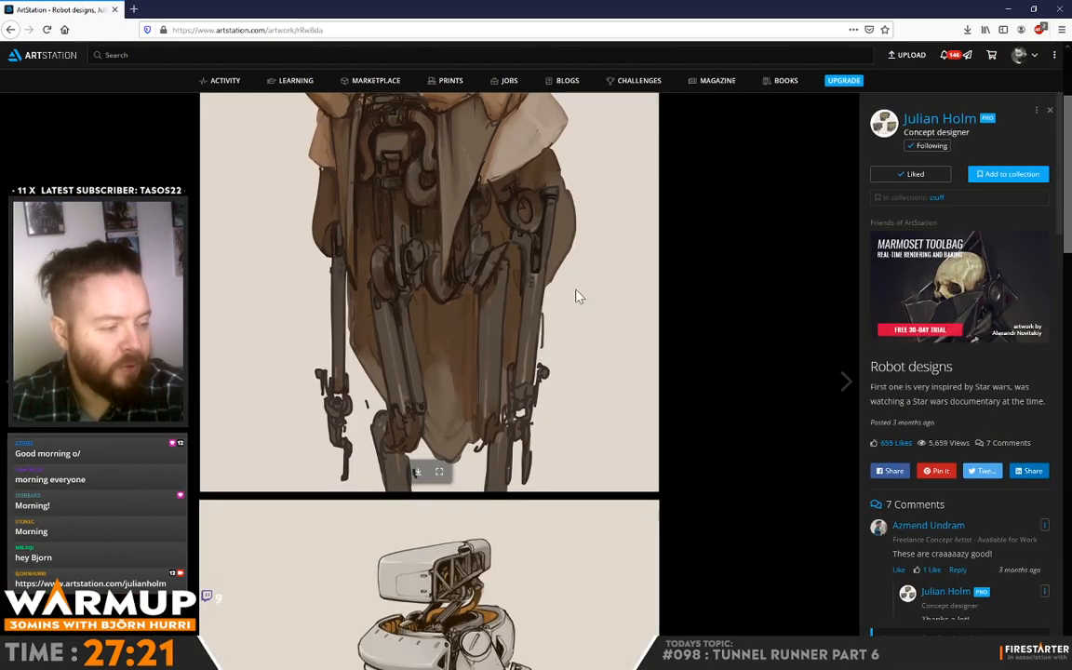
{"action": "scroll", "coordinate": [558, 396], "scroll_direction": "down", "scroll_amount": 10}
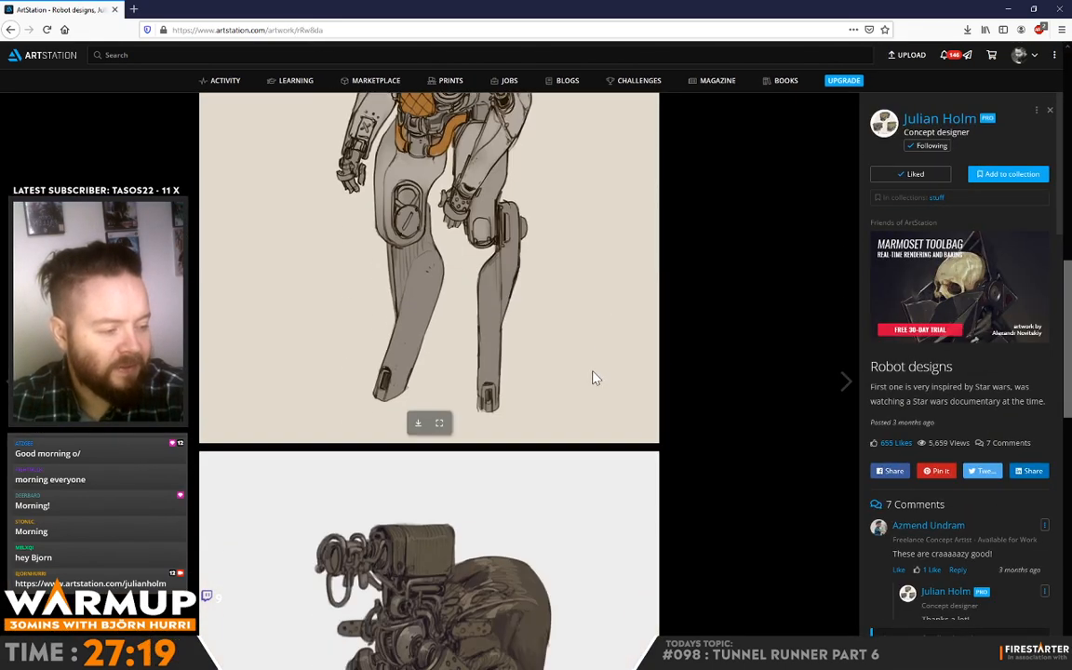
{"action": "scroll", "coordinate": [600, 379], "scroll_direction": "down", "scroll_amount": 5}
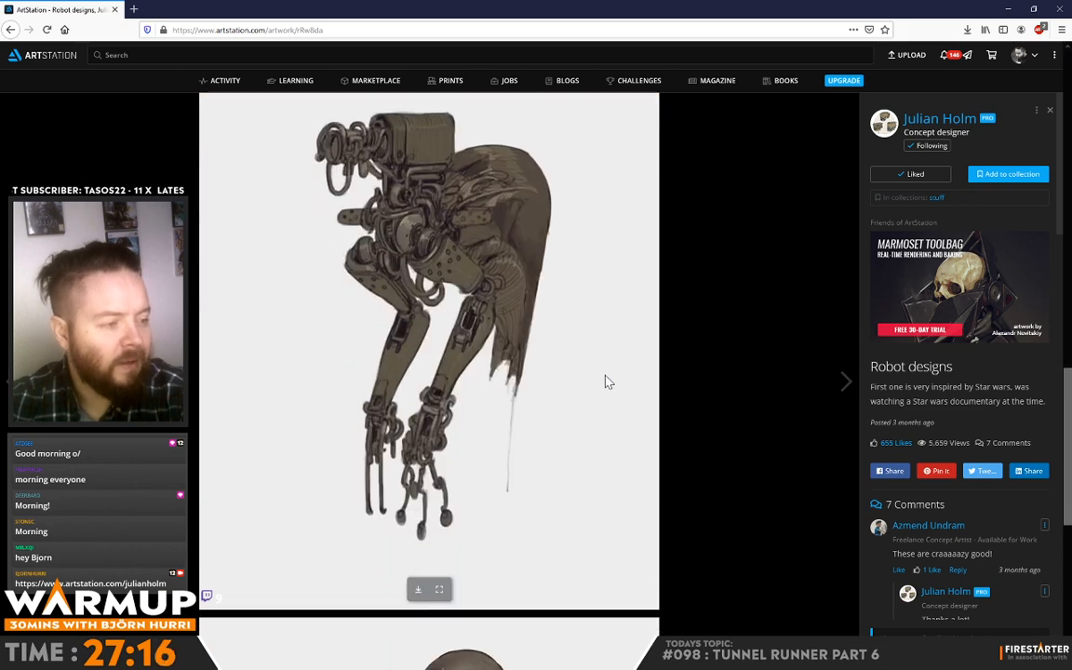
{"action": "scroll", "coordinate": [607, 382], "scroll_direction": "down", "scroll_amount": 1}
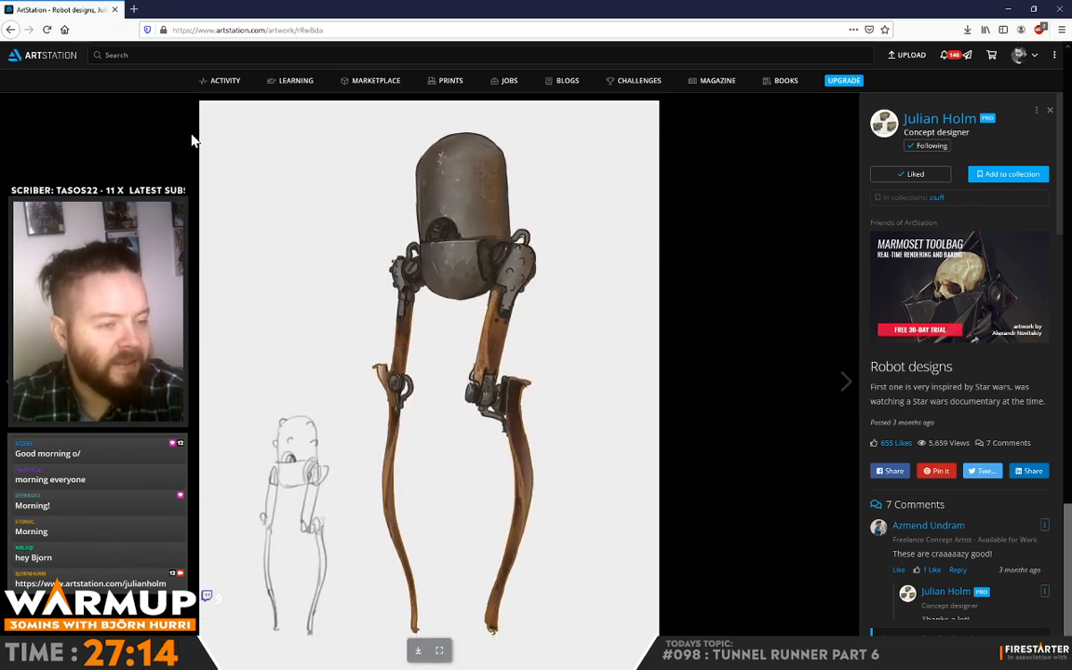
Step: Return to the portfolio and examine the mask and helmet variations in the Helmets project
{"action": "left_click", "coordinate": [9, 30]}
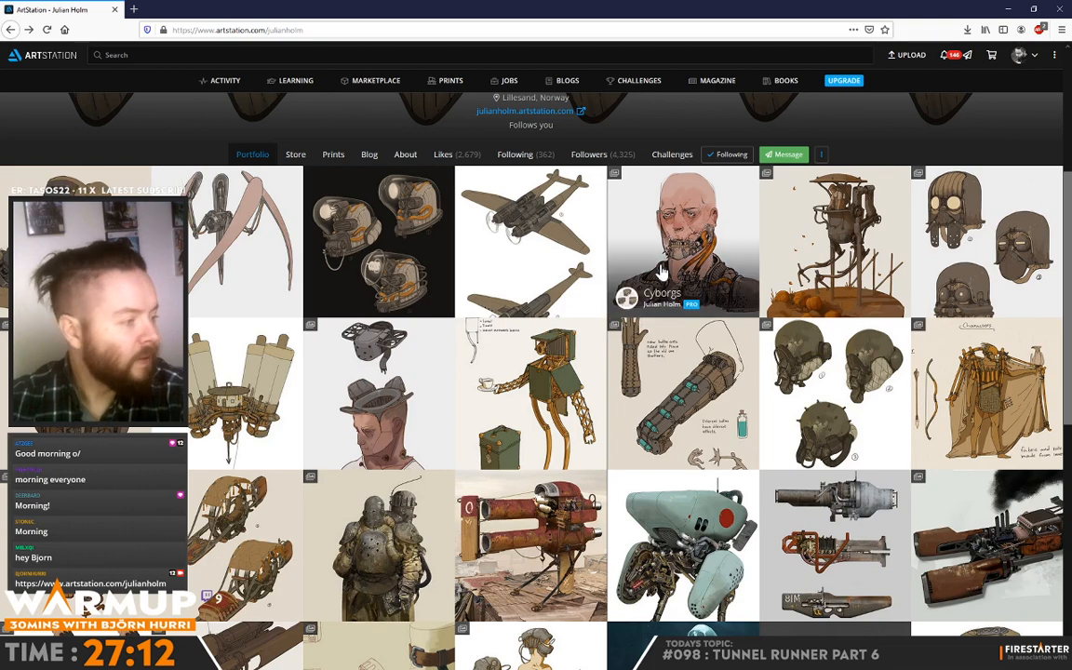
{"action": "left_click", "coordinate": [977, 212]}
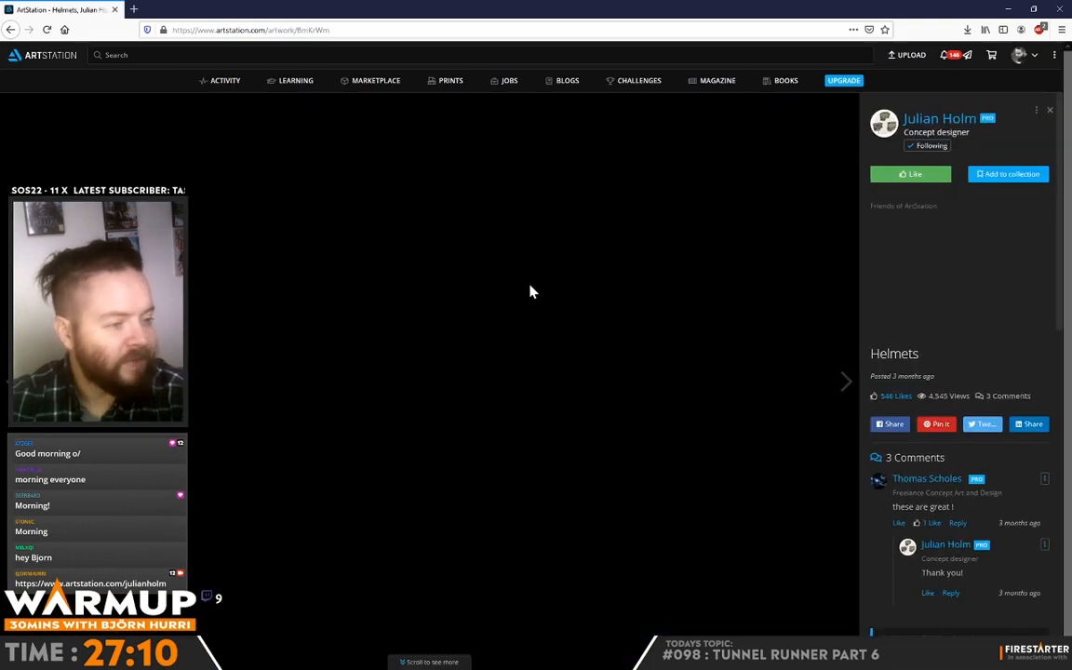
{"action": "scroll", "coordinate": [277, 456], "scroll_direction": "down", "scroll_amount": 4}
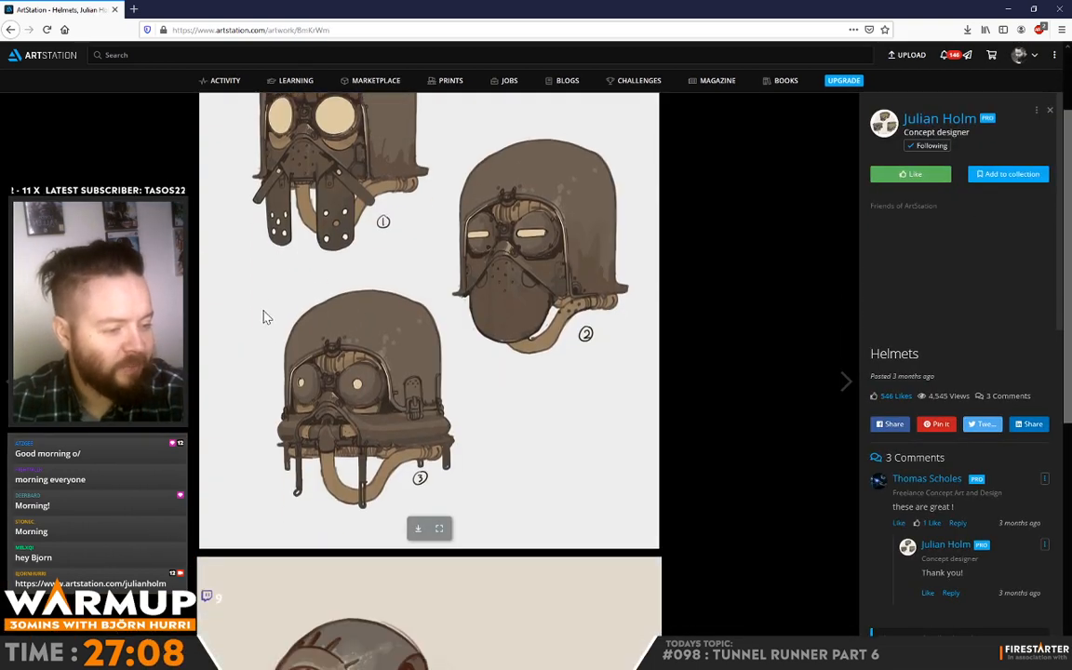
{"action": "scroll", "coordinate": [264, 307], "scroll_direction": "down", "scroll_amount": 3}
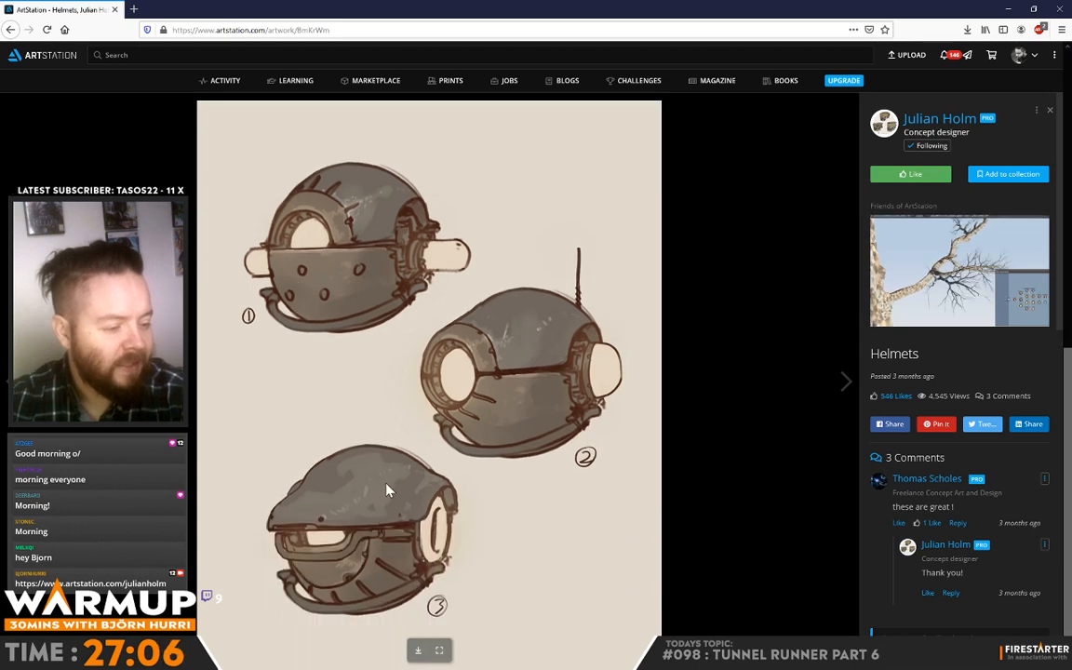
{"action": "scroll", "coordinate": [347, 434], "scroll_direction": "up", "scroll_amount": 3}
{"action": "scroll", "coordinate": [362, 284], "scroll_direction": "up", "scroll_amount": 2}
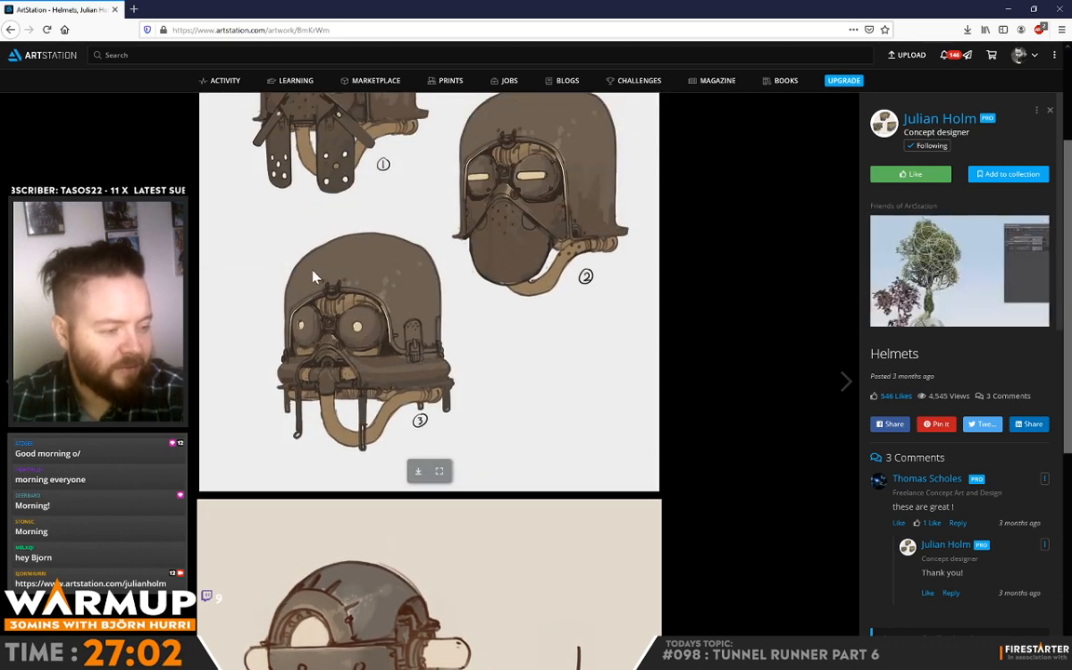
{"action": "scroll", "coordinate": [392, 371], "scroll_direction": "up", "scroll_amount": 2}
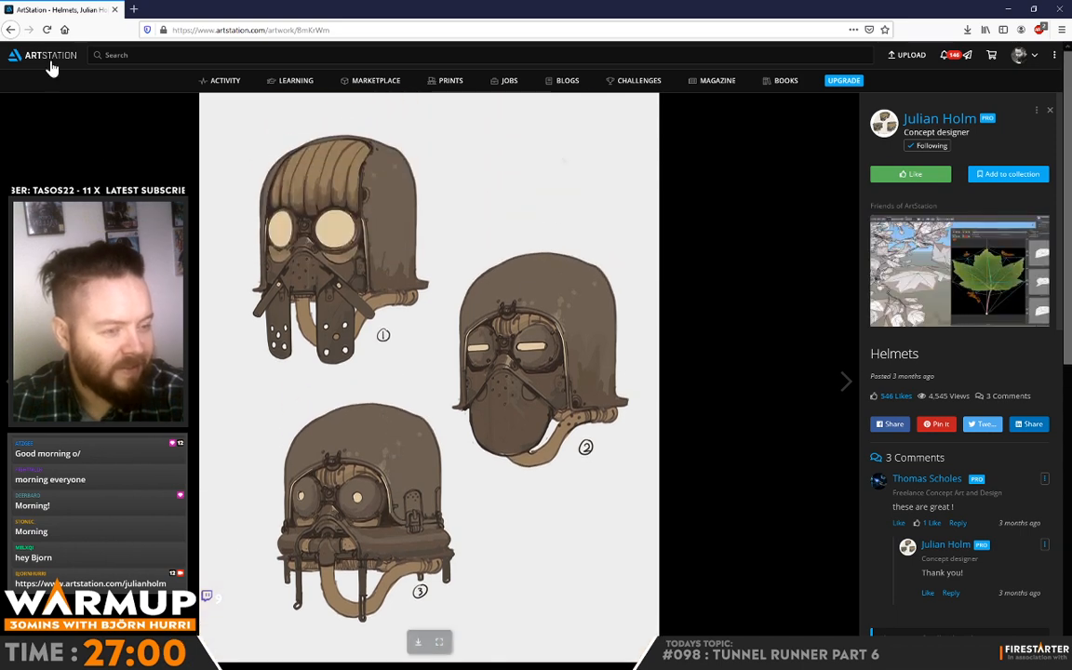
Step: Examine the padded round helmets and orange helmet variations in the portfolio's other Helmets project and switch back to Photoshop
{"action": "left_click", "coordinate": [11, 30]}
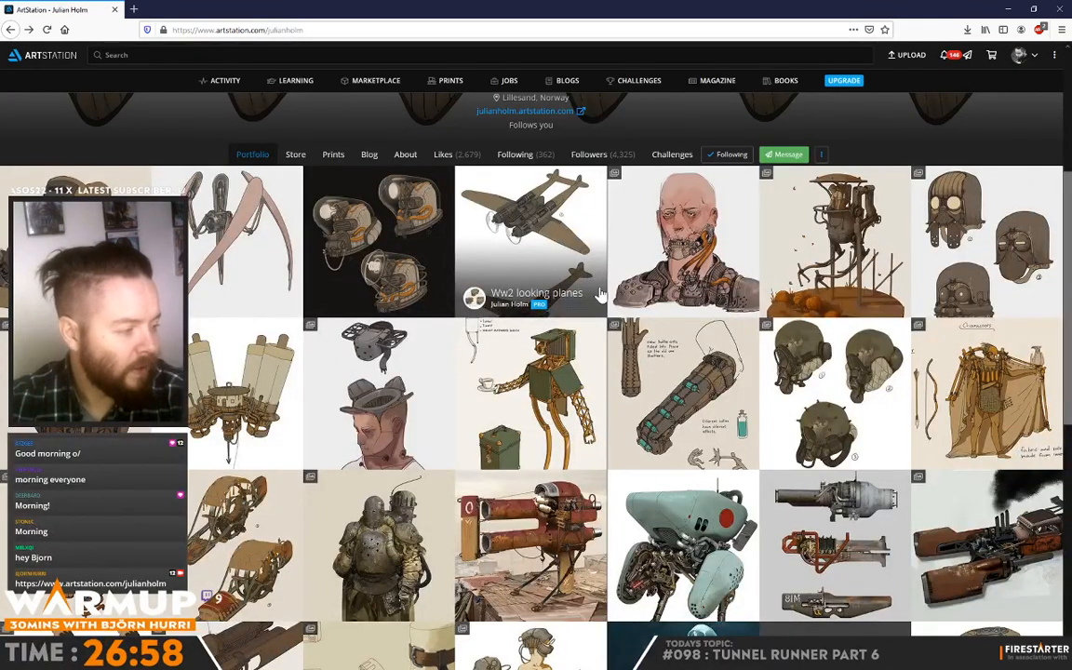
{"action": "left_click", "coordinate": [836, 349]}
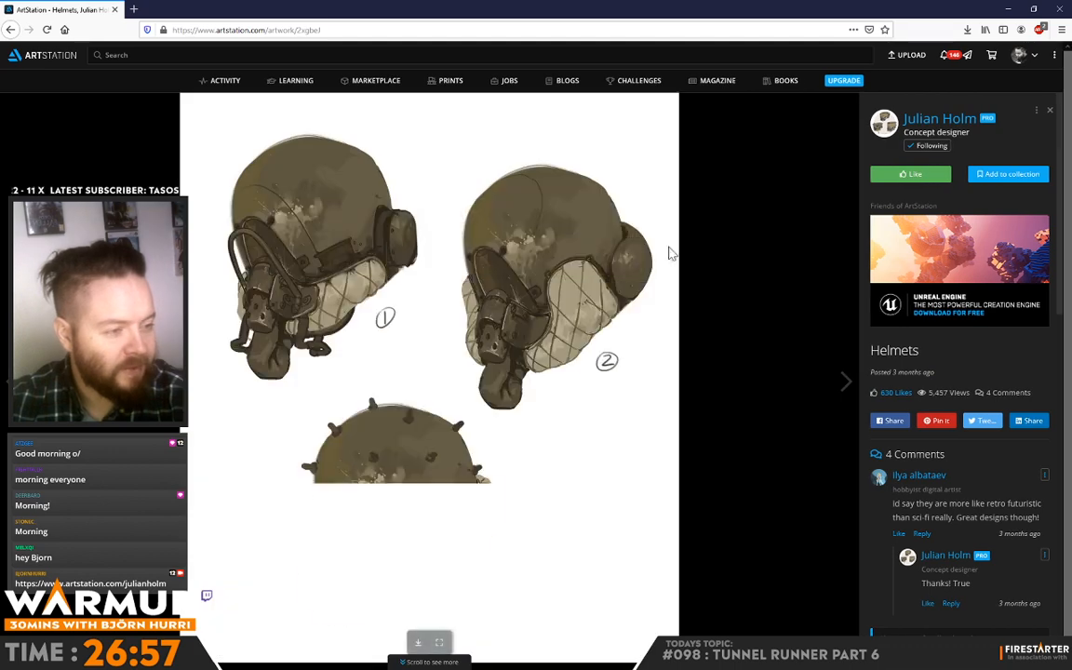
{"action": "scroll", "coordinate": [686, 252], "scroll_direction": "down", "scroll_amount": 5}
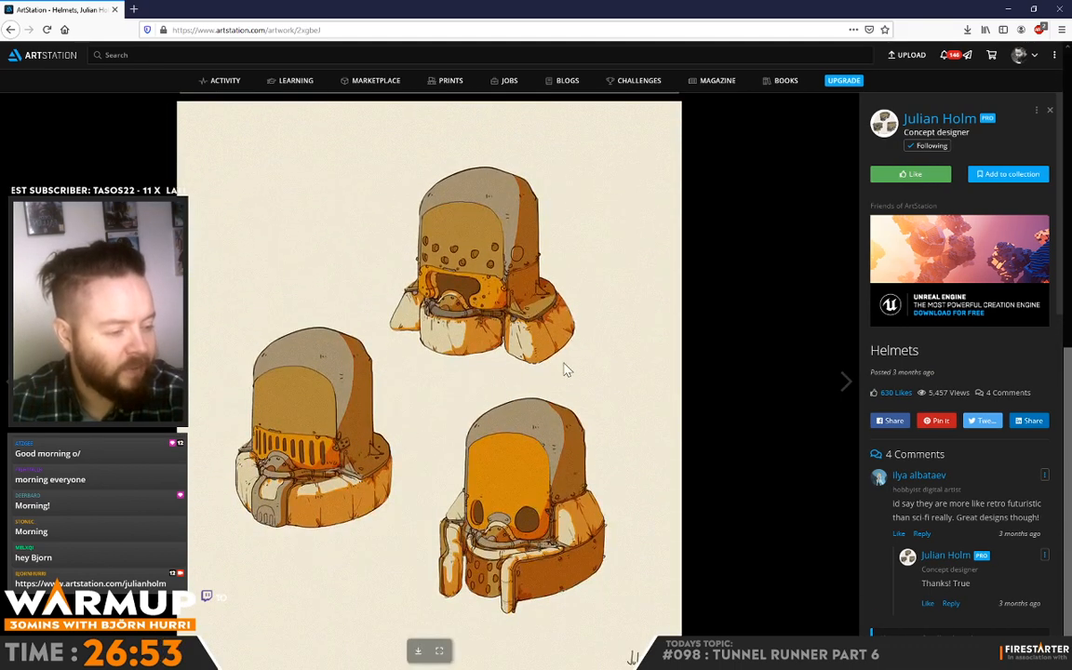
{"action": "scroll", "coordinate": [514, 152], "scroll_direction": "up", "scroll_amount": 3}
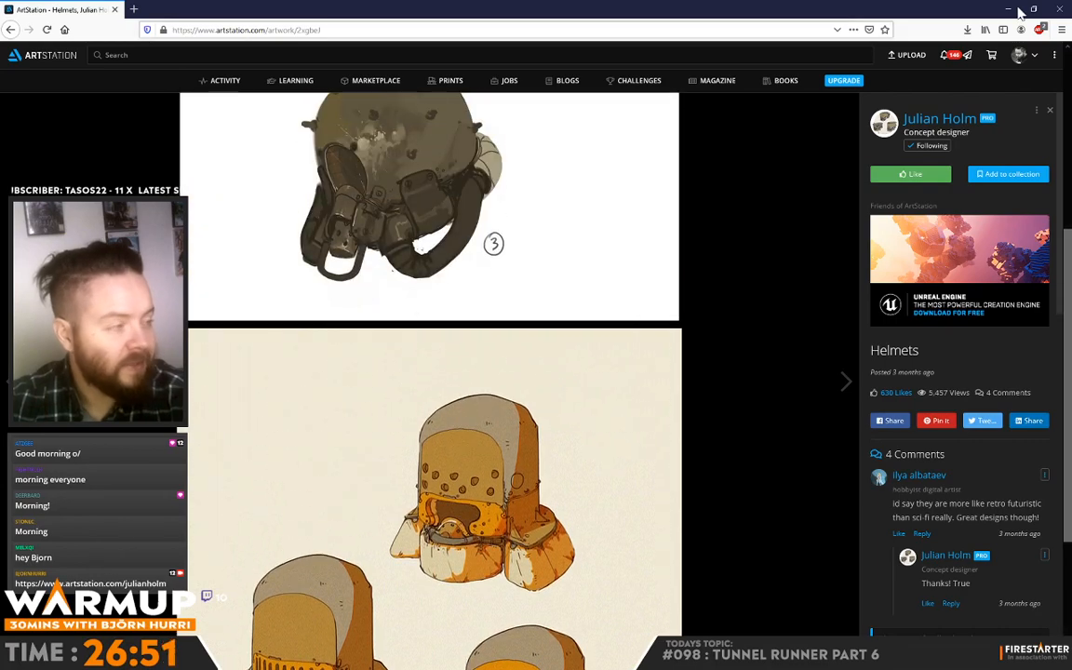
{"action": "left_click", "coordinate": [1060, 9]}
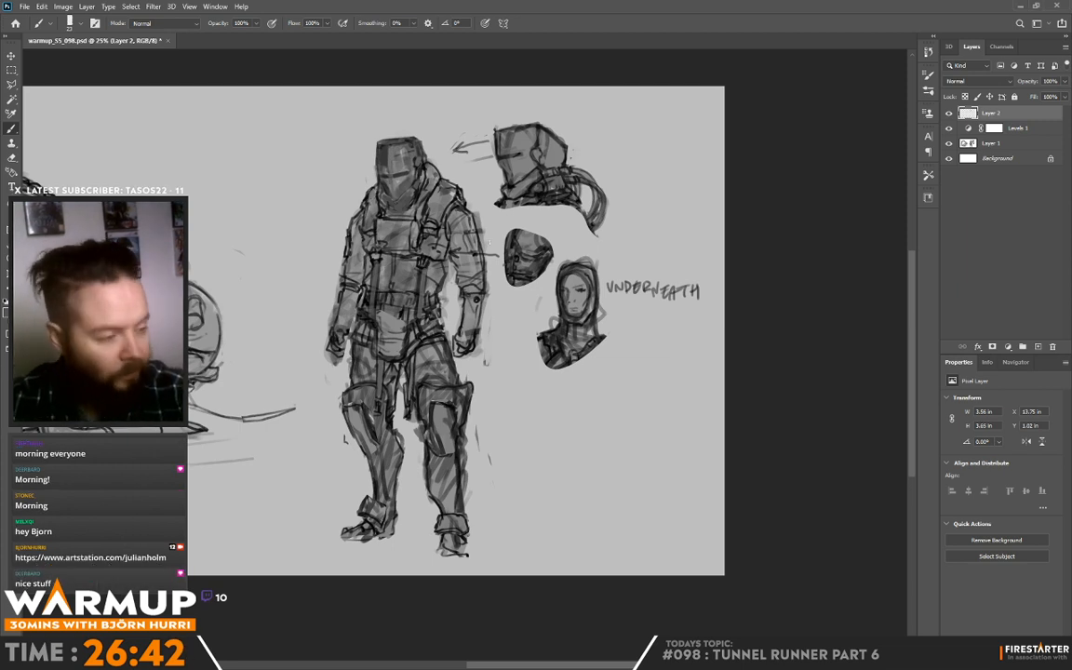
Step: Touch up the chin, crown and rear edge of the standing figure's helmet with small brush strokes on Layer 2
{"action": "left_click_drag", "start_coordinate": [443, 190], "coordinate": [438, 211]}
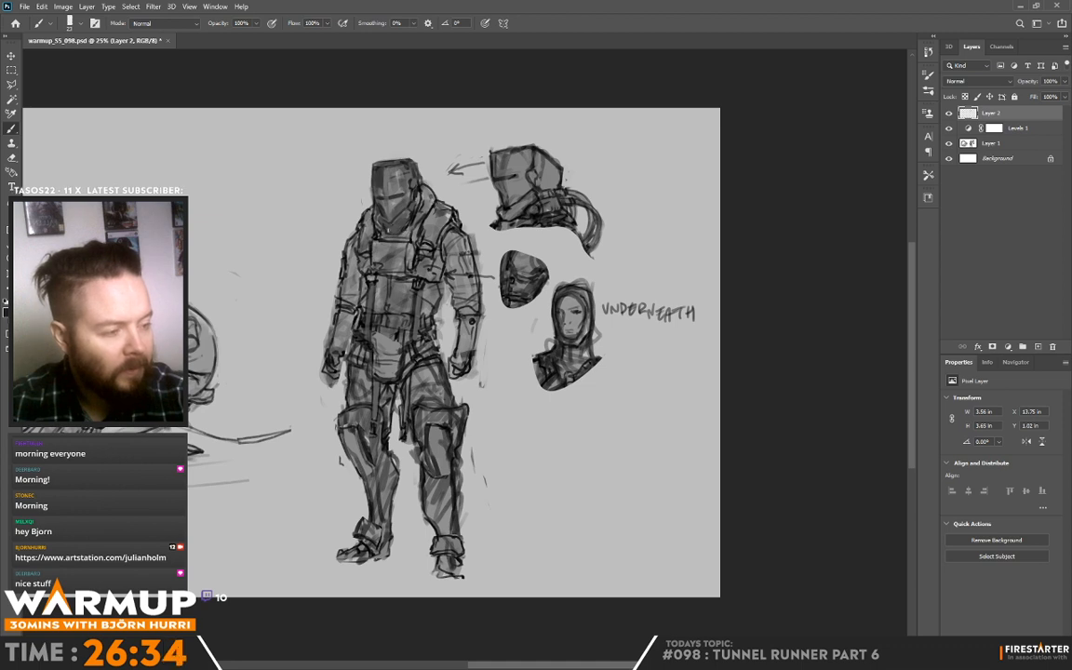
{"action": "left_click", "coordinate": [392, 214], "text": "alt"}
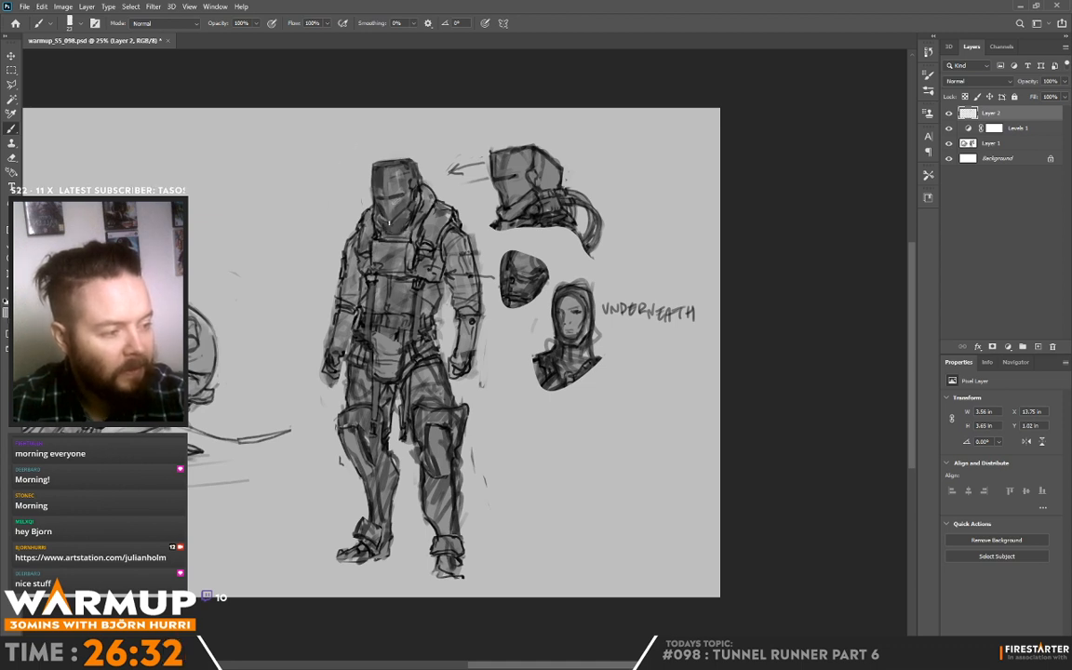
{"action": "left_click", "coordinate": [394, 216], "text": "alt"}
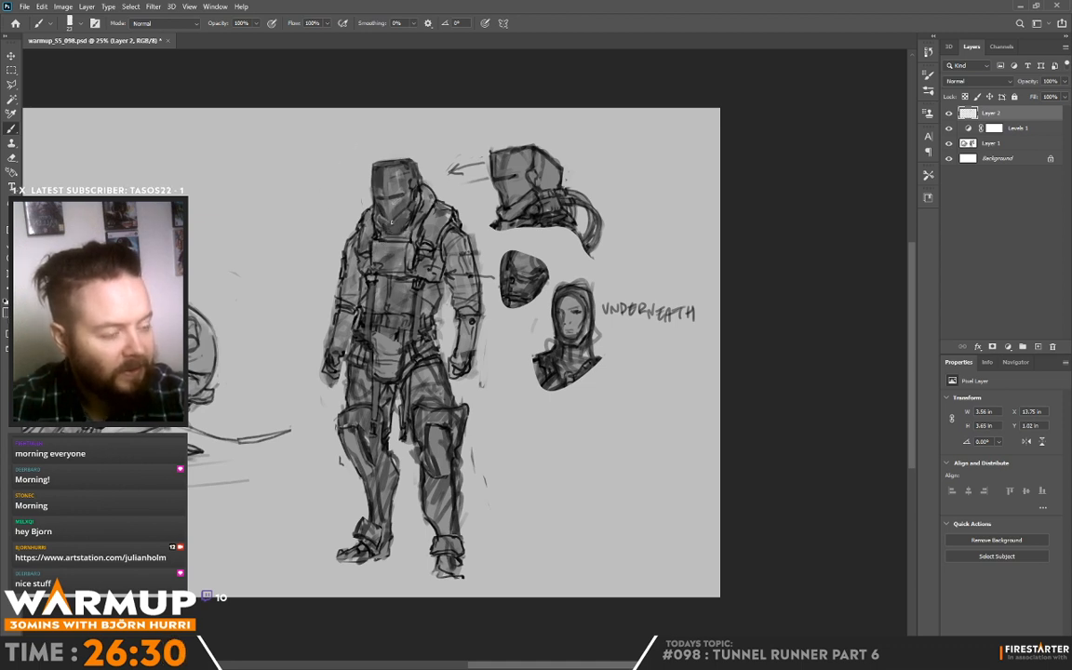
{"action": "left_click", "coordinate": [375, 156], "text": "alt"}
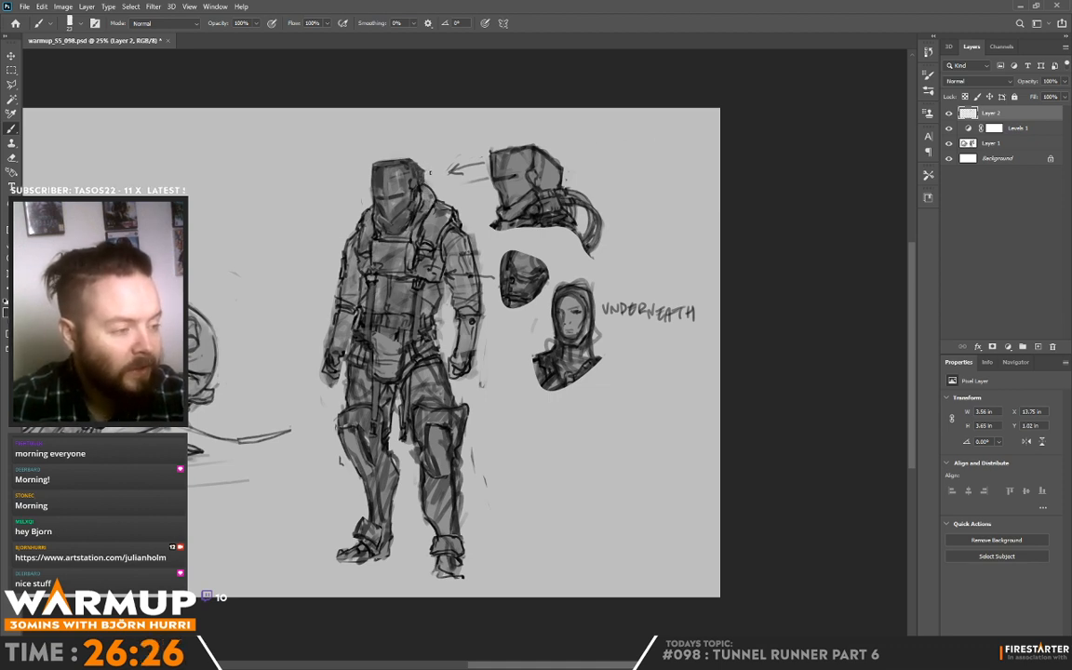
{"action": "left_click", "coordinate": [382, 164], "text": "alt"}
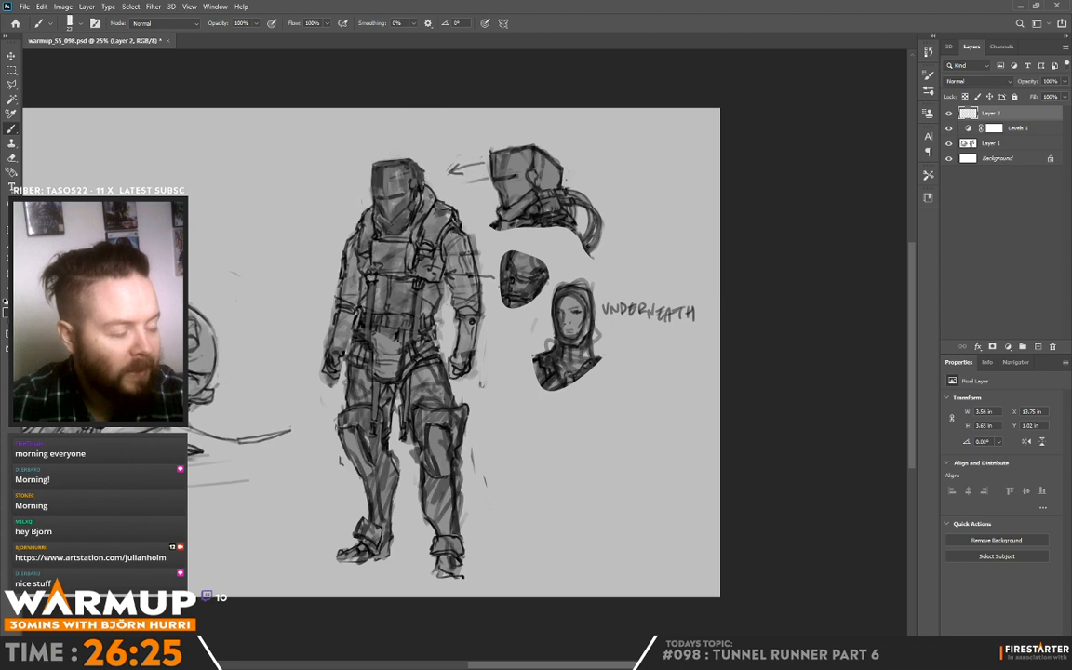
{"action": "left_click", "coordinate": [429, 175], "text": "alt"}
{"action": "left_click_drag", "start_coordinate": [428, 176], "coordinate": [429, 188]}
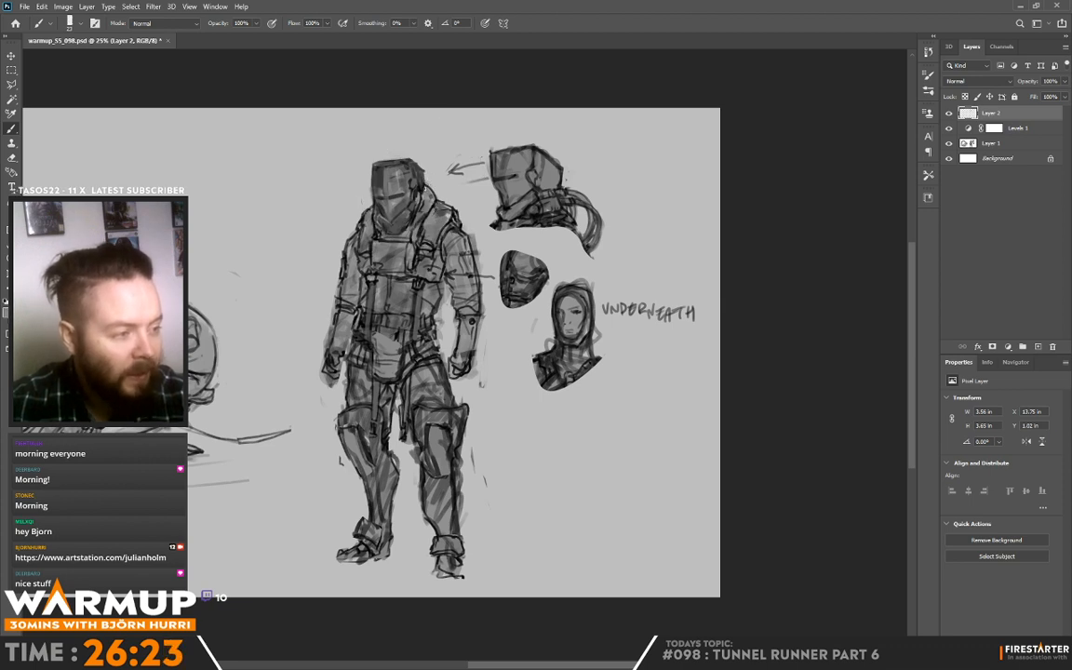
Step: Add a new layer and paint curved hoses running from the back of the standing figure's helmet to the shoulder
{"action": "left_click", "coordinate": [1037, 346]}
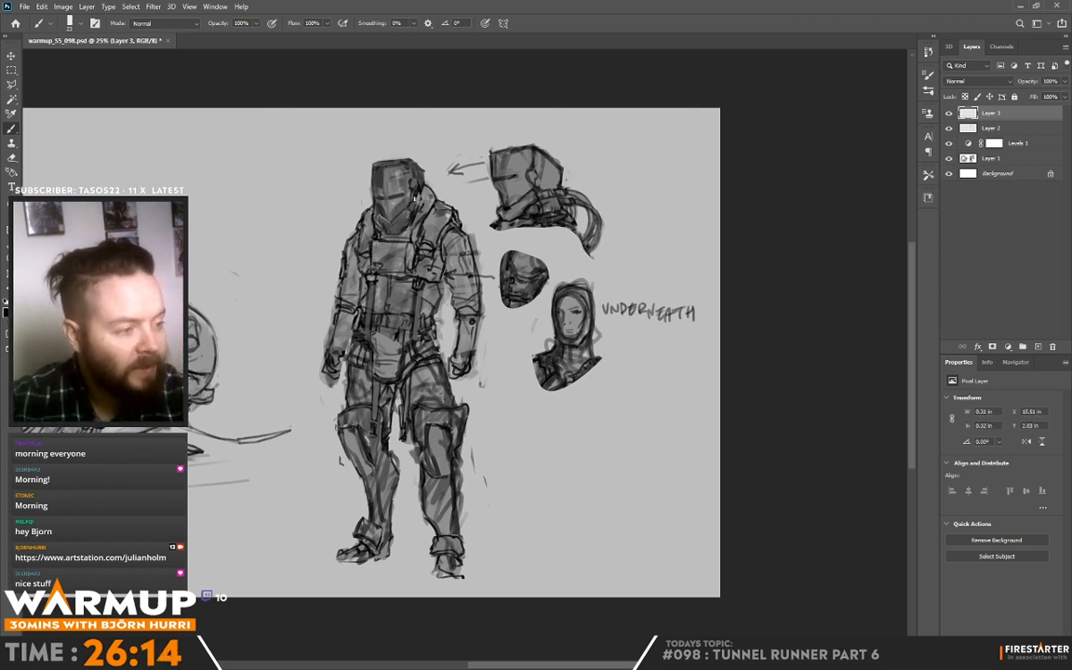
{"action": "mouse_move", "coordinate": [374, 173]}
{"action": "left_mouse_down"}
{"action": "mouse_move", "coordinate": [379, 187]}
{"action": "mouse_move", "coordinate": [398, 167]}
{"action": "mouse_move", "coordinate": [448, 205]}
{"action": "mouse_move", "coordinate": [427, 194]}
{"action": "left_mouse_up"}
{"action": "left_click", "coordinate": [426, 196], "text": "alt"}
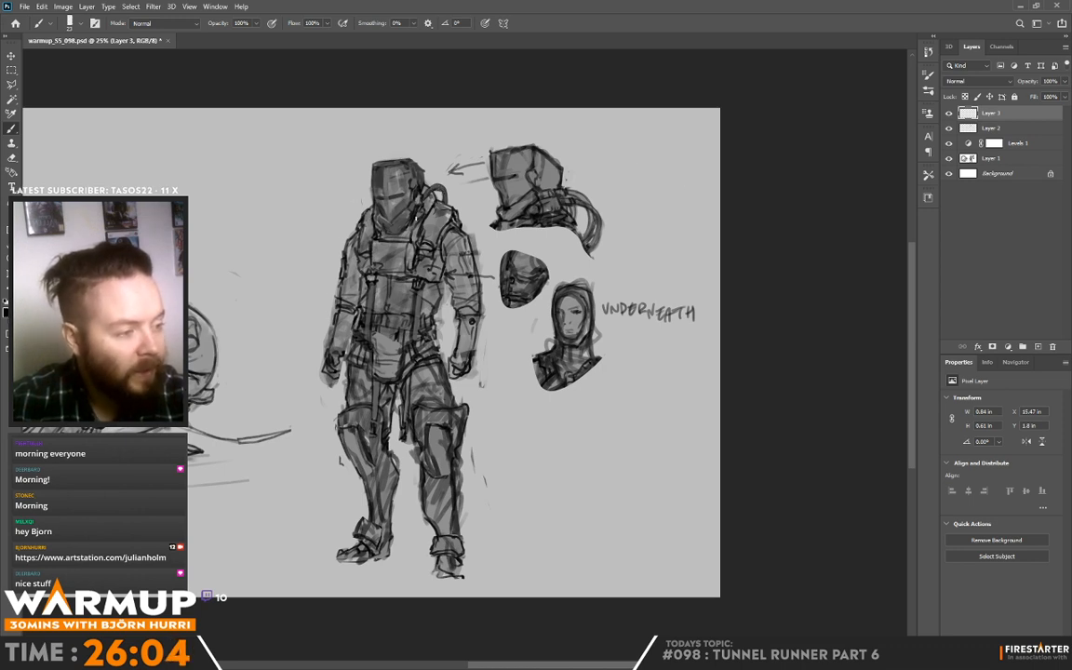
{"action": "left_click", "coordinate": [376, 193], "text": "alt"}
{"action": "mouse_move", "coordinate": [421, 209]}
{"action": "left_mouse_down"}
{"action": "mouse_move", "coordinate": [421, 223]}
{"action": "mouse_move", "coordinate": [448, 203]}
{"action": "left_mouse_up"}
{"action": "left_click", "coordinate": [418, 243], "text": "alt"}
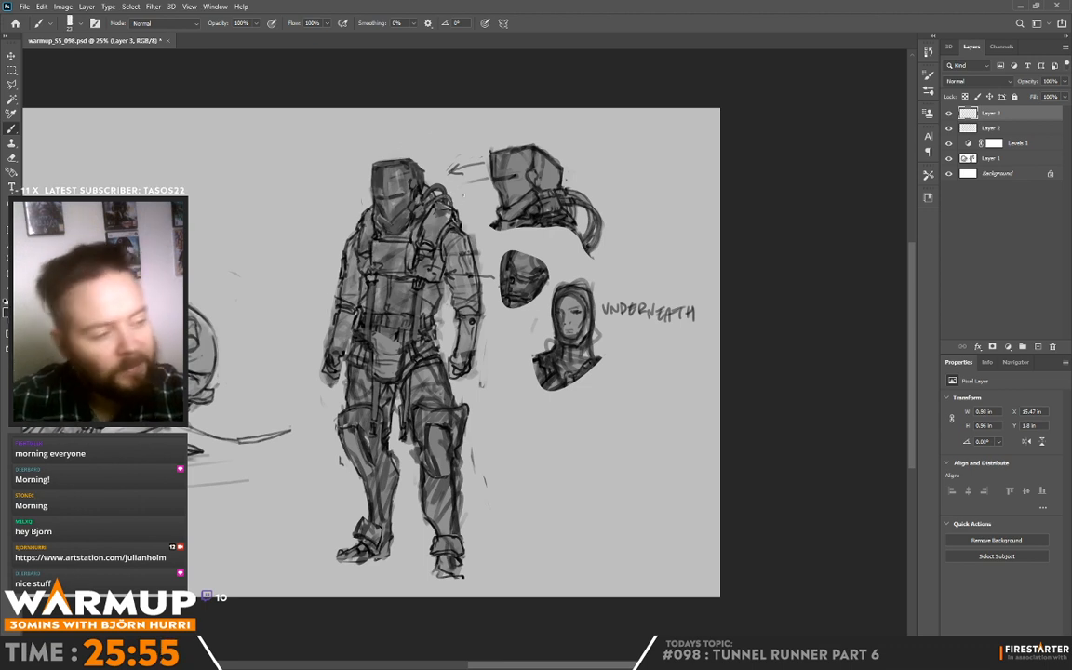
Step: Refine the collar, shoulder strap and both shoulders beneath the helmet with dark strokes and sampled greys
{"action": "left_click_drag", "start_coordinate": [676, 198], "coordinate": [658, 167]}
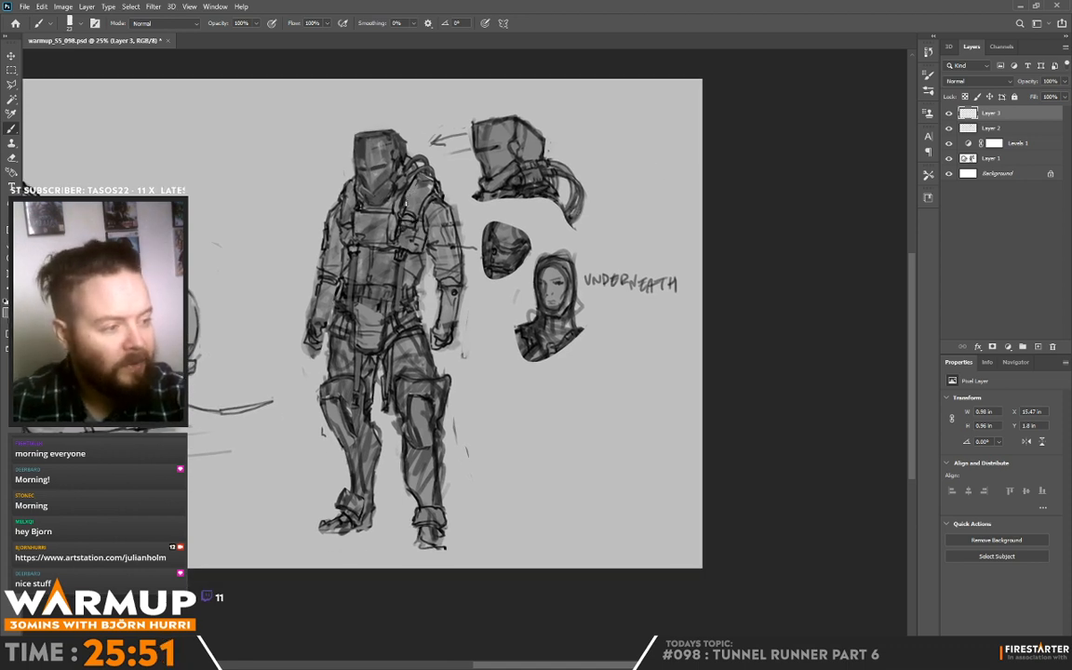
{"action": "left_click", "coordinate": [408, 188], "text": "alt"}
{"action": "mouse_move", "coordinate": [404, 195]}
{"action": "left_mouse_down"}
{"action": "mouse_move", "coordinate": [401, 208]}
{"action": "mouse_move", "coordinate": [375, 197]}
{"action": "left_mouse_up"}
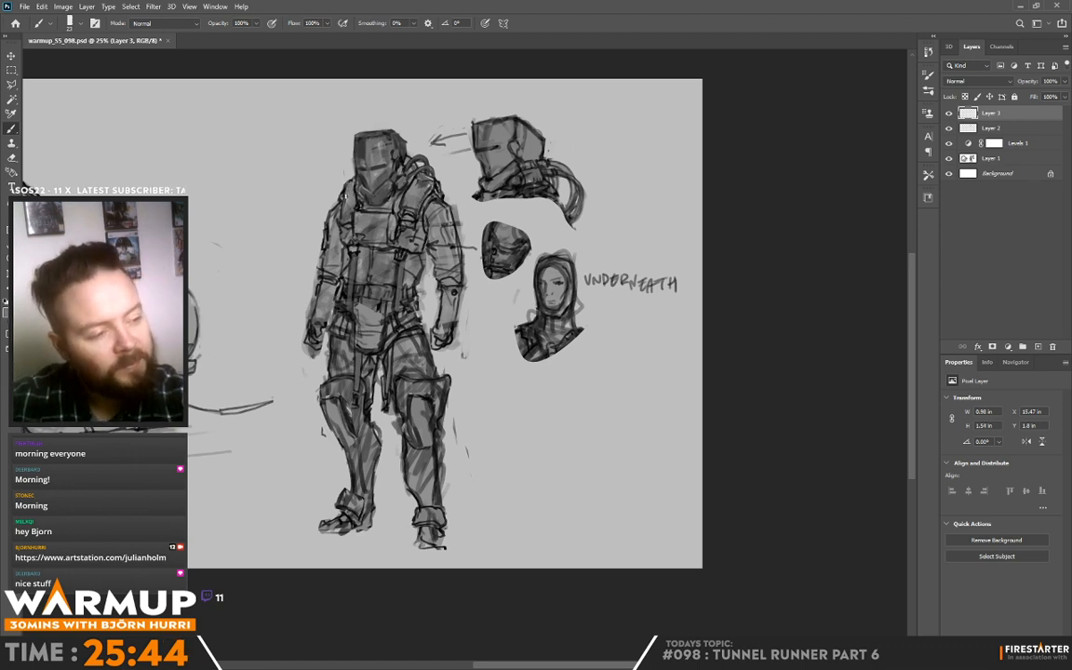
{"action": "left_click", "coordinate": [305, 167], "text": "alt"}
{"action": "left_click_drag", "start_coordinate": [315, 171], "coordinate": [317, 164]}
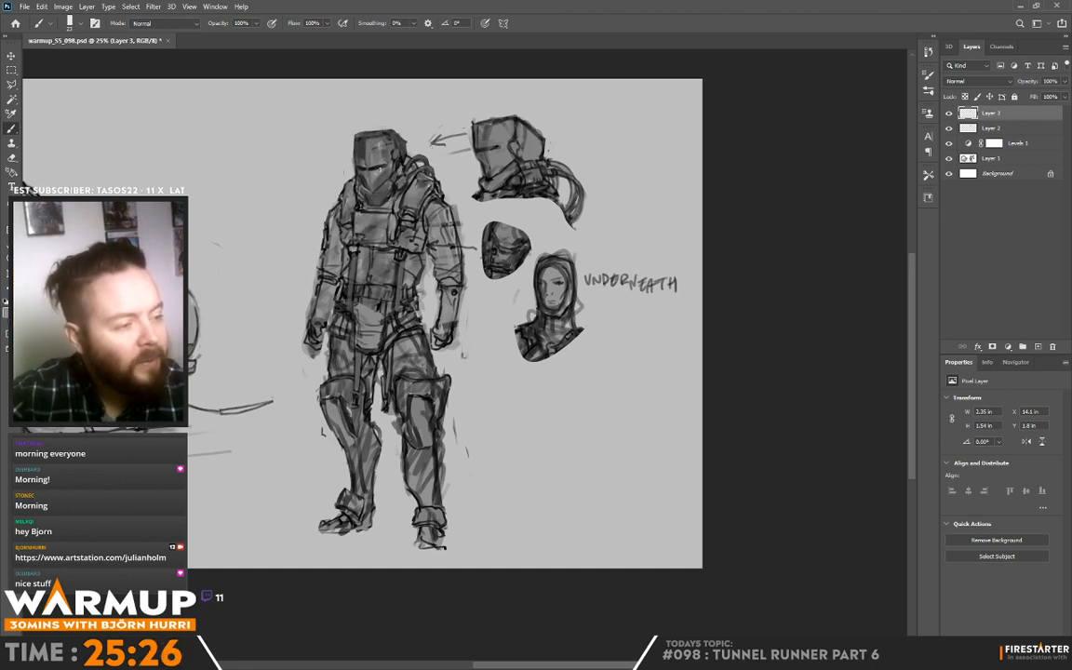
{"action": "key", "text": "alt"}
{"action": "left_click", "coordinate": [347, 154], "text": "alt"}
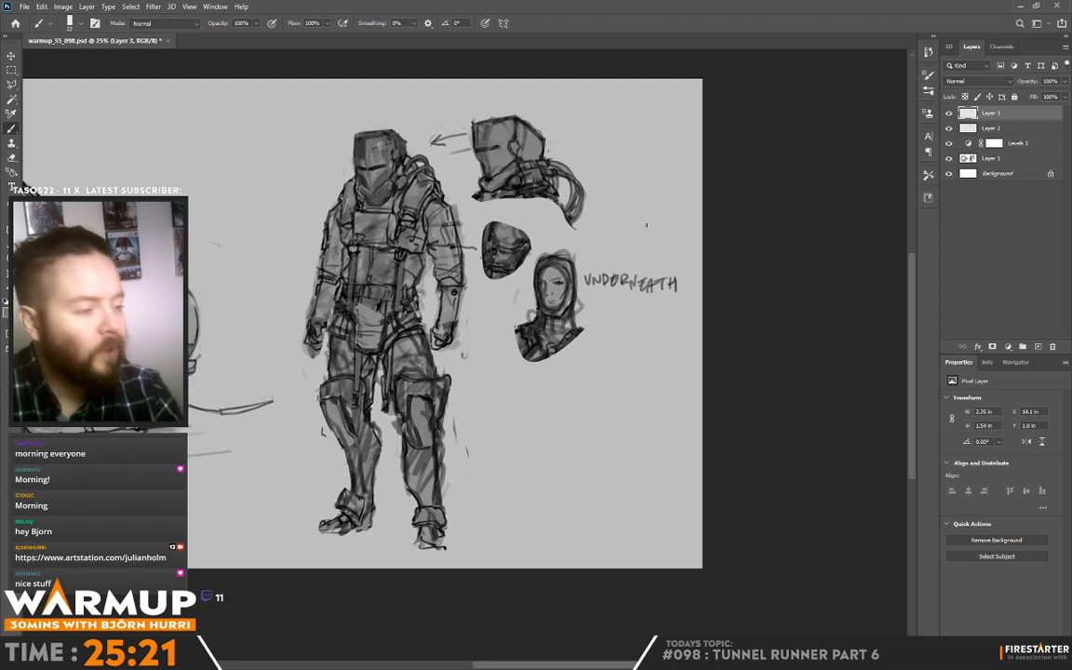
Step: Paint strap and pouch details across the standing figure's chest, beside the chest plate
{"action": "left_click_drag", "start_coordinate": [455, 242], "coordinate": [456, 243]}
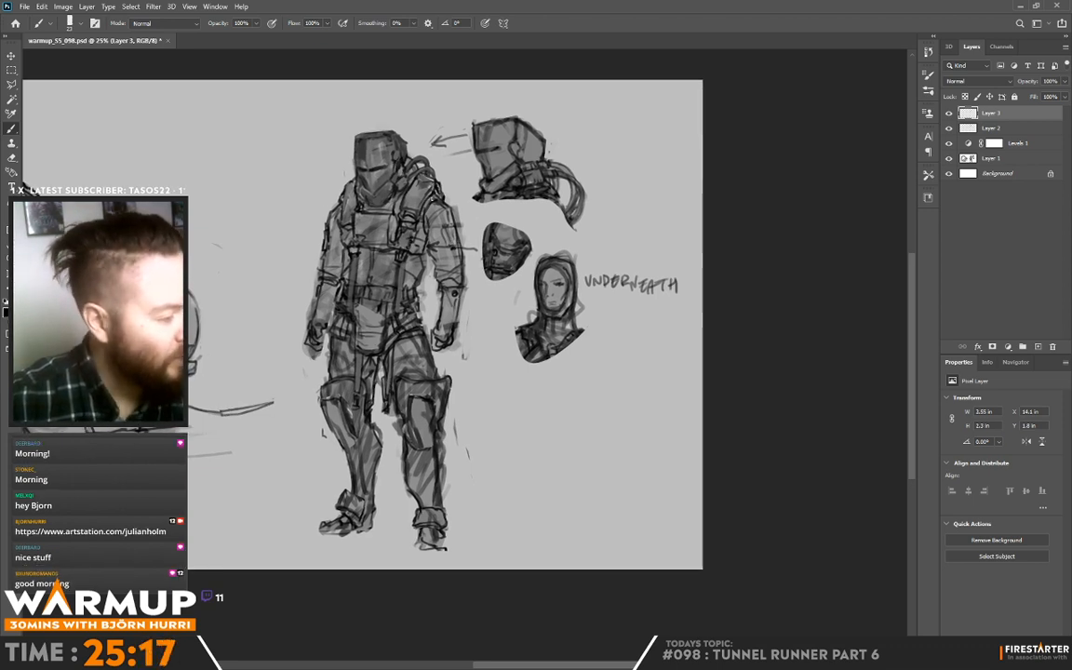
{"action": "left_click_drag", "start_coordinate": [377, 208], "coordinate": [377, 249]}
{"action": "left_click", "coordinate": [378, 219], "text": "alt"}
{"action": "left_click", "coordinate": [420, 244], "text": "alt"}
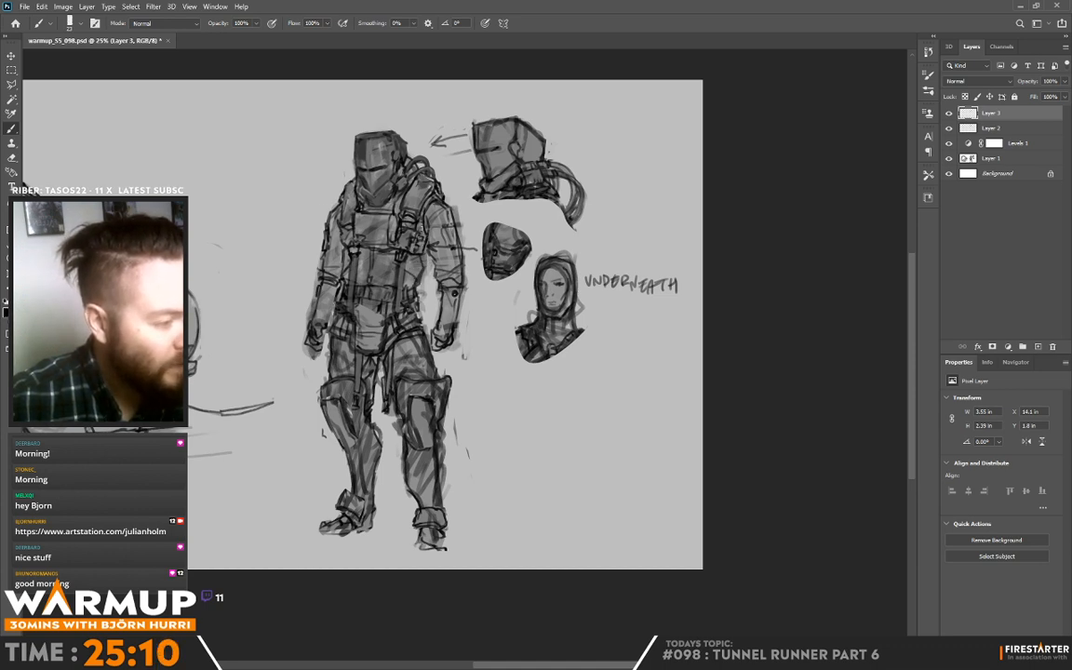
{"action": "left_click", "coordinate": [422, 224], "text": "alt"}
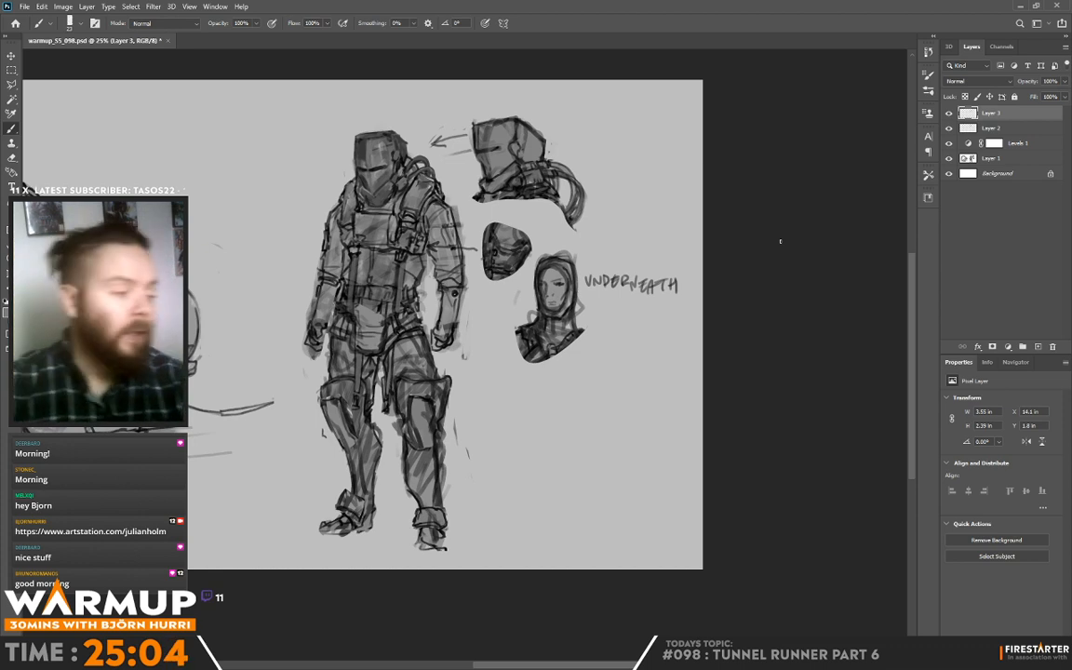
Step: Shade the helmet hoses and the adjoining shoulder strap with sampled grey tones
{"action": "key", "text": "alt"}
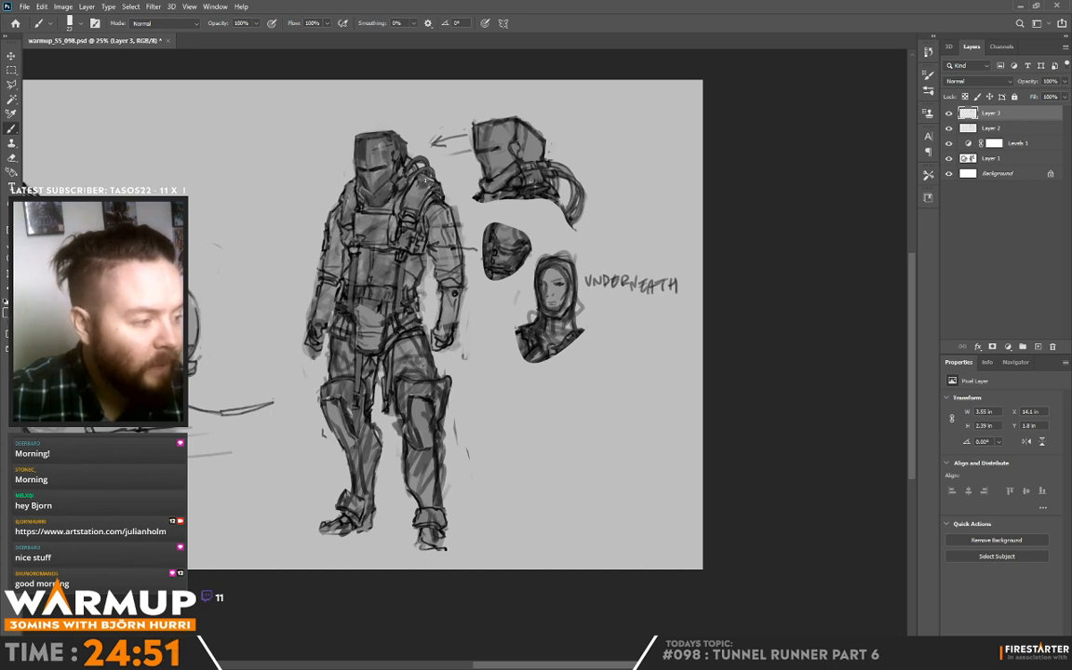
{"action": "left_click", "coordinate": [420, 173], "text": "alt"}
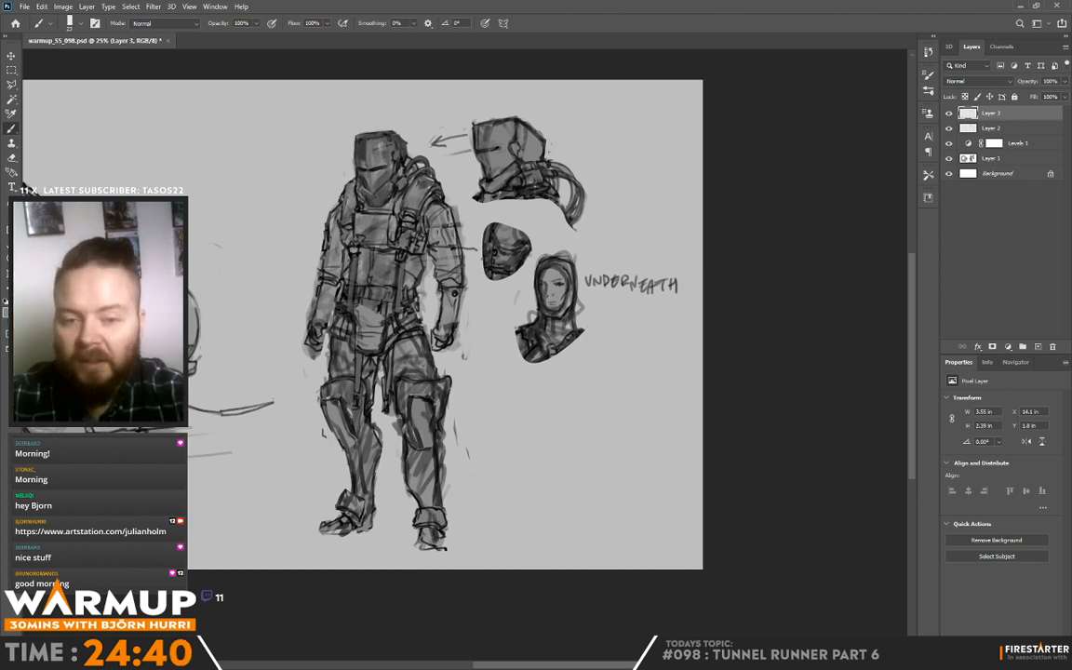
{"action": "left_click_drag", "start_coordinate": [422, 192], "coordinate": [443, 217]}
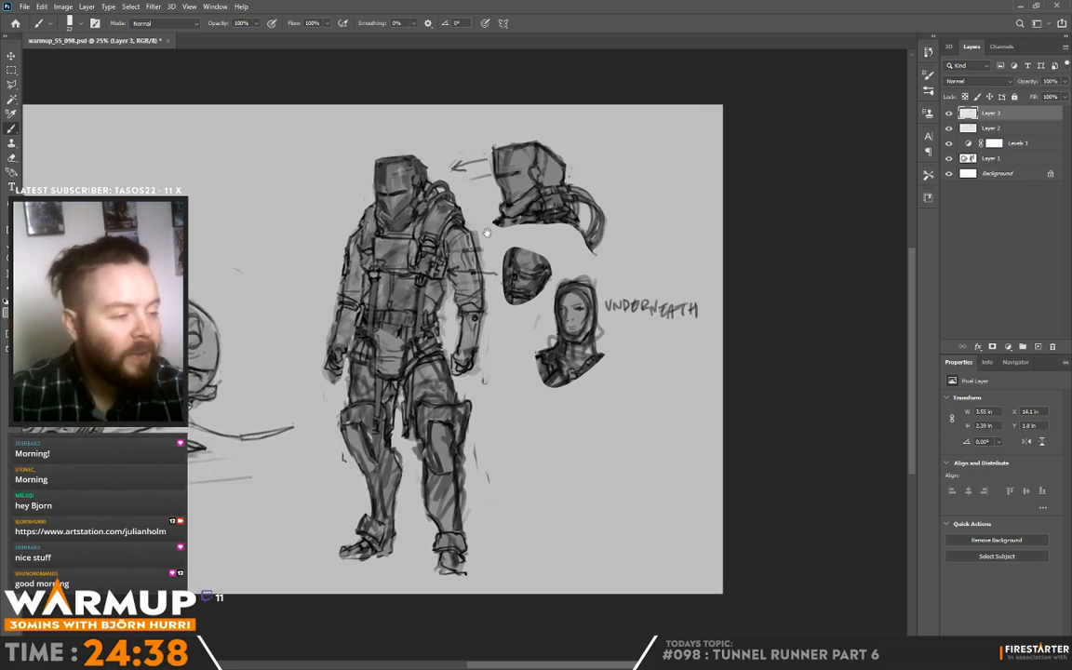
{"action": "left_click", "coordinate": [330, 197], "text": "alt"}
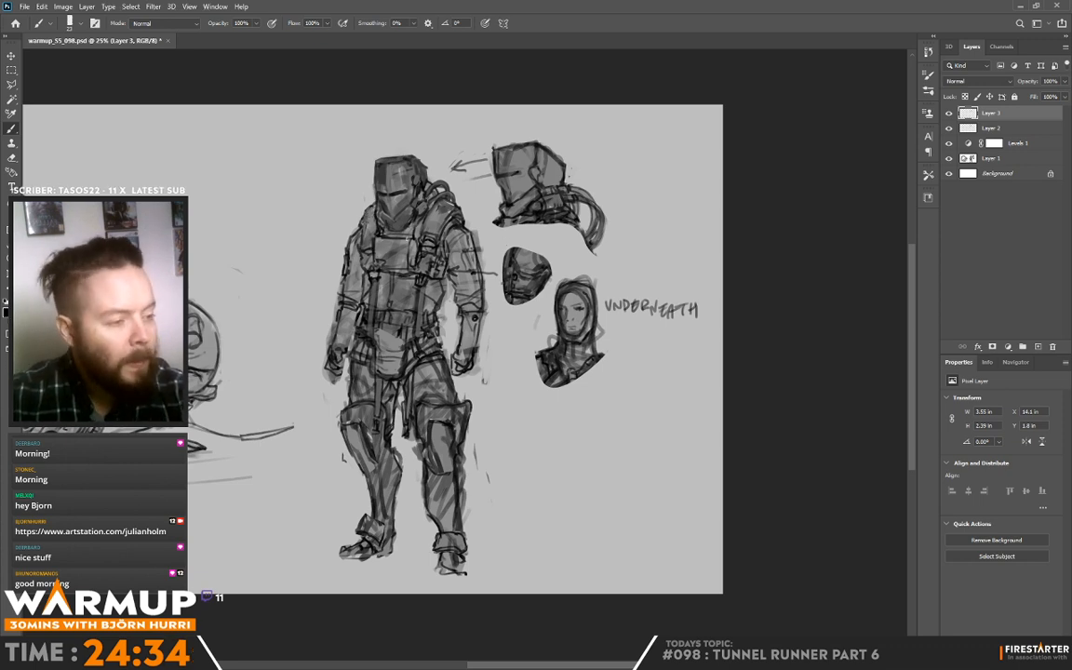
Step: Define the standing figure's chest plate with lighter grey tones, small highlights and darker edge strokes
{"action": "mouse_move", "coordinate": [406, 242]}
{"action": "left_mouse_down"}
{"action": "mouse_move", "coordinate": [406, 265]}
{"action": "mouse_move", "coordinate": [408, 242]}
{"action": "mouse_move", "coordinate": [373, 237]}
{"action": "left_mouse_up"}
{"action": "left_click", "coordinate": [409, 272], "text": "alt"}
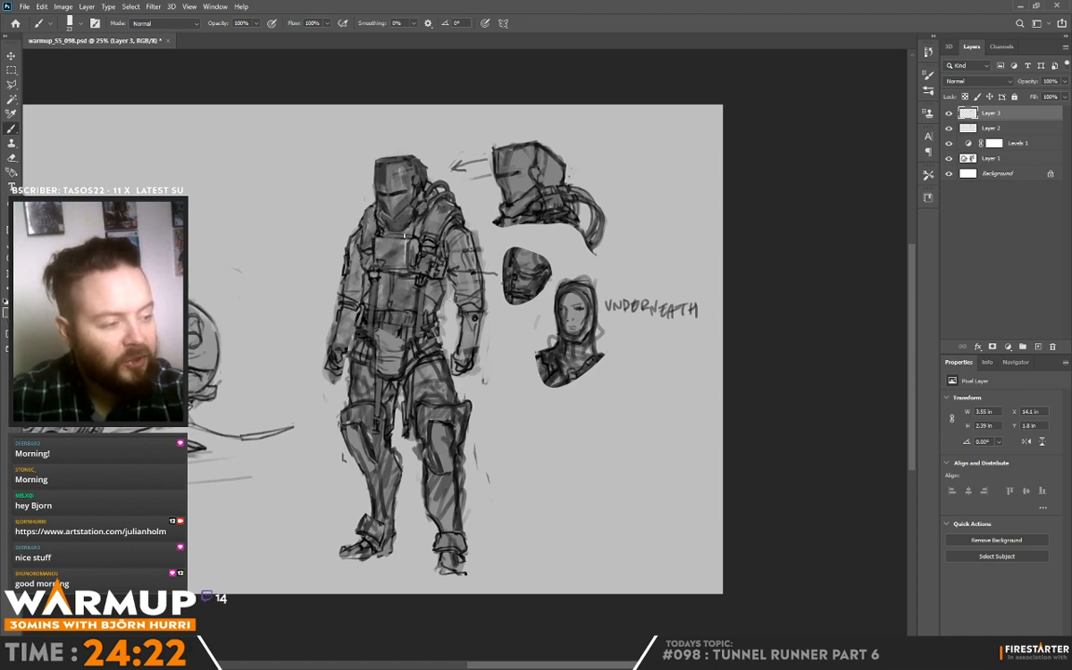
{"action": "left_click", "coordinate": [412, 227], "text": "alt"}
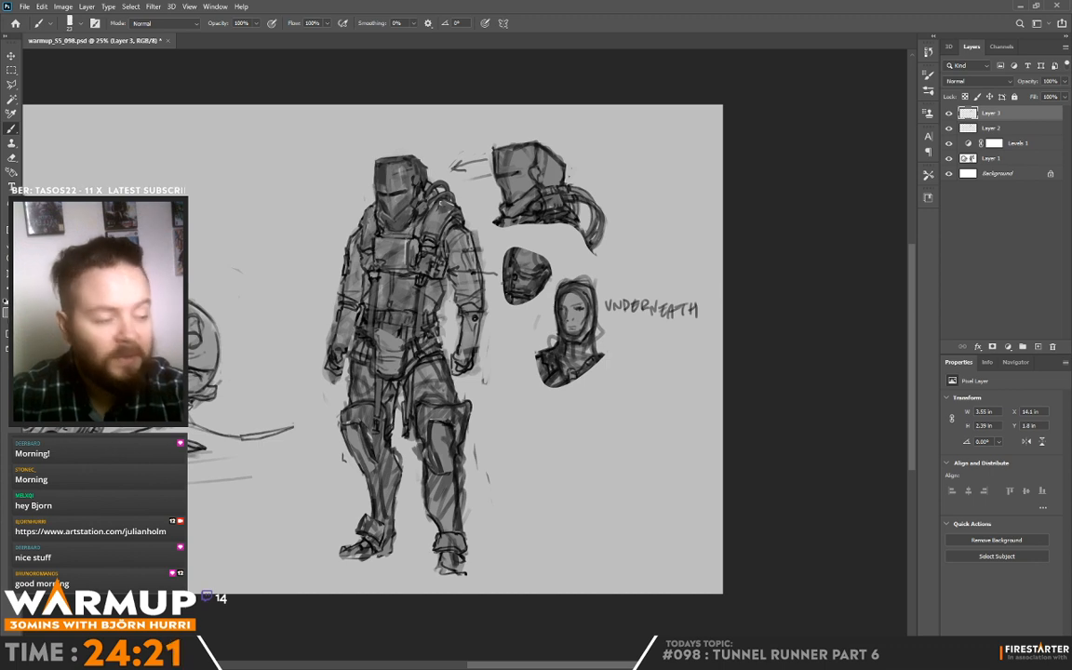
{"action": "left_click", "coordinate": [404, 238], "text": "alt"}
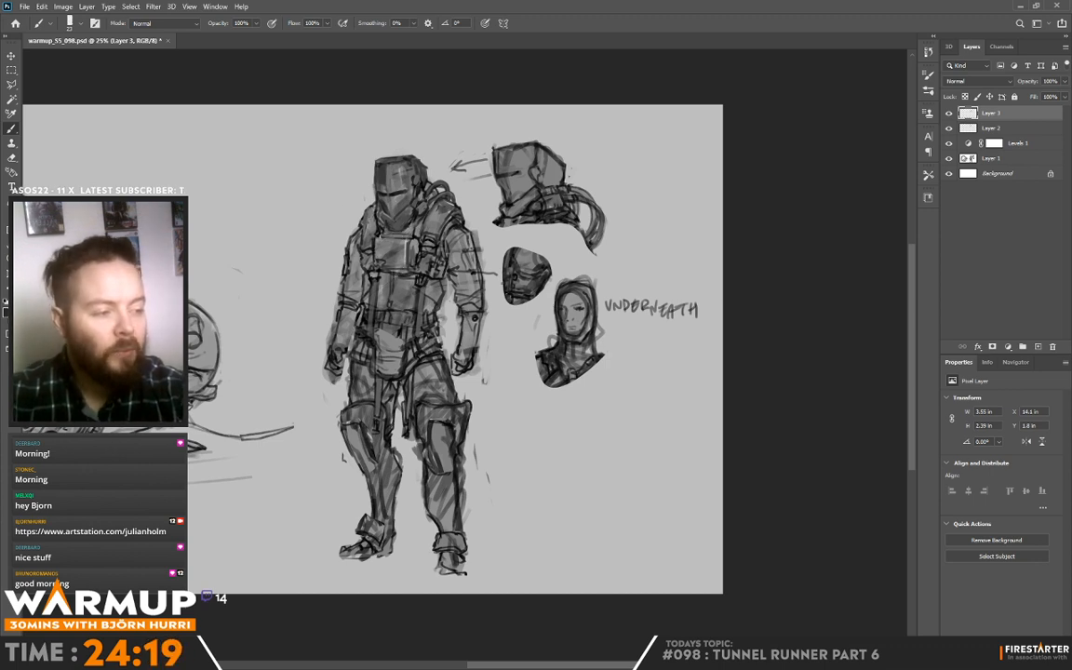
{"action": "left_click_drag", "start_coordinate": [376, 238], "coordinate": [391, 237]}
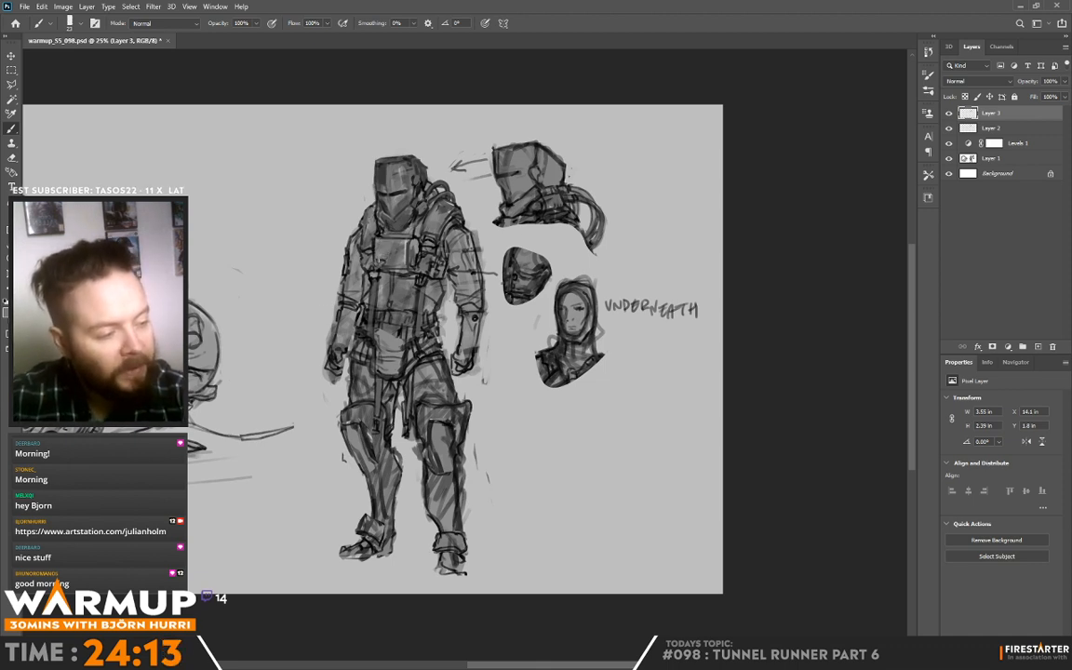
{"action": "left_click", "coordinate": [385, 263], "text": "alt"}
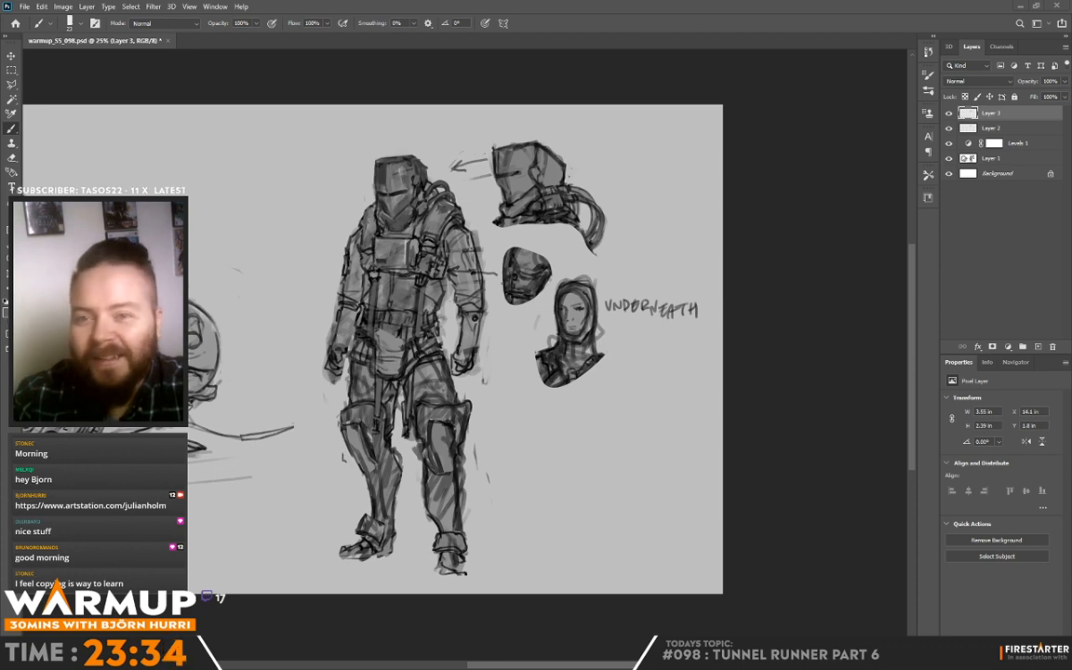
Step: Switch to the browser and examine the finished designs and thumbnail sketches in the Desert monowheel project
{"action": "key", "text": "alt+Tab"}
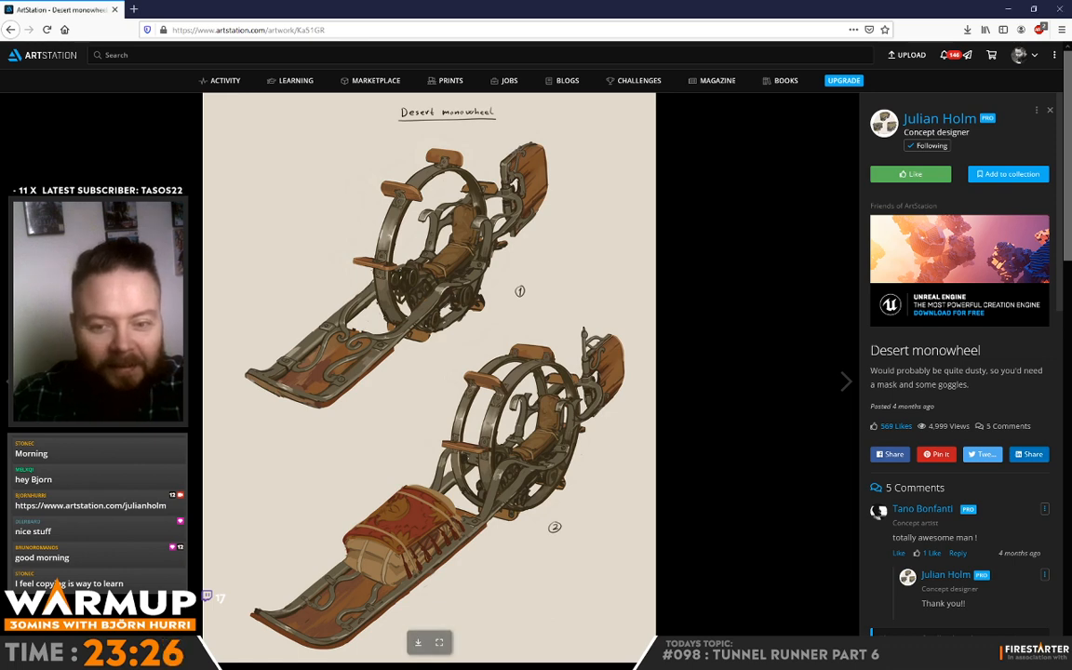
{"action": "scroll", "coordinate": [307, 289], "scroll_direction": "down", "scroll_amount": 7}
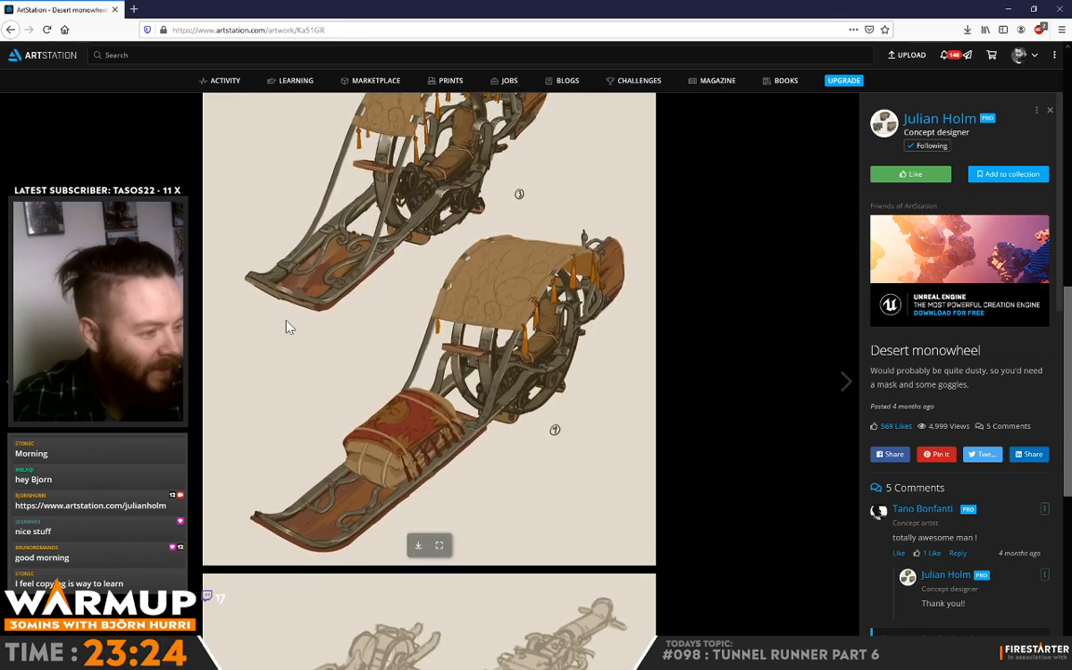
{"action": "scroll", "coordinate": [279, 307], "scroll_direction": "up", "scroll_amount": 1}
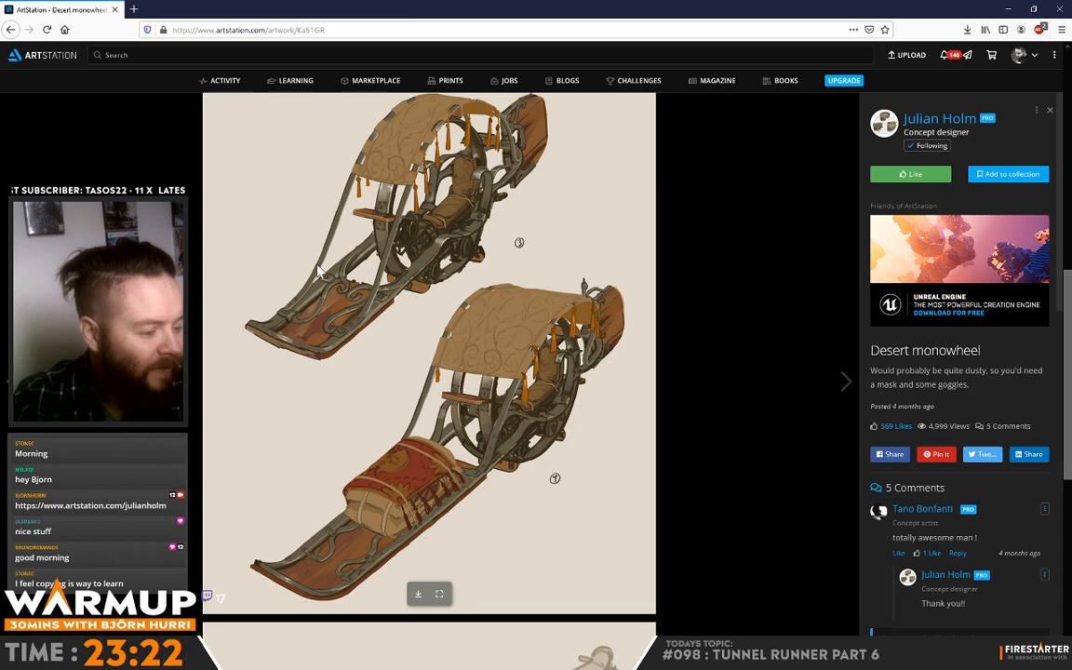
{"action": "scroll", "coordinate": [317, 270], "scroll_direction": "down", "scroll_amount": 3}
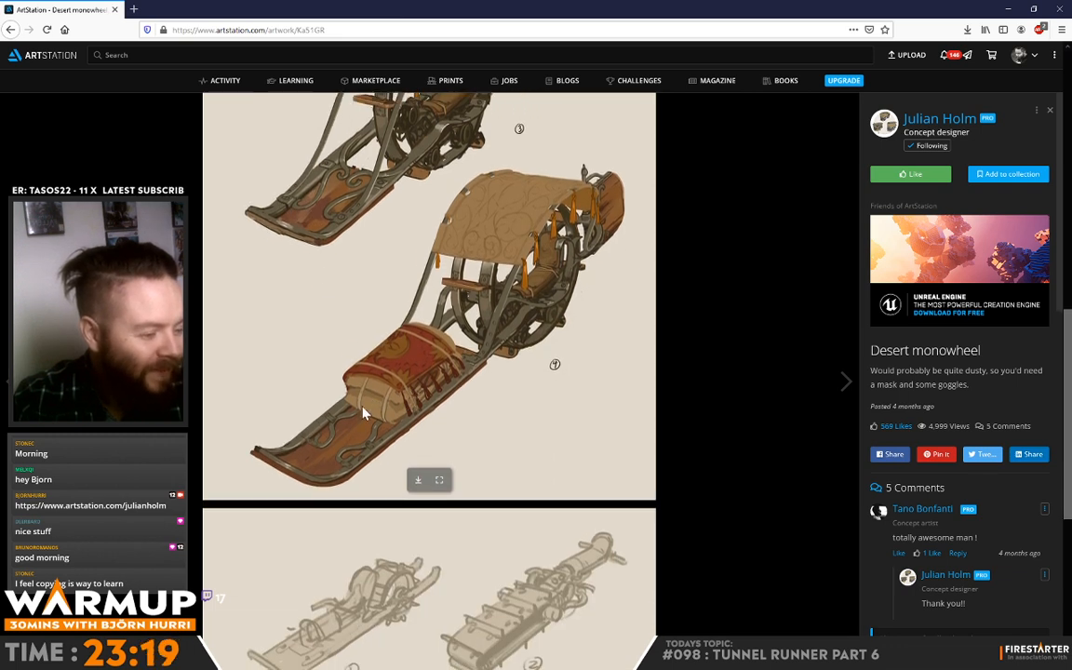
{"action": "scroll", "coordinate": [325, 364], "scroll_direction": "down", "scroll_amount": 3}
{"action": "scroll", "coordinate": [353, 411], "scroll_direction": "down", "scroll_amount": 5}
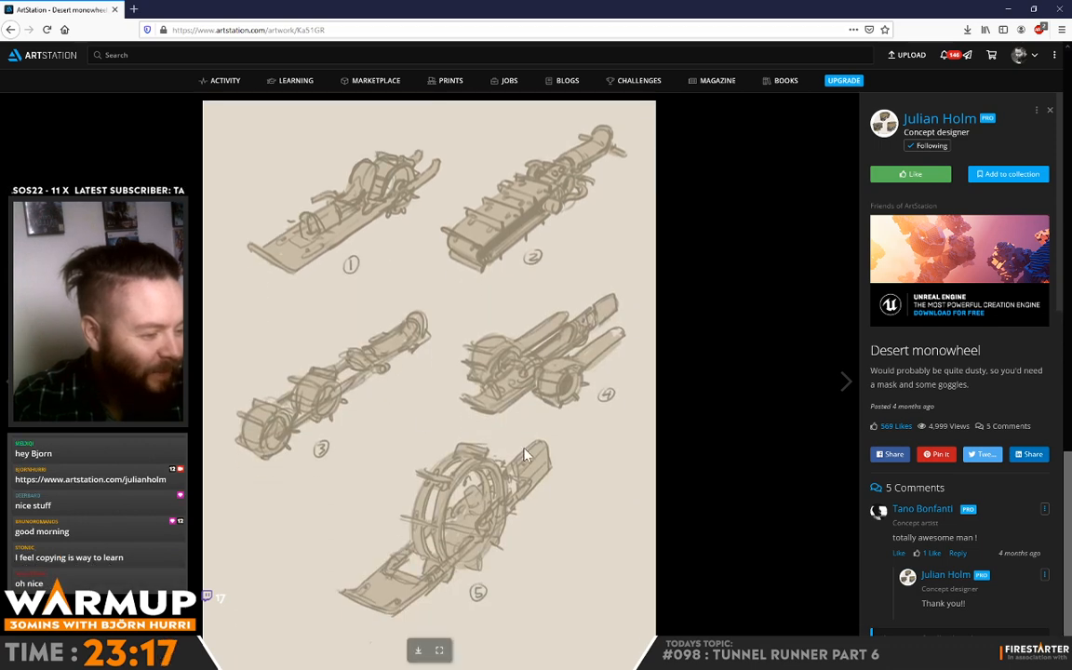
Step: Look back over the coloured Desert monowheel designs, then leave the browser and return to the character sketch in Photoshop
{"action": "scroll", "coordinate": [475, 529], "scroll_direction": "down", "scroll_amount": 10}
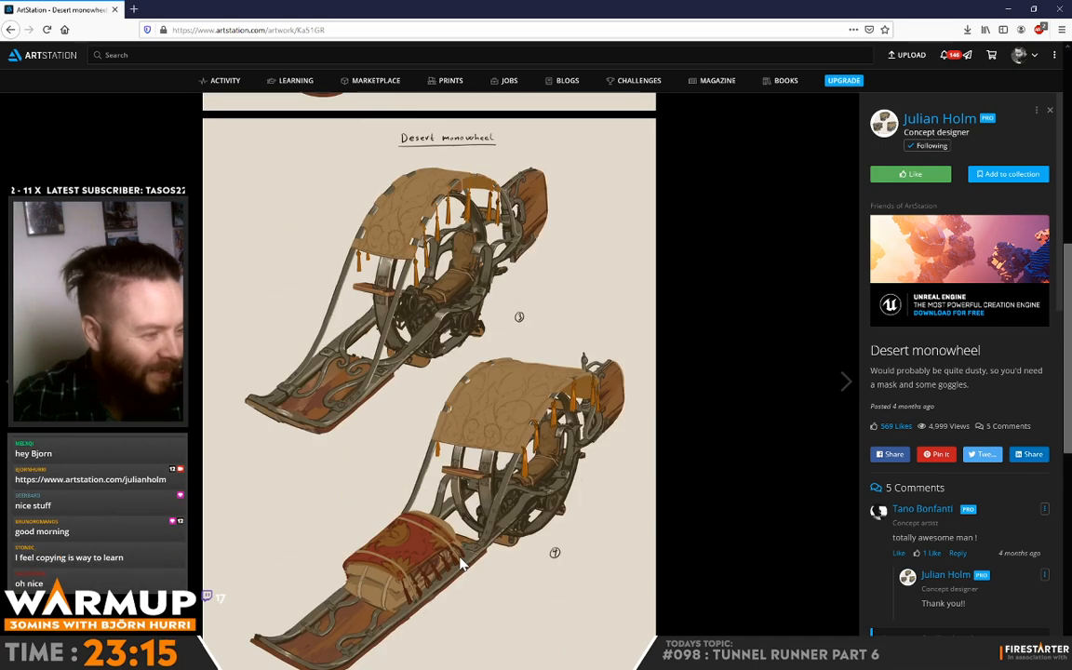
{"action": "scroll", "coordinate": [461, 564], "scroll_direction": "down", "scroll_amount": 9}
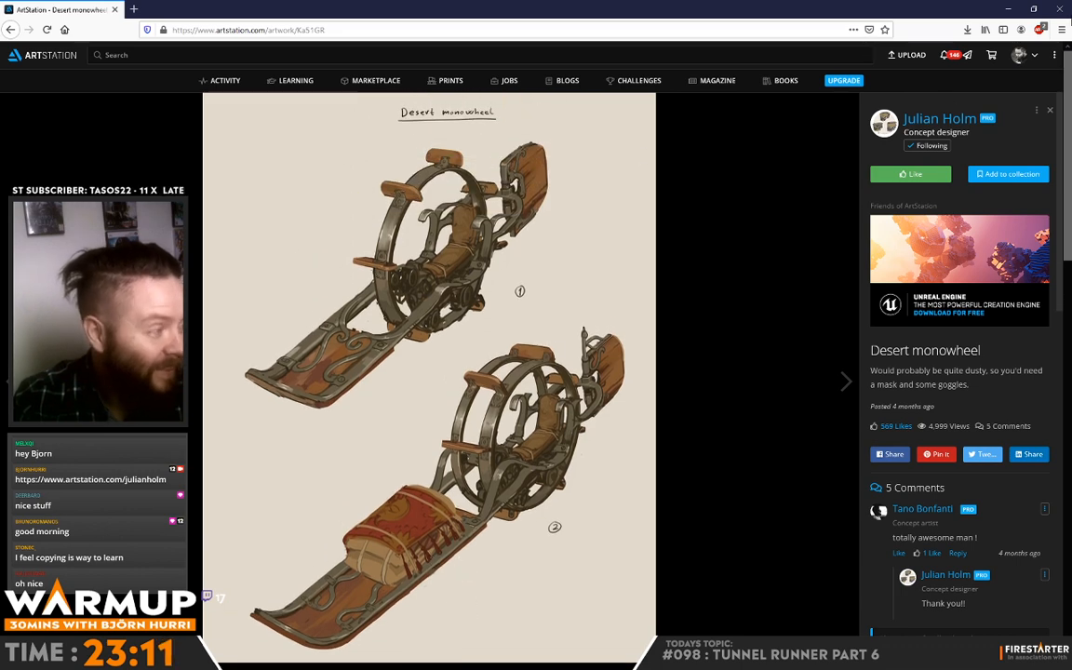
{"action": "left_click", "coordinate": [1061, 10]}
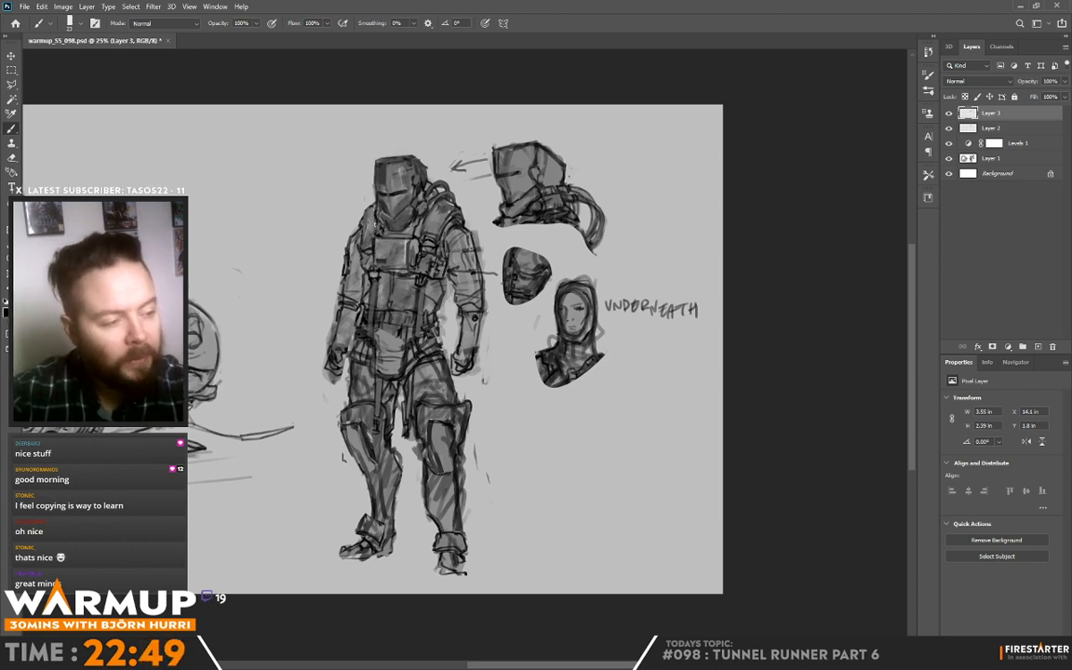
Step: Touch up the standing figure's collar and shoulder straps around the lower edge of the helmet with sampled greys
{"action": "left_click", "coordinate": [376, 220], "text": "alt"}
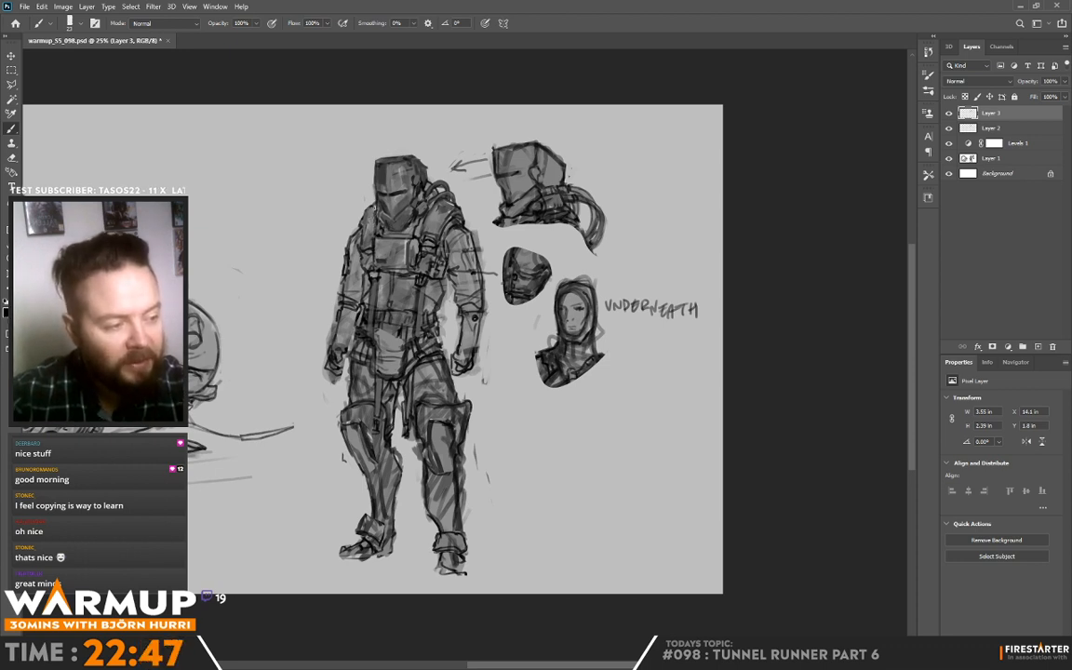
{"action": "left_click", "coordinate": [374, 213], "text": "alt"}
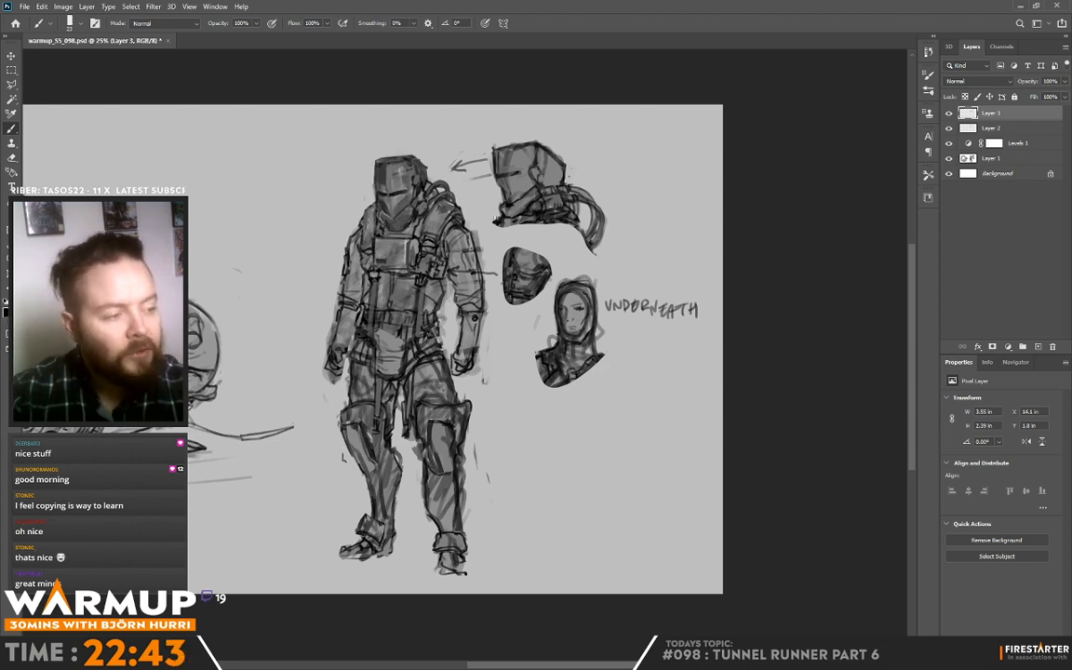
{"action": "left_click", "coordinate": [382, 188], "text": "alt"}
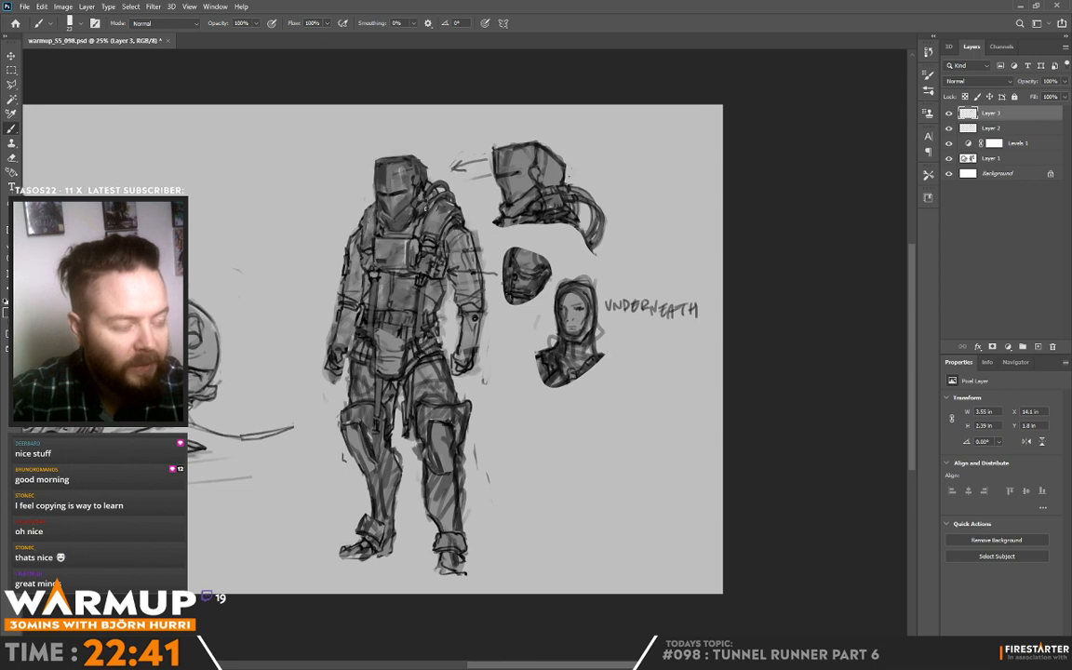
{"action": "left_click", "coordinate": [426, 215], "text": "alt"}
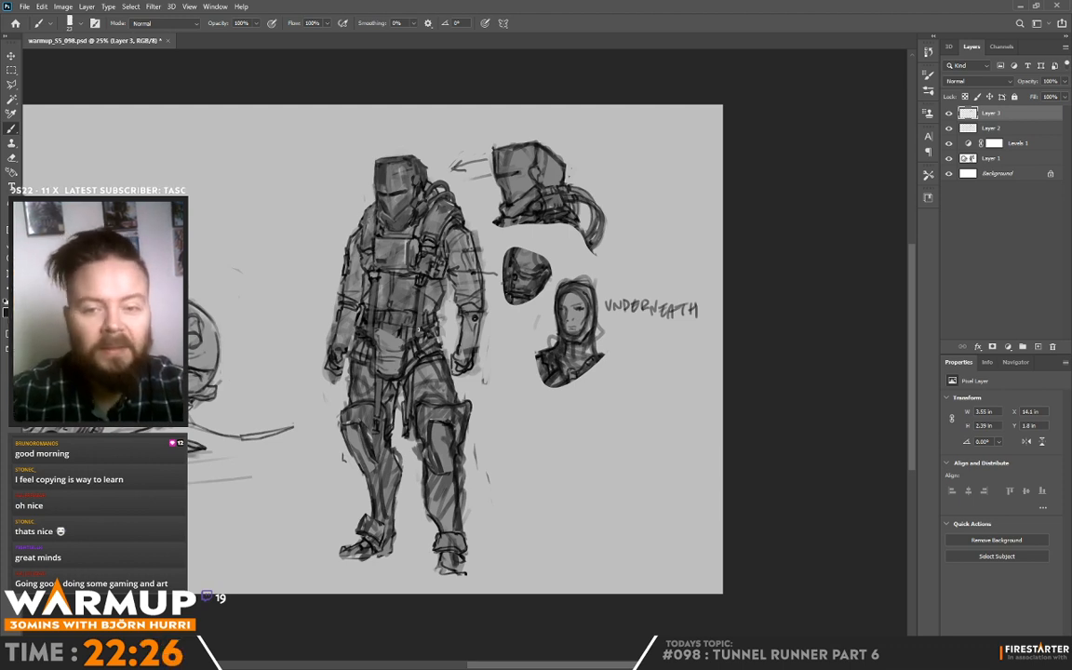
Step: Refine the standing figure's belt and the vertical vest straps below the chest plate with sampled grey tones
{"action": "left_click_drag", "start_coordinate": [425, 332], "coordinate": [427, 335]}
{"action": "left_click_drag", "start_coordinate": [505, 279], "coordinate": [491, 235]}
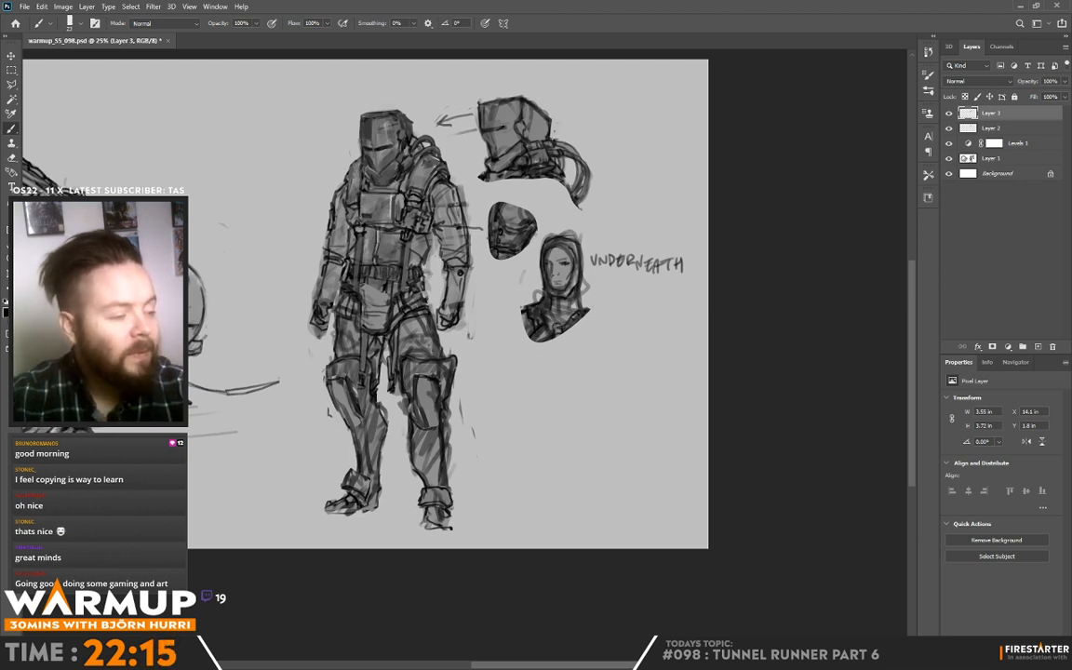
{"action": "key", "text": "alt"}
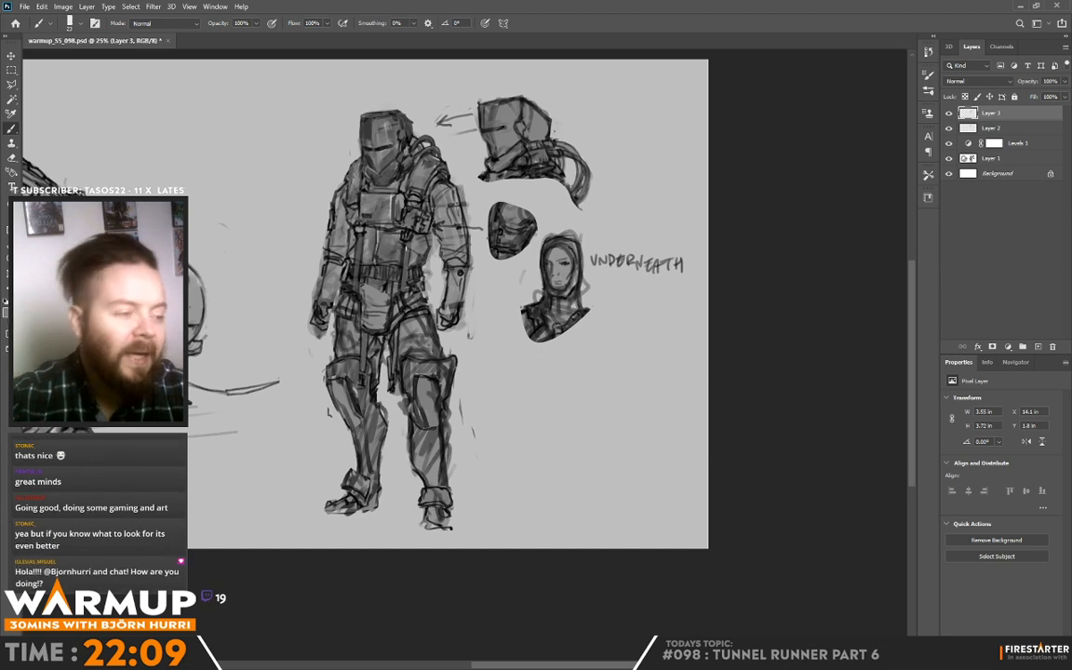
{"action": "left_click", "coordinate": [410, 252], "text": "alt"}
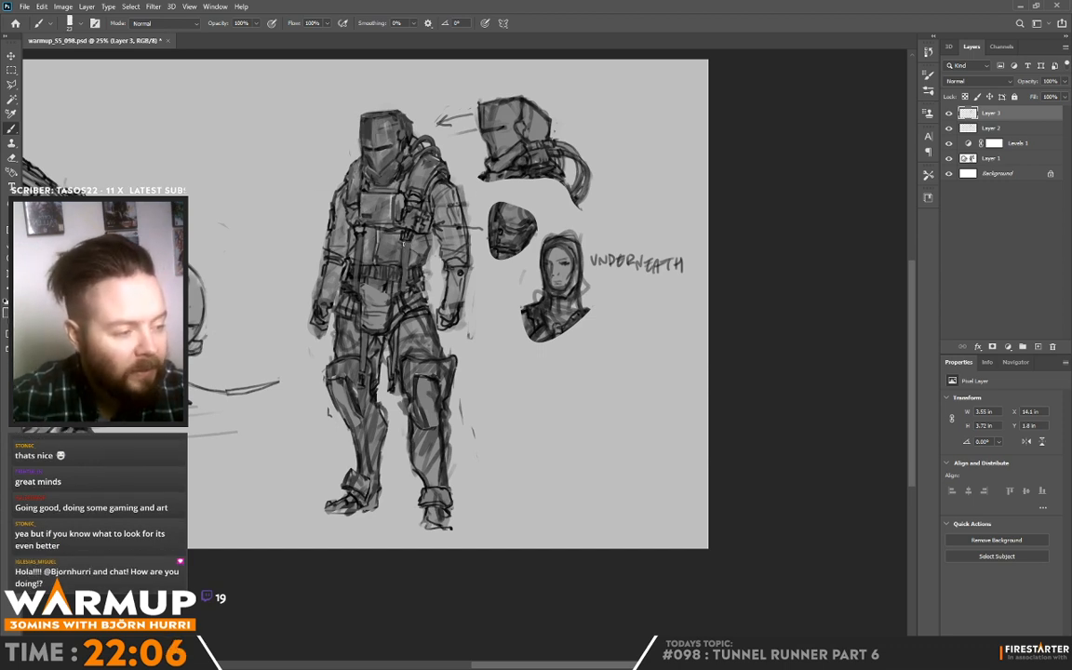
{"action": "left_click", "coordinate": [362, 269], "text": "alt"}
{"action": "mouse_move", "coordinate": [362, 240]}
{"action": "left_mouse_down"}
{"action": "mouse_move", "coordinate": [362, 262]}
{"action": "mouse_move", "coordinate": [365, 253]}
{"action": "left_mouse_up"}
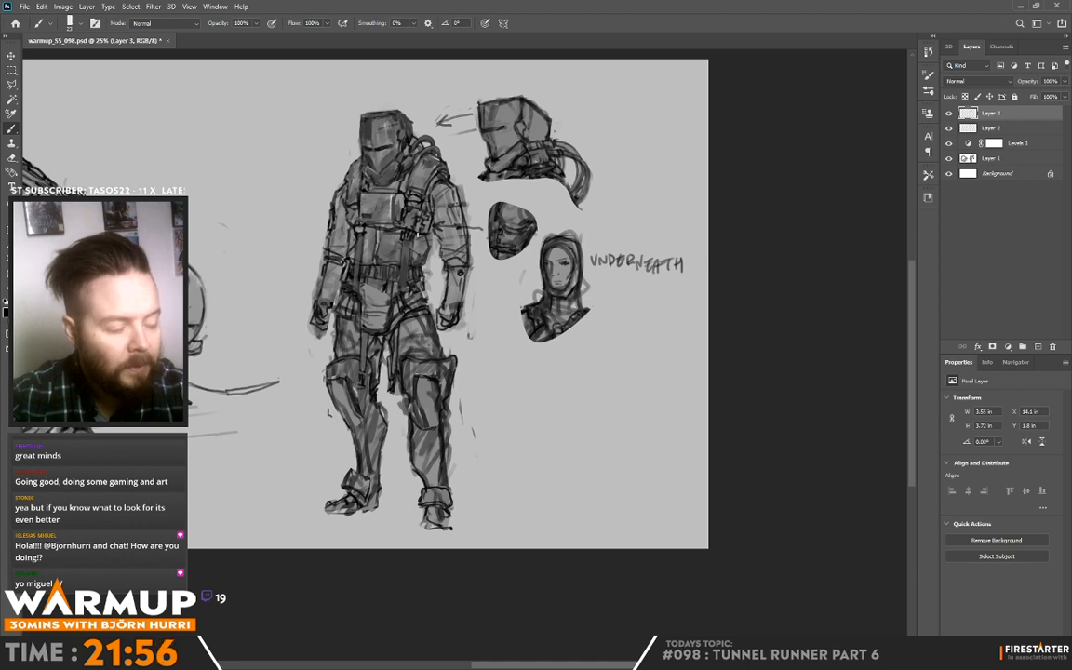
{"action": "left_click_drag", "start_coordinate": [367, 238], "coordinate": [366, 253]}
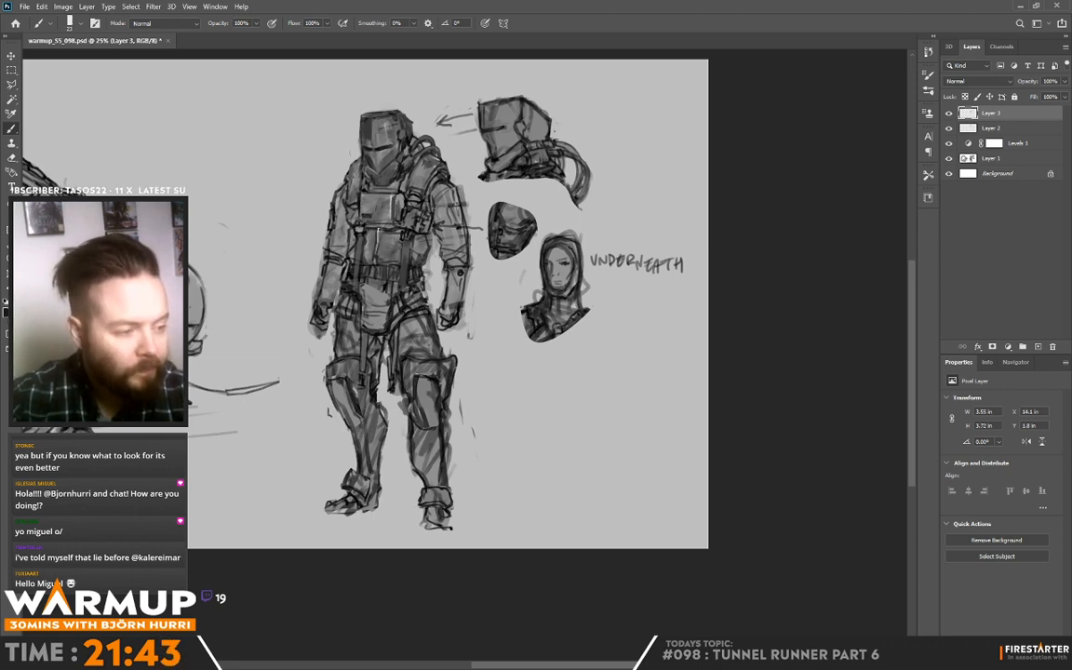
Step: Rework the chest plate's edges and surface and the adjoining strap details with sampled light and dark greys
{"action": "left_click", "coordinate": [393, 226], "text": "alt"}
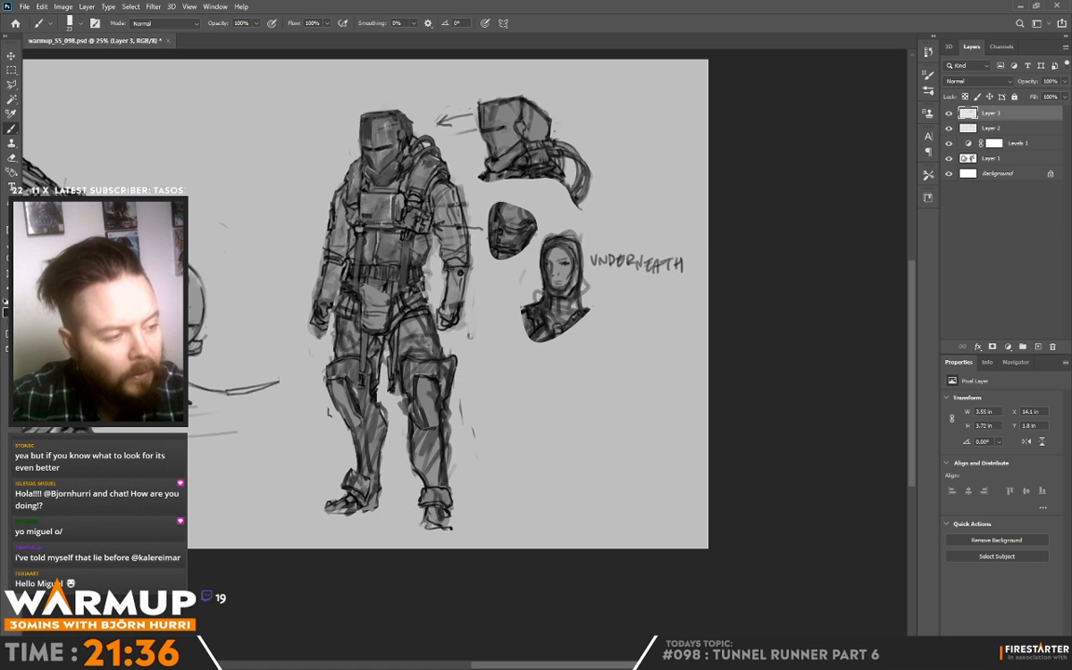
{"action": "left_click", "coordinate": [359, 195], "text": "alt"}
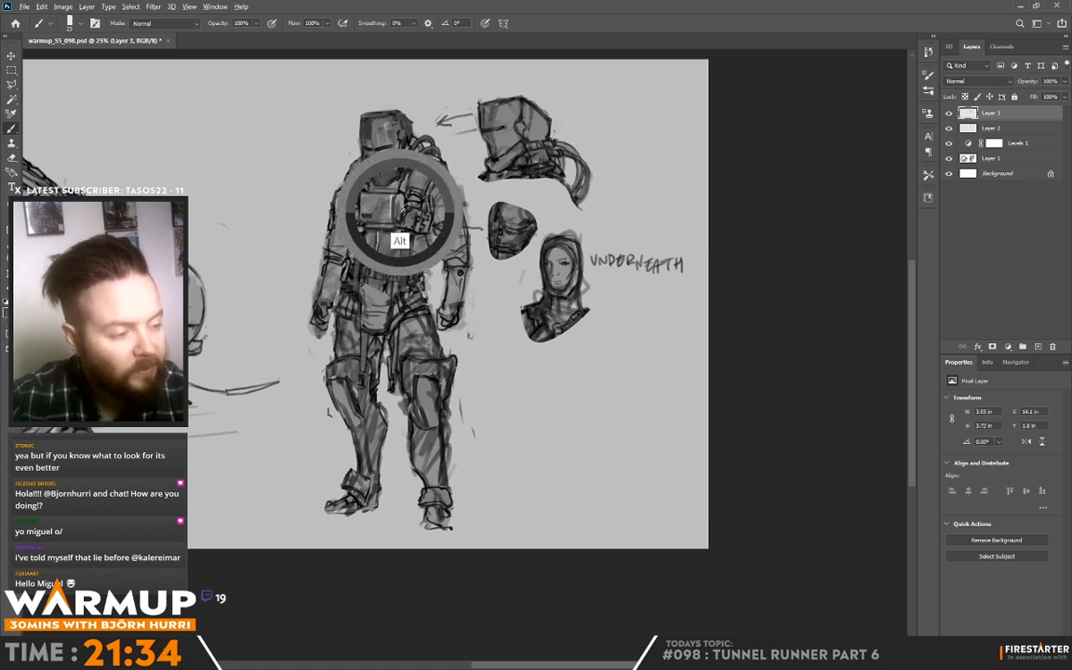
{"action": "left_click", "coordinate": [404, 216], "text": "alt"}
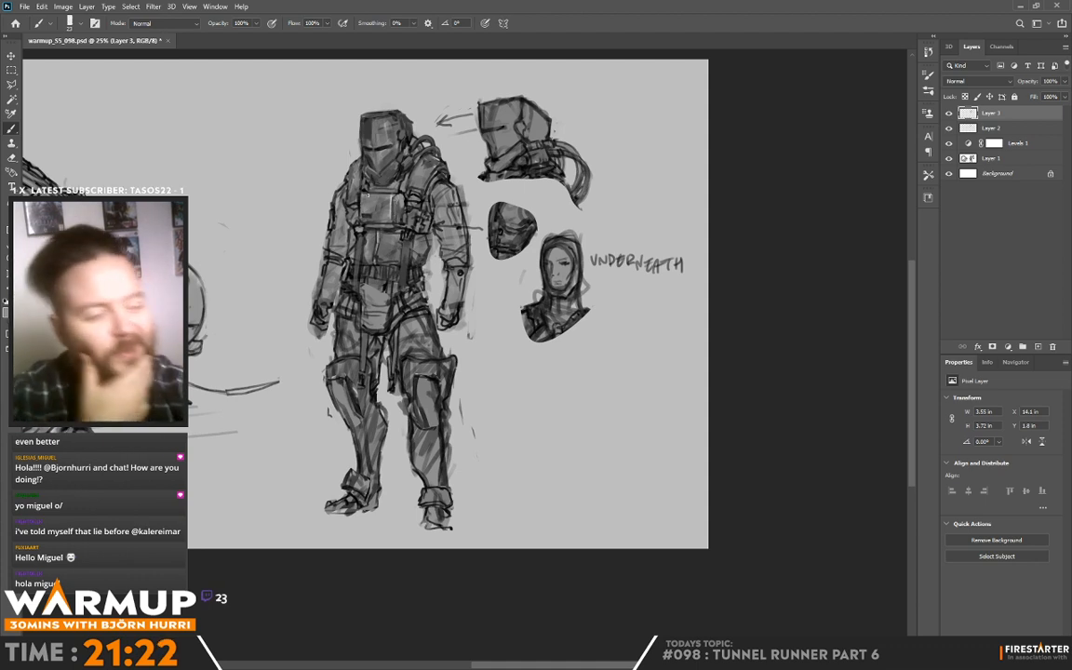
{"action": "key", "text": "alt"}
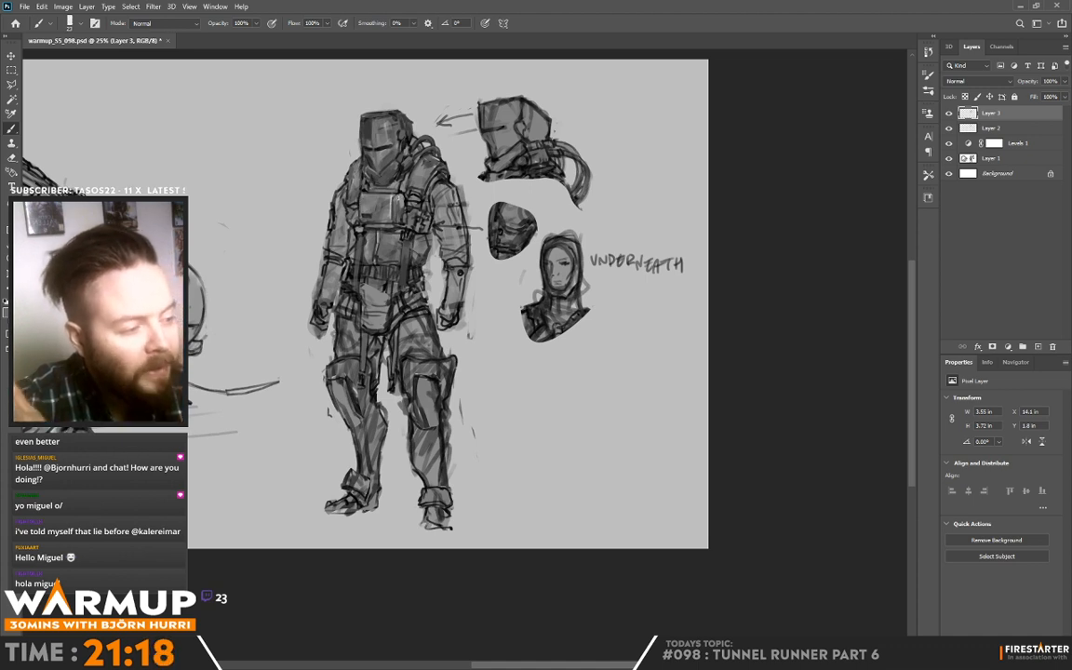
{"action": "left_click", "coordinate": [377, 195], "text": "alt"}
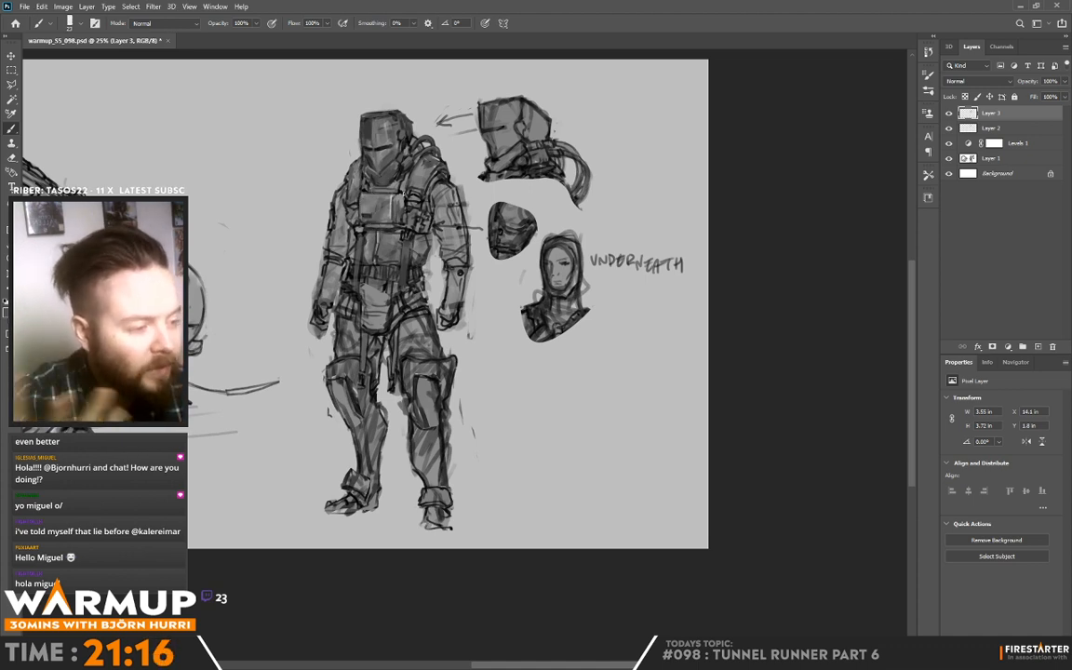
{"action": "left_click", "coordinate": [380, 200], "text": "alt"}
{"action": "left_click", "coordinate": [363, 169], "text": "alt"}
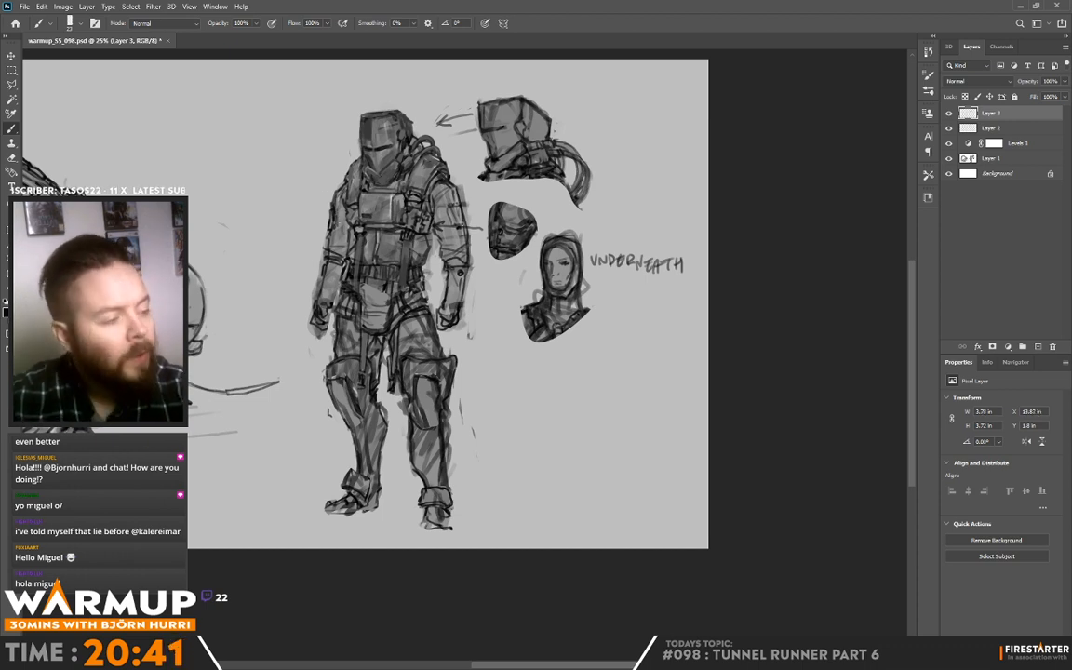
Step: Adjust the brush size and paint over the standing figure's left shoulder and upper sleeve with sampled greys
{"action": "right_click", "coordinate": [463, 225]}
{"action": "left_click_drag", "start_coordinate": [531, 177], "coordinate": [536, 177]}
{"action": "left_click", "coordinate": [442, 221]}
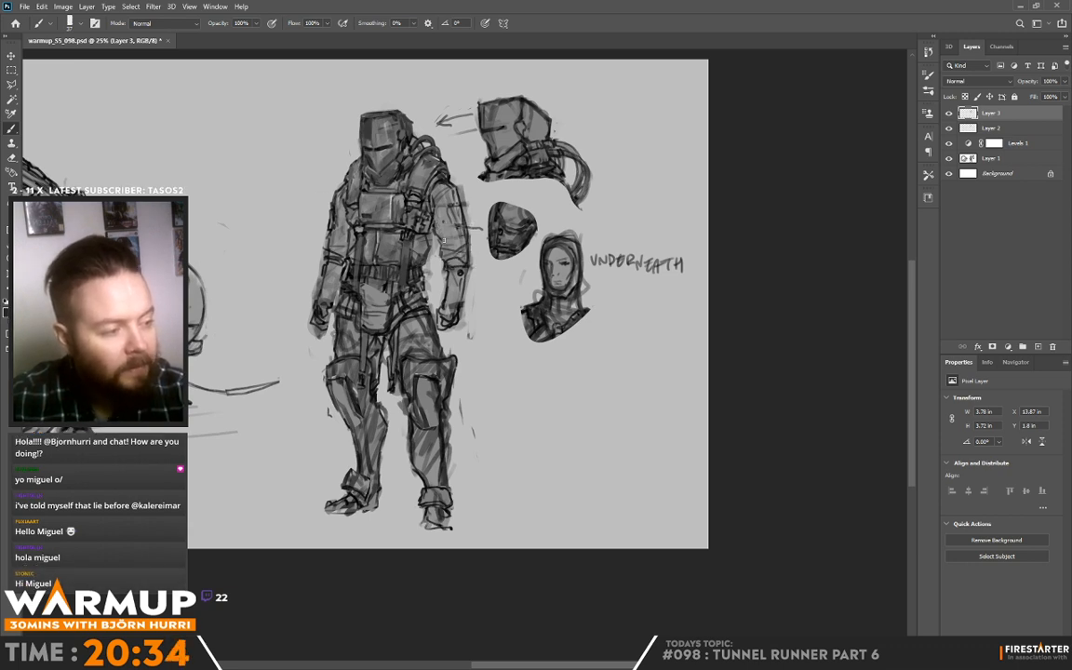
{"action": "mouse_move", "coordinate": [405, 218]}
{"action": "left_mouse_down"}
{"action": "mouse_move", "coordinate": [415, 218]}
{"action": "mouse_move", "coordinate": [391, 211]}
{"action": "mouse_move", "coordinate": [406, 211]}
{"action": "mouse_move", "coordinate": [395, 211]}
{"action": "mouse_move", "coordinate": [396, 192]}
{"action": "mouse_move", "coordinate": [391, 210]}
{"action": "mouse_move", "coordinate": [391, 186]}
{"action": "mouse_move", "coordinate": [440, 200]}
{"action": "mouse_move", "coordinate": [436, 191]}
{"action": "left_mouse_up"}
{"action": "left_click", "coordinate": [393, 193], "text": "alt"}
{"action": "left_click", "coordinate": [400, 239], "text": "alt"}
{"action": "left_click", "coordinate": [442, 187], "text": "alt"}
{"action": "left_click", "coordinate": [462, 175], "text": "alt"}
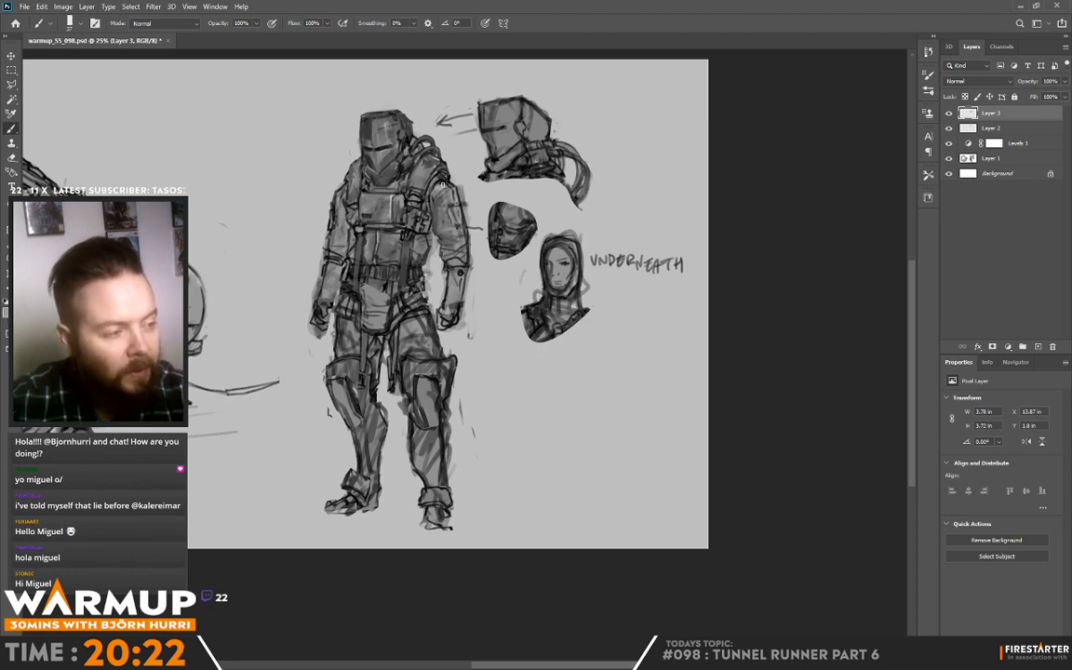
Step: Shade the folds of the figure's left sleeve and clean its outer contour, covering the stray line beside the arm
{"action": "left_click", "coordinate": [443, 185], "text": "alt"}
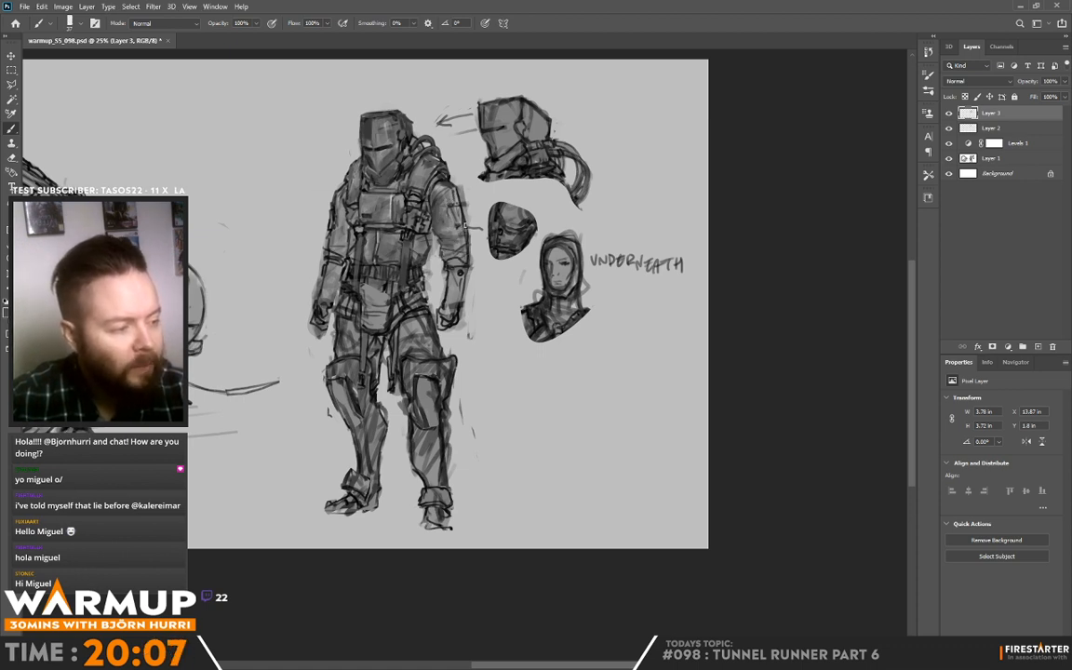
{"action": "left_click", "coordinate": [461, 220], "text": "alt"}
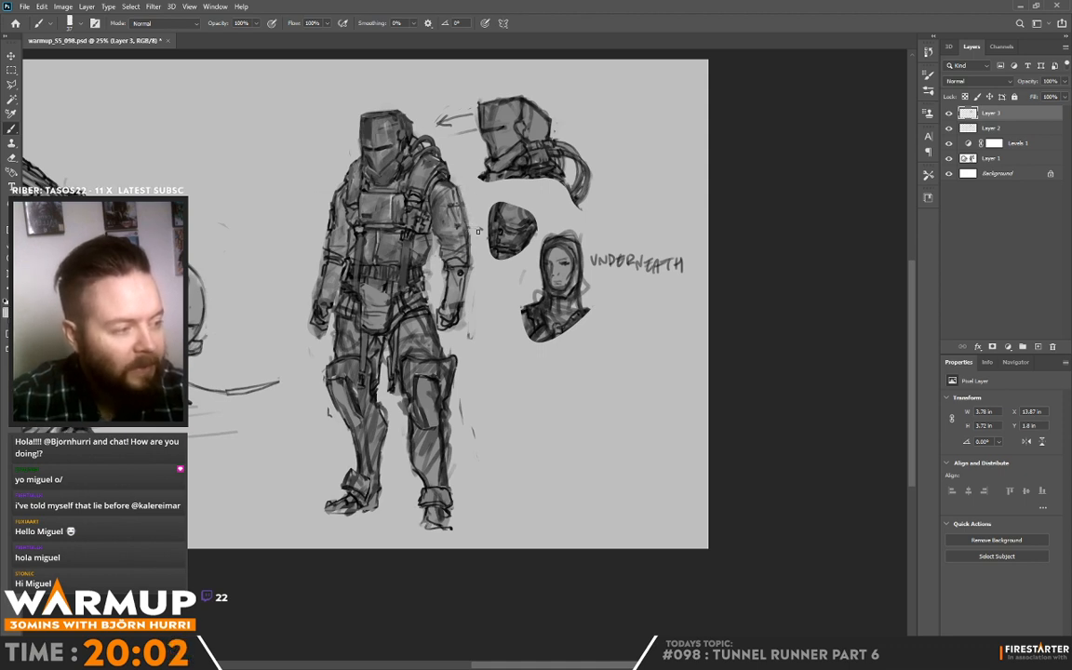
{"action": "left_click", "coordinate": [464, 249], "text": "alt"}
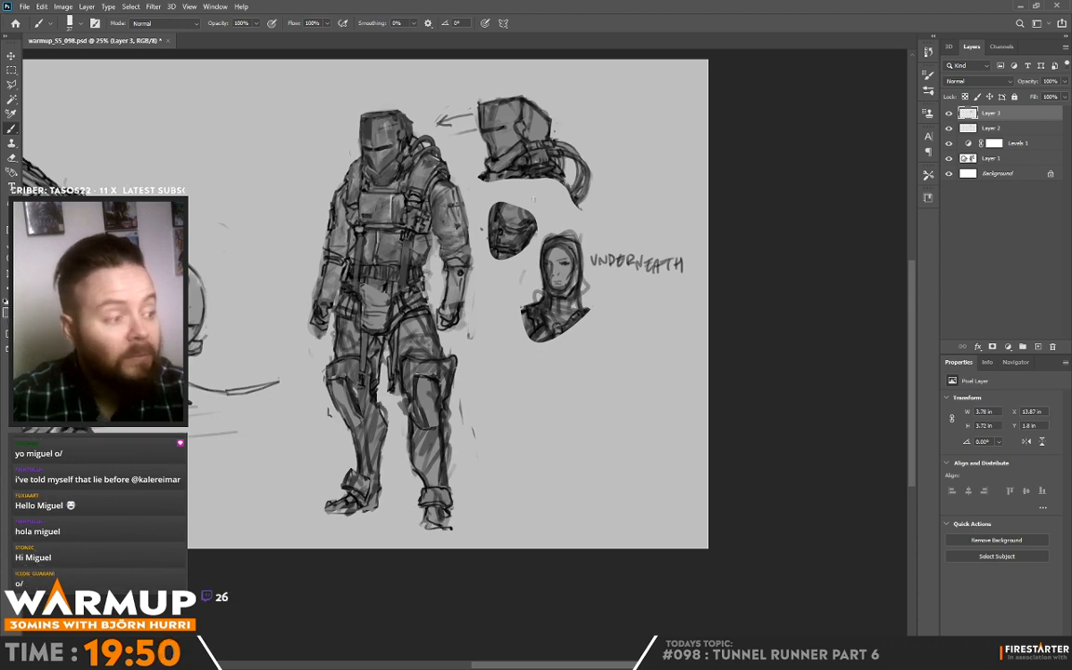
{"action": "key", "text": "alt"}
{"action": "left_click", "coordinate": [443, 239], "text": "alt"}
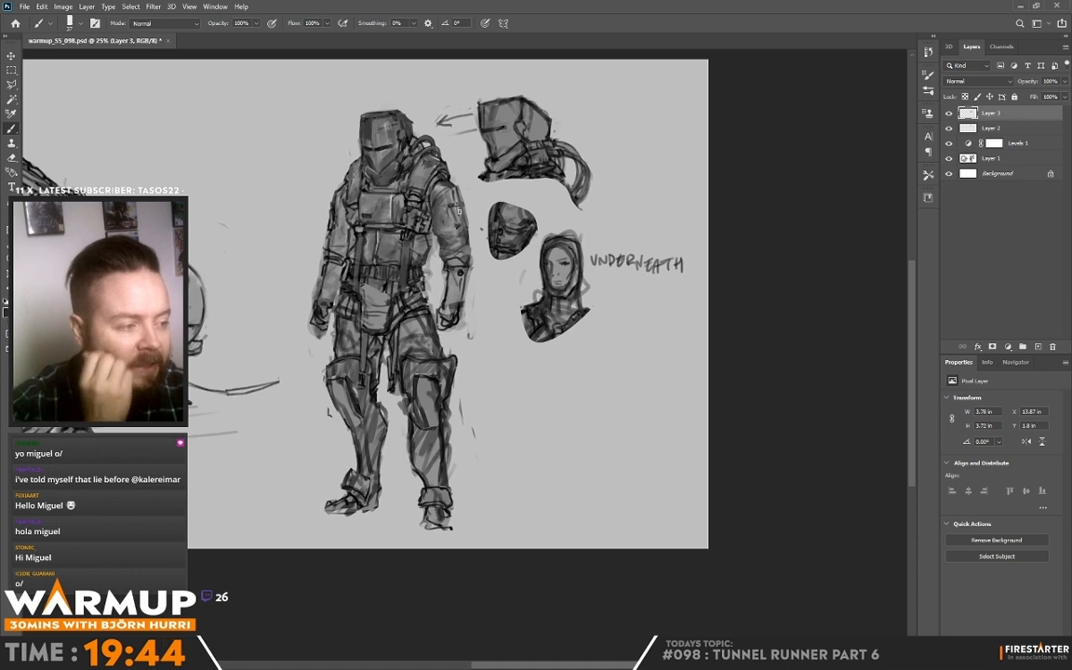
{"action": "key", "text": "alt"}
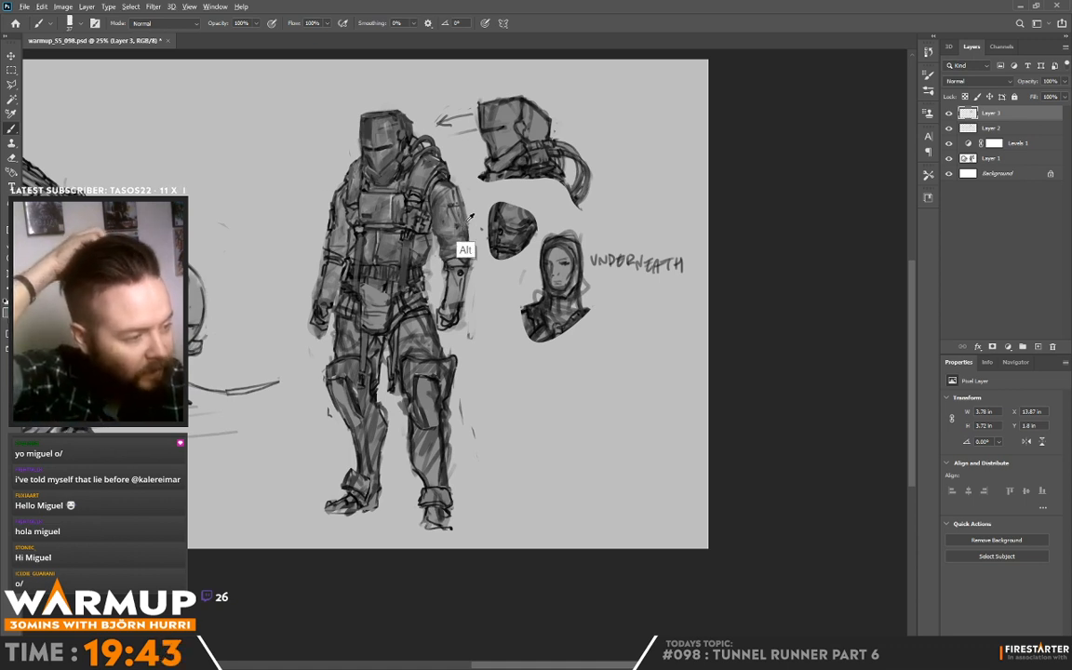
{"action": "left_click", "coordinate": [464, 224], "text": "alt"}
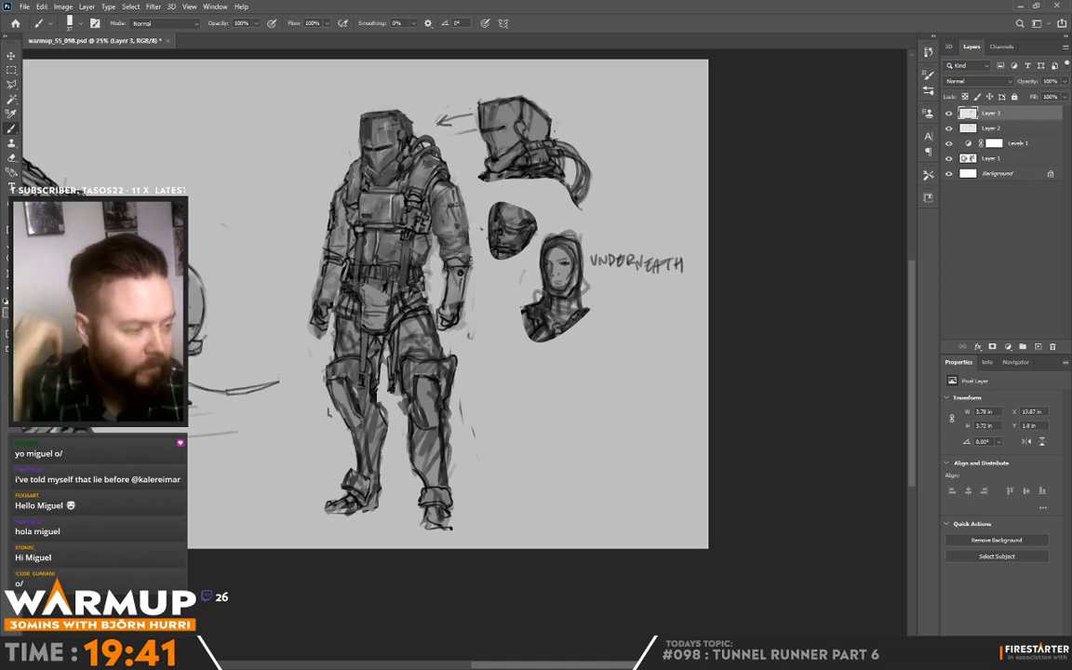
Step: Shade the figure's left forearm guard and tidy the outline of the forearm and gloved hand
{"action": "left_click", "coordinate": [464, 295], "text": "alt"}
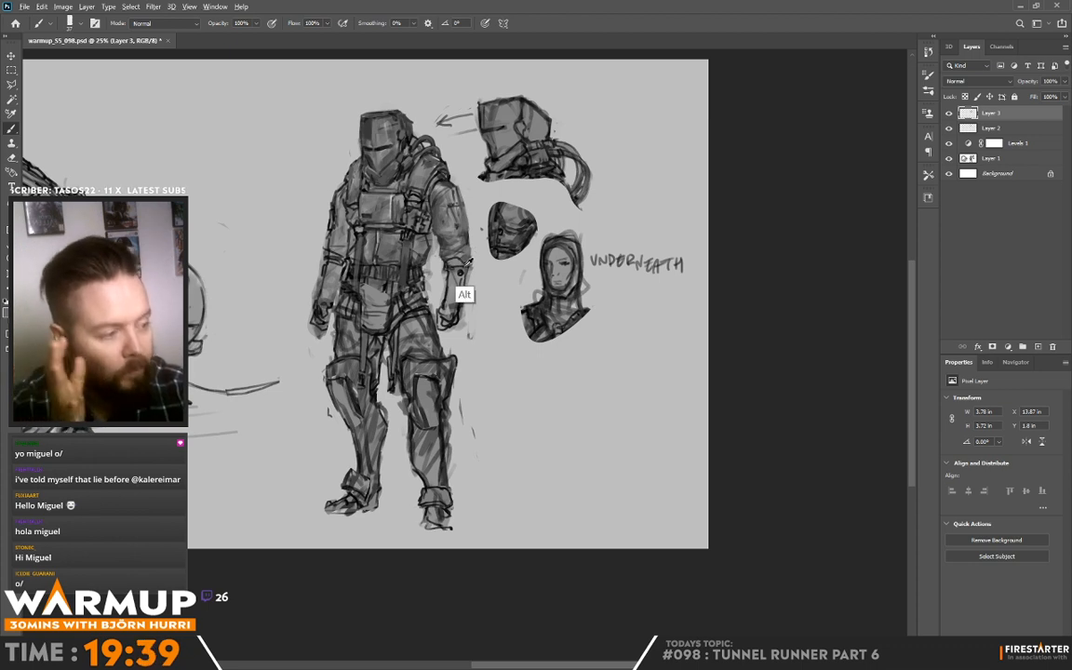
{"action": "left_click", "coordinate": [453, 290], "text": "alt"}
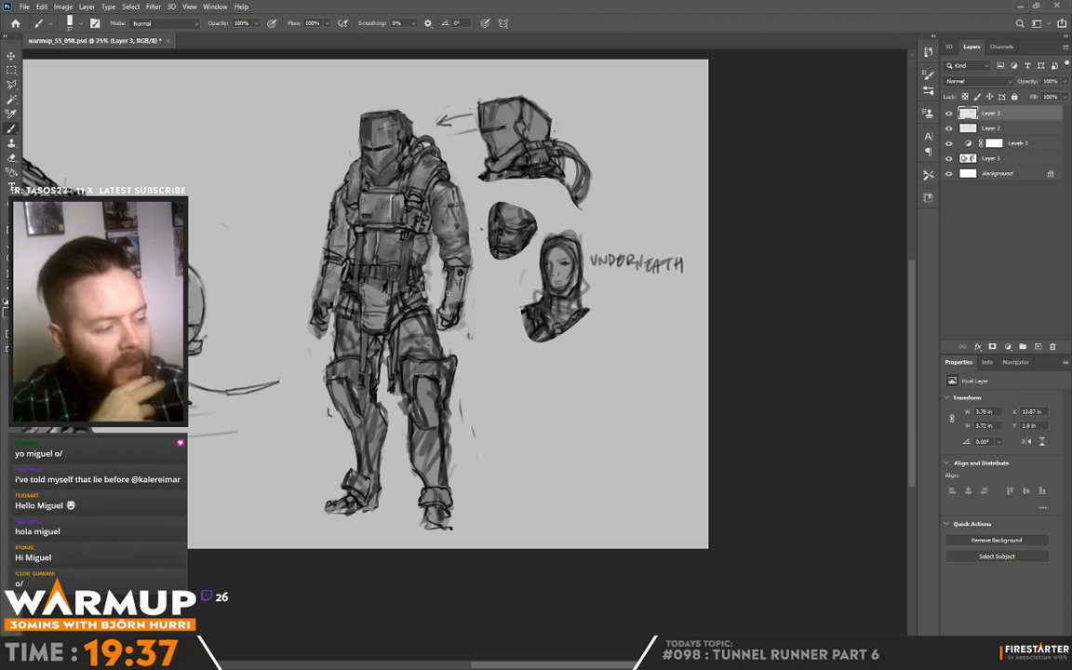
{"action": "left_click", "coordinate": [453, 287], "text": "alt"}
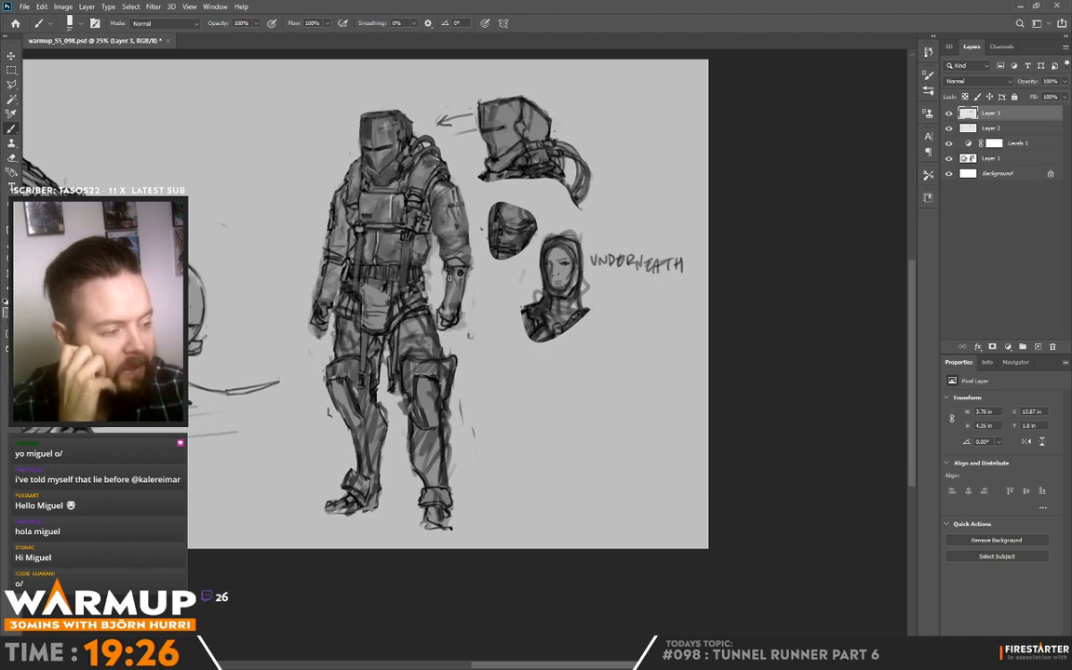
{"action": "left_click", "coordinate": [406, 259], "text": "alt"}
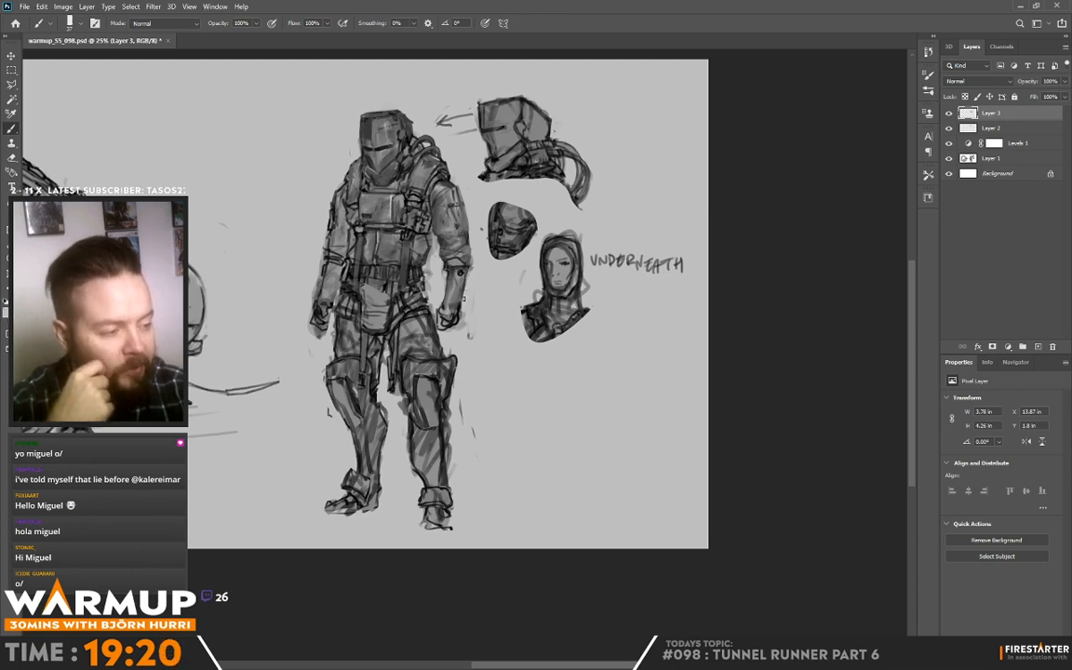
{"action": "mouse_move", "coordinate": [462, 302]}
{"action": "left_mouse_down"}
{"action": "mouse_move", "coordinate": [442, 318]}
{"action": "mouse_move", "coordinate": [450, 331]}
{"action": "left_mouse_up"}
{"action": "left_click", "coordinate": [445, 326], "text": "alt"}
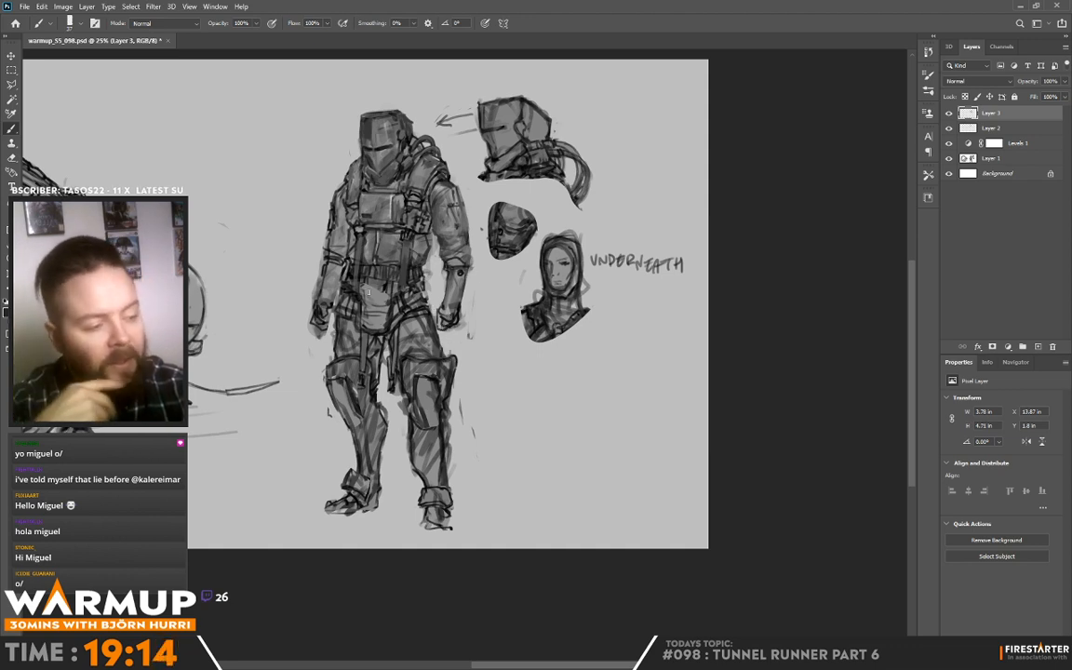
Step: Redefine the figure's right gloved hand and forearm with darker strokes and clean up the surrounding edges
{"action": "left_click_drag", "start_coordinate": [312, 326], "coordinate": [316, 333]}
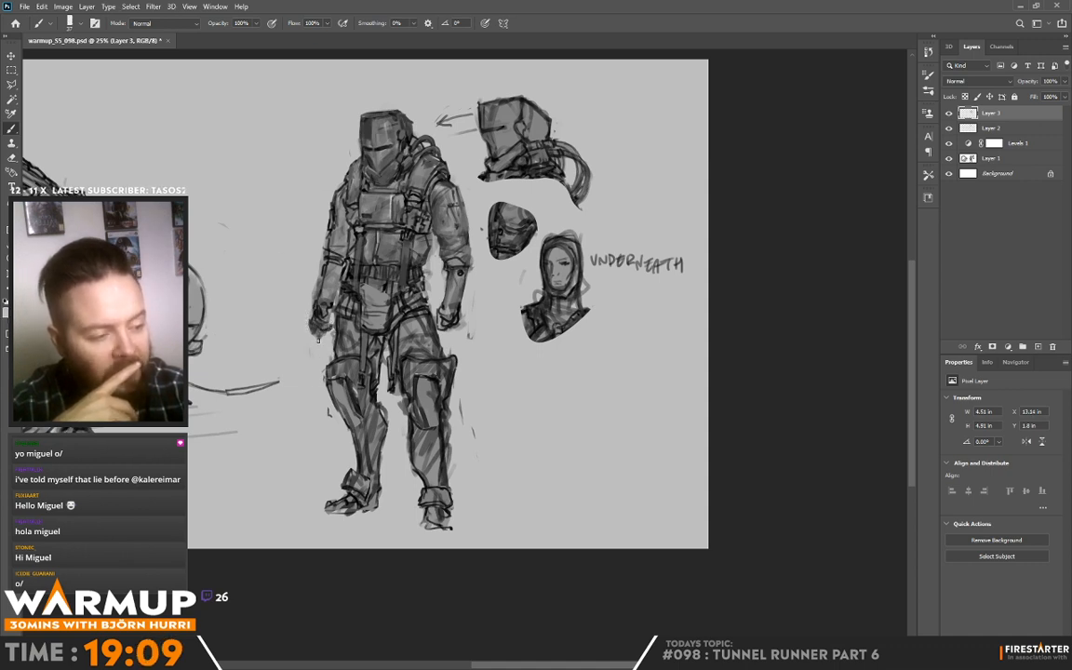
{"action": "left_click_drag", "start_coordinate": [317, 341], "coordinate": [316, 327]}
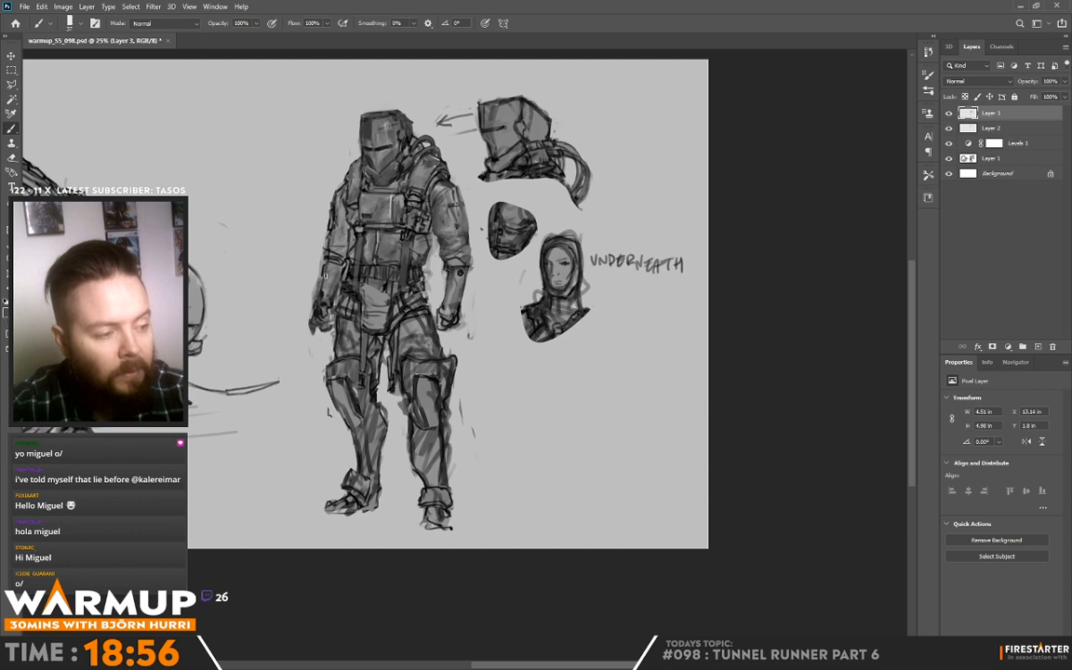
{"action": "left_click", "coordinate": [326, 264], "text": "alt"}
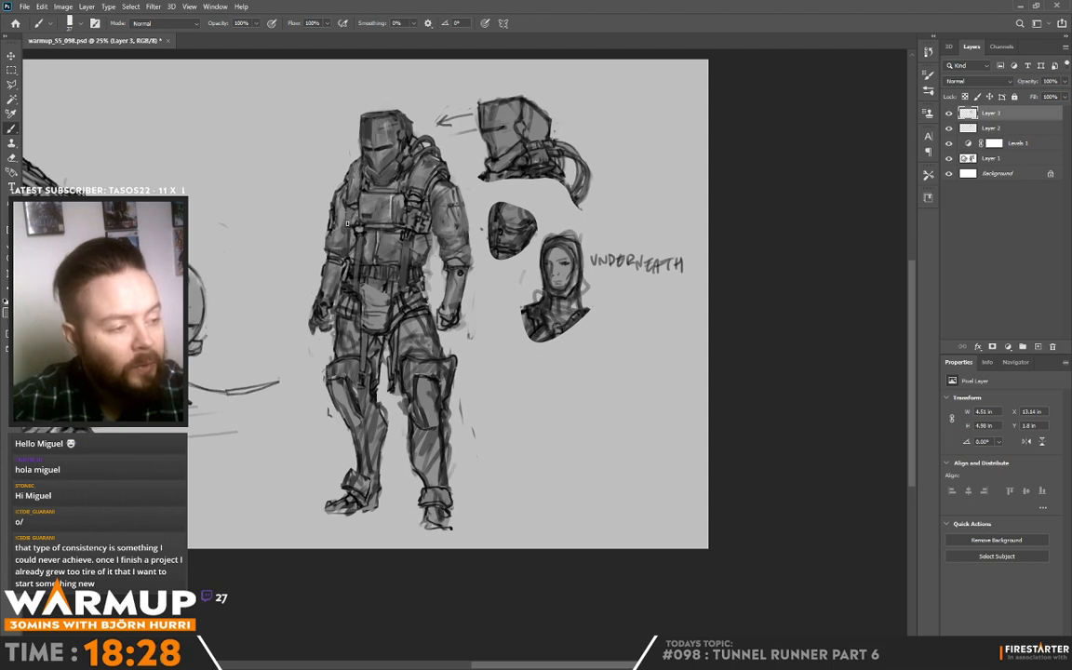
{"action": "left_click", "coordinate": [320, 184], "text": "alt"}
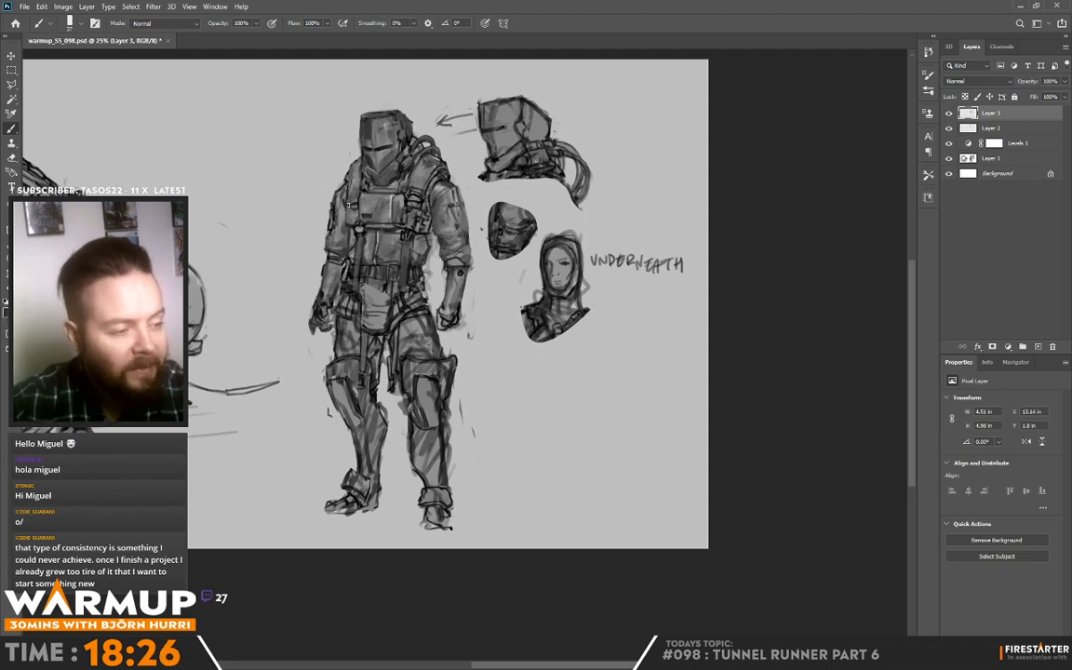
Step: Refine the shoulder strap and collar area on the standing figure's right side, just below the helmet
{"action": "left_click", "coordinate": [319, 183], "text": "alt"}
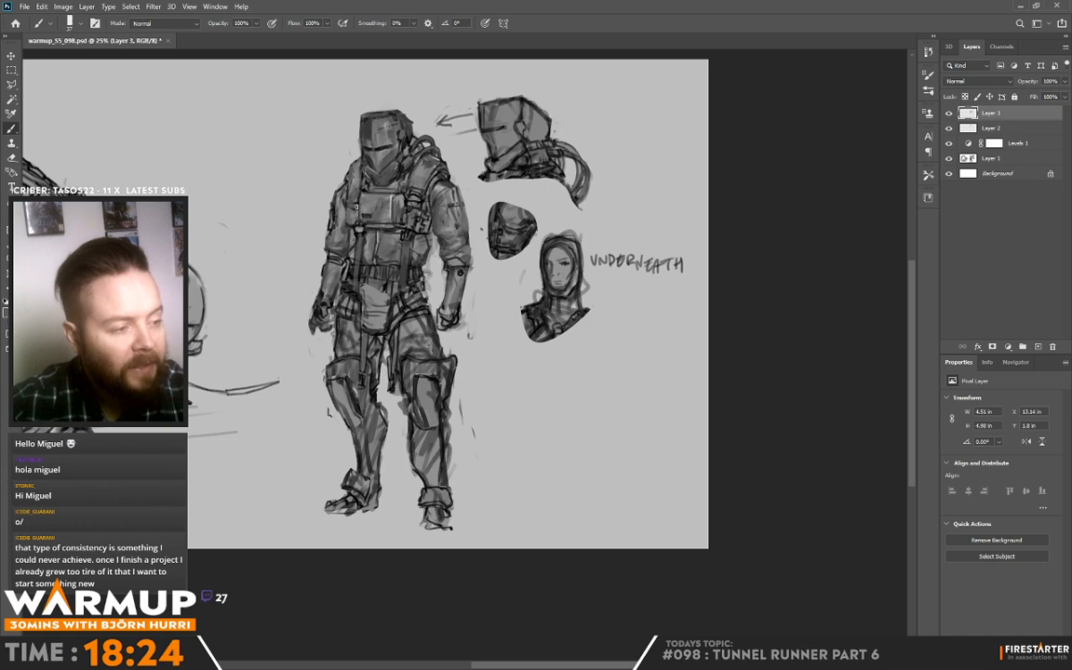
{"action": "left_click", "coordinate": [321, 182], "text": "alt"}
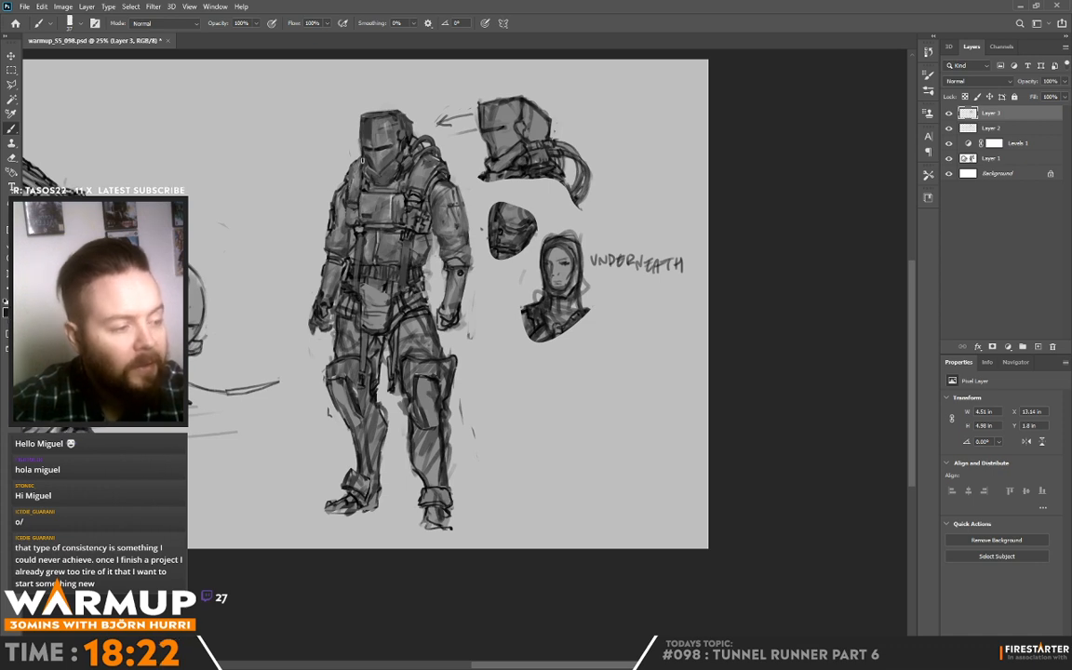
{"action": "left_click", "coordinate": [315, 171], "text": "alt"}
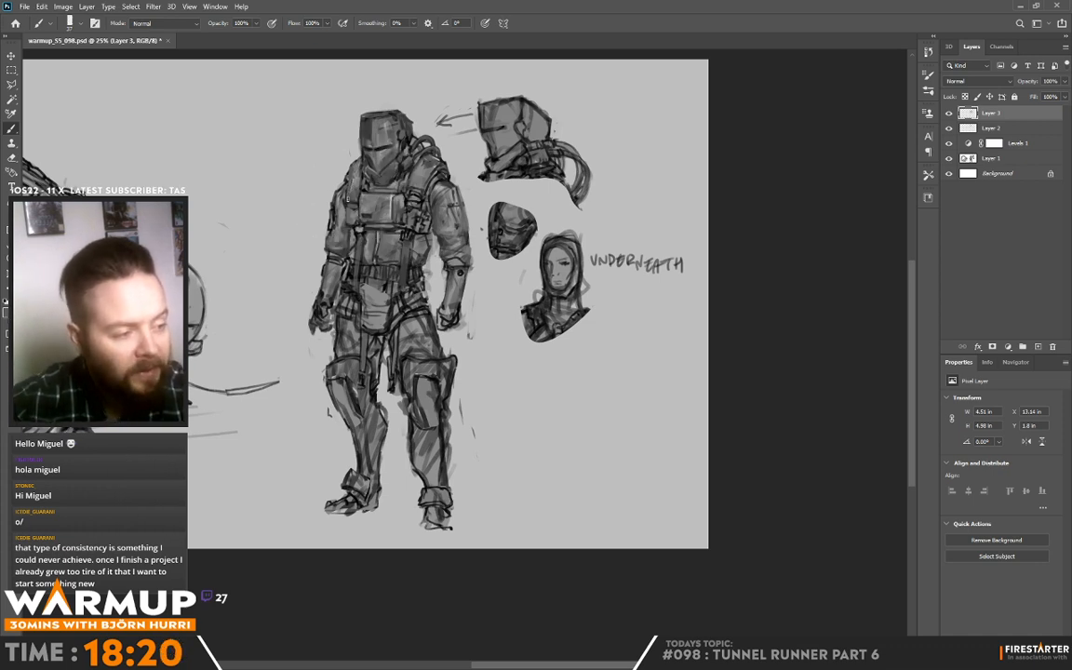
{"action": "left_click", "coordinate": [346, 198], "text": "alt"}
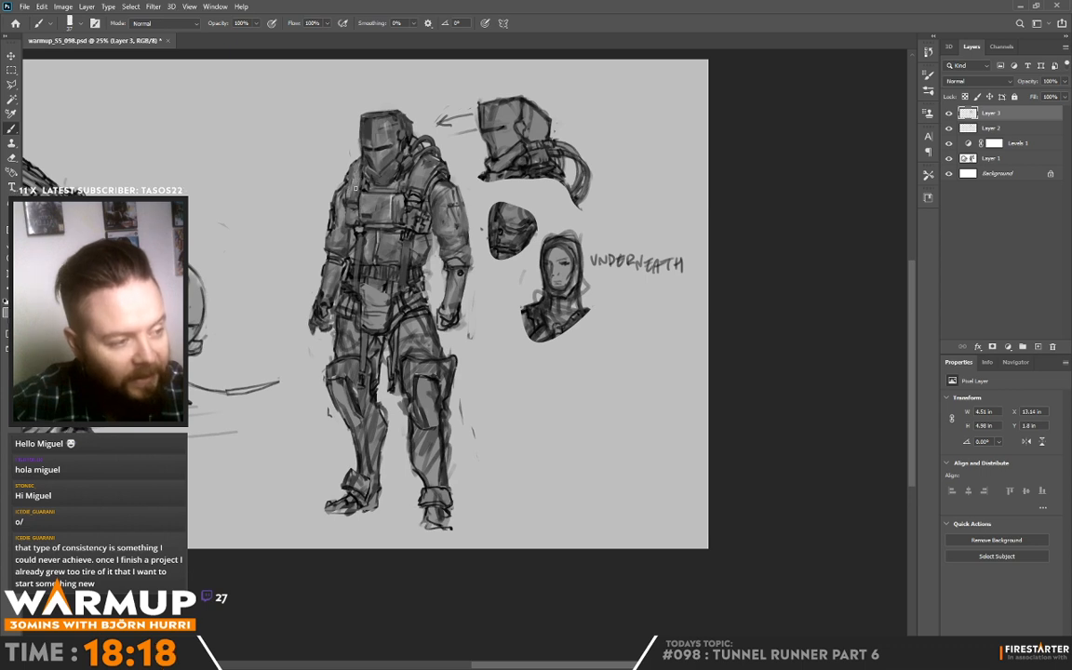
{"action": "left_click", "coordinate": [315, 180], "text": "alt"}
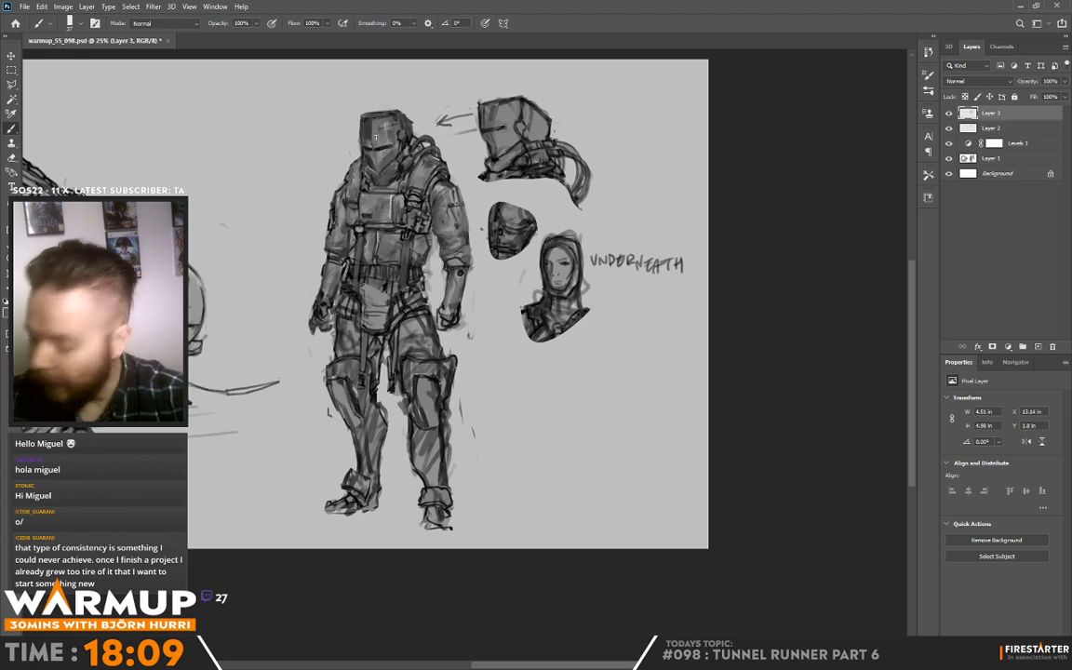
{"action": "key", "text": "alt"}
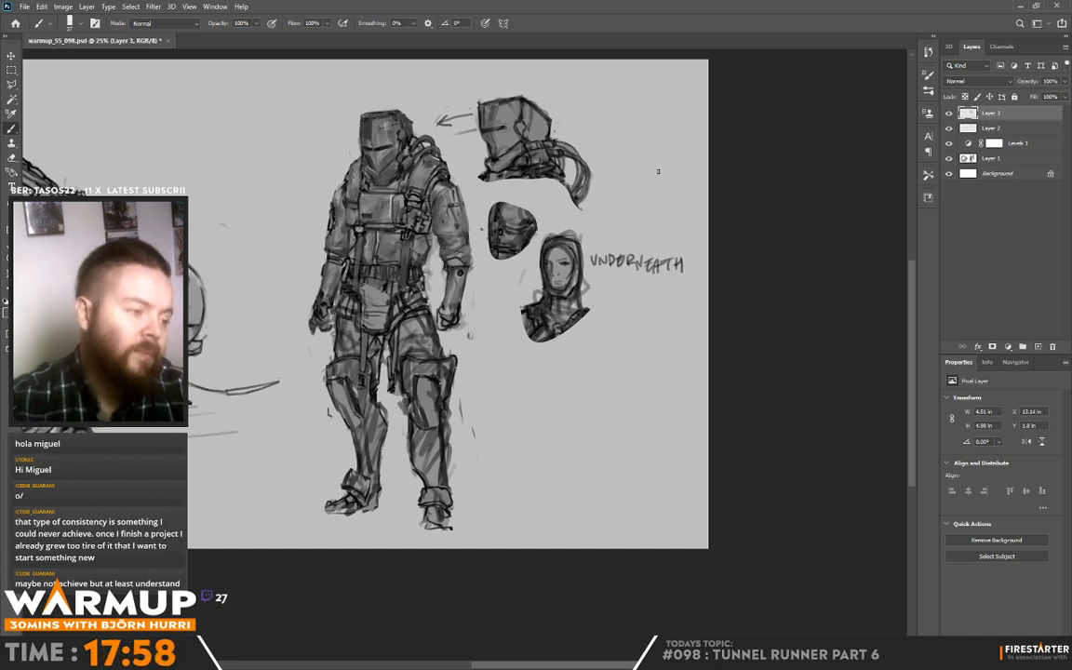
{"action": "key", "text": "alt"}
Step: Shade the figure's right shoulder and upper sleeve and redefine the strap beside the chest plate with sampled greys
{"action": "left_click_drag", "start_coordinate": [332, 193], "coordinate": [328, 218]}
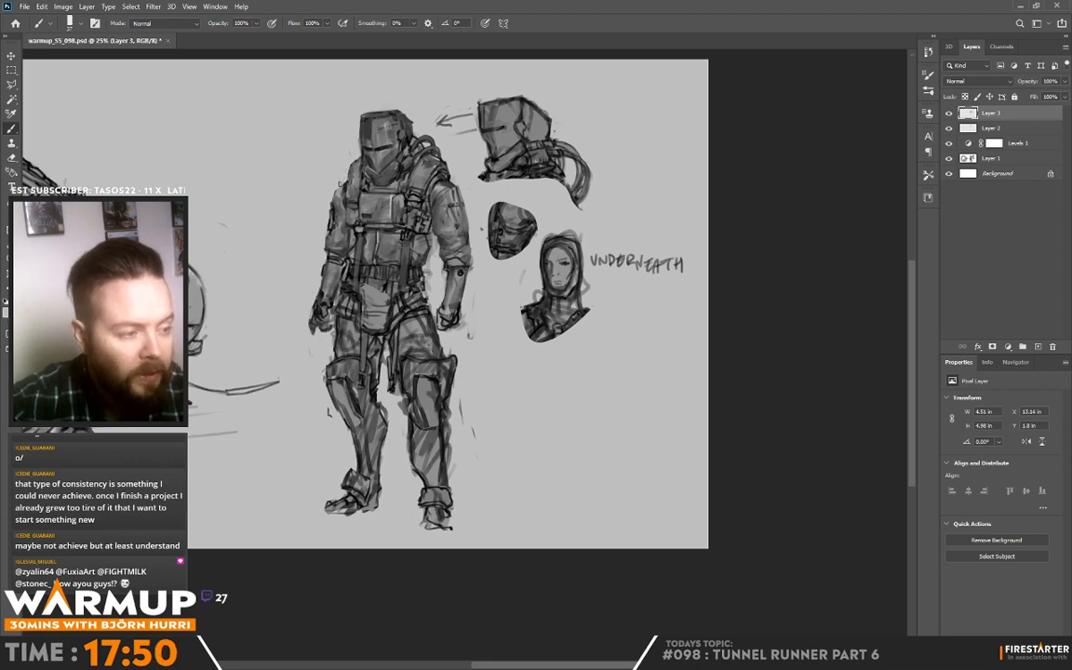
{"action": "left_click", "coordinate": [344, 189], "text": "alt"}
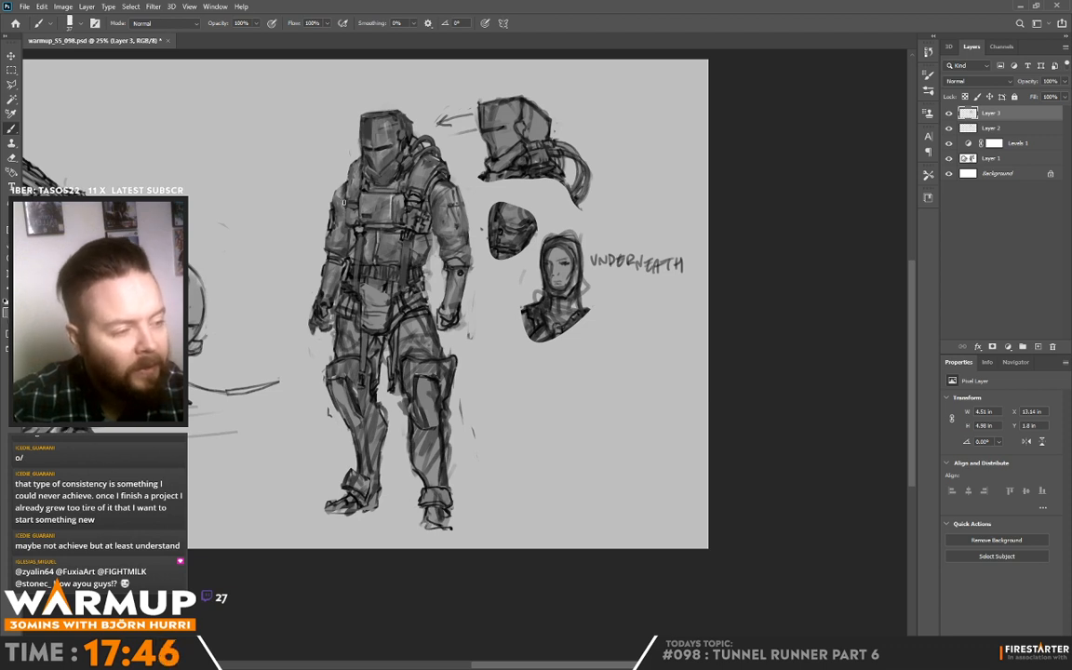
{"action": "left_click", "coordinate": [352, 218], "text": "alt"}
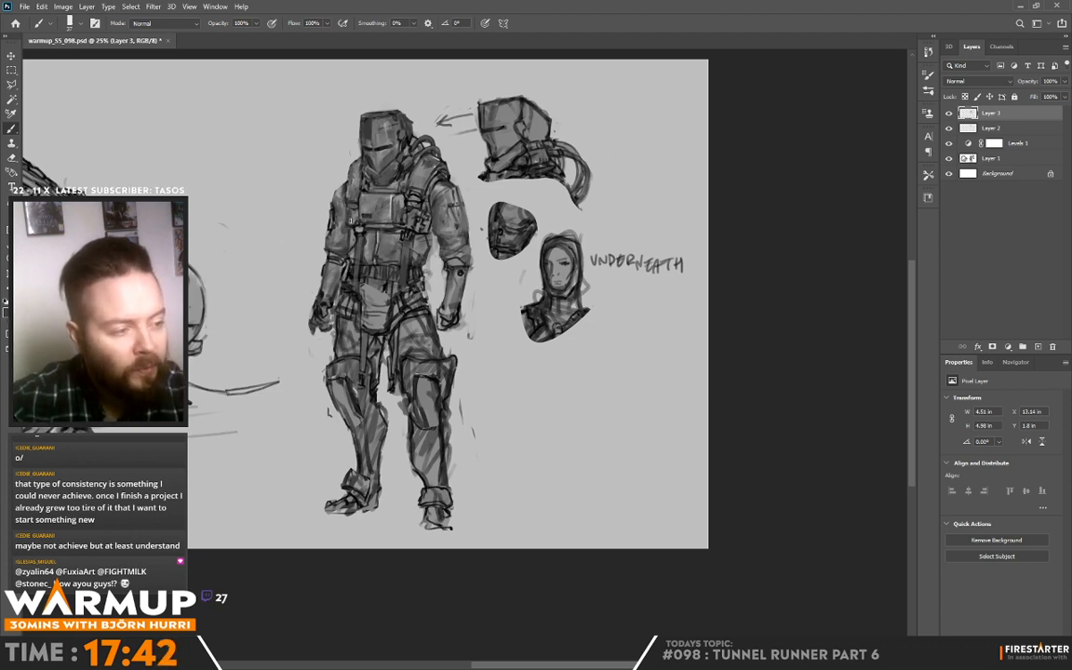
{"action": "left_click", "coordinate": [361, 203], "text": "alt"}
{"action": "left_click_drag", "start_coordinate": [359, 201], "coordinate": [359, 222]}
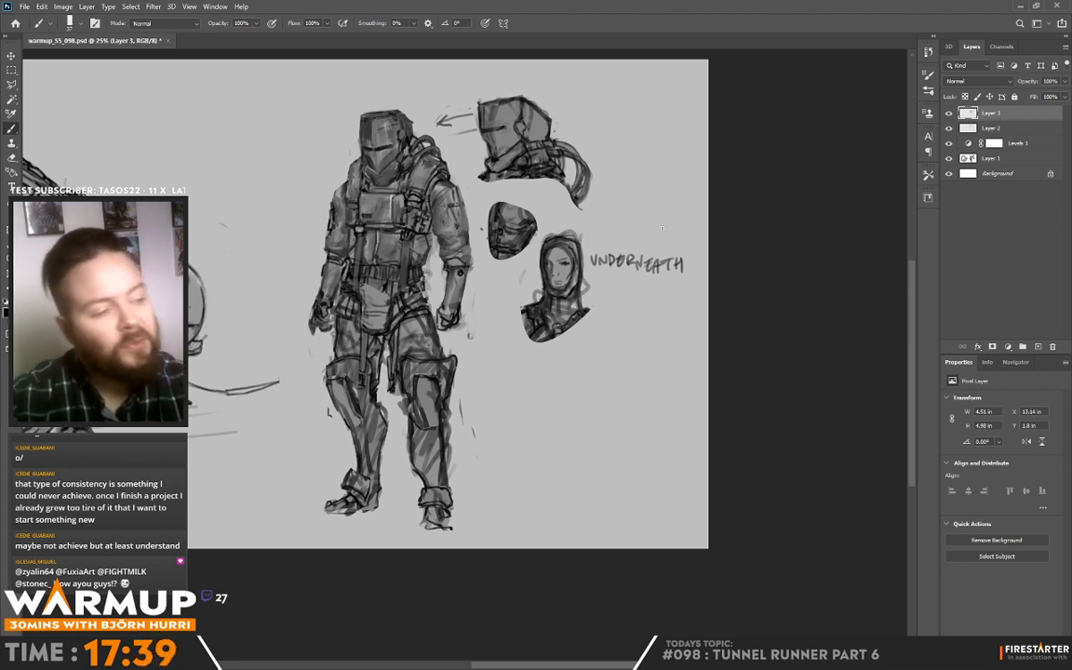
{"action": "left_click", "coordinate": [354, 205], "text": "alt"}
{"action": "left_click", "coordinate": [319, 168], "text": "alt"}
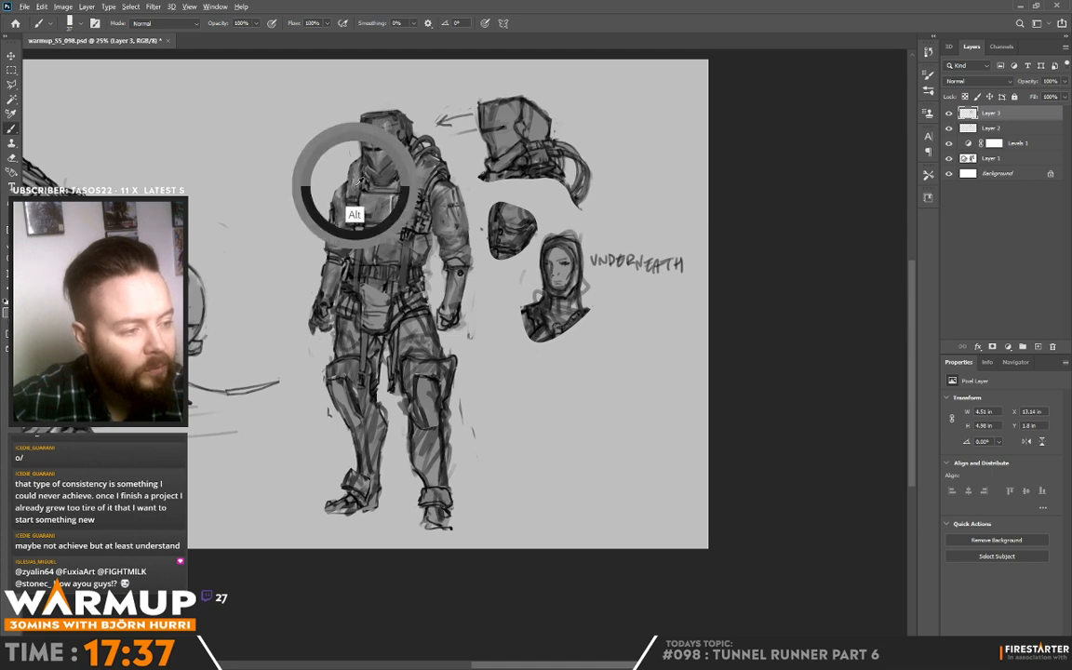
{"action": "left_click", "coordinate": [356, 200], "text": "alt"}
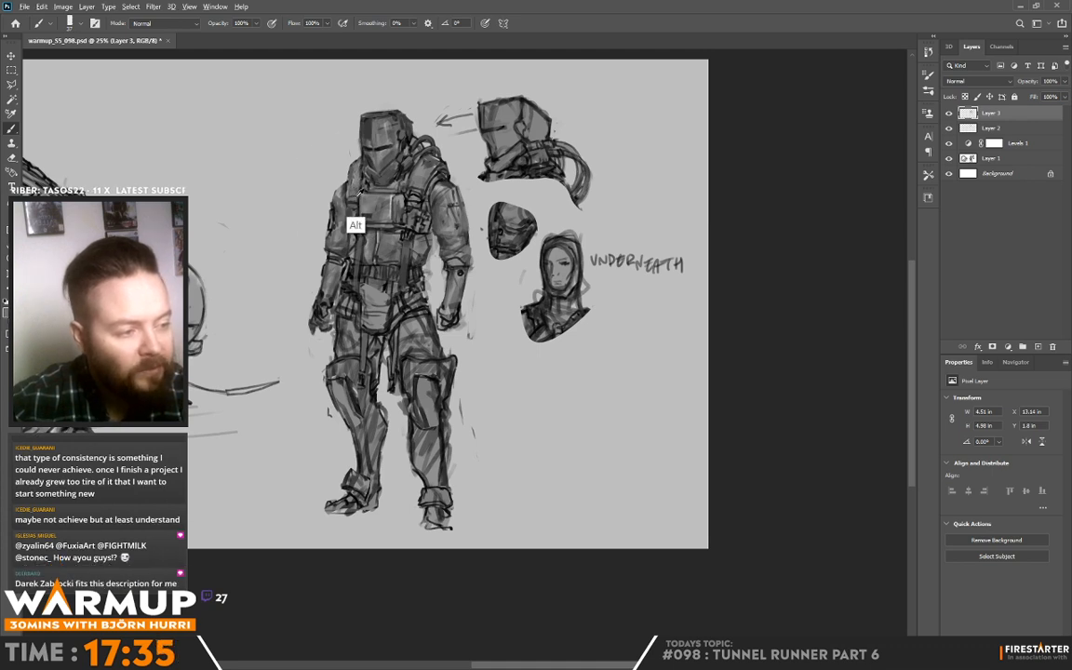
Step: Reduce the brush size and detail the strap and buckles on the figure's left side of the chest plate
{"action": "right_click", "coordinate": [444, 194]}
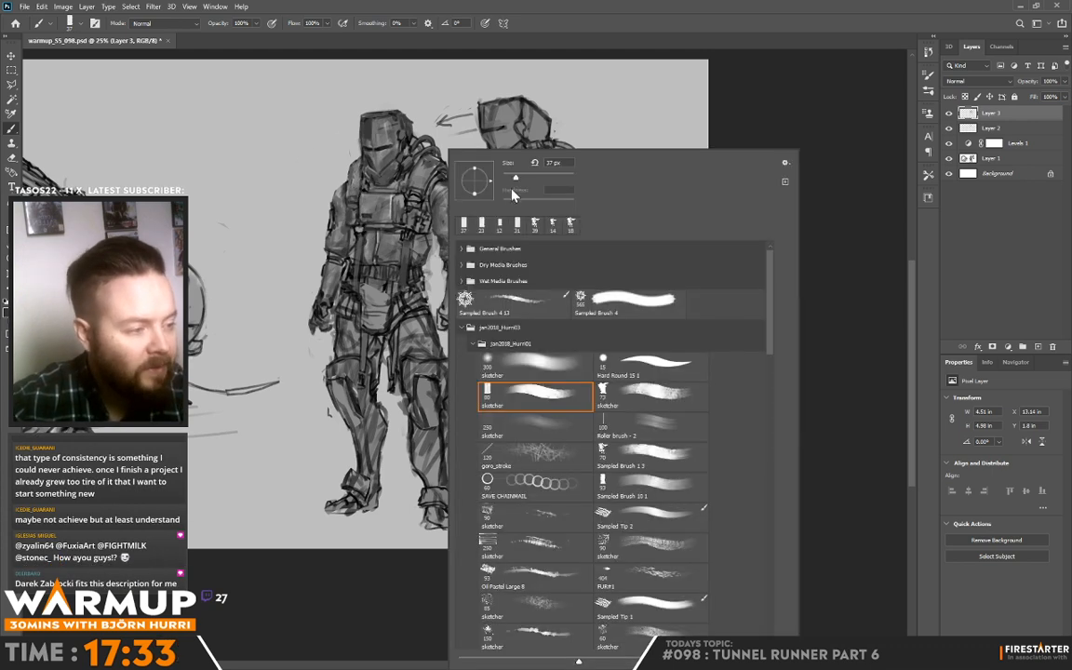
{"action": "left_click", "coordinate": [514, 181]}
{"action": "left_click", "coordinate": [430, 198], "text": "alt"}
{"action": "left_click_drag", "start_coordinate": [413, 193], "coordinate": [423, 200]}
{"action": "left_click", "coordinate": [418, 209], "text": "alt"}
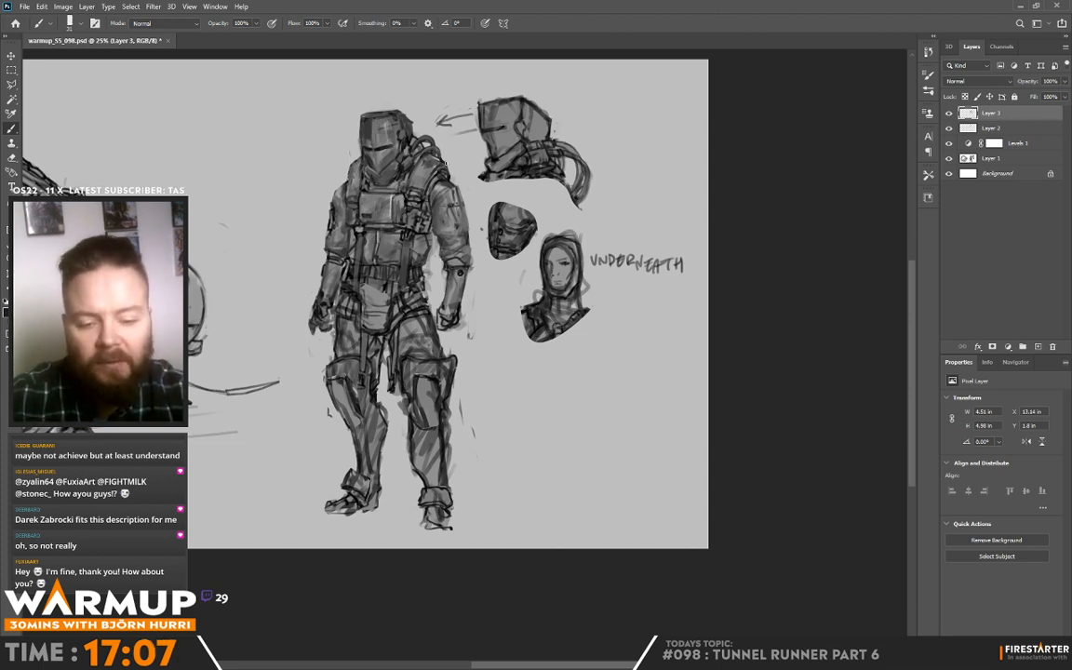
Step: Adjust the brush and shade the vest panels and straps below the chest plate with sampled greys
{"action": "left_click_drag", "start_coordinate": [826, 185], "coordinate": [820, 225]}
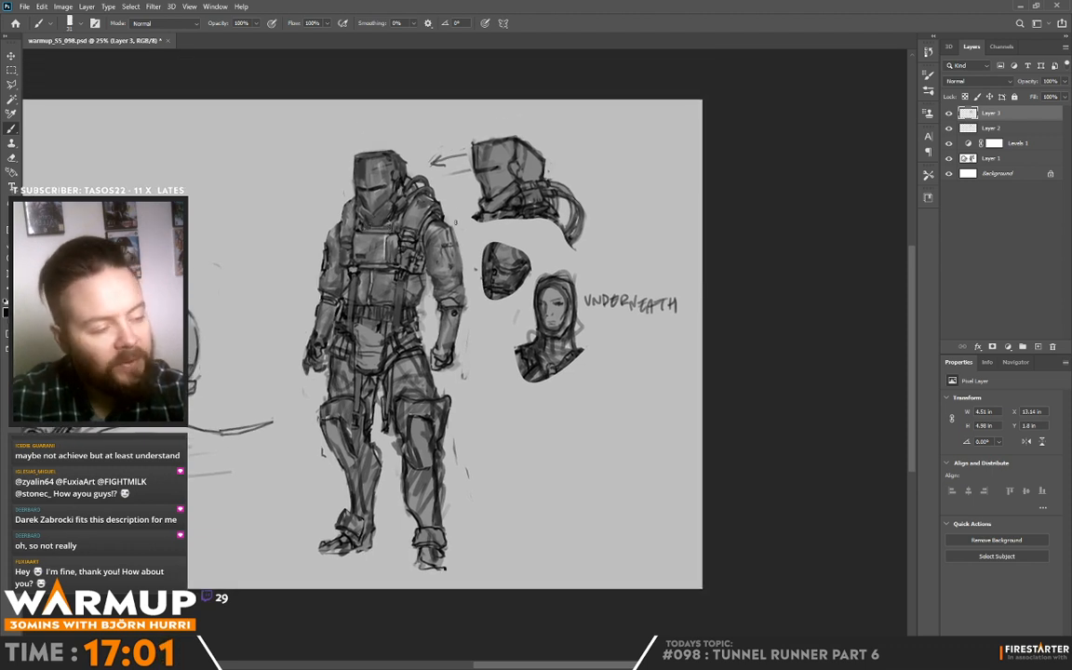
{"action": "right_click", "coordinate": [466, 164]}
{"action": "left_click", "coordinate": [386, 238]}
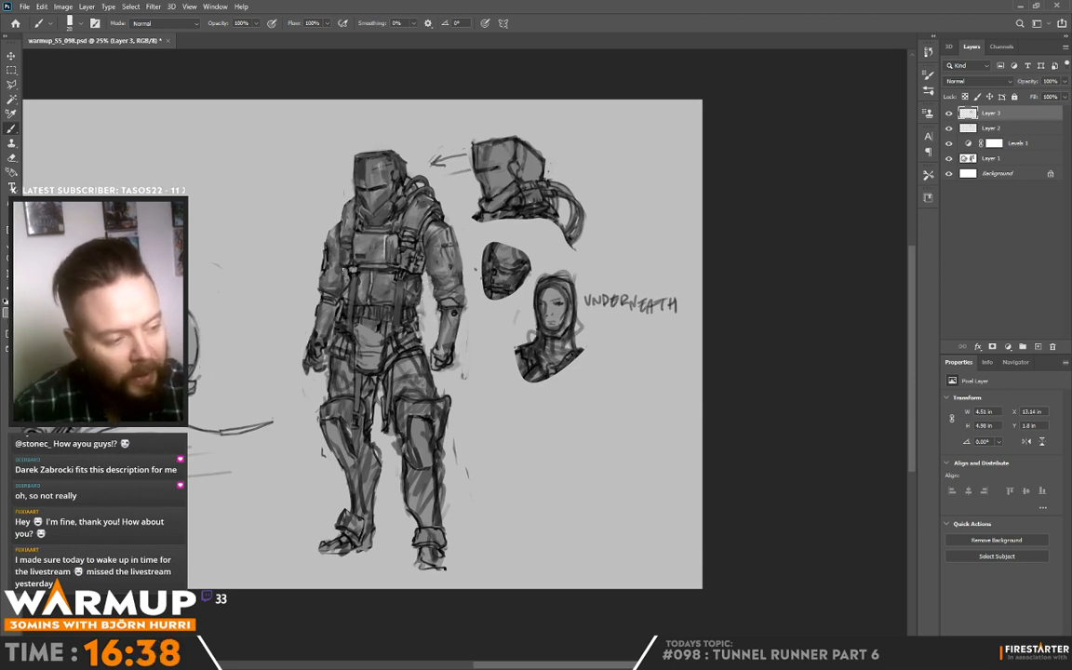
{"action": "key", "text": "alt"}
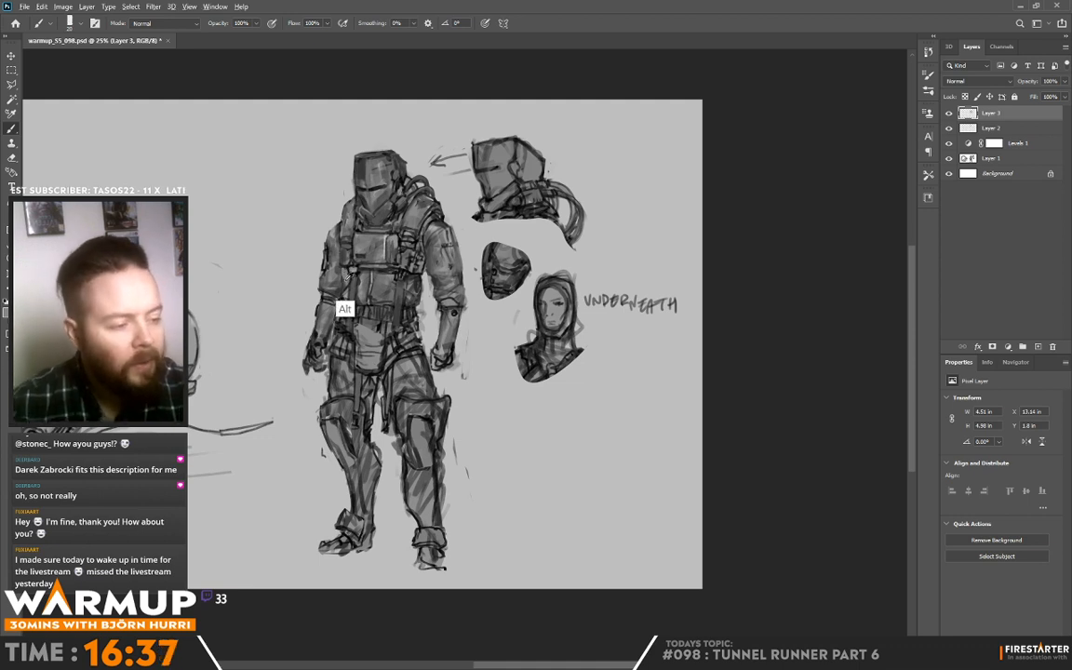
{"action": "left_click", "coordinate": [350, 274], "text": "alt"}
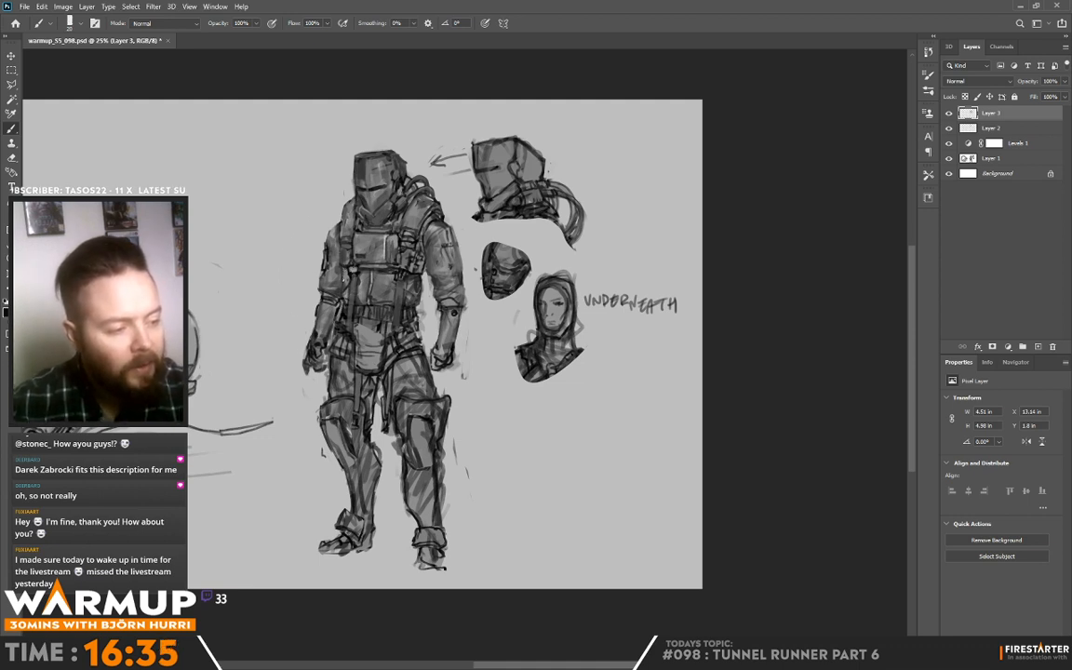
{"action": "left_click_drag", "start_coordinate": [350, 308], "coordinate": [348, 300]}
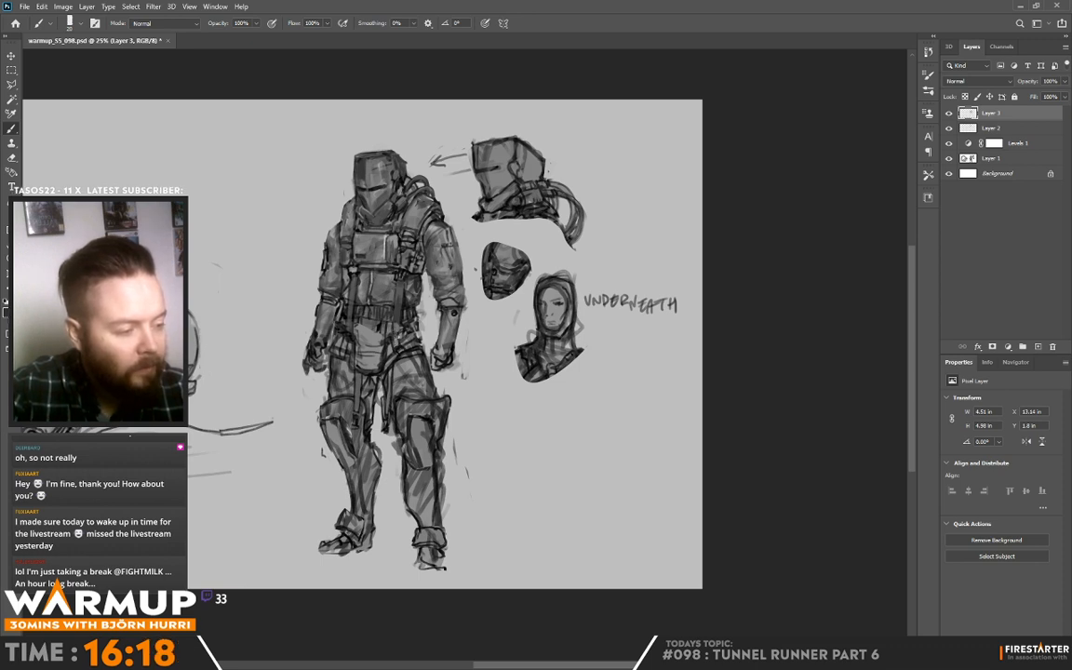
{"action": "left_click", "coordinate": [406, 329], "text": "alt"}
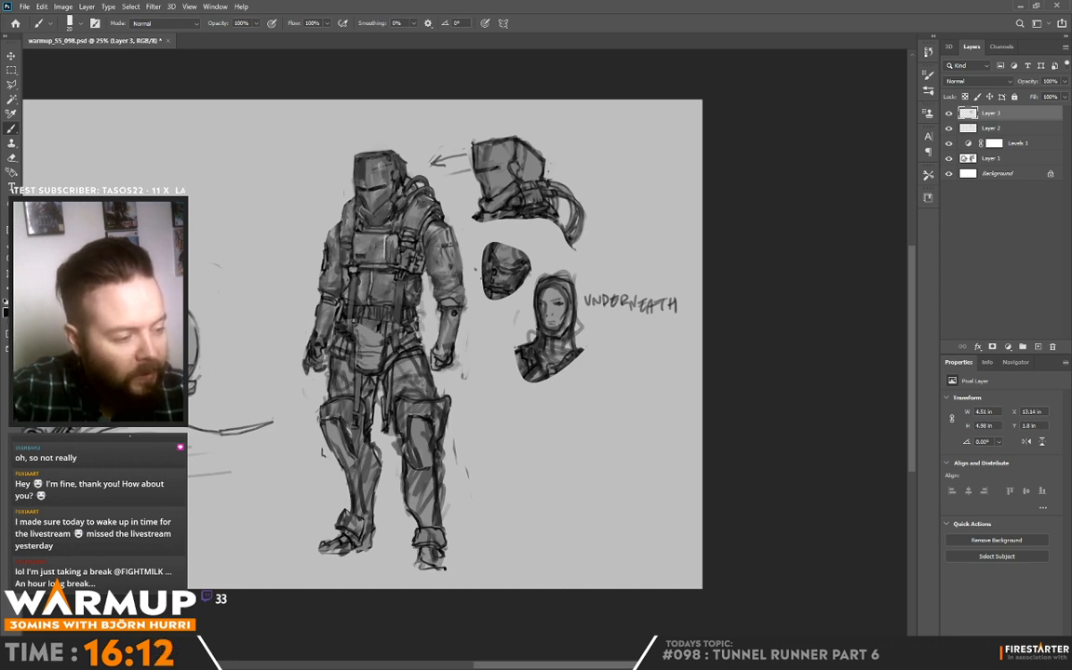
{"action": "left_click", "coordinate": [362, 274], "text": "alt"}
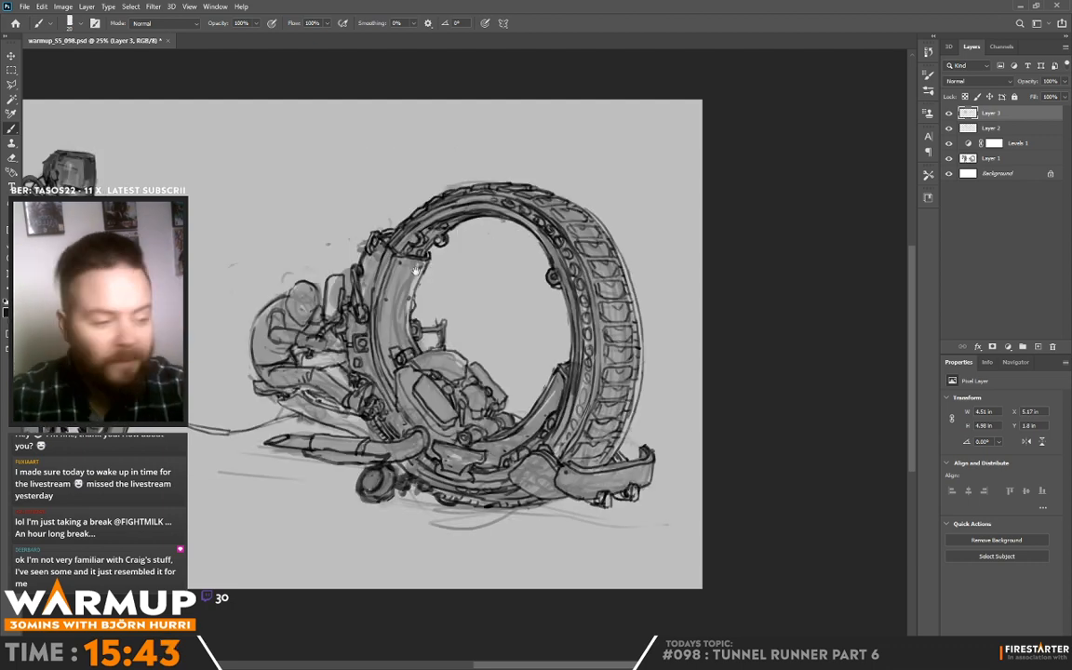
Step: Flip the canvas horizontally and touch up the side of the vest above the belt with a sampled grey
{"action": "left_click_drag", "start_coordinate": [416, 270], "coordinate": [618, 243]}
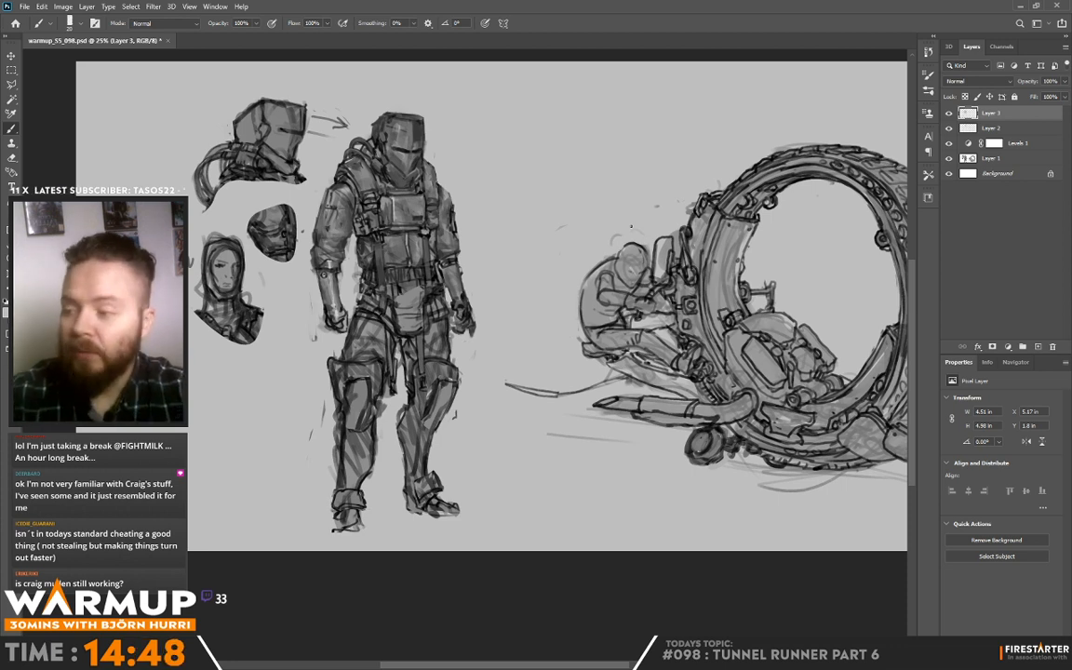
{"action": "key", "text": "alt"}
{"action": "left_click", "coordinate": [350, 286], "text": "alt"}
{"action": "mouse_move", "coordinate": [355, 280]}
{"action": "left_mouse_down"}
{"action": "mouse_move", "coordinate": [356, 292]}
{"action": "mouse_move", "coordinate": [358, 275]}
{"action": "left_mouse_up"}
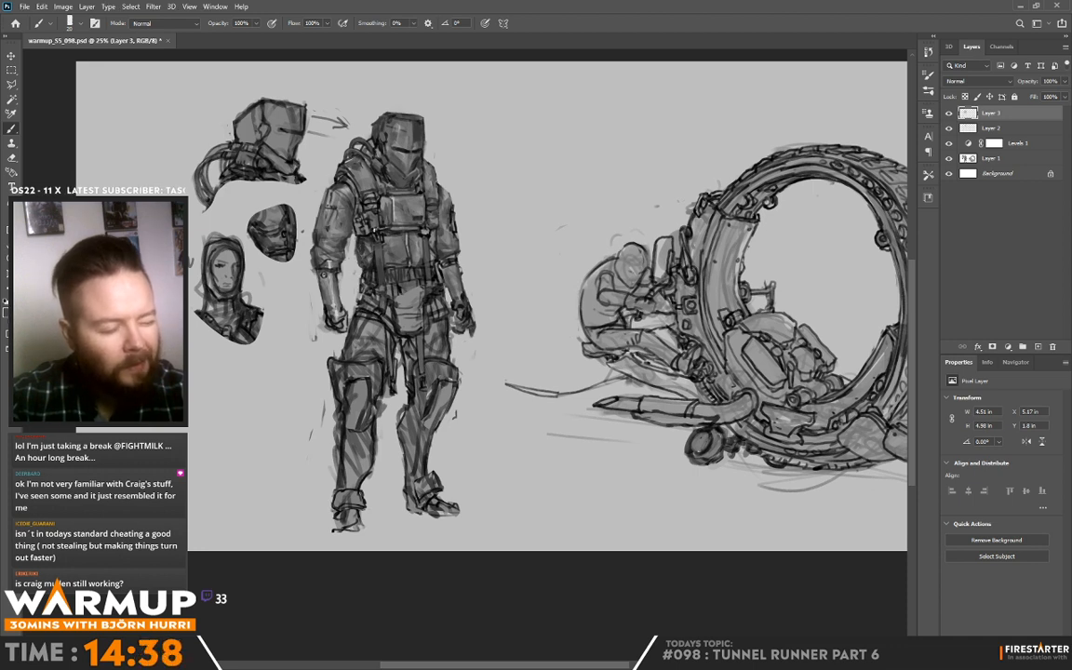
Step: Detail the upper sleeve and the chest strap buckles on the side of the figure facing the head studies
{"action": "left_click", "coordinate": [359, 228], "text": "alt"}
{"action": "left_click", "coordinate": [321, 210], "text": "alt"}
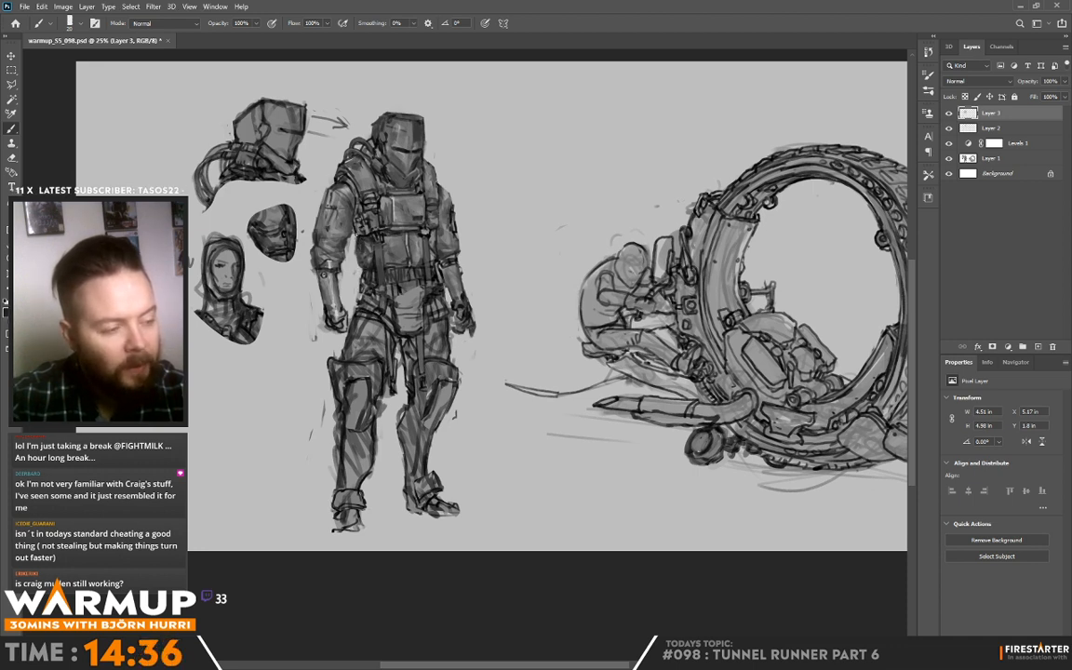
{"action": "left_click_drag", "start_coordinate": [322, 201], "coordinate": [330, 211]}
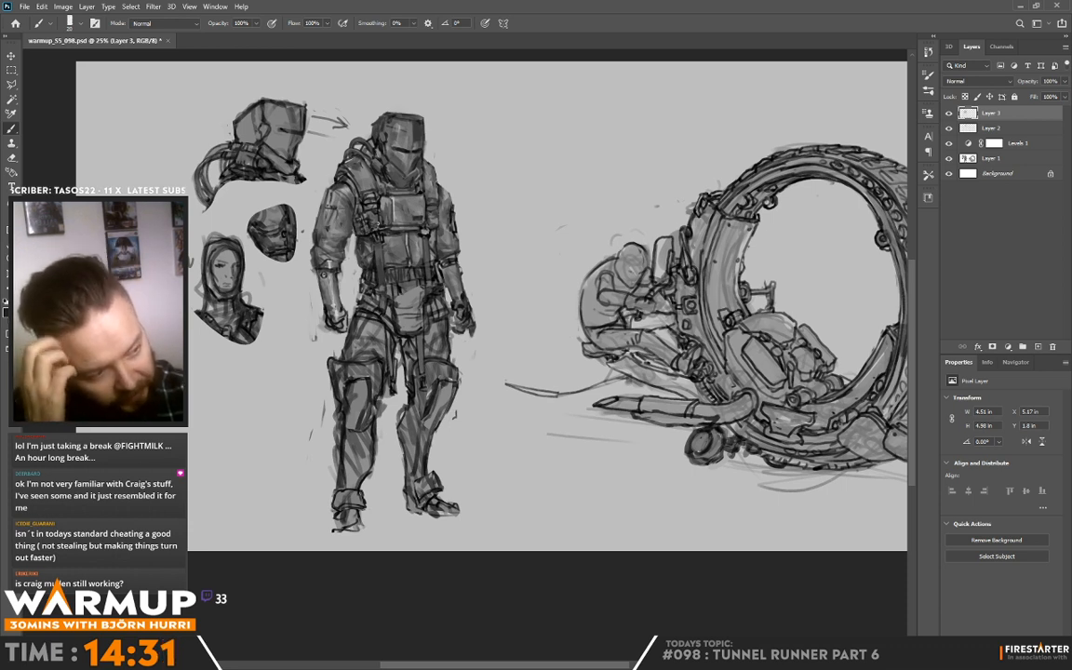
{"action": "left_click", "coordinate": [338, 203], "text": "alt"}
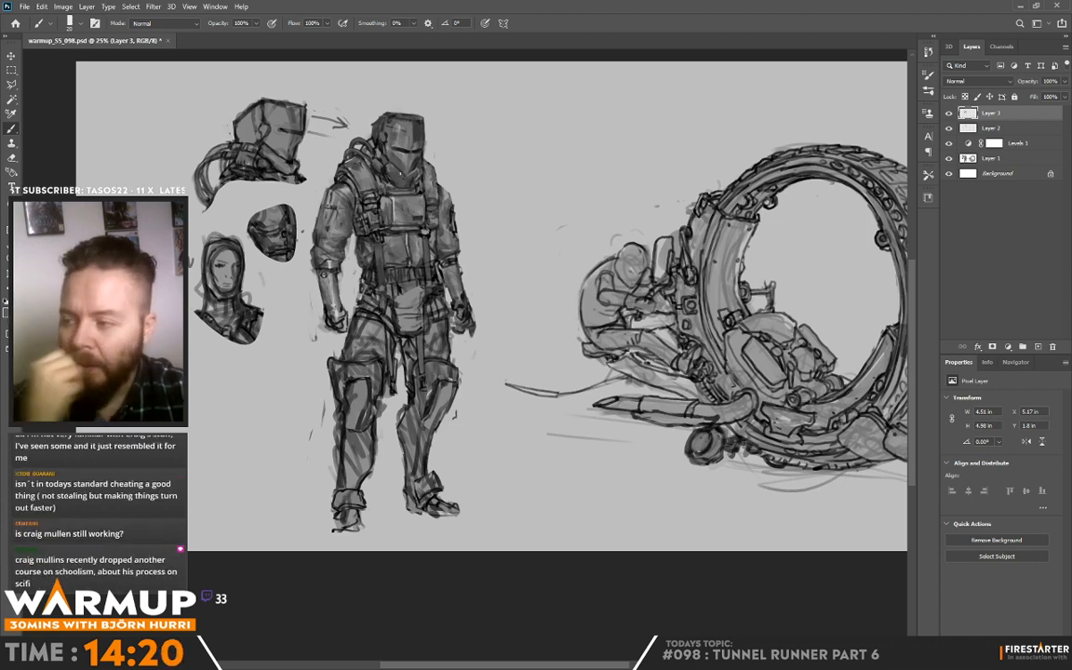
{"action": "left_click", "coordinate": [370, 218], "text": "alt"}
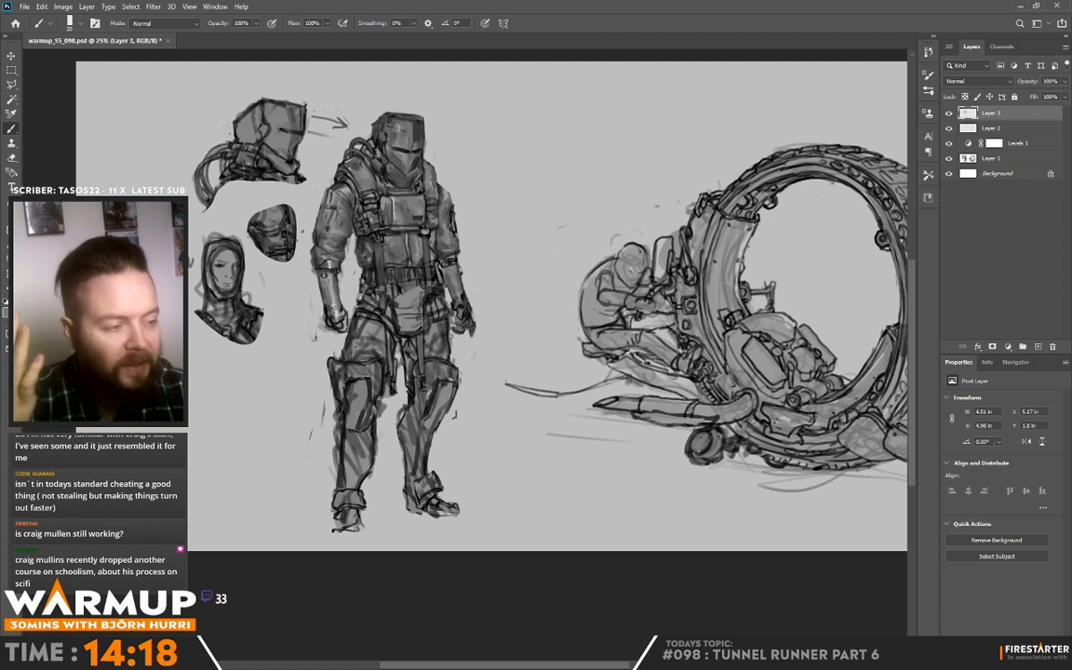
{"action": "left_click", "coordinate": [376, 218], "text": "alt"}
{"action": "left_click", "coordinate": [340, 192], "text": "alt"}
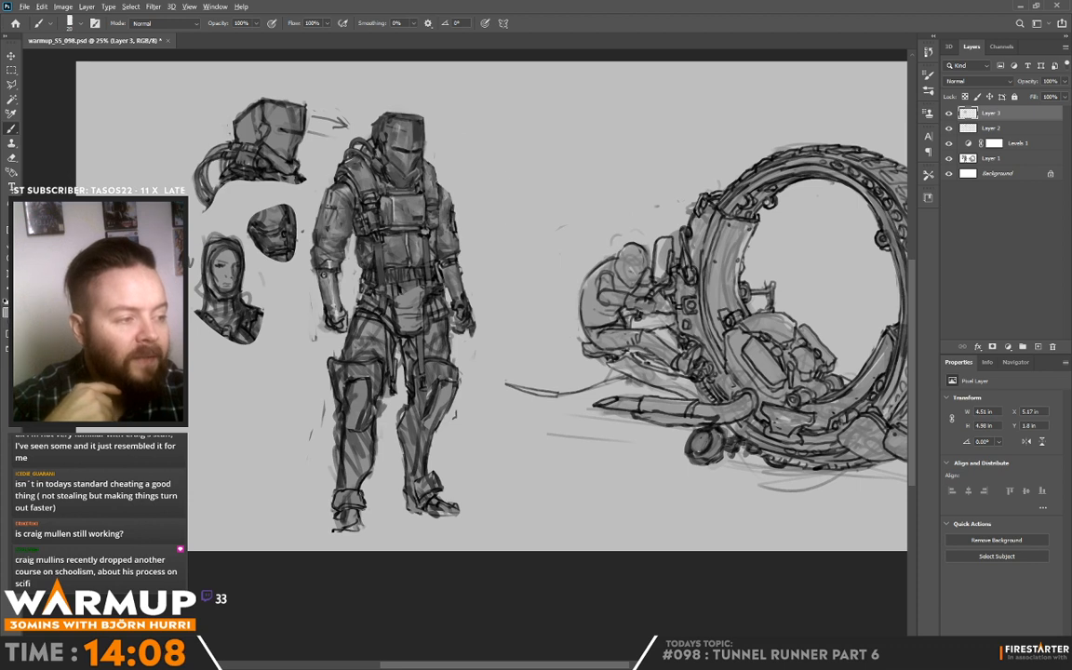
Step: Refine the shoulder and its strap below the helmet hose using sampled greys
{"action": "left_click", "coordinate": [438, 187], "text": "alt"}
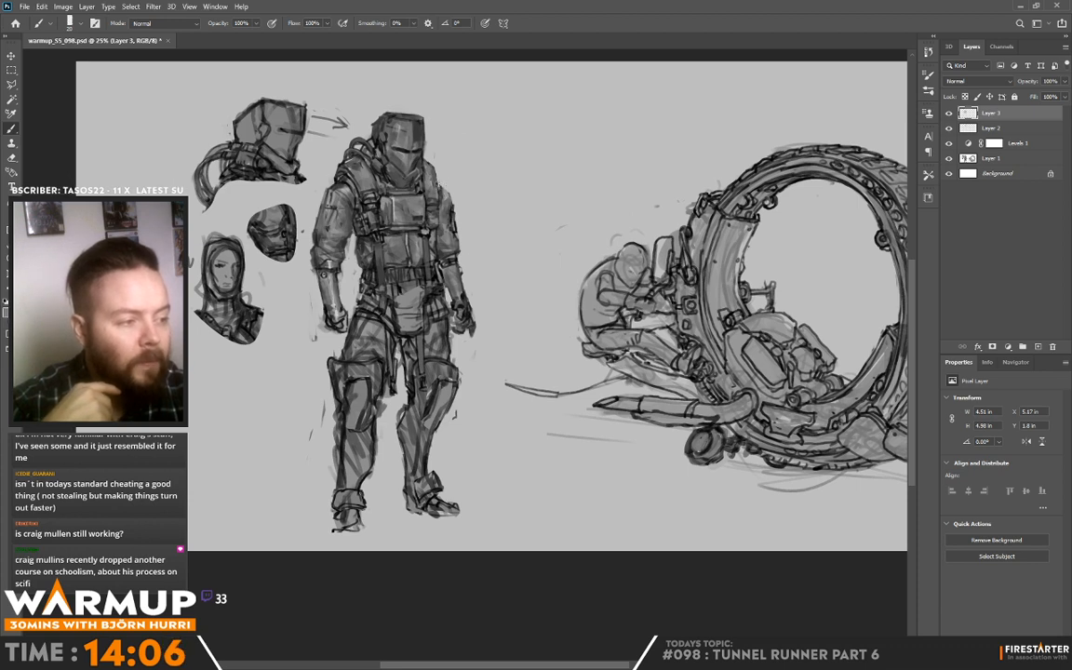
{"action": "key", "text": "alt"}
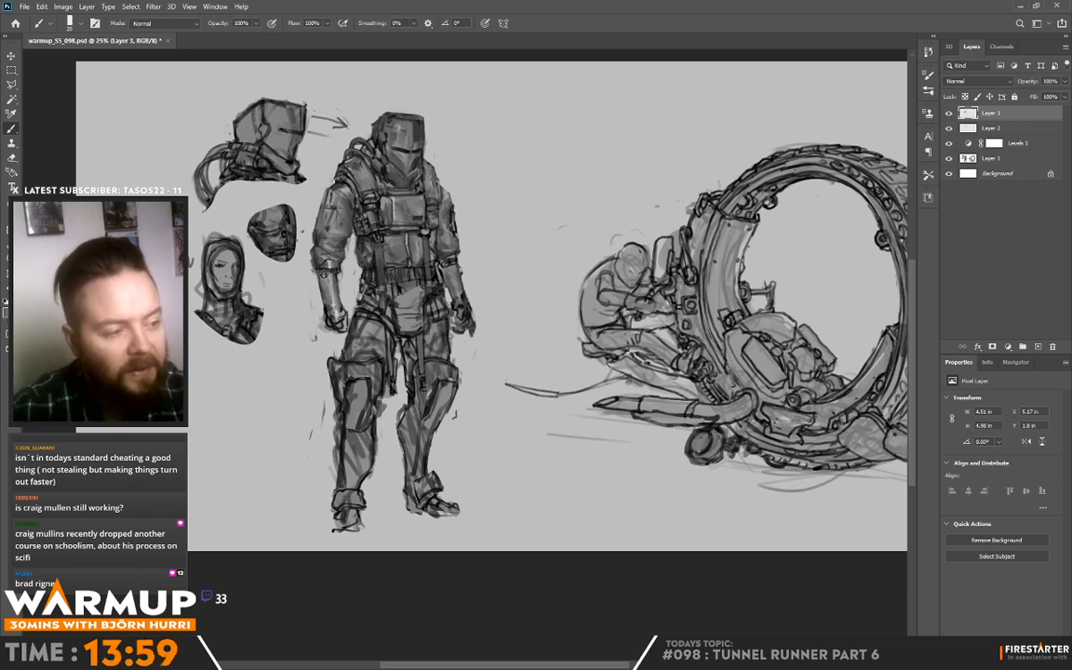
{"action": "left_click", "coordinate": [302, 163], "text": "alt"}
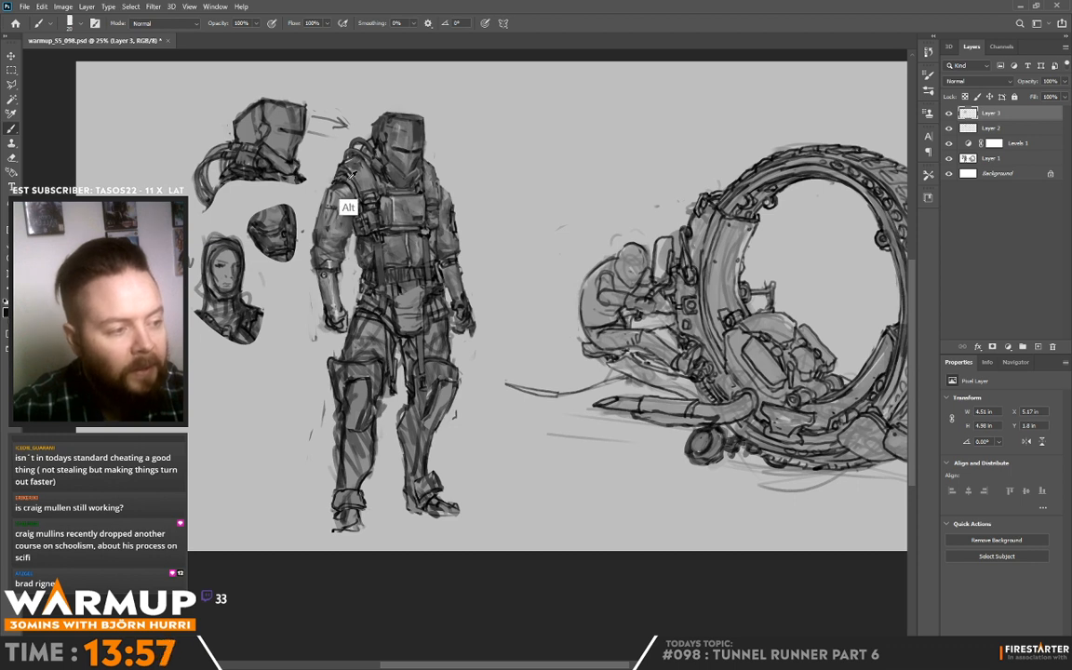
{"action": "left_click", "coordinate": [317, 169], "text": "alt"}
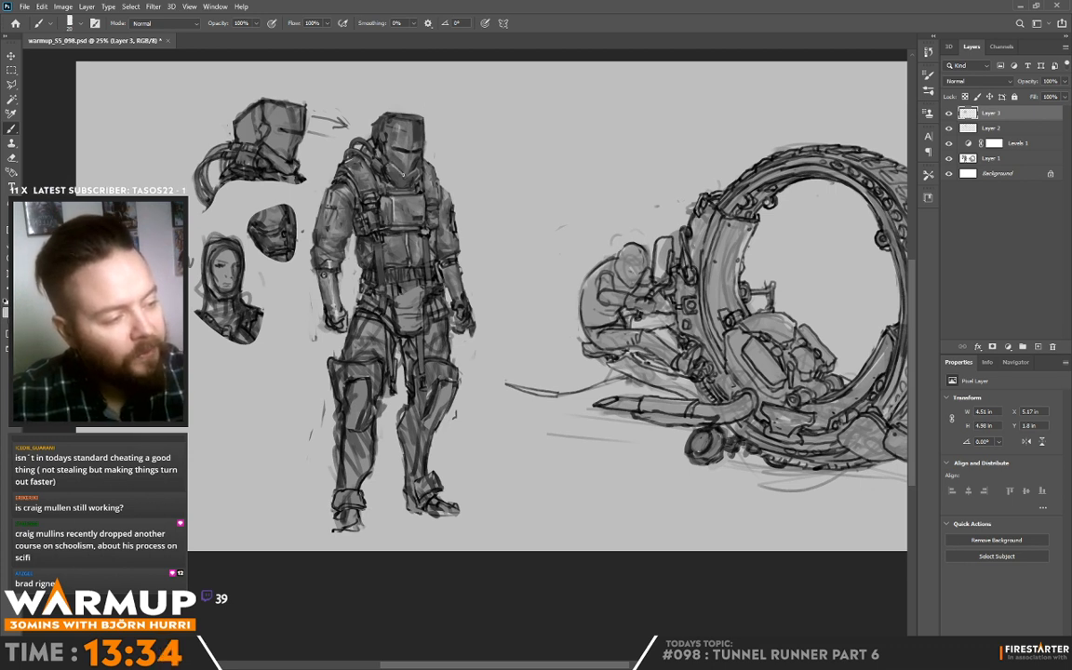
Step: Sample greys from the standing figure's helmet and refine the lower faceplate below the visor slit
{"action": "key", "text": "alt"}
{"action": "left_click", "coordinate": [401, 172], "text": "alt"}
{"action": "key", "text": "alt"}
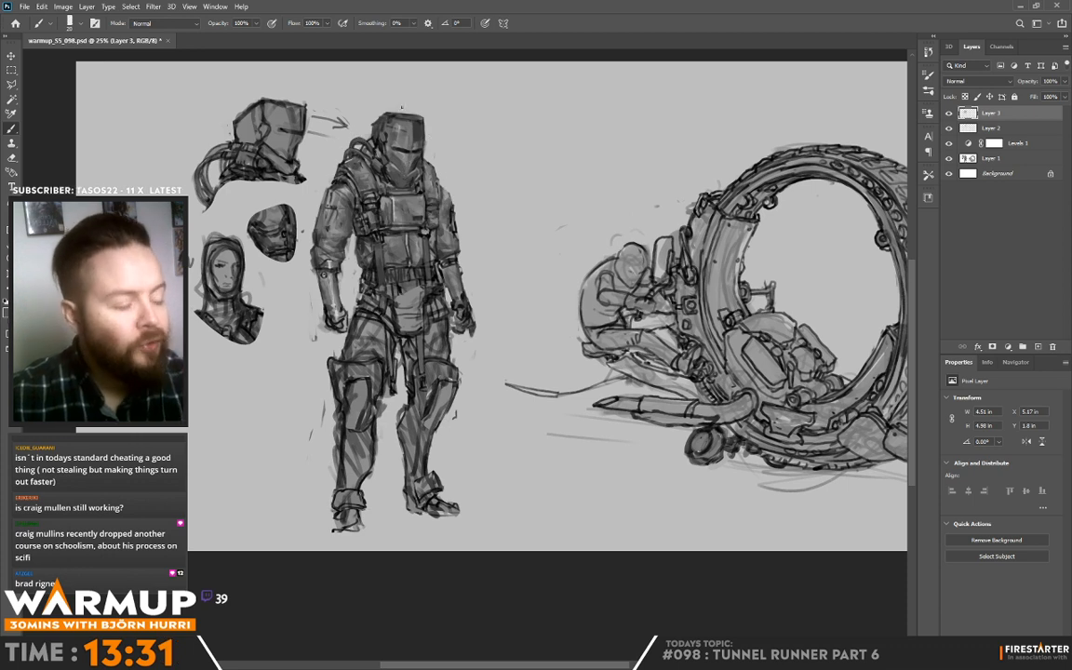
{"action": "left_click", "coordinate": [402, 161], "text": "alt"}
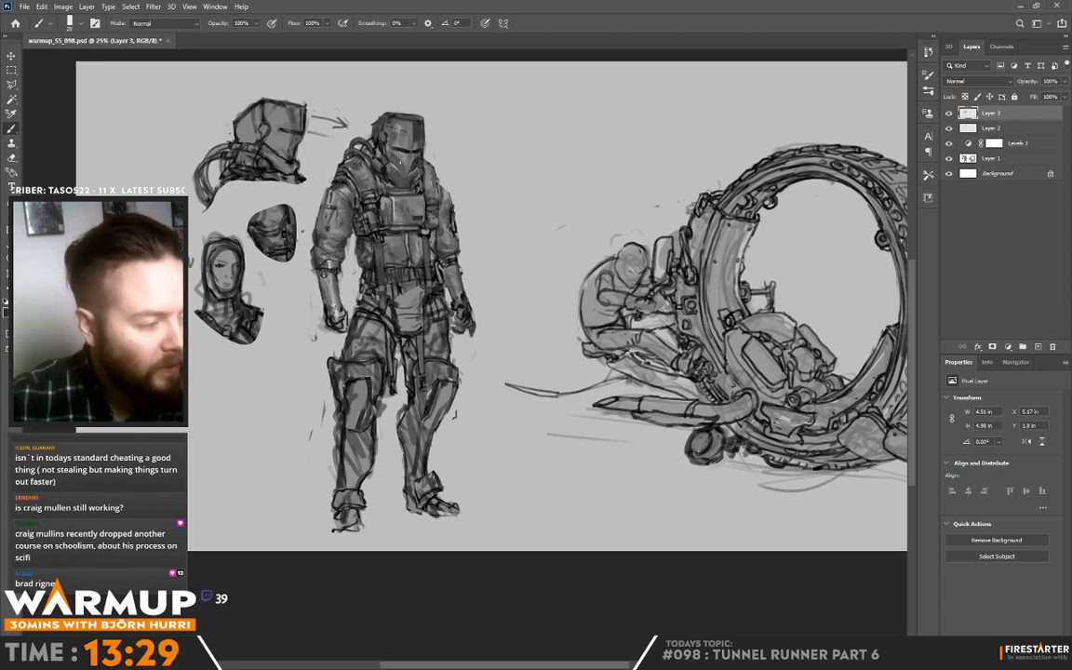
{"action": "left_click", "coordinate": [401, 160], "text": "alt"}
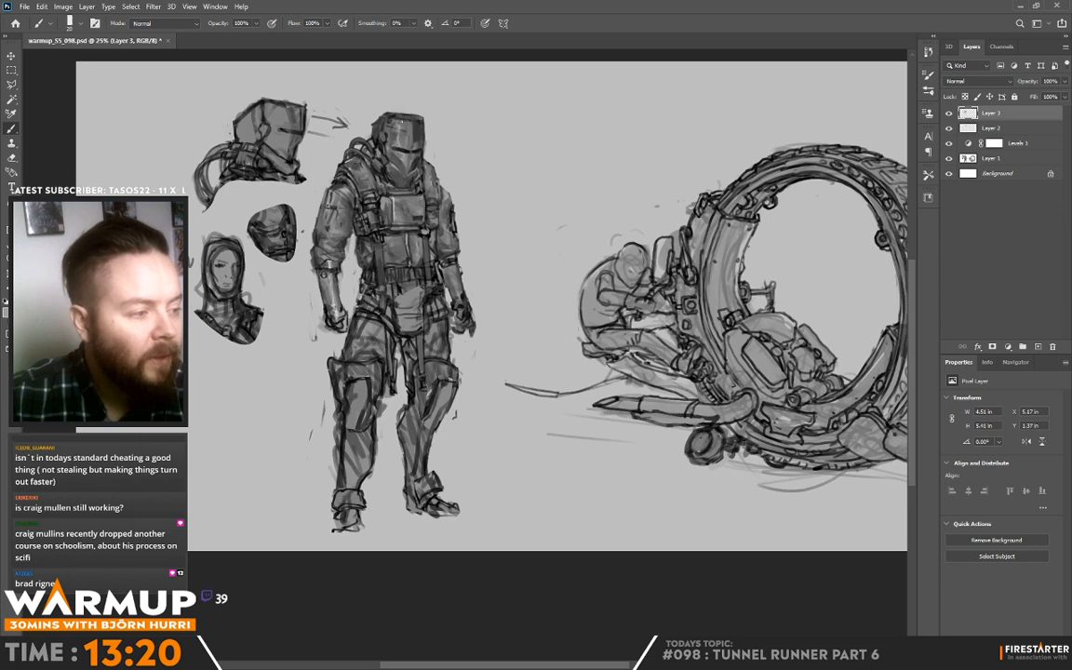
Step: Refine the crown and the side of the standing figure's helmet above the visor slit
{"action": "left_click", "coordinate": [403, 121], "text": "alt"}
{"action": "left_click_drag", "start_coordinate": [404, 118], "coordinate": [399, 117]}
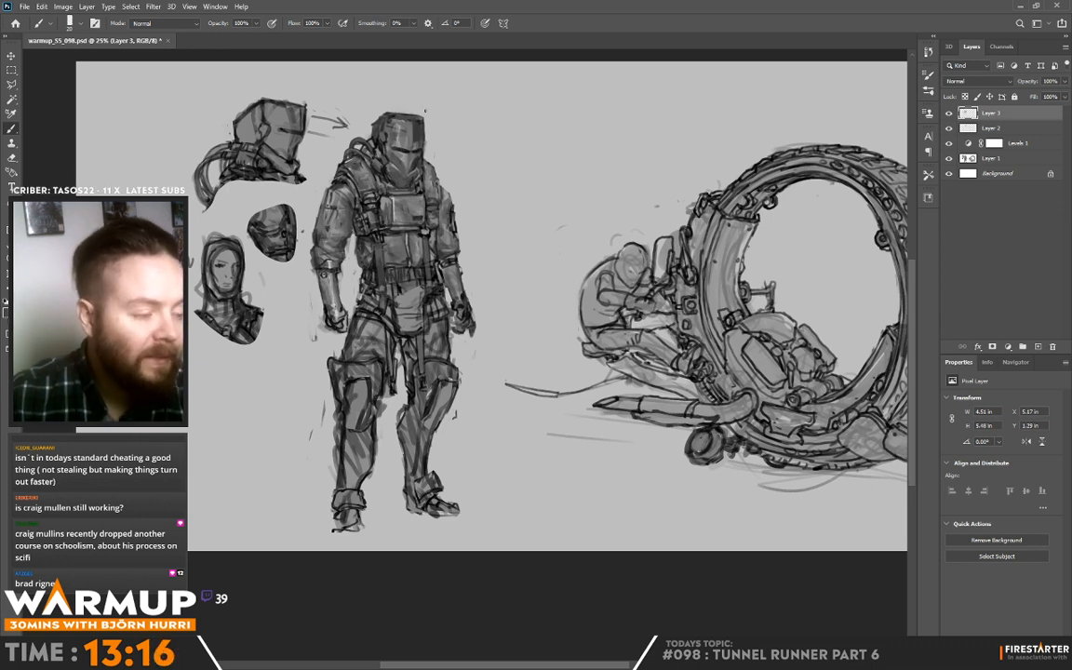
{"action": "left_click", "coordinate": [398, 126], "text": "alt"}
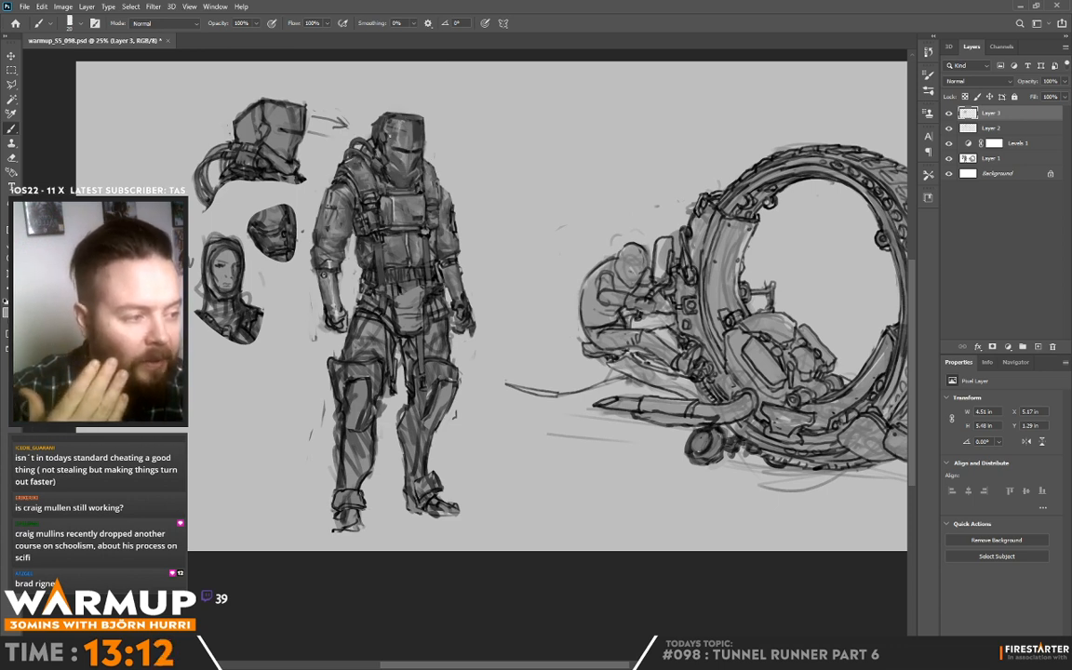
{"action": "left_click", "coordinate": [350, 118], "text": "alt"}
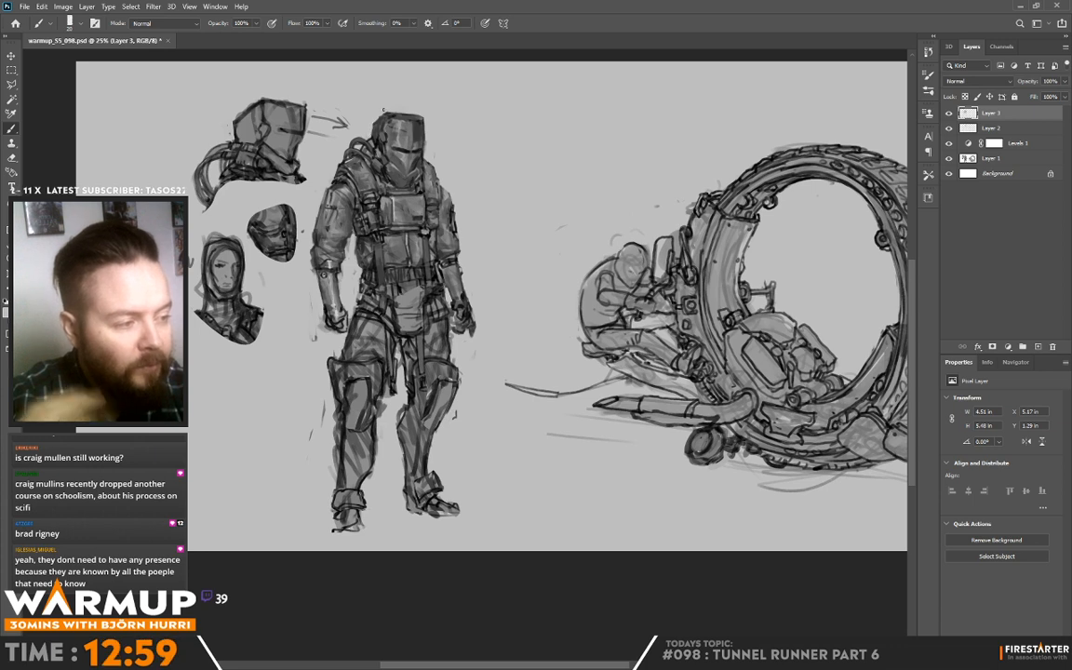
{"action": "left_click", "coordinate": [372, 141], "text": "alt"}
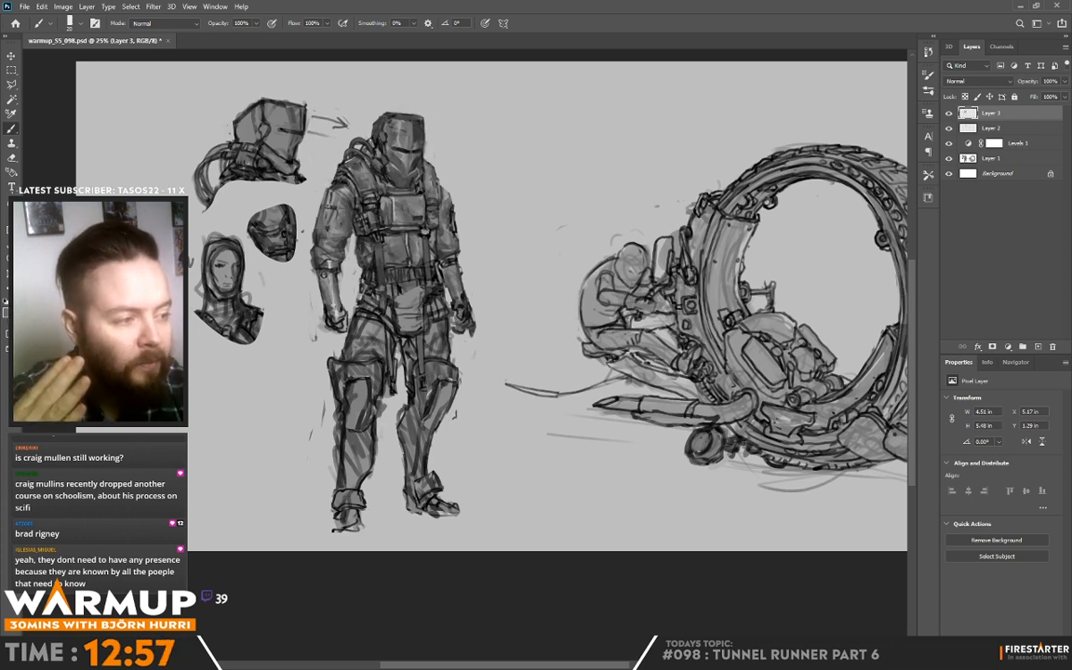
{"action": "left_click", "coordinate": [335, 124], "text": "alt"}
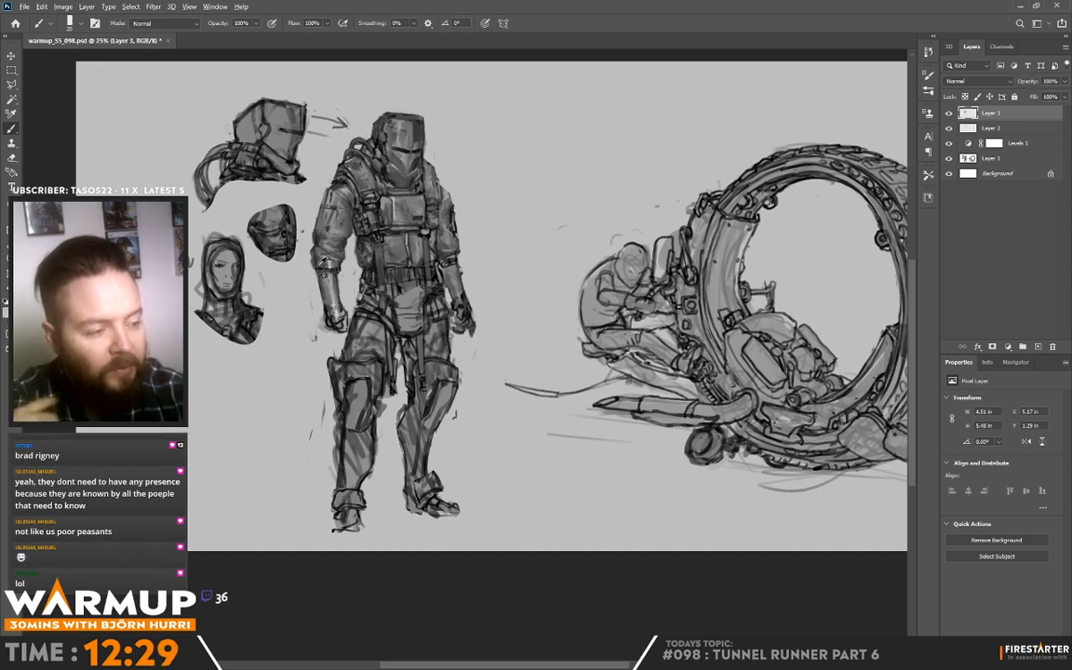
Step: Sample greys from the standing figure and refine the lower vest between the chest panel and the belt
{"action": "left_click", "coordinate": [286, 235], "text": "alt"}
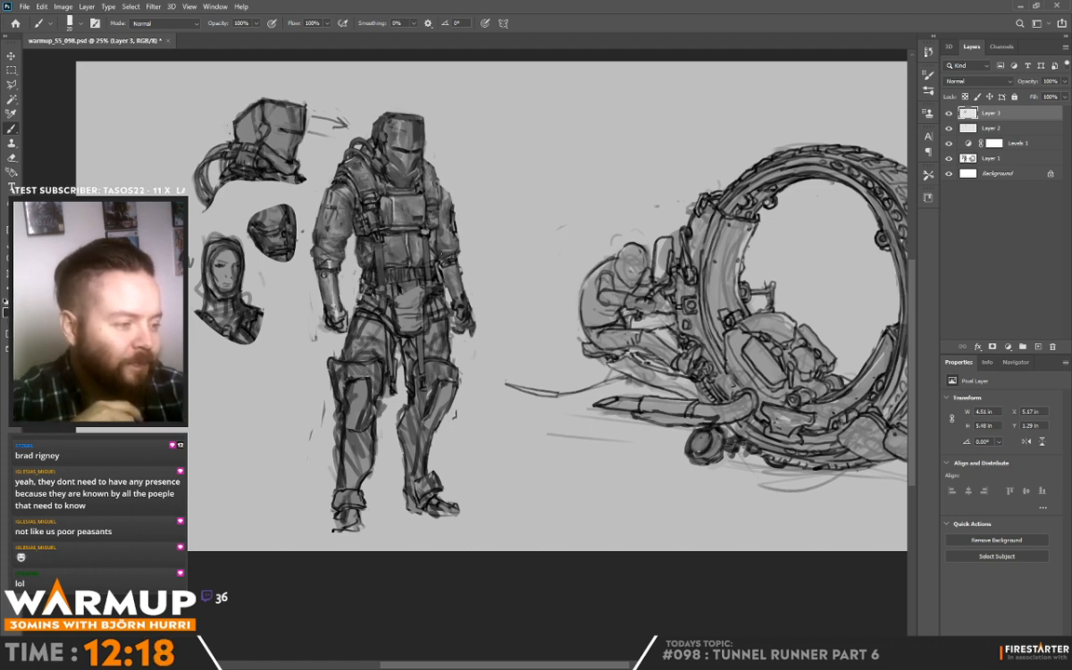
{"action": "left_click", "coordinate": [438, 245], "text": "alt"}
{"action": "left_click", "coordinate": [390, 220], "text": "alt"}
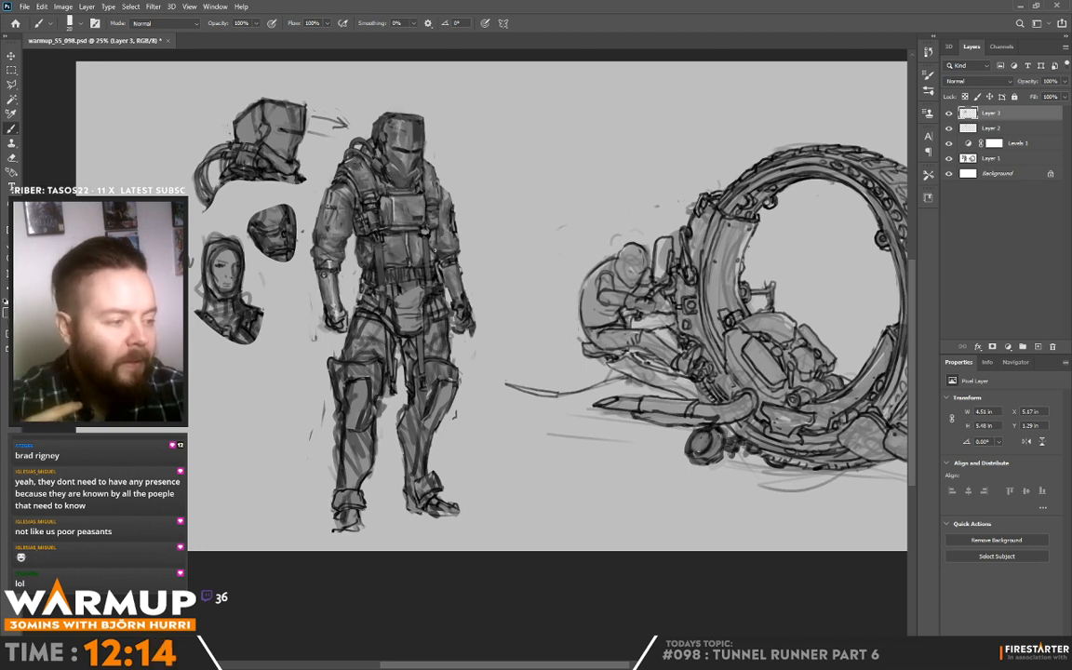
{"action": "left_click", "coordinate": [391, 219], "text": "alt"}
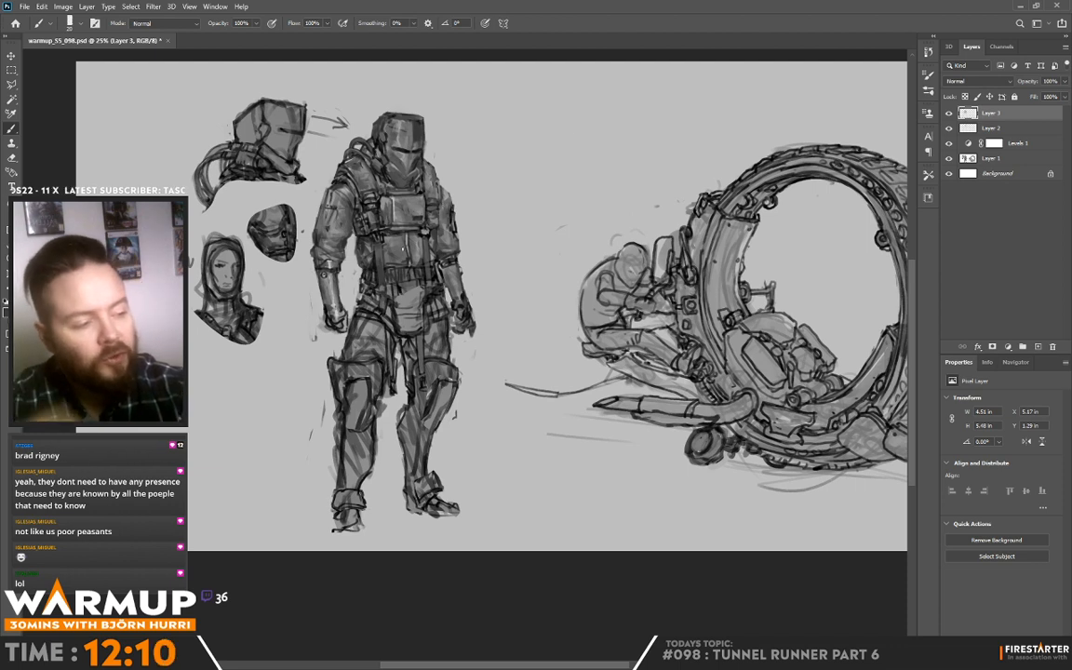
{"action": "left_click", "coordinate": [422, 244], "text": "alt"}
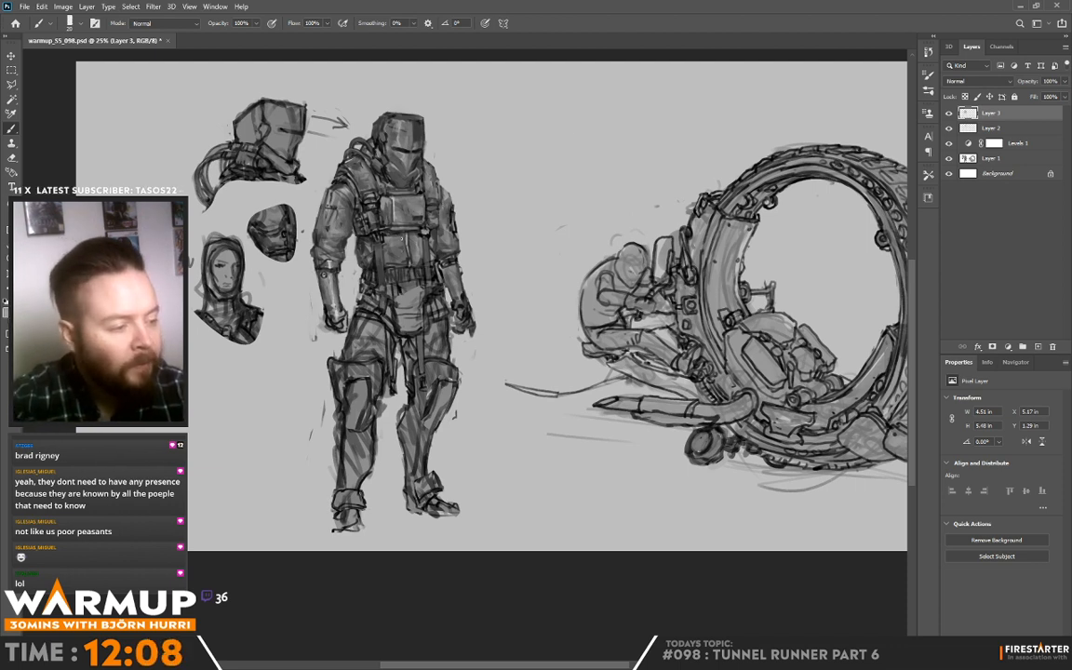
{"action": "left_click", "coordinate": [406, 260], "text": "alt"}
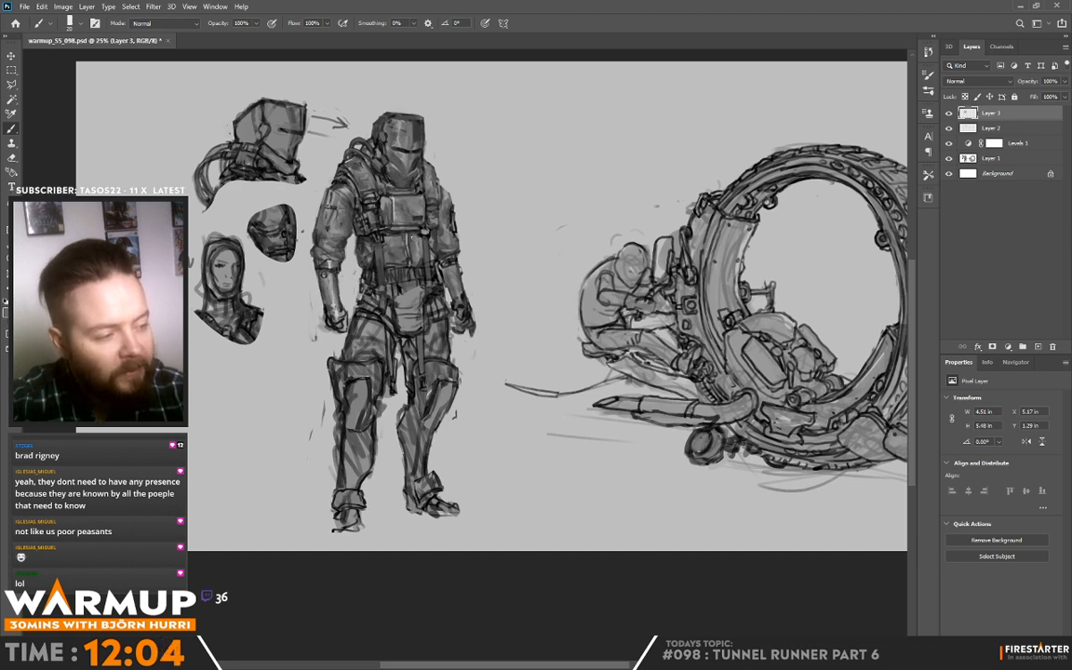
{"action": "left_click", "coordinate": [410, 232], "text": "alt"}
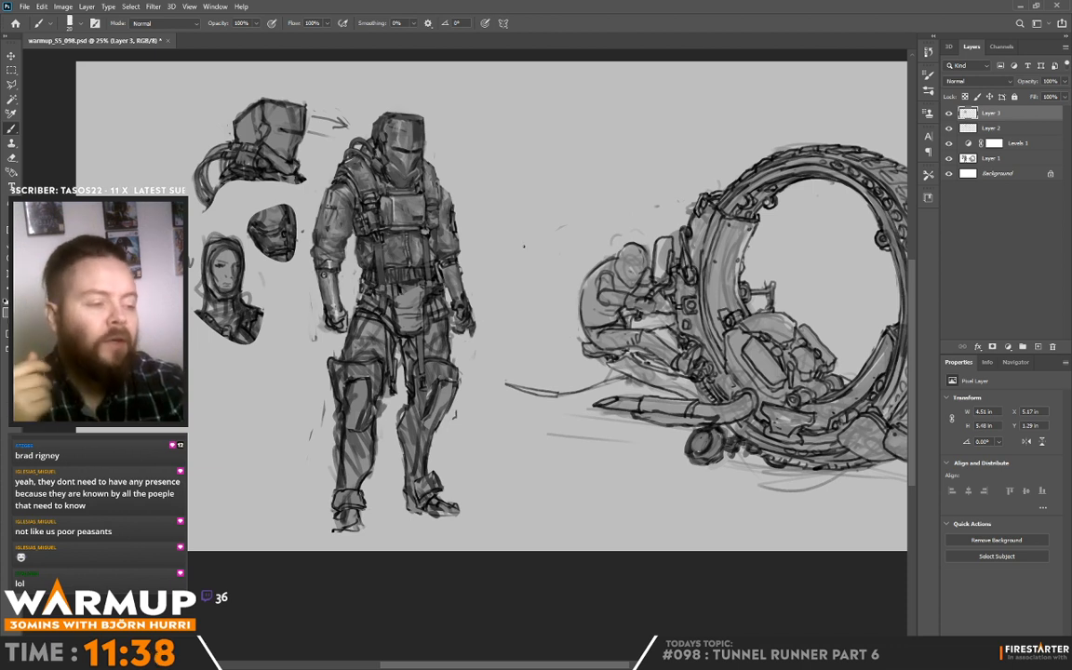
Step: Shape the pouch hanging below the belt and rework the hip and upper thigh nearer the head studies with sampled greys
{"action": "left_click", "coordinate": [337, 284], "text": "alt"}
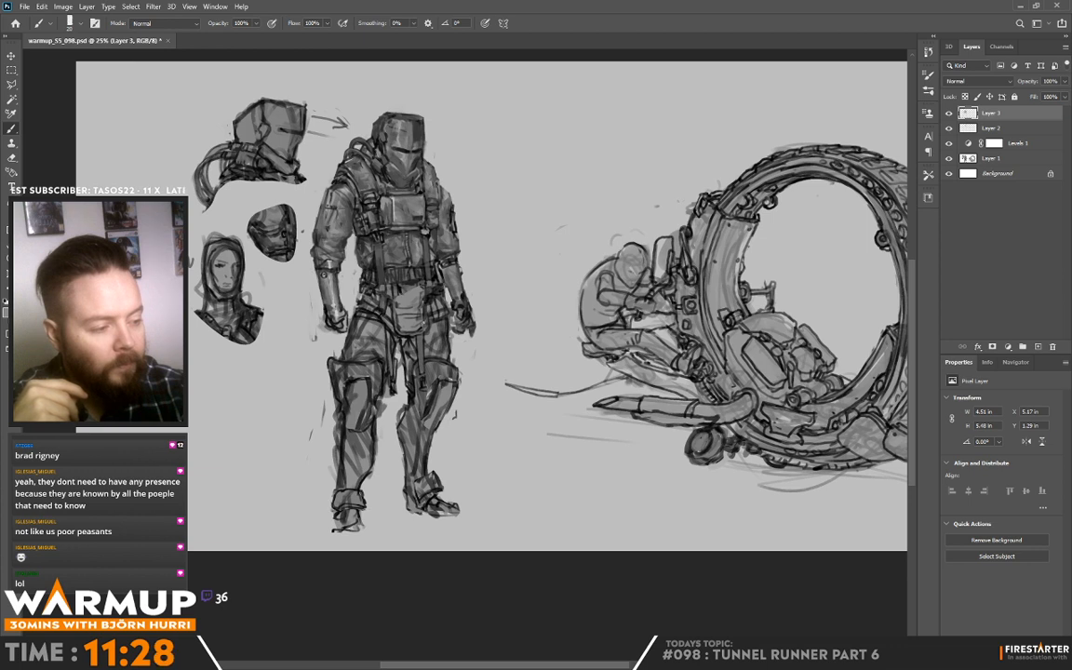
{"action": "left_click", "coordinate": [418, 321], "text": "alt"}
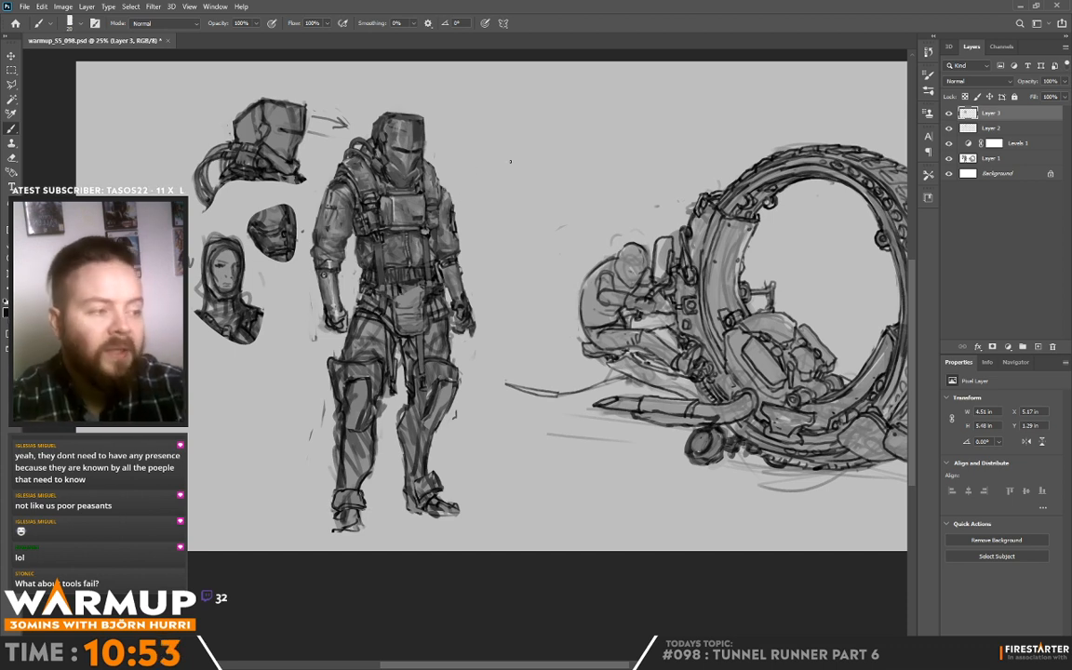
{"action": "key", "text": "alt"}
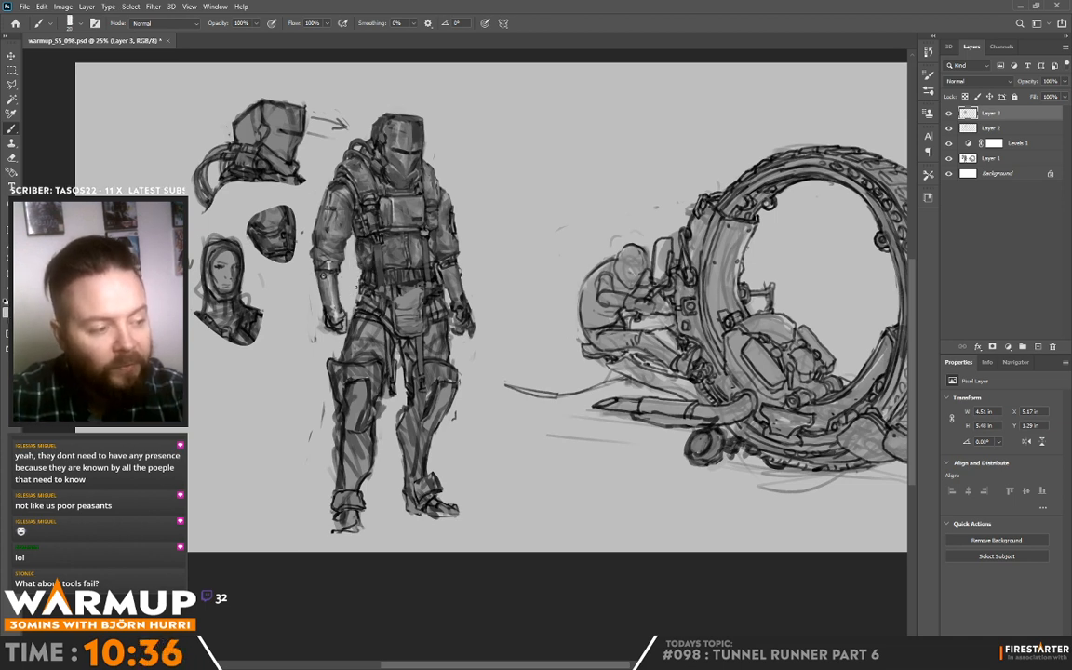
{"action": "left_click_drag", "start_coordinate": [567, 324], "coordinate": [562, 261]}
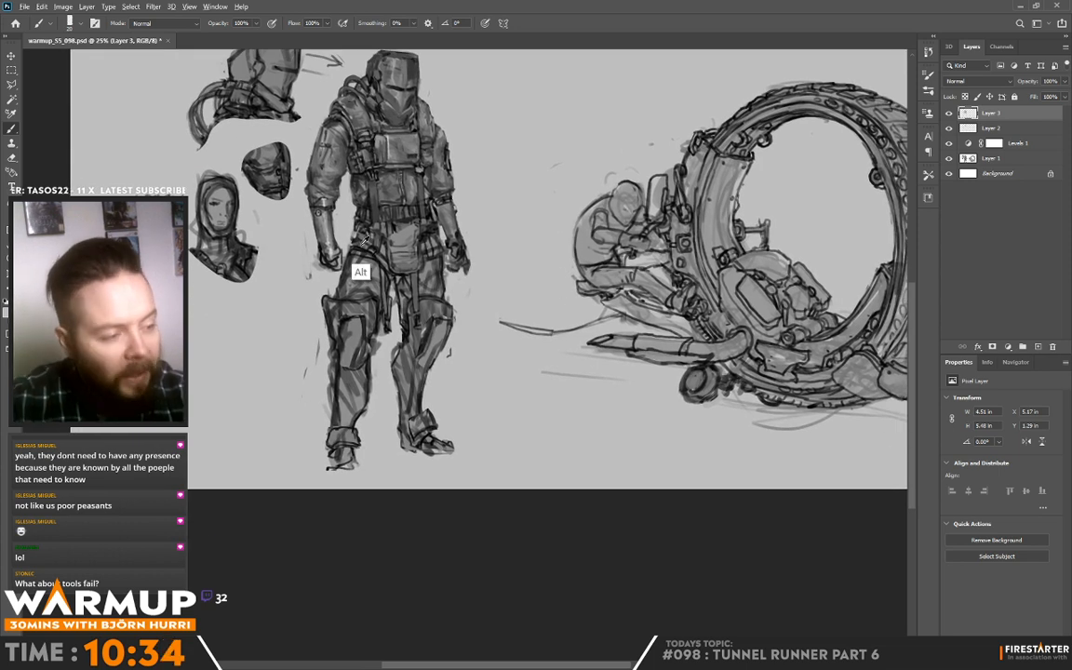
{"action": "left_click", "coordinate": [360, 240], "text": "alt"}
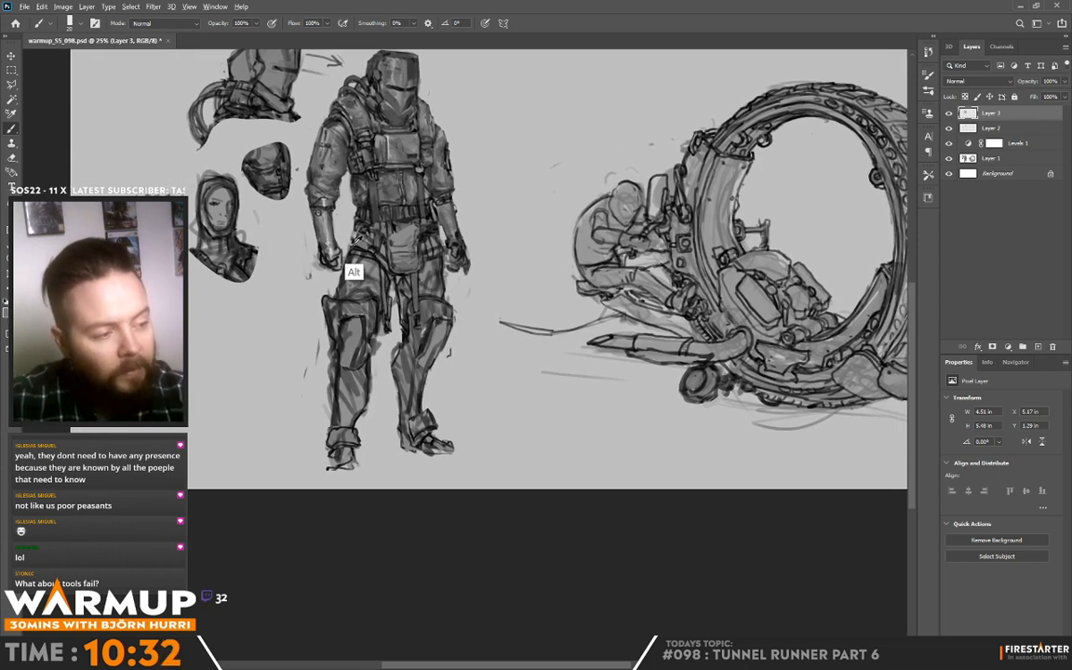
{"action": "left_click", "coordinate": [316, 215], "text": "alt"}
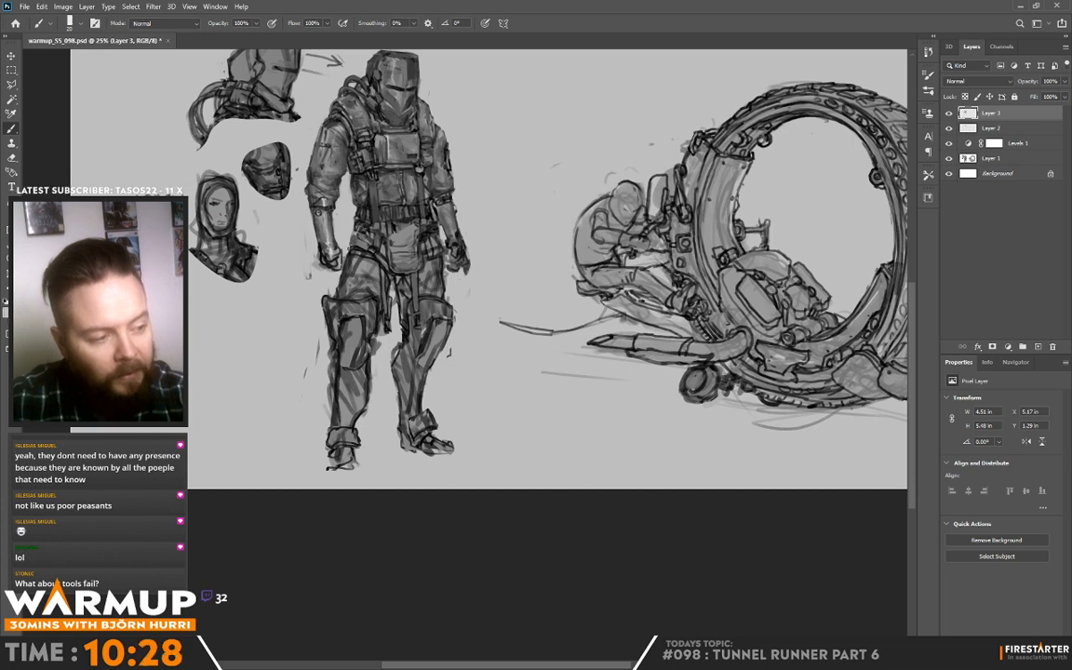
{"action": "left_click", "coordinate": [353, 242], "text": "alt"}
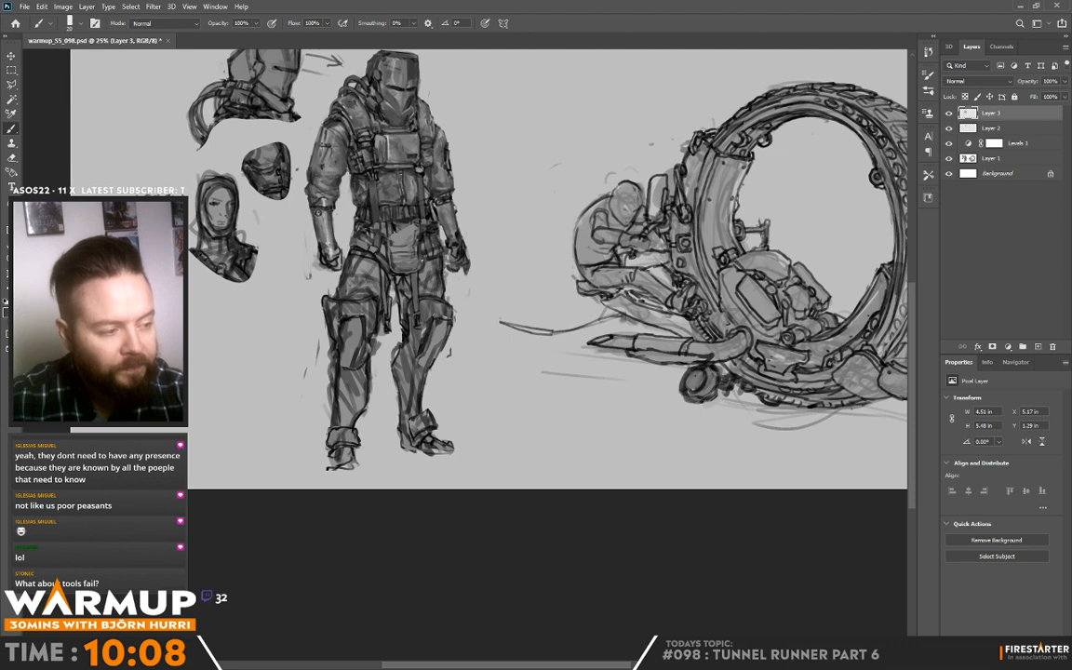
Step: Sample greys around the hips and refine the pouch and the hip beside the gloved hand nearer the wheel vehicle
{"action": "key", "text": "alt"}
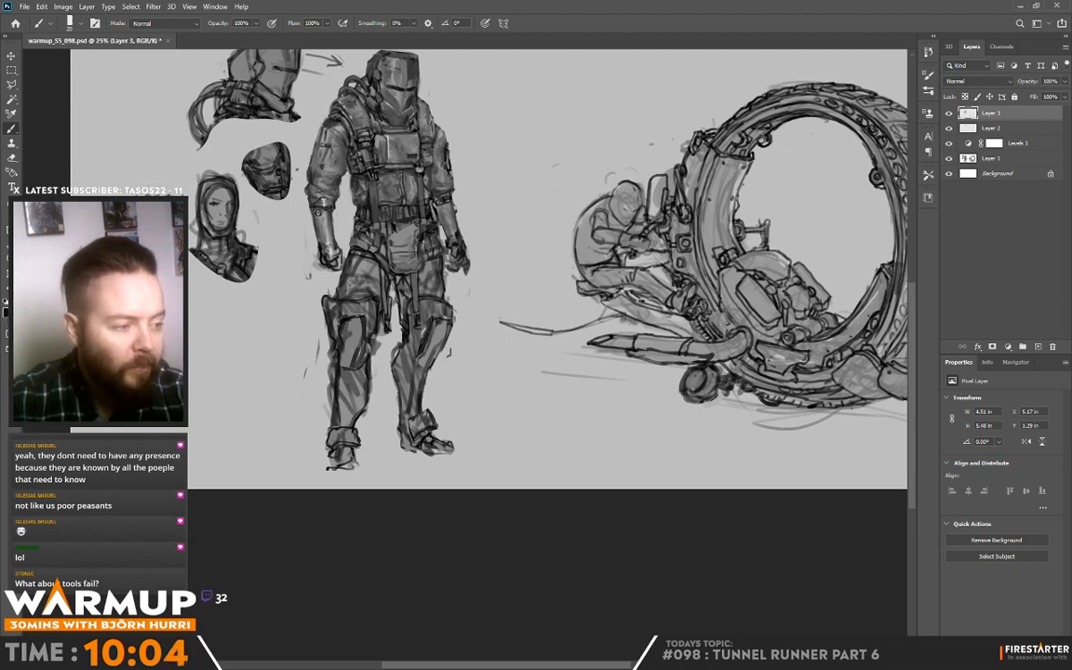
{"action": "key", "text": "alt"}
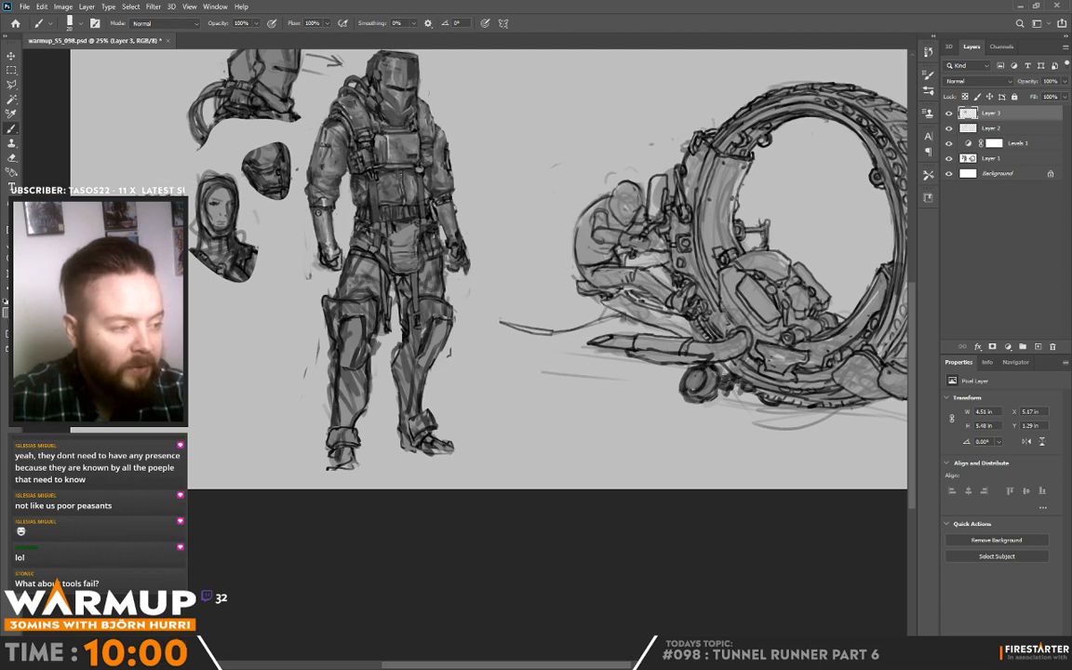
{"action": "left_click", "coordinate": [396, 224], "text": "alt"}
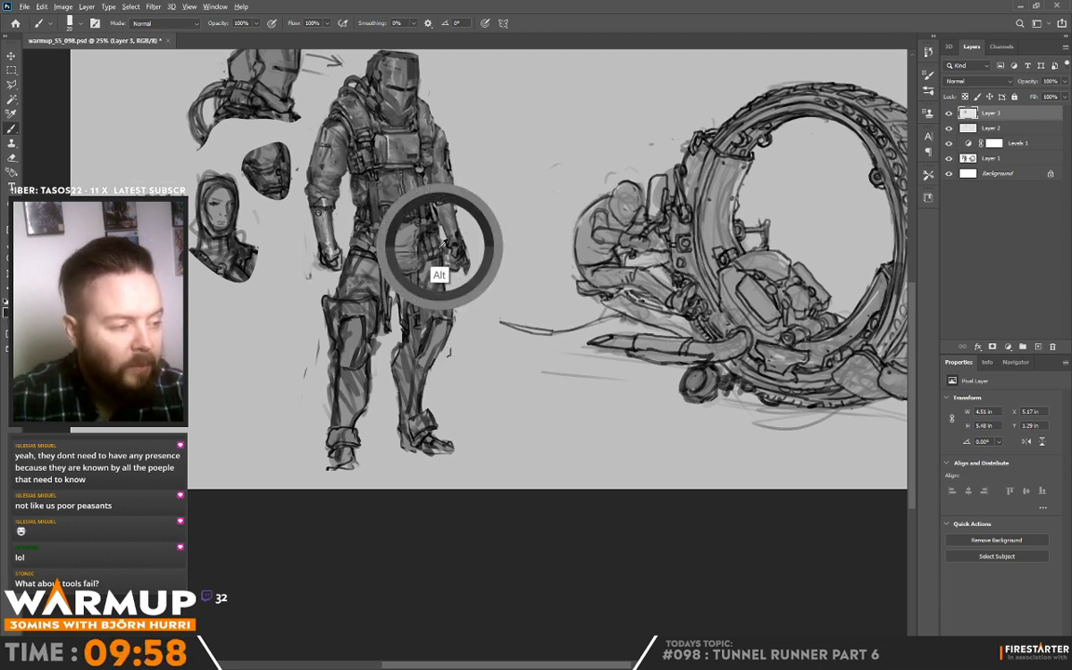
{"action": "left_click", "coordinate": [442, 253], "text": "alt"}
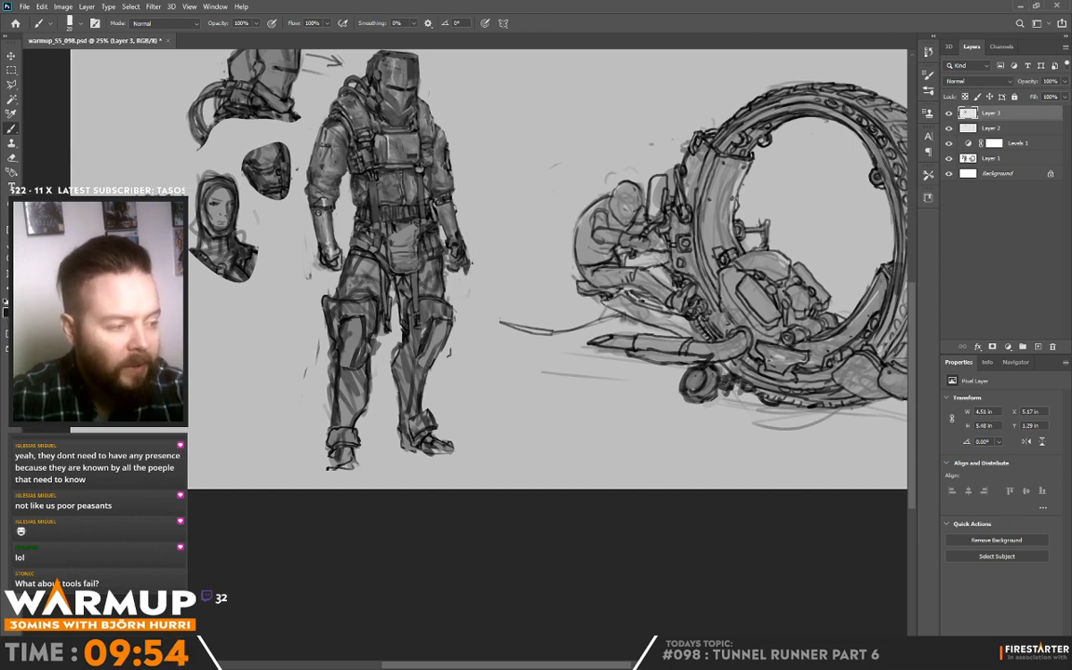
{"action": "left_click", "coordinate": [450, 266], "text": "alt"}
{"action": "left_click_drag", "start_coordinate": [400, 231], "coordinate": [402, 252]}
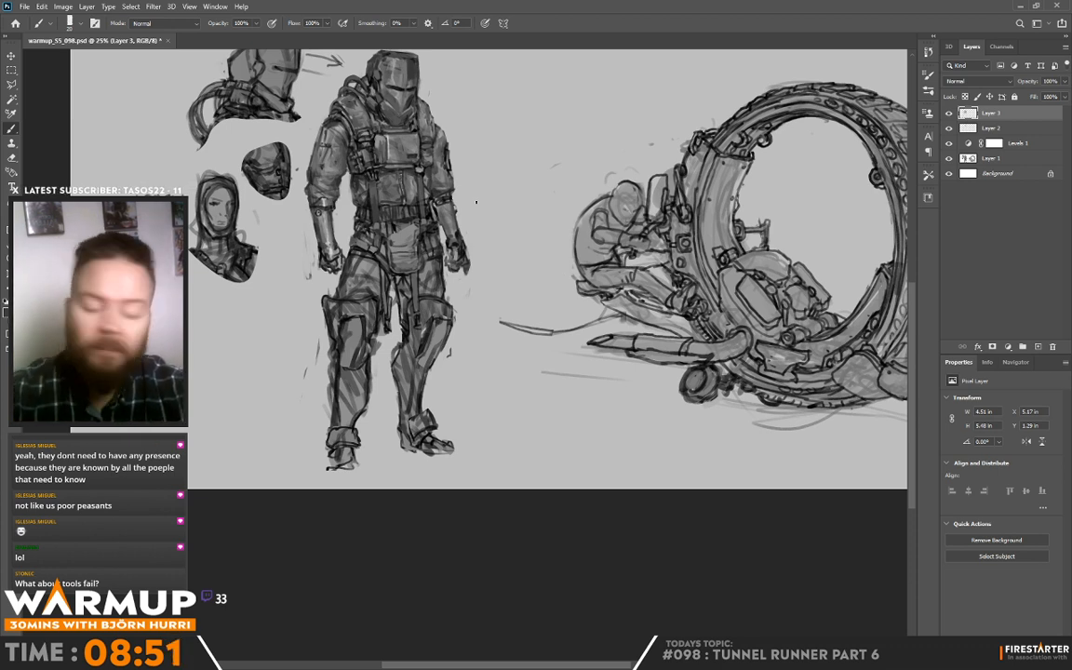
Step: Adjust the brush size and define the knee pad and shin of the leg nearer the wheel vehicle
{"action": "mouse_move", "coordinate": [437, 343]}
{"action": "left_mouse_down"}
{"action": "mouse_move", "coordinate": [445, 282]}
{"action": "mouse_move", "coordinate": [406, 283]}
{"action": "left_mouse_up"}
{"action": "left_click", "coordinate": [401, 306], "text": "alt"}
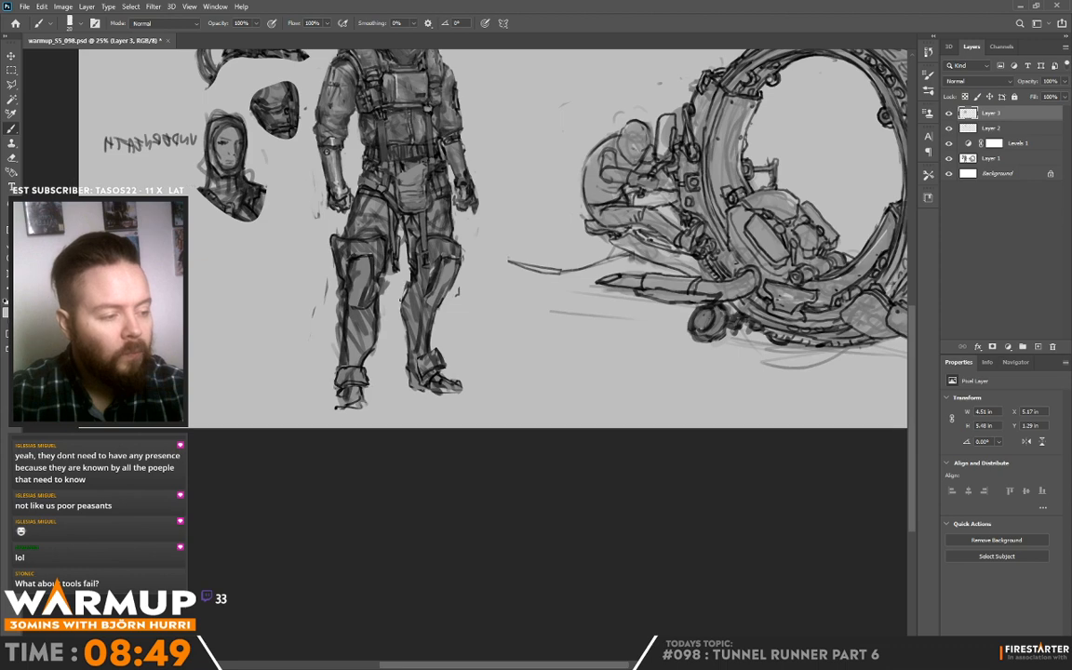
{"action": "right_click", "coordinate": [490, 155]}
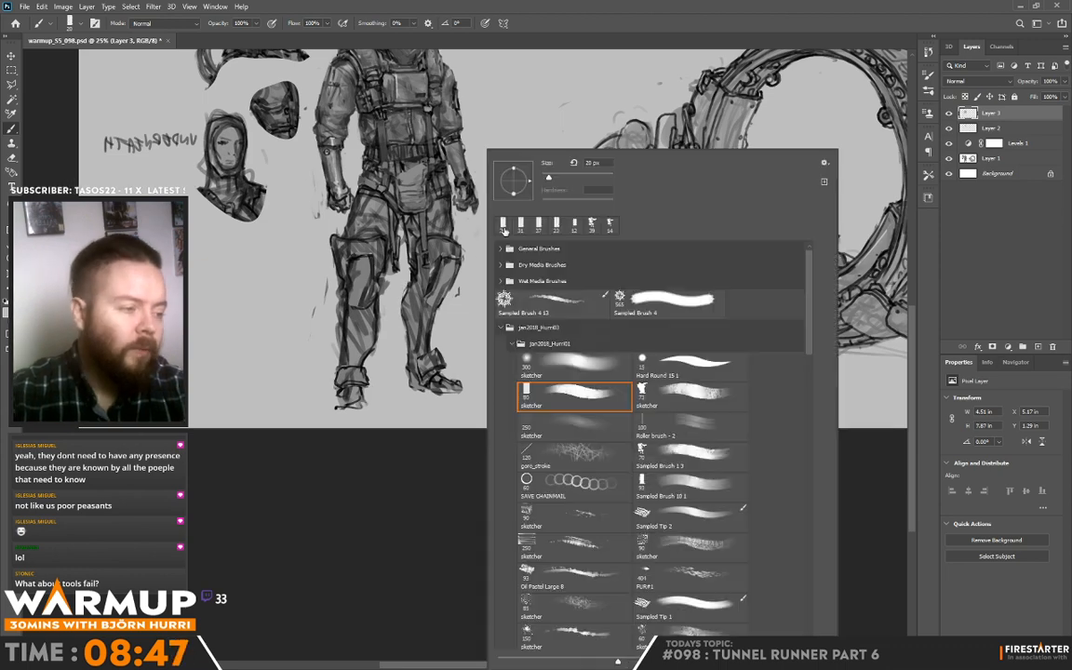
{"action": "left_click", "coordinate": [551, 179]}
{"action": "left_click", "coordinate": [438, 255]}
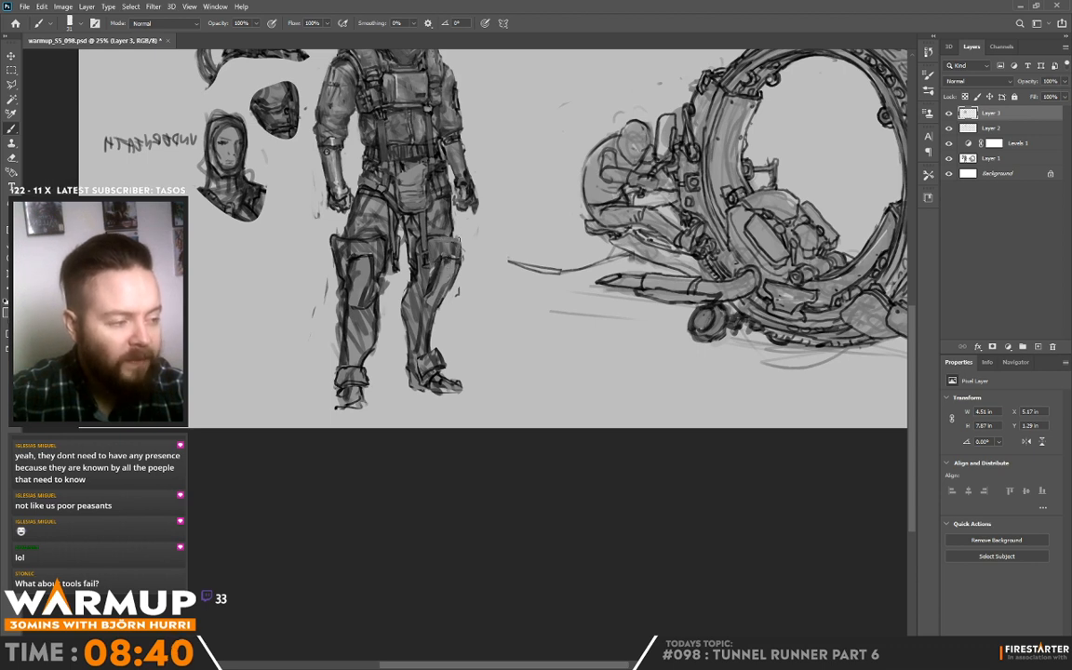
{"action": "left_click", "coordinate": [453, 247], "text": "alt"}
{"action": "mouse_move", "coordinate": [459, 239]}
{"action": "left_mouse_down"}
{"action": "mouse_move", "coordinate": [464, 259]}
{"action": "mouse_move", "coordinate": [415, 279]}
{"action": "mouse_move", "coordinate": [370, 257]}
{"action": "mouse_move", "coordinate": [388, 293]}
{"action": "mouse_move", "coordinate": [373, 325]}
{"action": "mouse_move", "coordinate": [368, 293]}
{"action": "mouse_move", "coordinate": [377, 288]}
{"action": "mouse_move", "coordinate": [366, 319]}
{"action": "mouse_move", "coordinate": [376, 337]}
{"action": "left_mouse_up"}
{"action": "left_click", "coordinate": [467, 248], "text": "alt"}
{"action": "left_click", "coordinate": [414, 270], "text": "alt"}
{"action": "left_click", "coordinate": [376, 251], "text": "alt"}
{"action": "left_click", "coordinate": [432, 331], "text": "alt"}
{"action": "left_click", "coordinate": [373, 325], "text": "alt"}
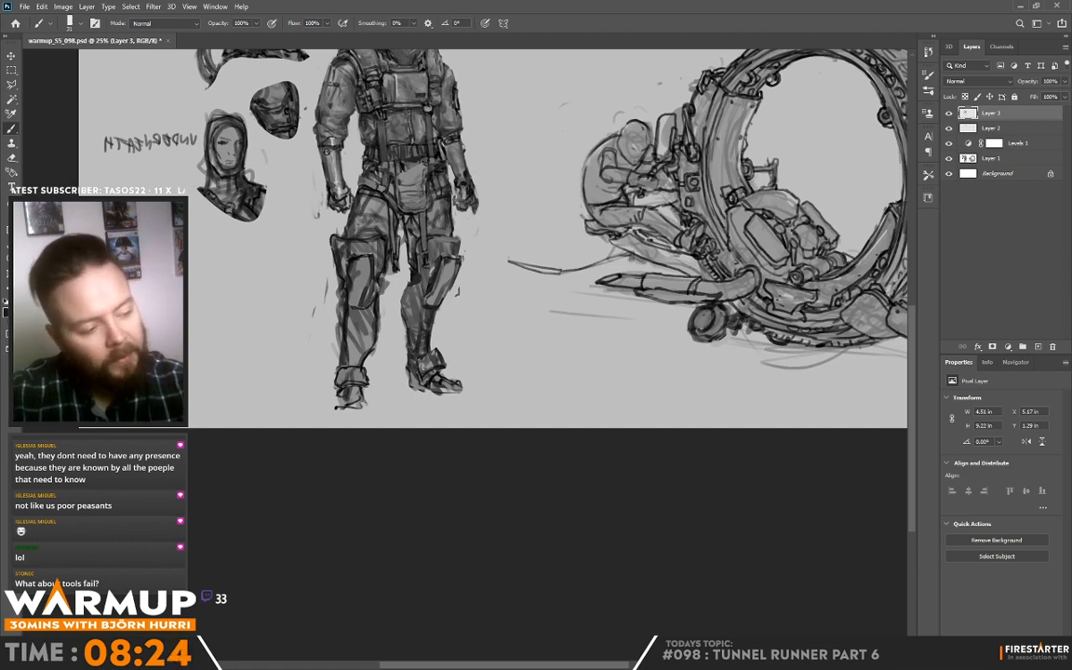
Step: Refine the ankle cuffs on both of the standing figure's boots
{"action": "left_click_drag", "start_coordinate": [423, 366], "coordinate": [446, 365]}
{"action": "left_click", "coordinate": [428, 364], "text": "alt"}
{"action": "left_click", "coordinate": [437, 360], "text": "alt"}
{"action": "left_click", "coordinate": [447, 358], "text": "alt"}
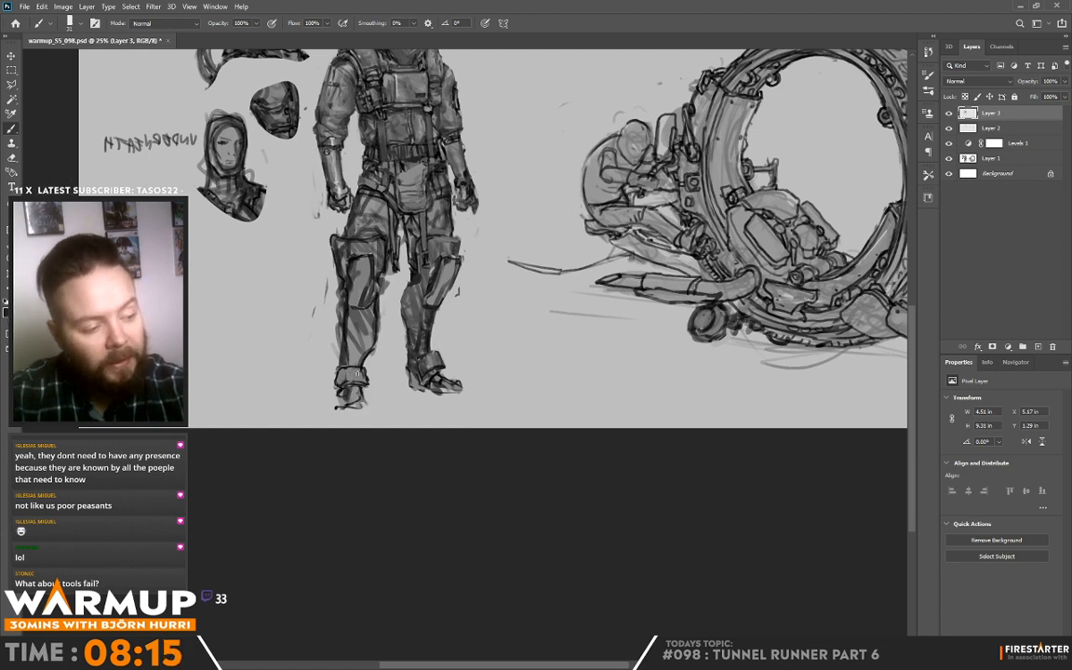
{"action": "left_click", "coordinate": [347, 370], "text": "alt"}
{"action": "left_click_drag", "start_coordinate": [347, 366], "coordinate": [339, 383]}
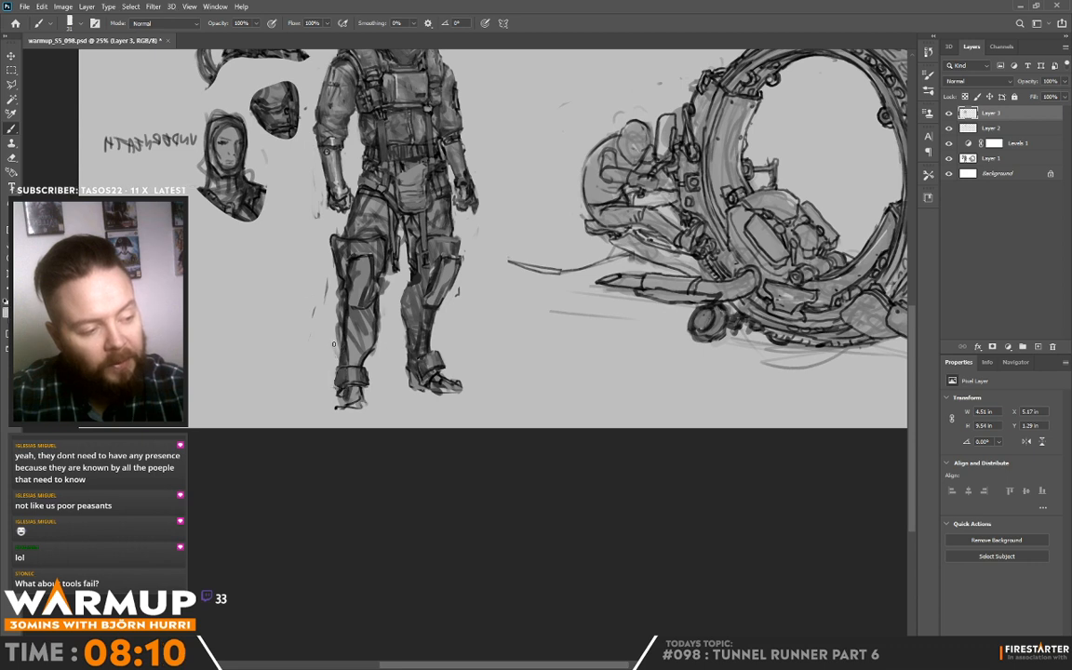
Step: Clean up and shade the shin of the leg nearer the head studies, and define its boot
{"action": "left_click_drag", "start_coordinate": [354, 309], "coordinate": [319, 277]}
{"action": "left_click_drag", "start_coordinate": [313, 273], "coordinate": [308, 310]}
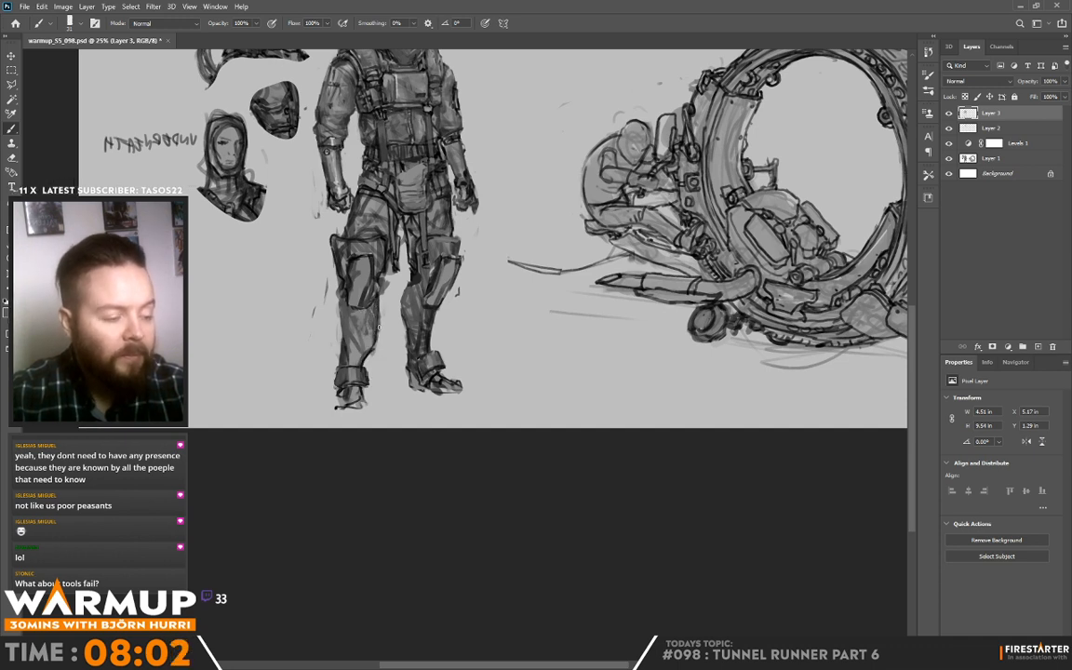
{"action": "left_click_drag", "start_coordinate": [383, 320], "coordinate": [377, 340]}
{"action": "left_click", "coordinate": [345, 303], "text": "alt"}
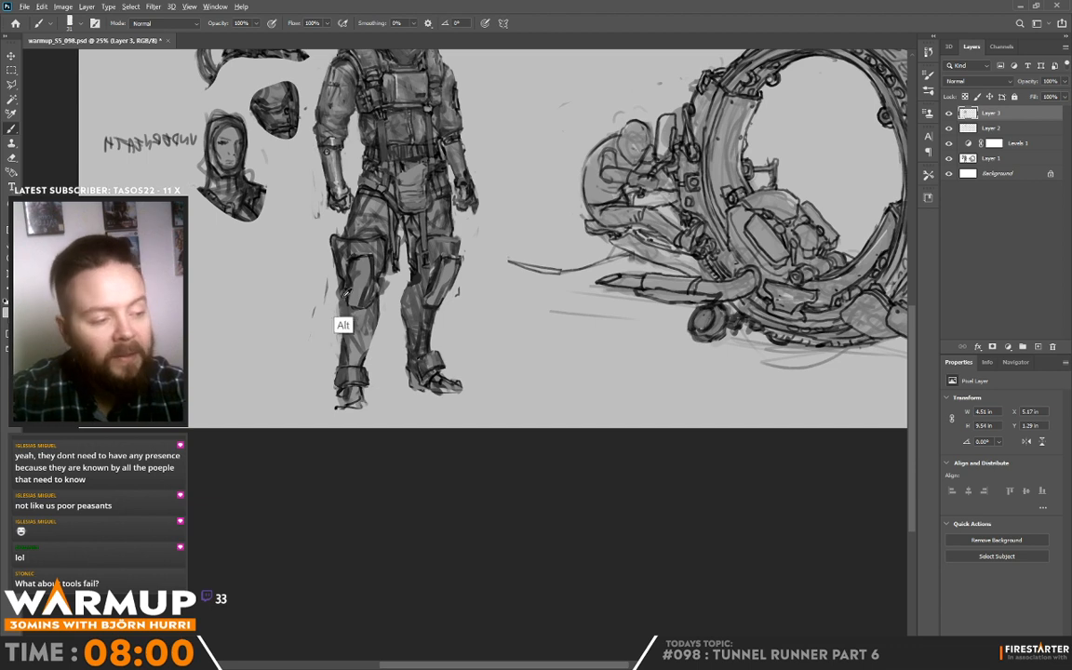
{"action": "left_click_drag", "start_coordinate": [343, 302], "coordinate": [343, 337]}
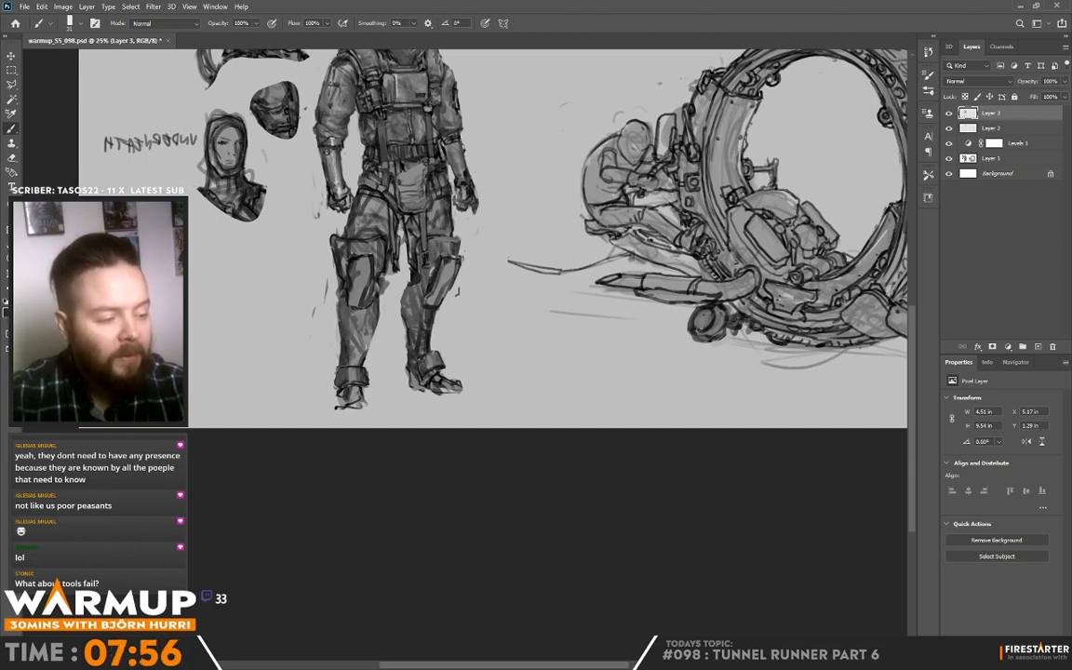
{"action": "left_click_drag", "start_coordinate": [364, 355], "coordinate": [366, 335]}
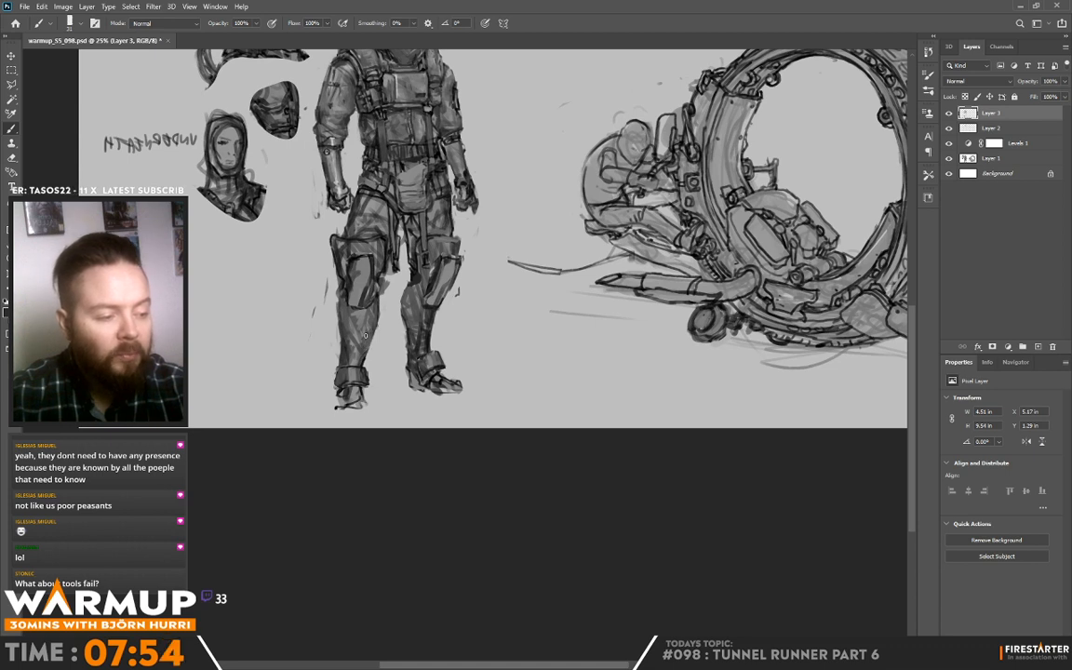
{"action": "mouse_move", "coordinate": [337, 384]}
{"action": "left_mouse_down"}
{"action": "mouse_move", "coordinate": [339, 402]}
{"action": "mouse_move", "coordinate": [366, 406]}
{"action": "left_mouse_up"}
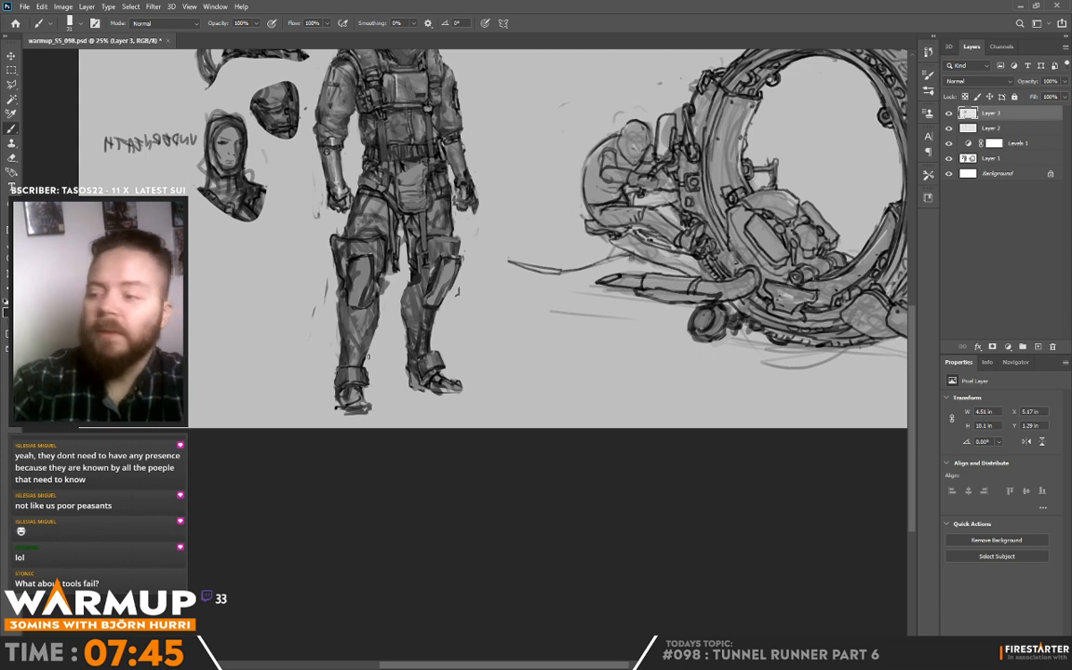
{"action": "left_click", "coordinate": [364, 294], "text": "alt"}
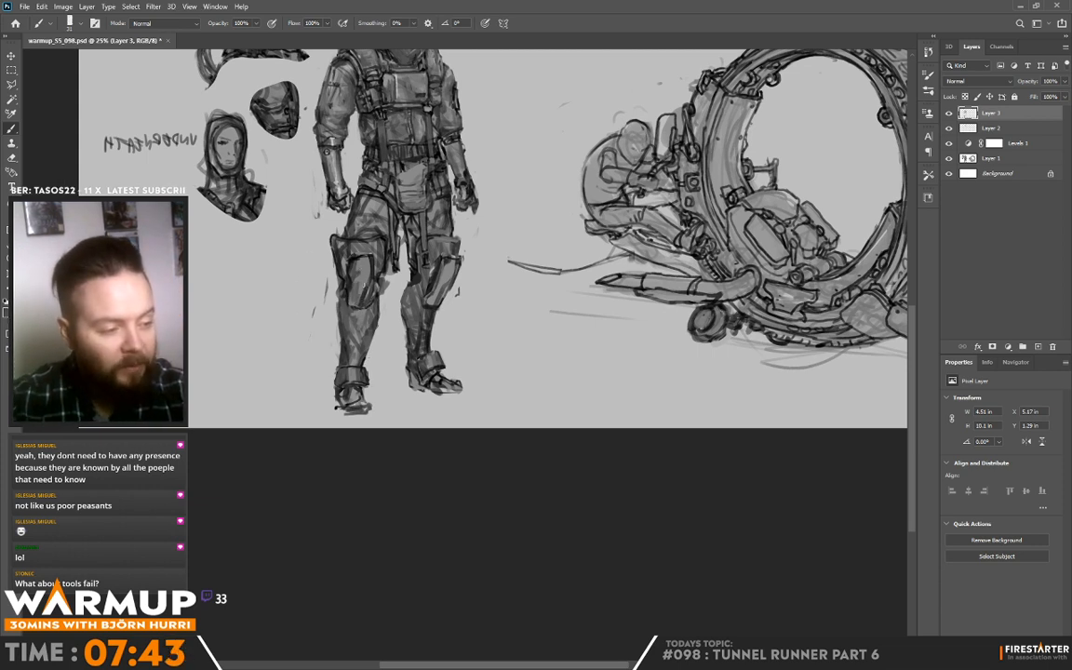
Step: Clean up stray marks beside the leg nearer the head studies and refine its knee pad and inner edge
{"action": "left_click", "coordinate": [322, 252], "text": "alt"}
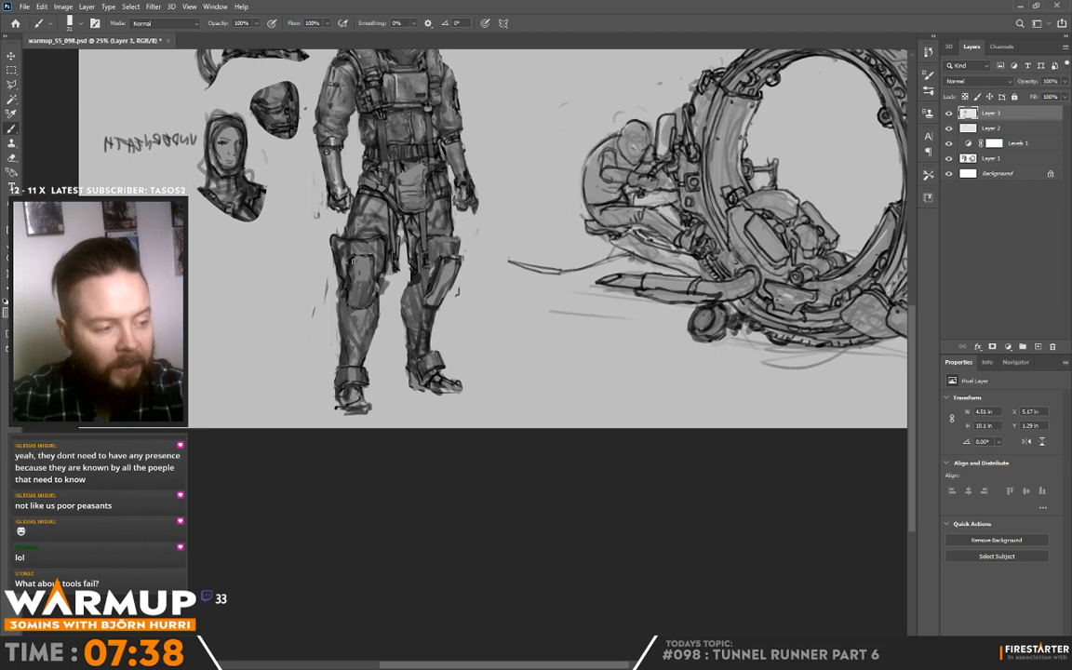
{"action": "left_click", "coordinate": [348, 246], "text": "alt"}
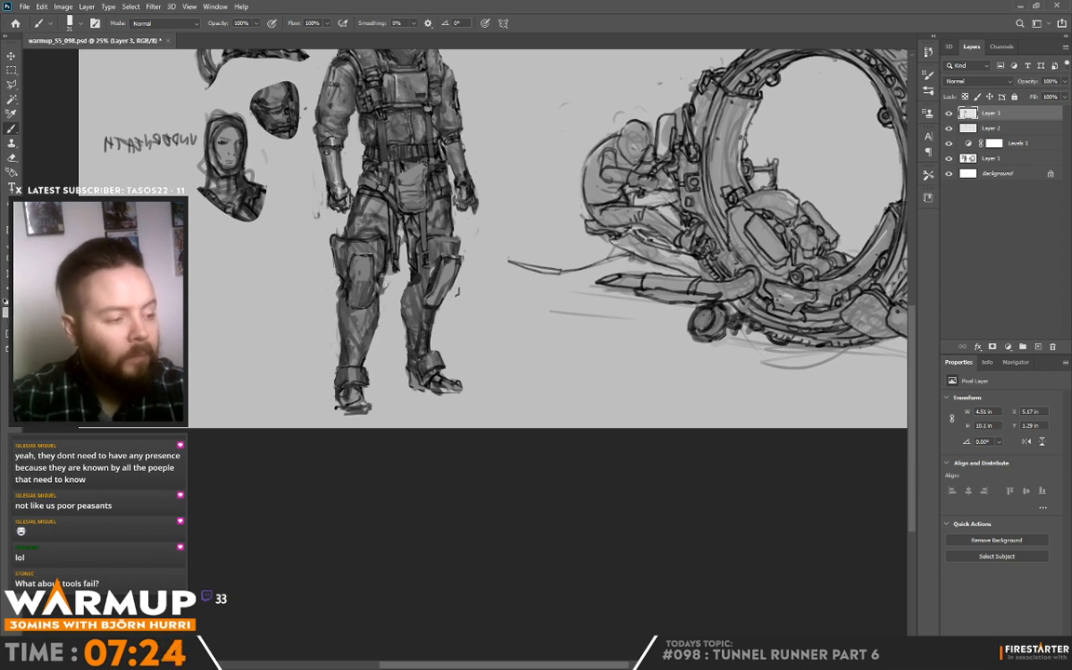
{"action": "left_click", "coordinate": [392, 280], "text": "alt"}
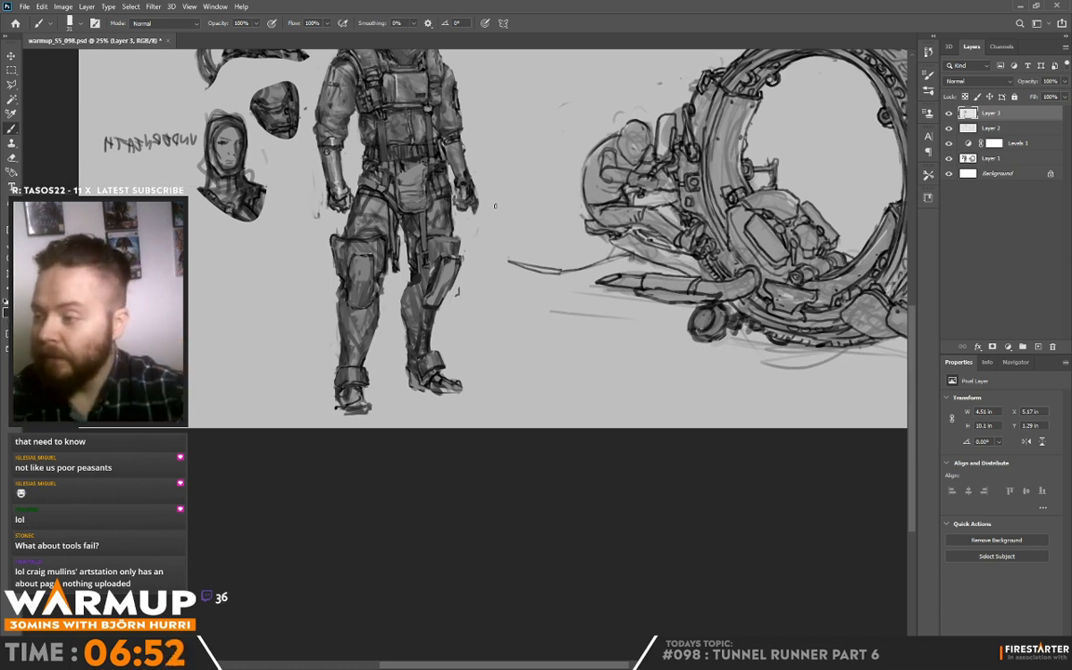
Step: Shade the hip and upper thigh nearer the head studies, just below the standing figure's belt
{"action": "left_click", "coordinate": [366, 222], "text": "alt"}
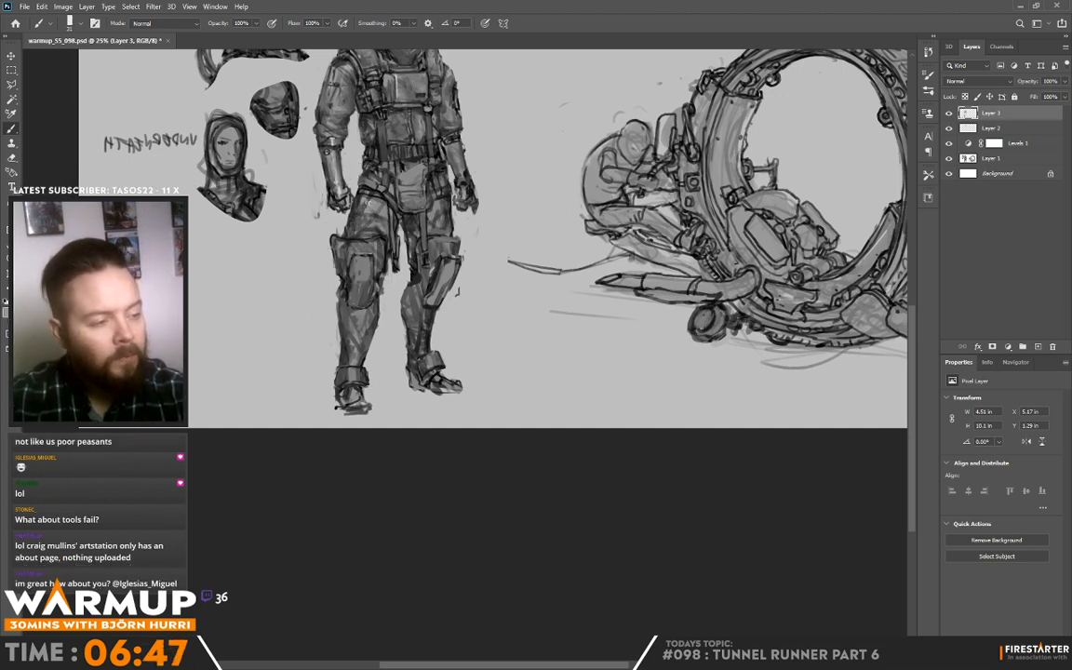
{"action": "left_click", "coordinate": [377, 202], "text": "alt"}
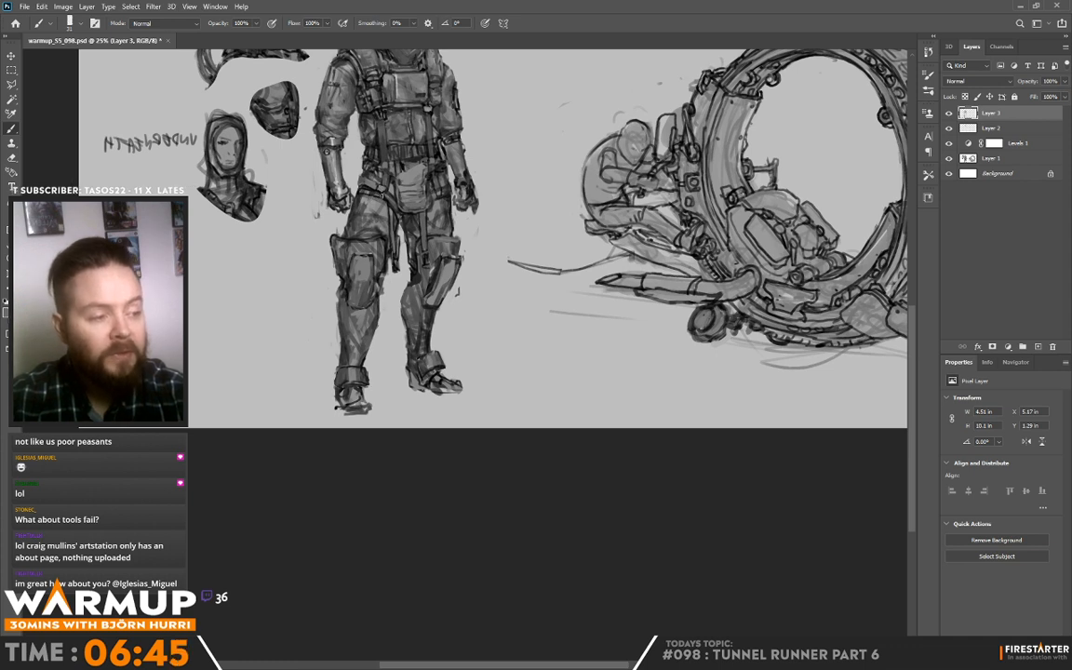
{"action": "left_click", "coordinate": [366, 194], "text": "alt"}
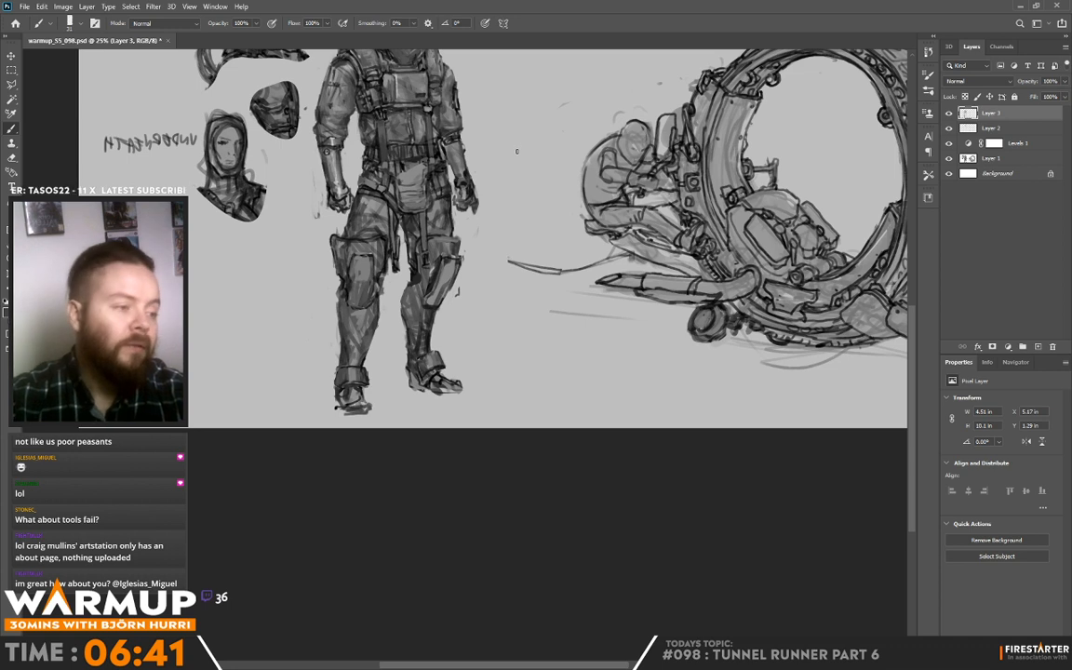
{"action": "left_click", "coordinate": [385, 191], "text": "alt"}
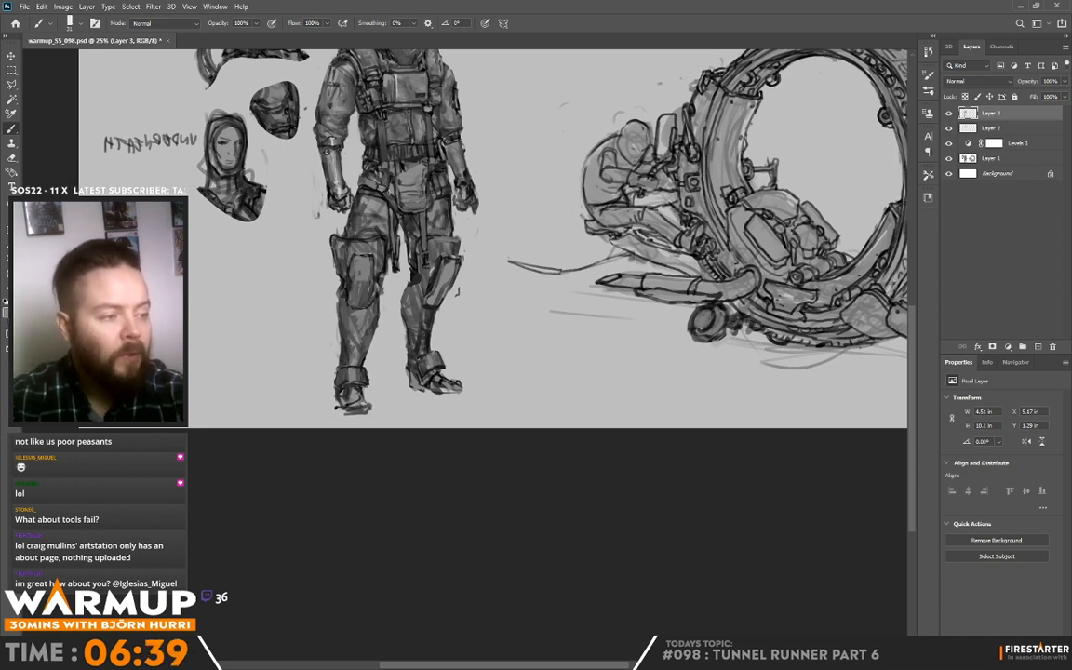
{"action": "left_click_drag", "start_coordinate": [387, 191], "coordinate": [390, 198]}
{"action": "left_click", "coordinate": [373, 186], "text": "alt"}
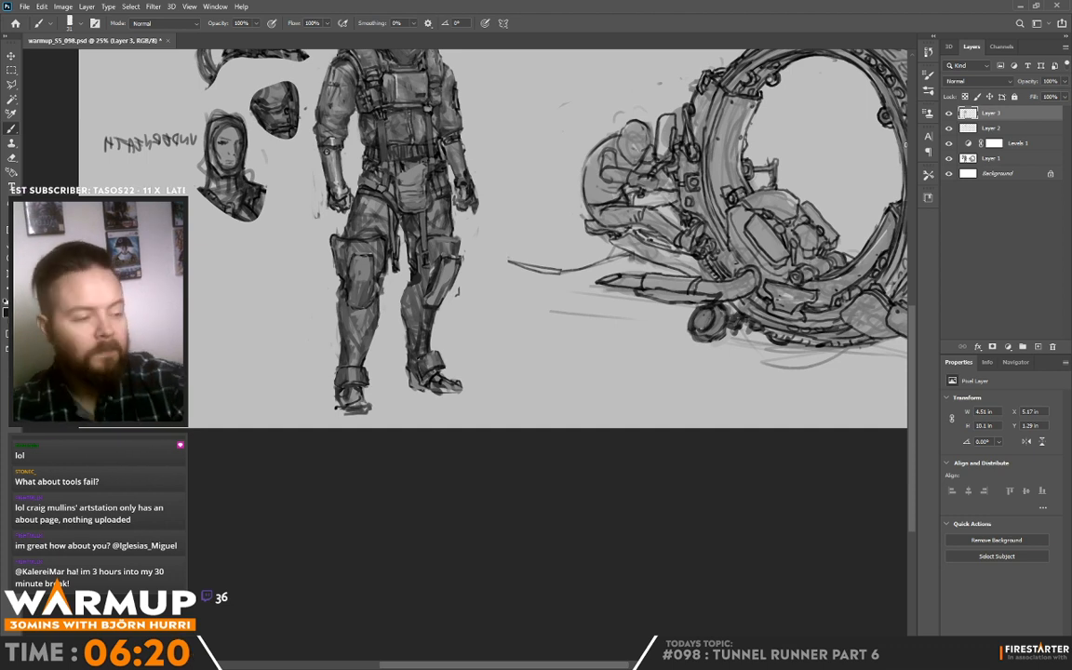
Step: Refine the knee pad nearer the wheel vehicle and sample greys to shade the inner thigh above it
{"action": "left_click_drag", "start_coordinate": [452, 252], "coordinate": [448, 280]}
{"action": "left_click", "coordinate": [364, 235], "text": "alt"}
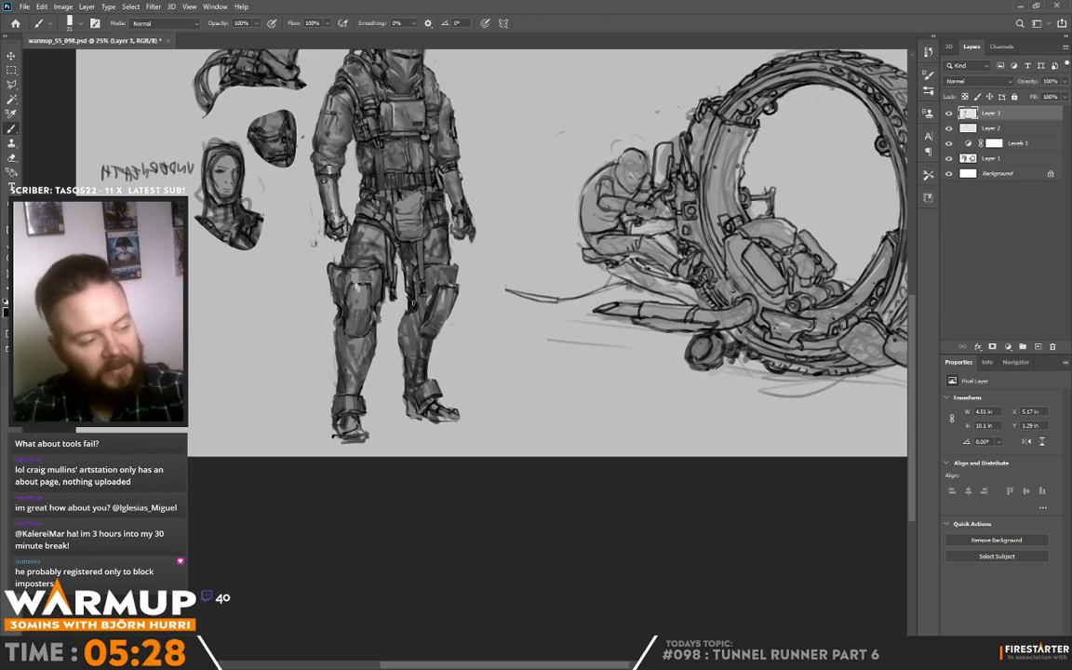
{"action": "left_click", "coordinate": [408, 281], "text": "alt"}
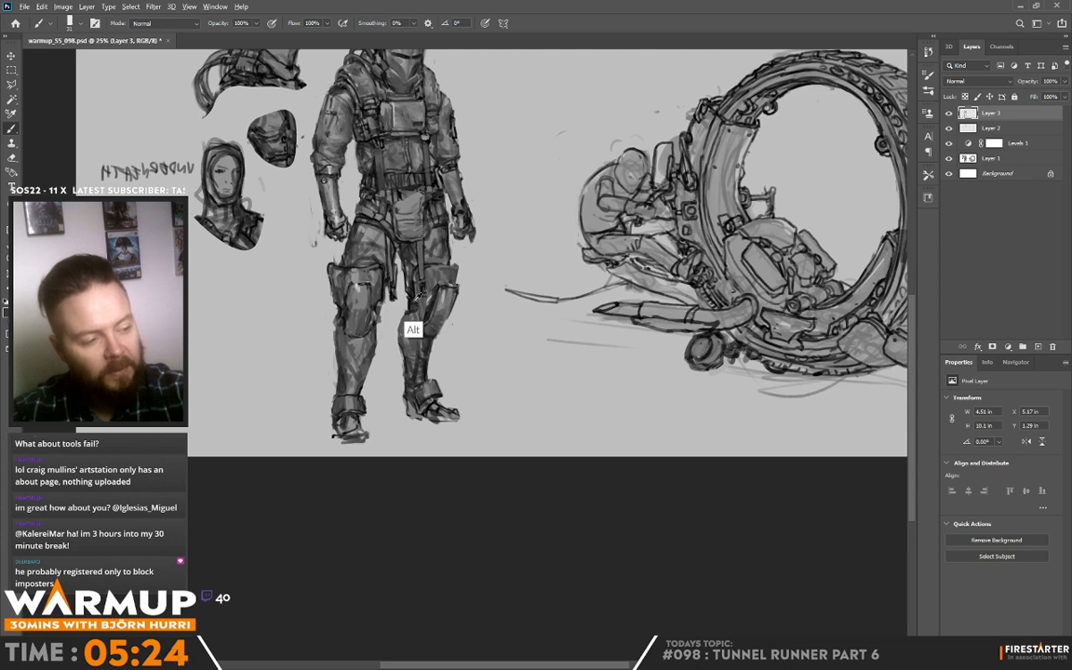
{"action": "left_click", "coordinate": [411, 296], "text": "alt"}
{"action": "left_click", "coordinate": [411, 279], "text": "alt"}
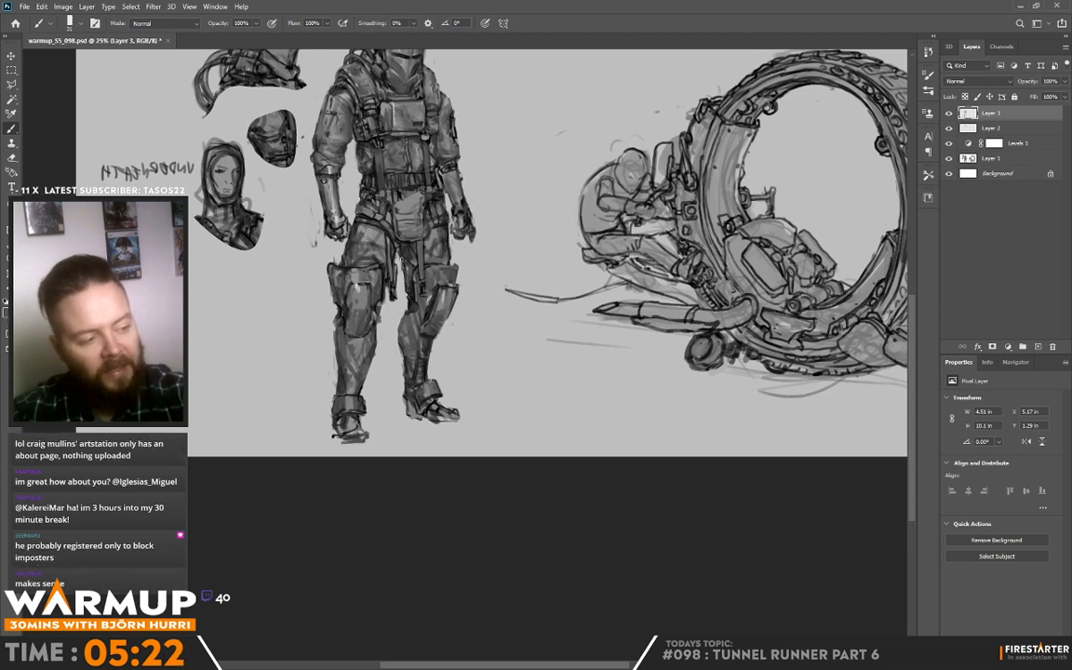
Step: Shade the front of the thigh nearer the head studies and the area beneath the pouch
{"action": "left_click_drag", "start_coordinate": [360, 228], "coordinate": [363, 258]}
{"action": "left_click", "coordinate": [365, 257], "text": "alt"}
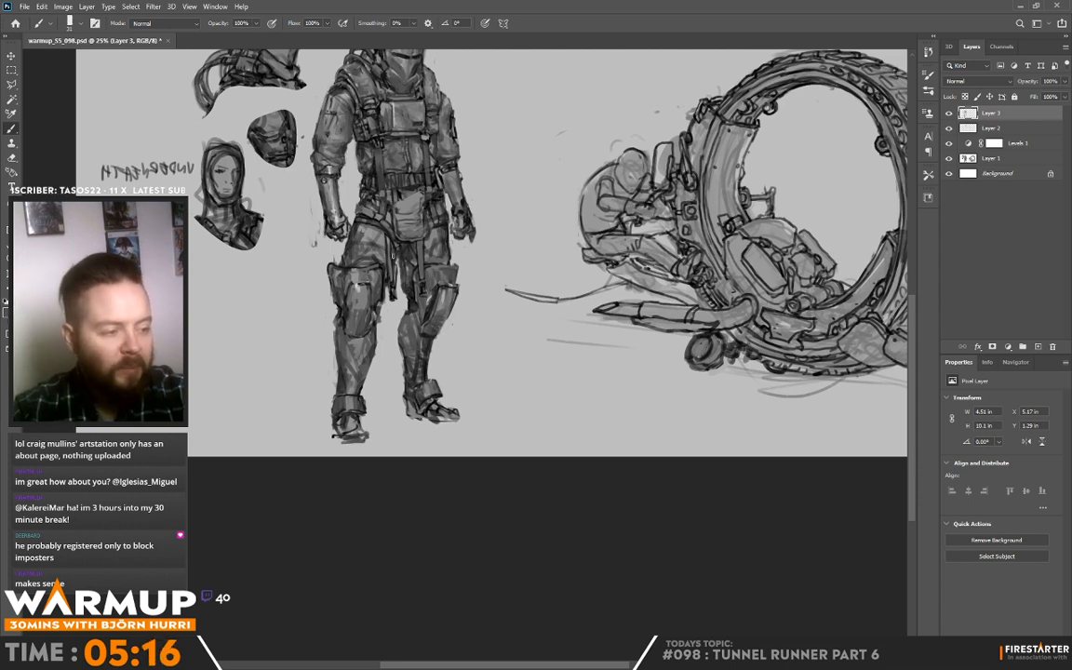
{"action": "left_click", "coordinate": [396, 244], "text": "alt"}
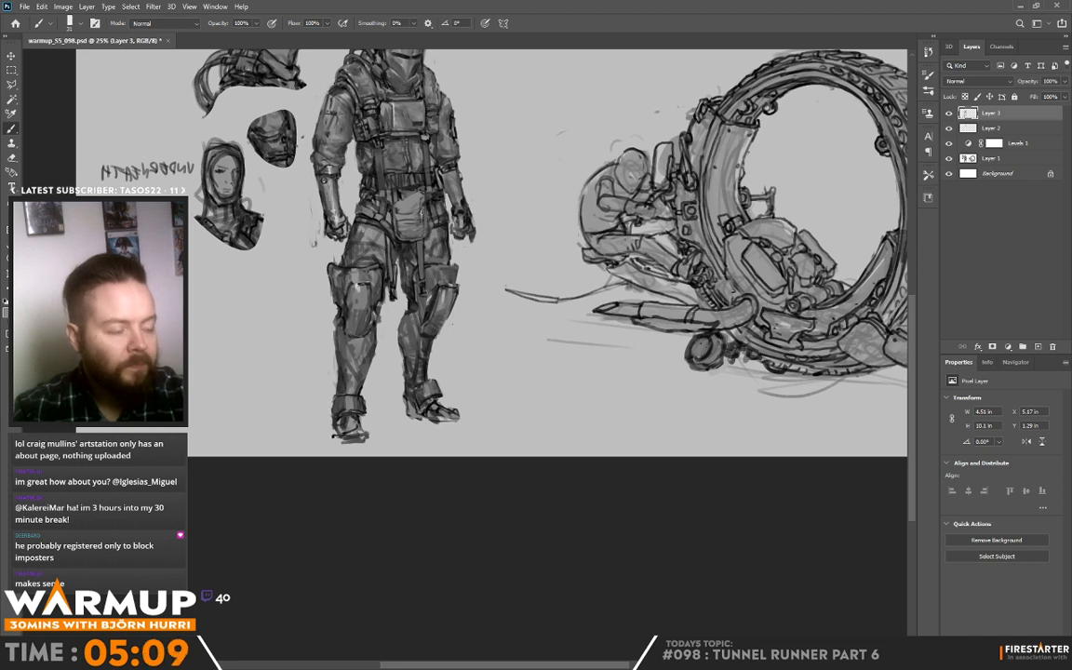
Step: Sample greys and paint the front and upper edge of the standing figure's hanging pouch
{"action": "left_click", "coordinate": [407, 216], "text": "alt"}
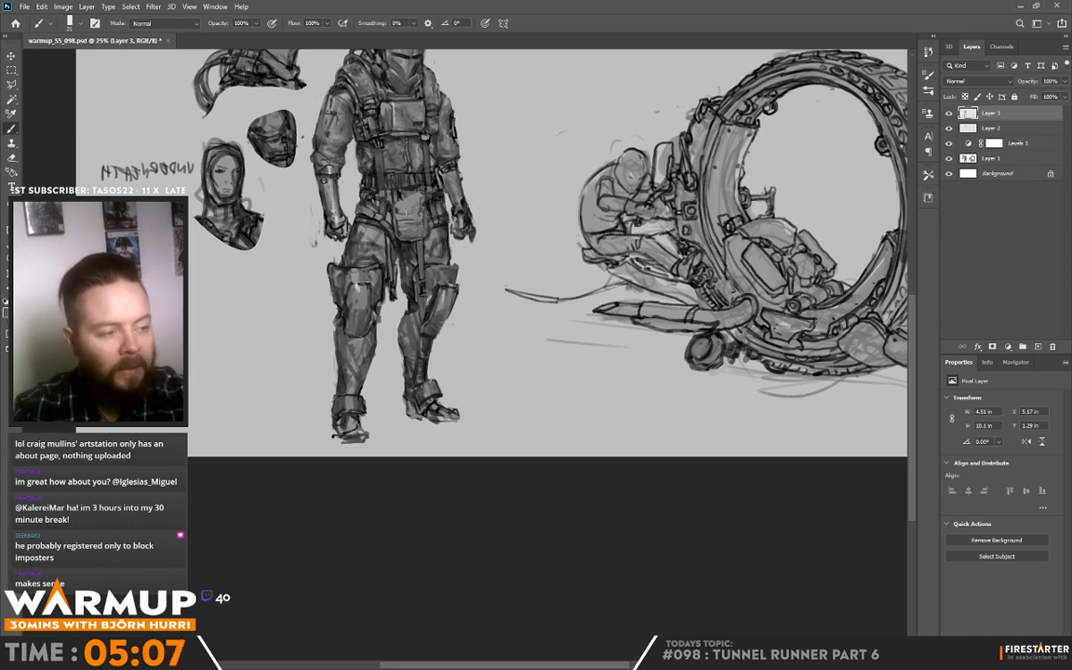
{"action": "left_click", "coordinate": [403, 220], "text": "alt"}
{"action": "left_click", "coordinate": [401, 224], "text": "alt"}
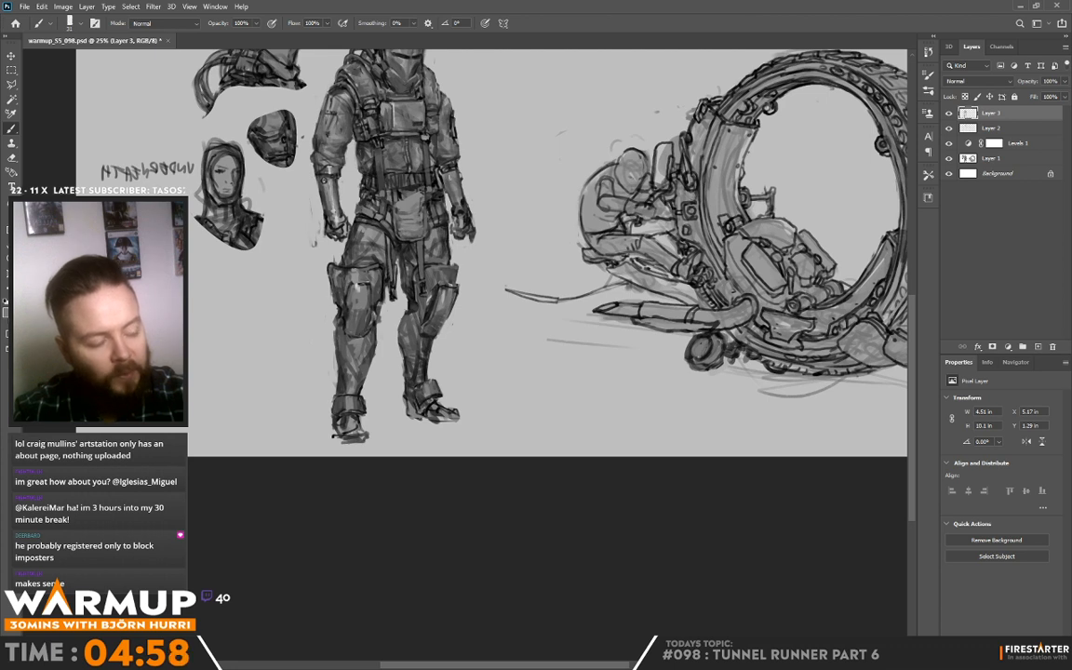
{"action": "left_click", "coordinate": [411, 218], "text": "alt"}
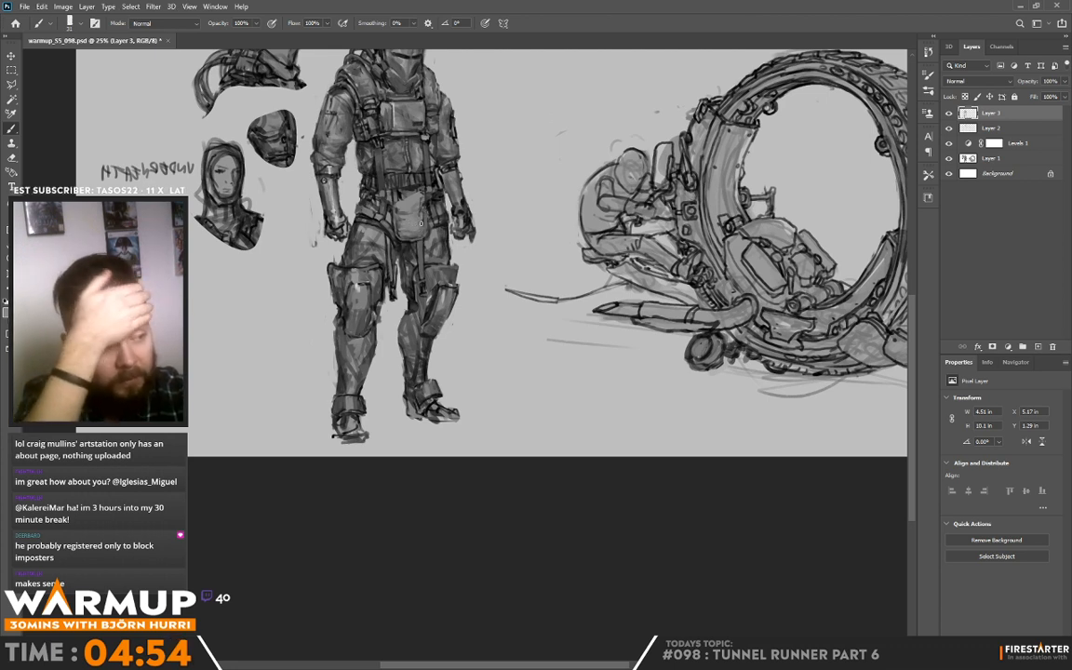
{"action": "left_click", "coordinate": [379, 207], "text": "alt"}
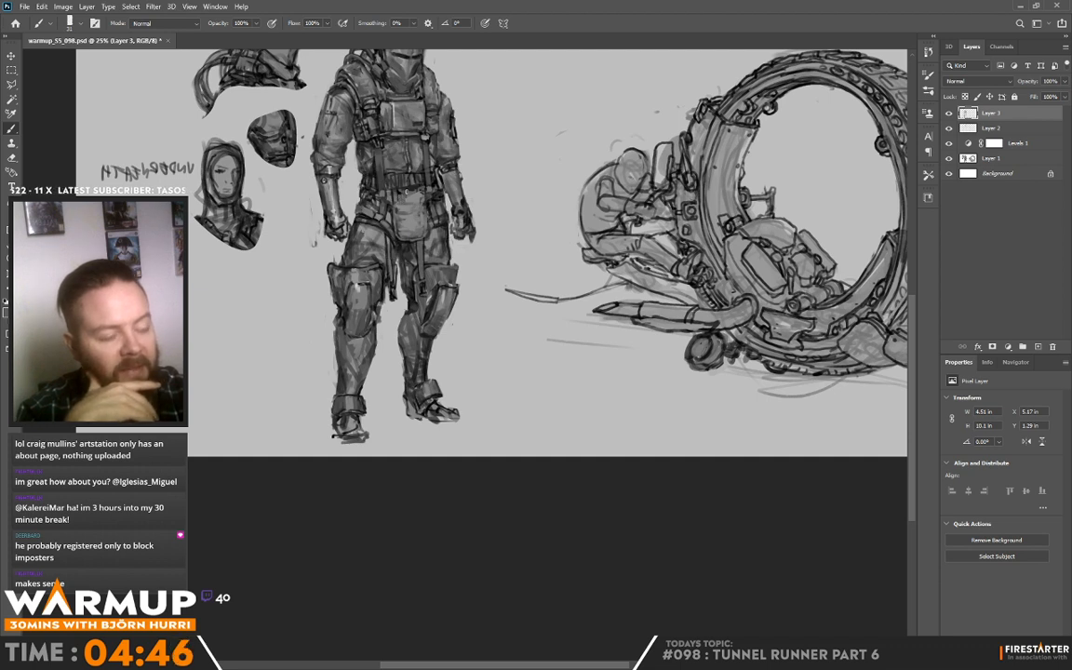
{"action": "left_click", "coordinate": [417, 196], "text": "alt"}
{"action": "mouse_move", "coordinate": [403, 197]}
{"action": "left_mouse_down"}
{"action": "mouse_move", "coordinate": [421, 199]}
{"action": "mouse_move", "coordinate": [400, 198]}
{"action": "left_mouse_up"}
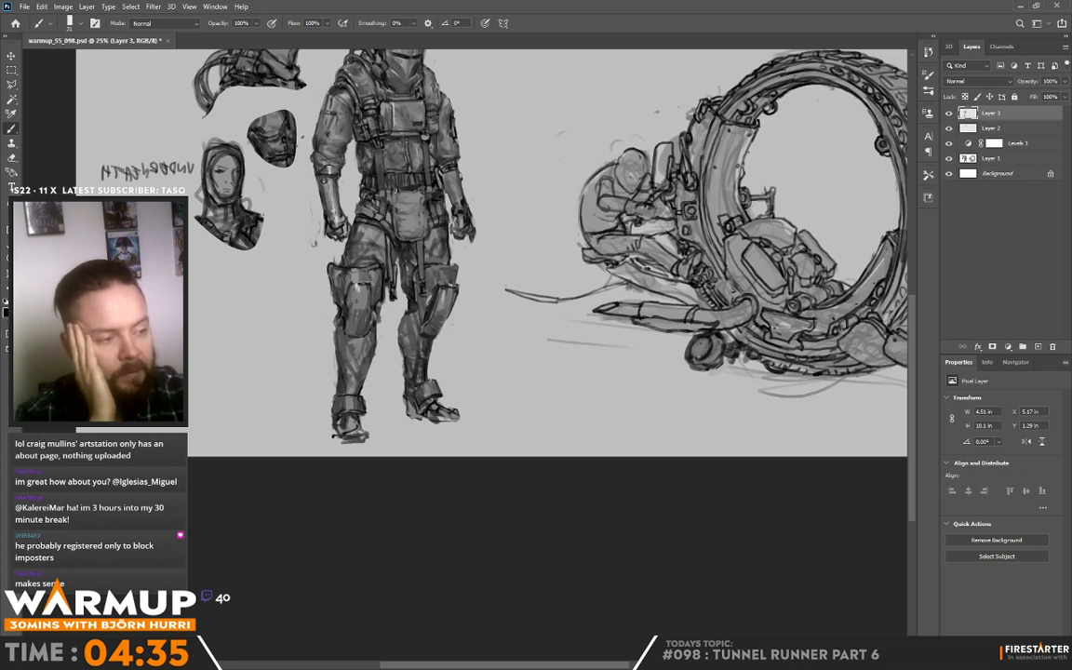
Step: Sample greys and refine the belt and waist on the side nearer the head studies
{"action": "key", "text": "alt"}
{"action": "left_click", "coordinate": [361, 180], "text": "alt"}
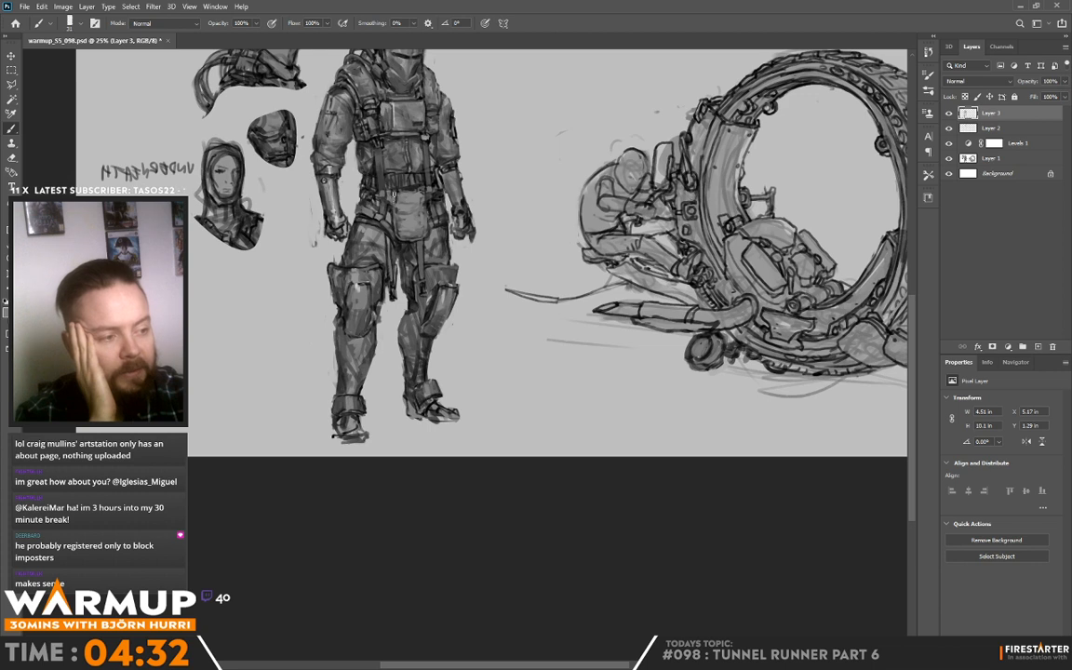
{"action": "left_click", "coordinate": [357, 179], "text": "alt"}
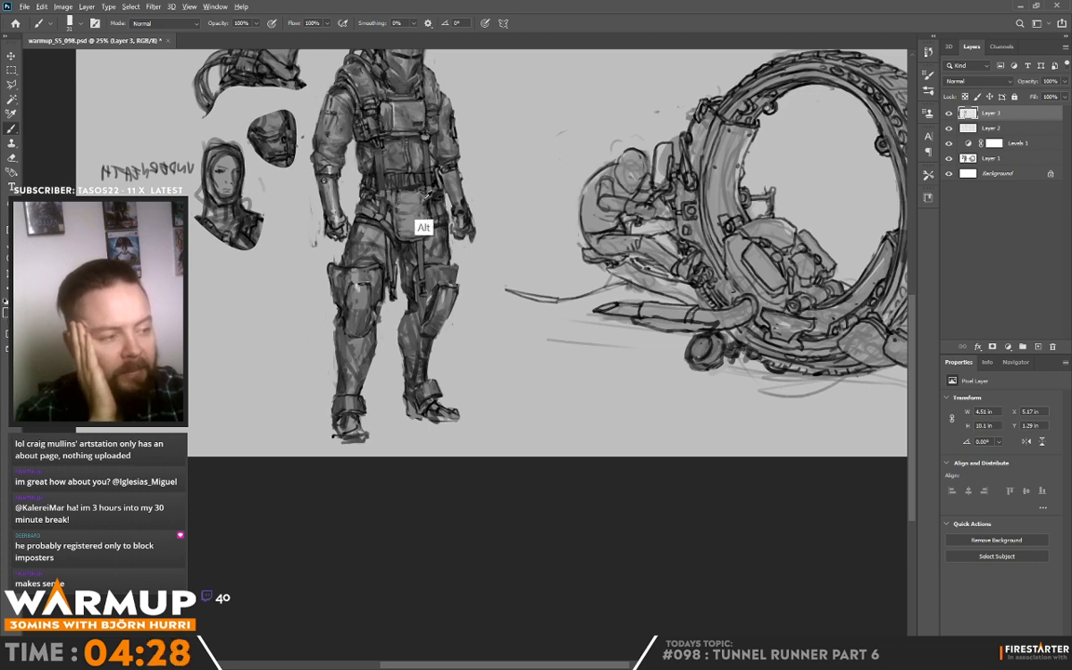
{"action": "left_click", "coordinate": [380, 179], "text": "alt"}
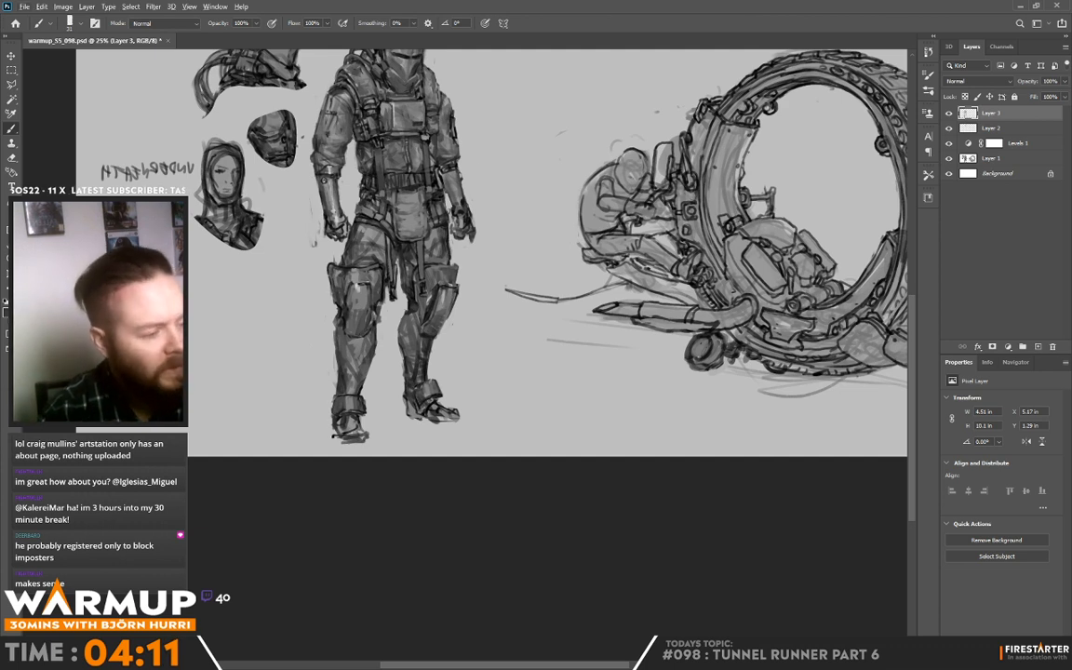
Step: Define the pouch edge nearer the wheel vehicle and the strap hanging below it
{"action": "left_click", "coordinate": [432, 211], "text": "alt"}
{"action": "left_click_drag", "start_coordinate": [428, 204], "coordinate": [428, 224]}
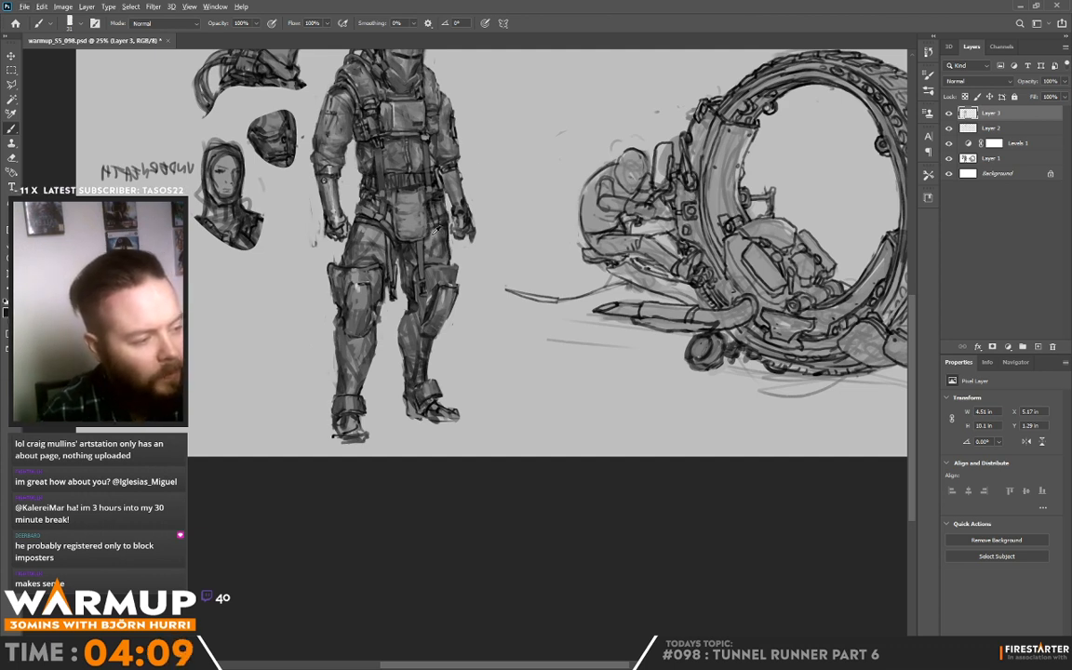
{"action": "left_click", "coordinate": [433, 233], "text": "alt"}
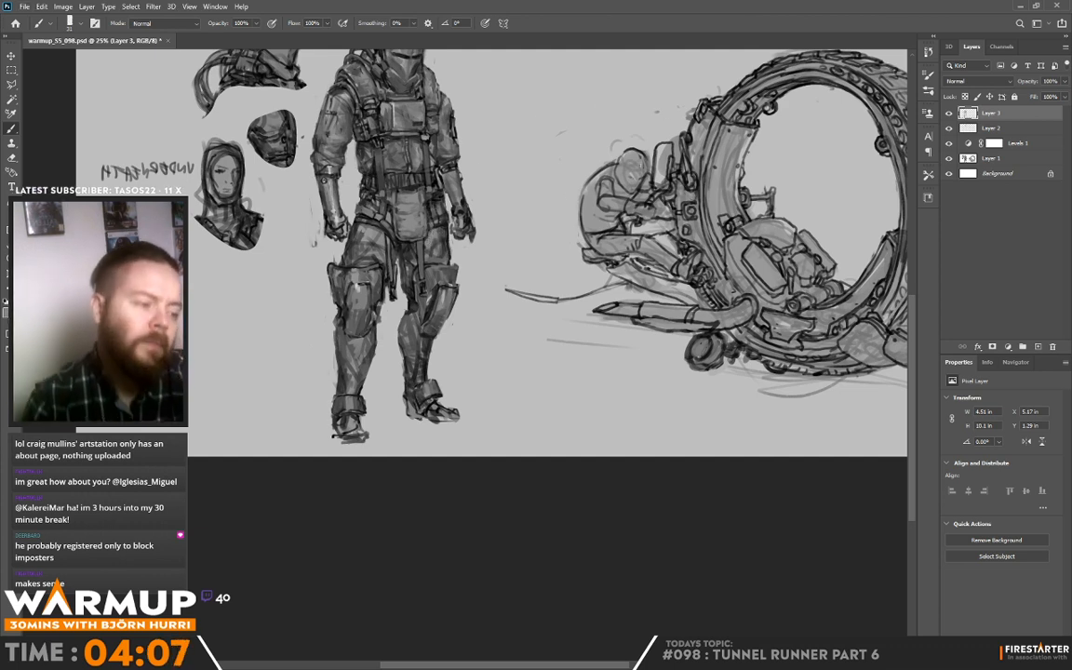
{"action": "left_click", "coordinate": [428, 240], "text": "alt"}
{"action": "left_click_drag", "start_coordinate": [420, 277], "coordinate": [418, 241]}
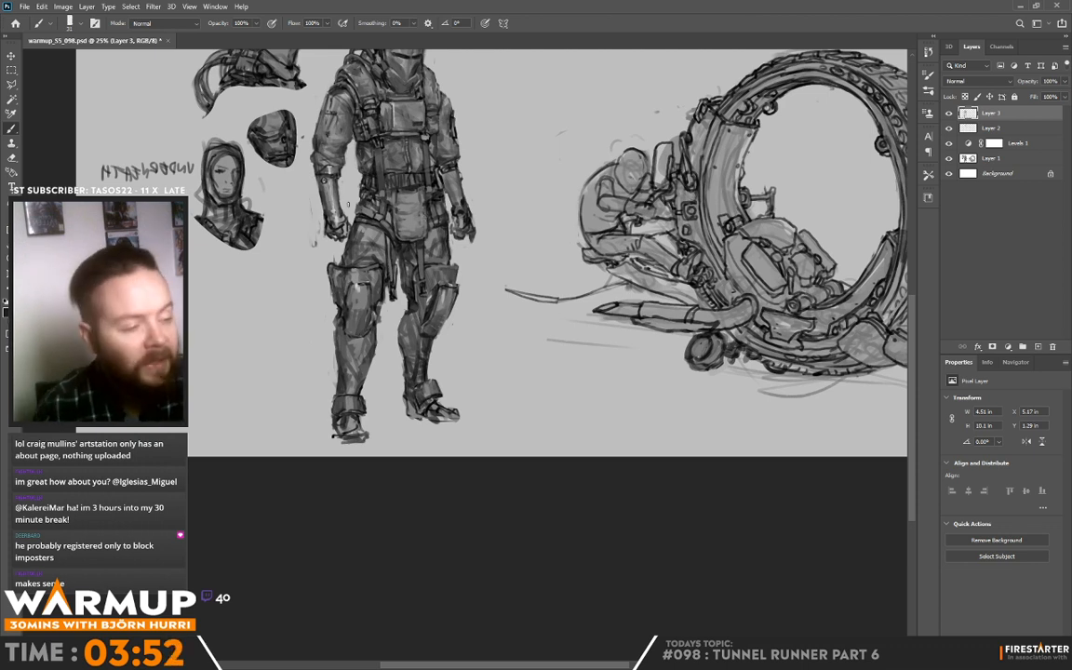
Step: Smooth the trouser shading and outer contour of the thigh nearer the head studies
{"action": "left_click", "coordinate": [369, 230], "text": "alt"}
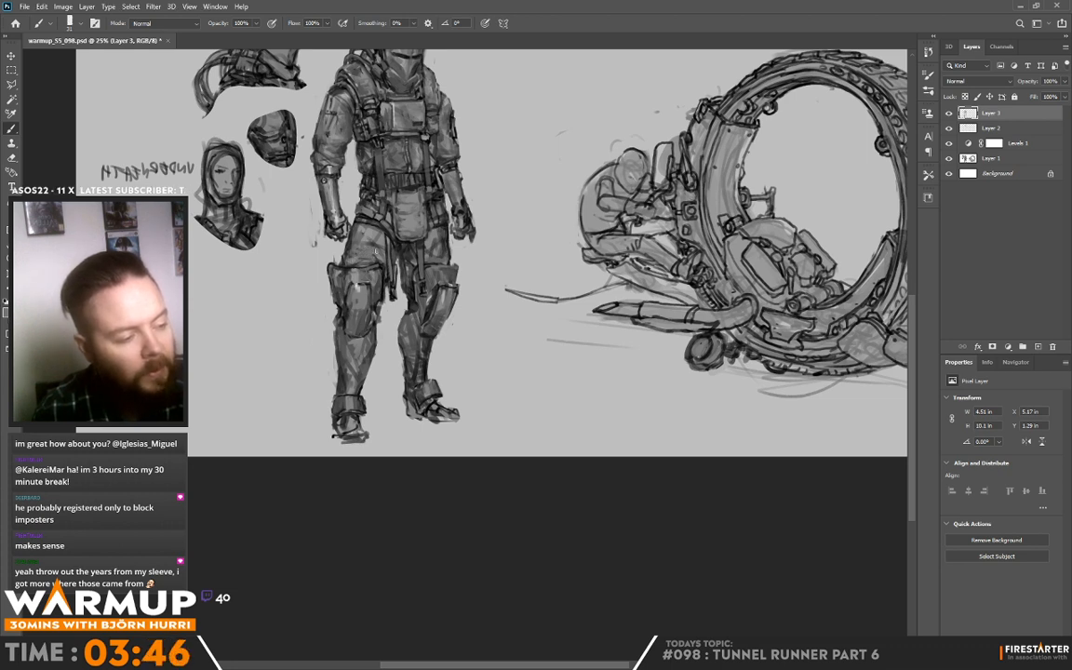
{"action": "left_click", "coordinate": [339, 234], "text": "alt"}
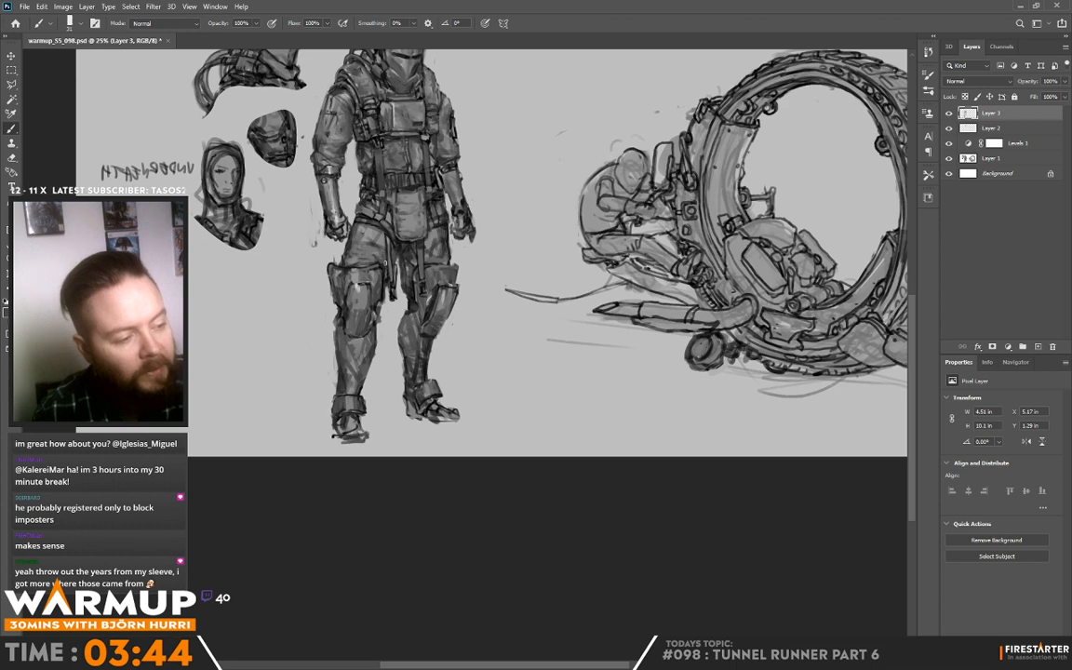
{"action": "left_click", "coordinate": [344, 238], "text": "alt"}
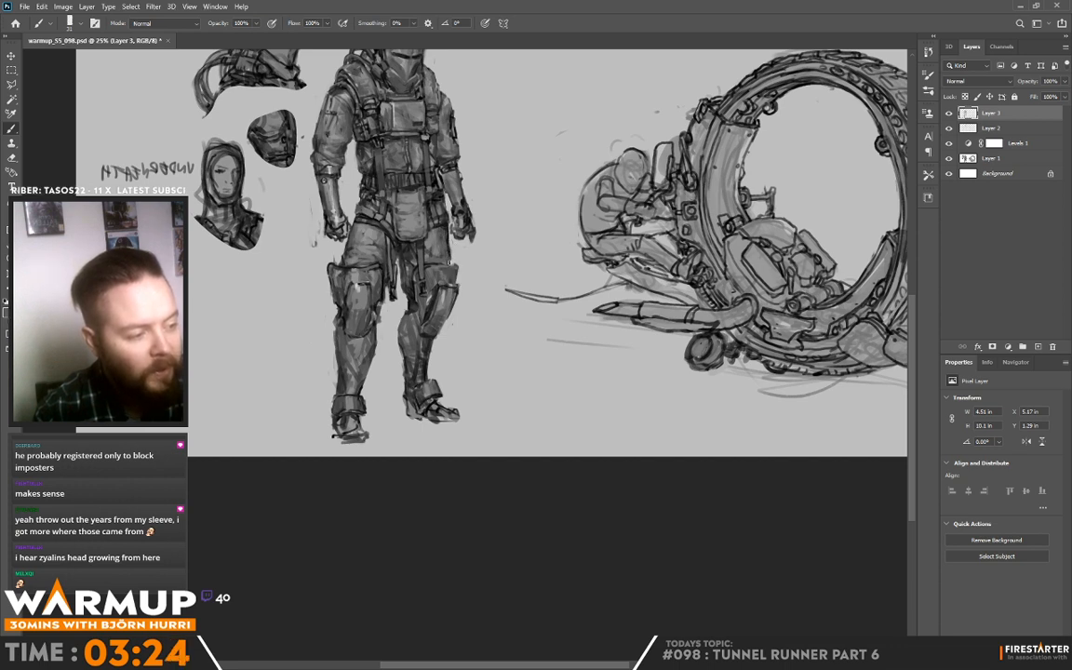
Step: Sample greys and shade the thigh nearer the wheel vehicle, between the pouch strap and the gloved hand
{"action": "key", "text": "alt"}
{"action": "left_click", "coordinate": [435, 252], "text": "alt"}
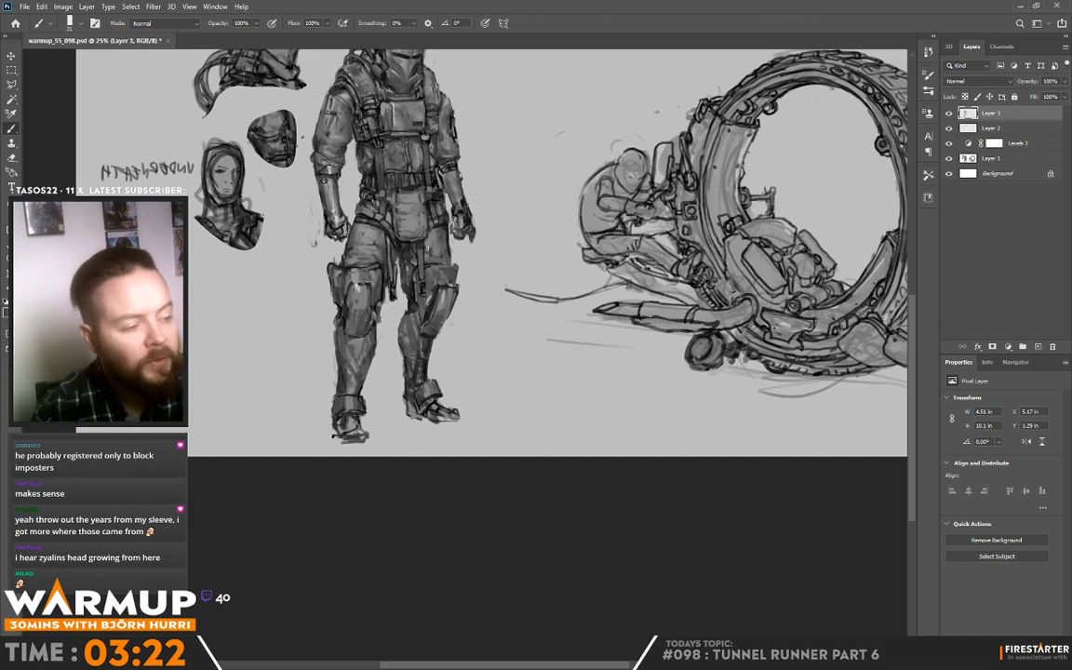
{"action": "left_click", "coordinate": [431, 252], "text": "alt"}
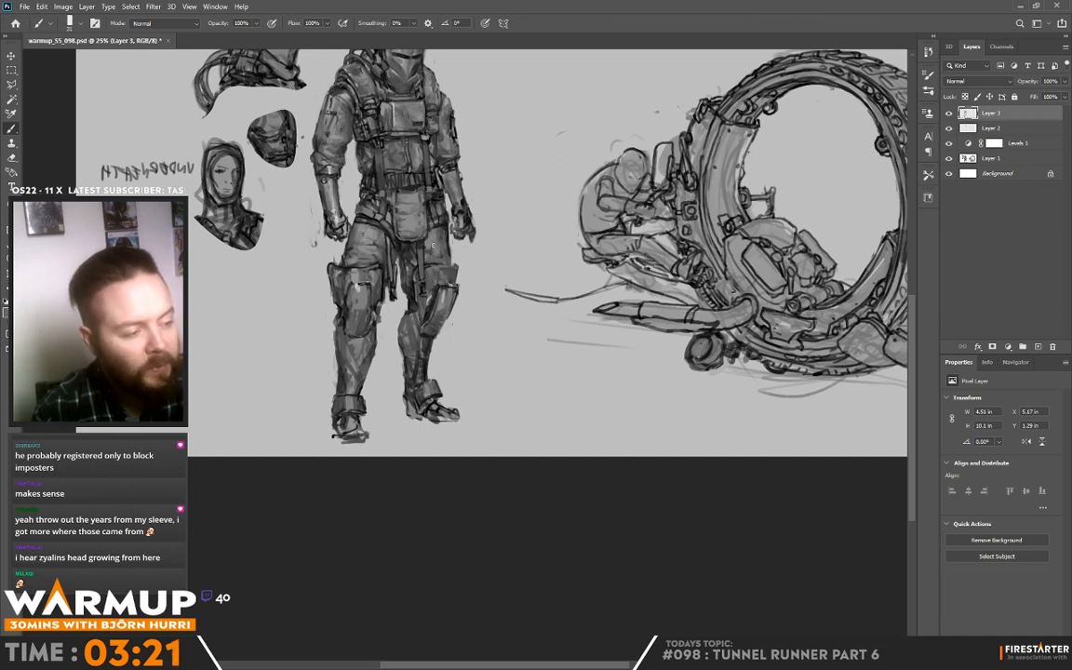
{"action": "left_click", "coordinate": [433, 248], "text": "alt"}
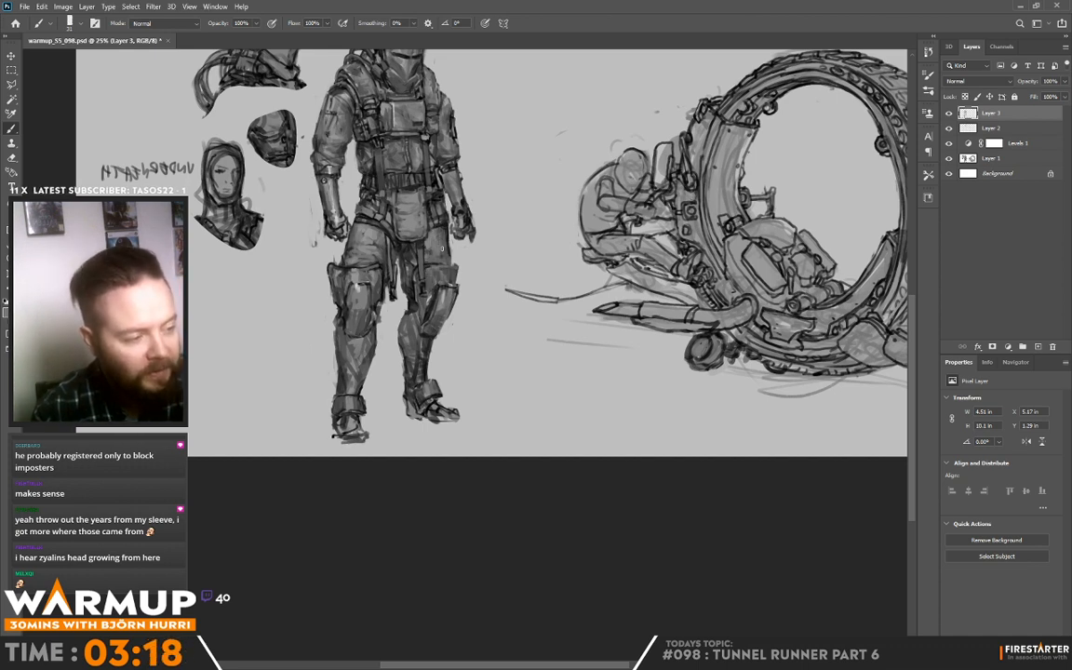
{"action": "left_click", "coordinate": [436, 244], "text": "alt"}
{"action": "left_click", "coordinate": [448, 230], "text": "alt"}
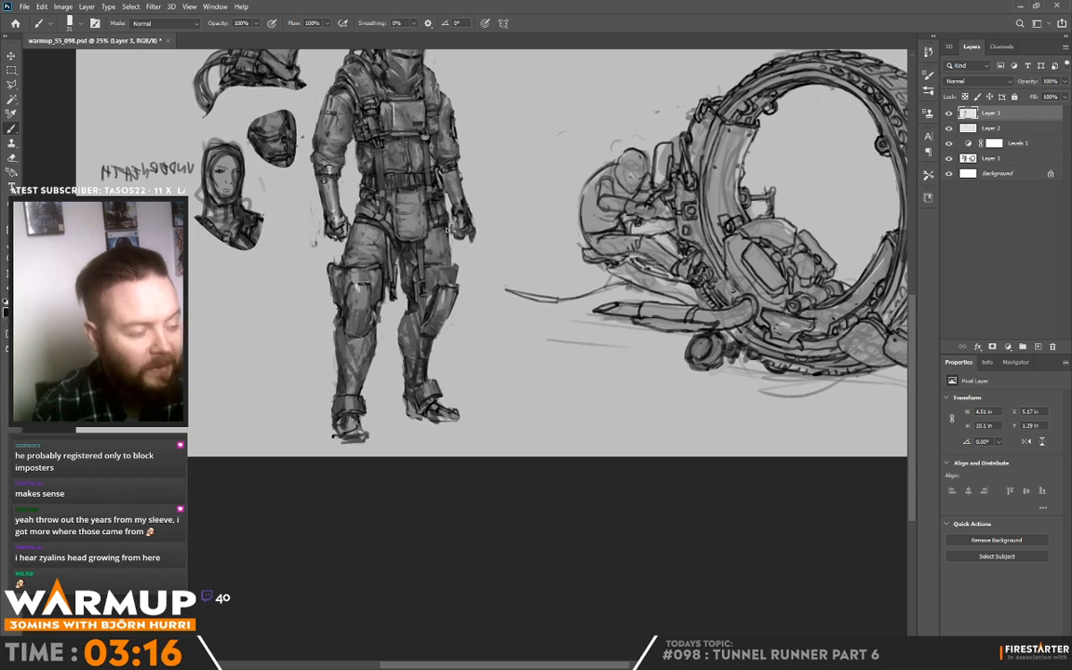
Step: Refine the hip edge beside the gloved hand nearer the wheel vehicle and touch up the top of the pouch
{"action": "left_click", "coordinate": [394, 200], "text": "alt"}
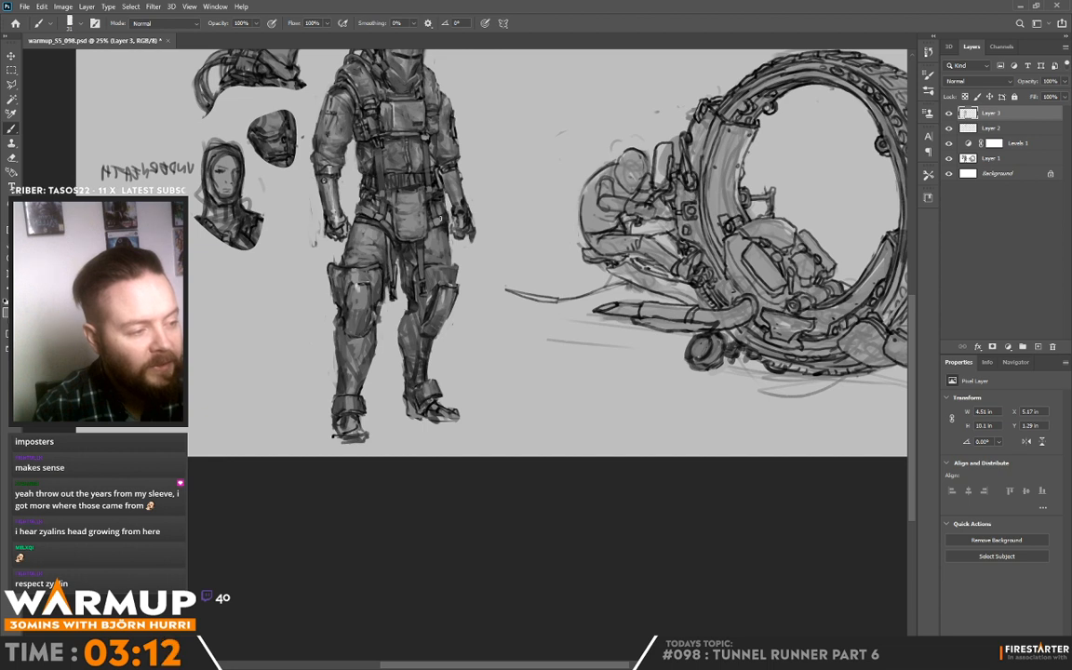
{"action": "left_click", "coordinate": [447, 214], "text": "alt"}
{"action": "left_click_drag", "start_coordinate": [447, 214], "coordinate": [445, 223]}
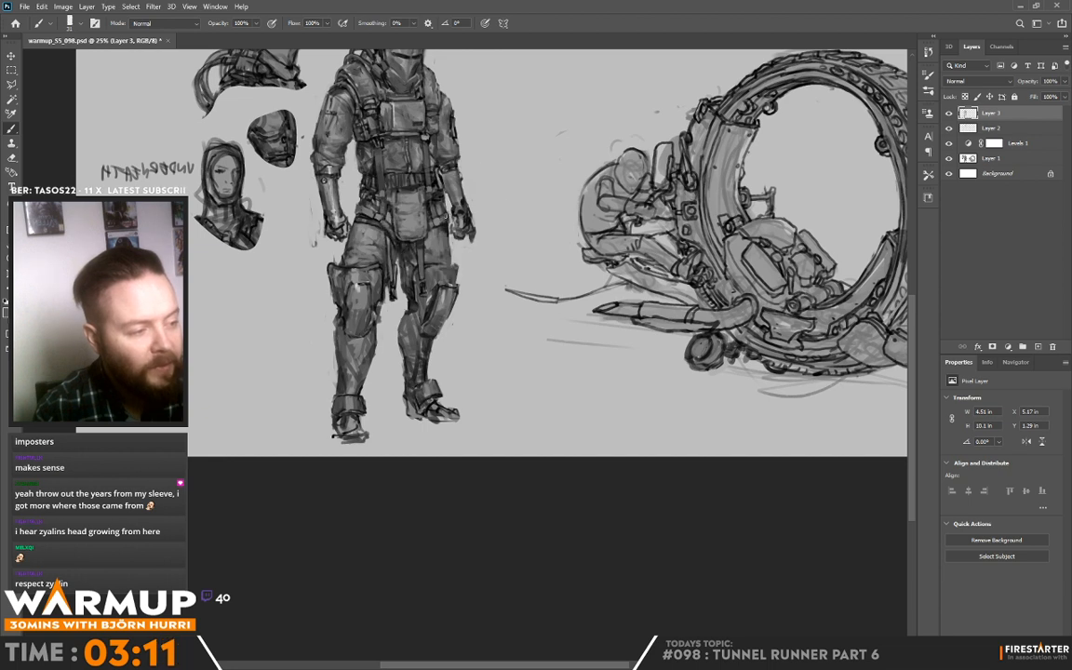
{"action": "left_click", "coordinate": [443, 211], "text": "alt"}
{"action": "left_click", "coordinate": [402, 185], "text": "alt"}
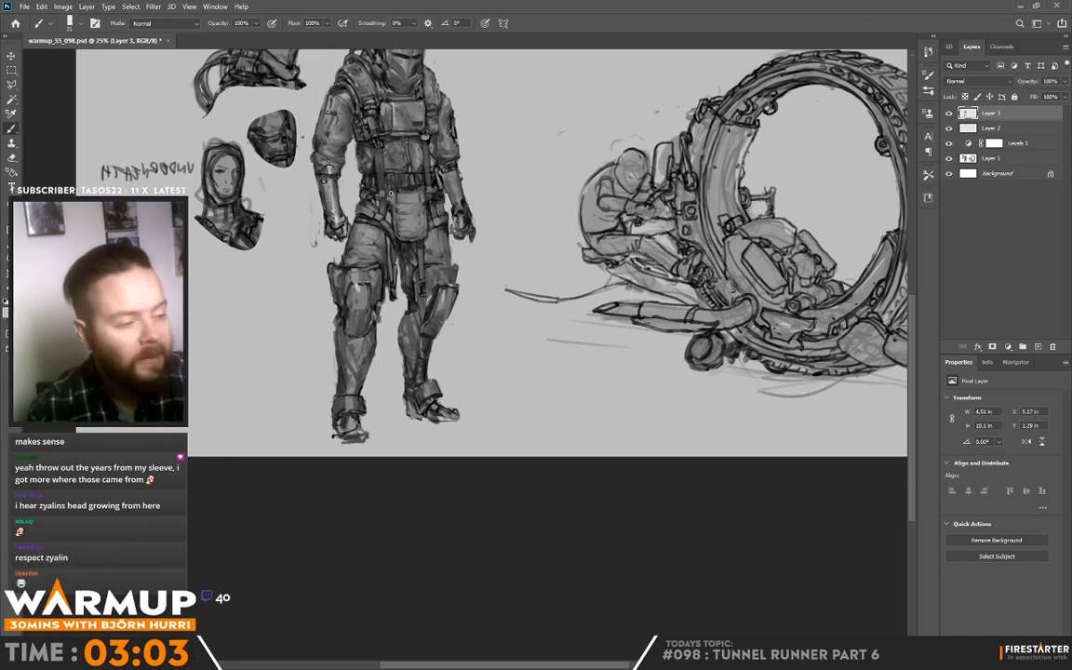
Step: Reduce the brush size to 12 px and detail the belt and hip edge beside the pouch with sampled greys
{"action": "right_click", "coordinate": [374, 213]}
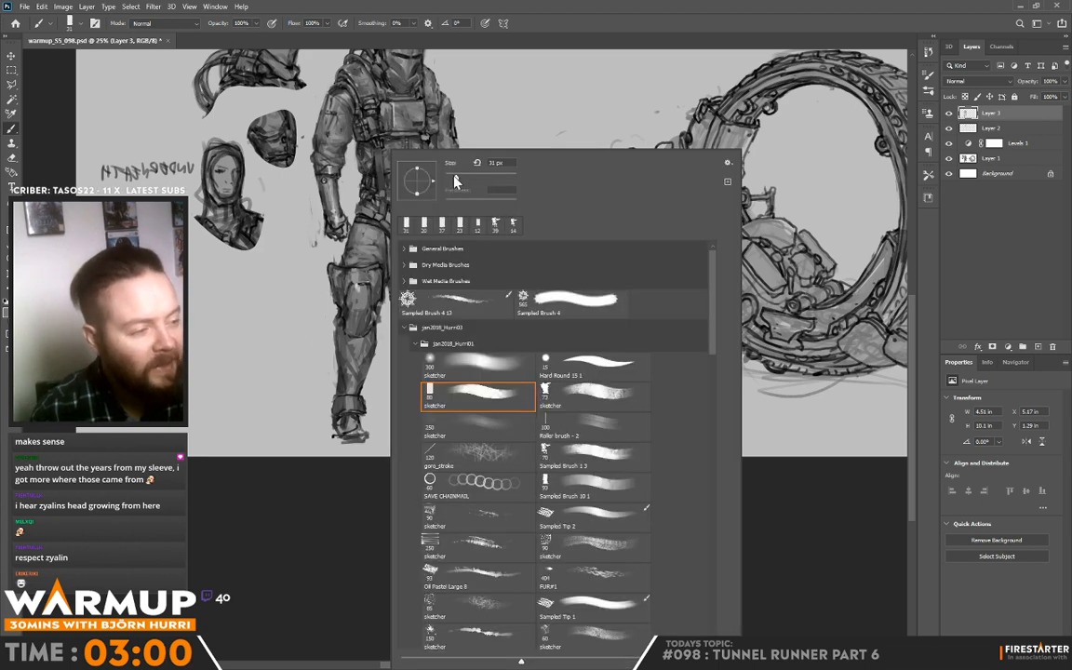
{"action": "left_click_drag", "start_coordinate": [456, 179], "coordinate": [448, 179]}
{"action": "left_click", "coordinate": [374, 216]}
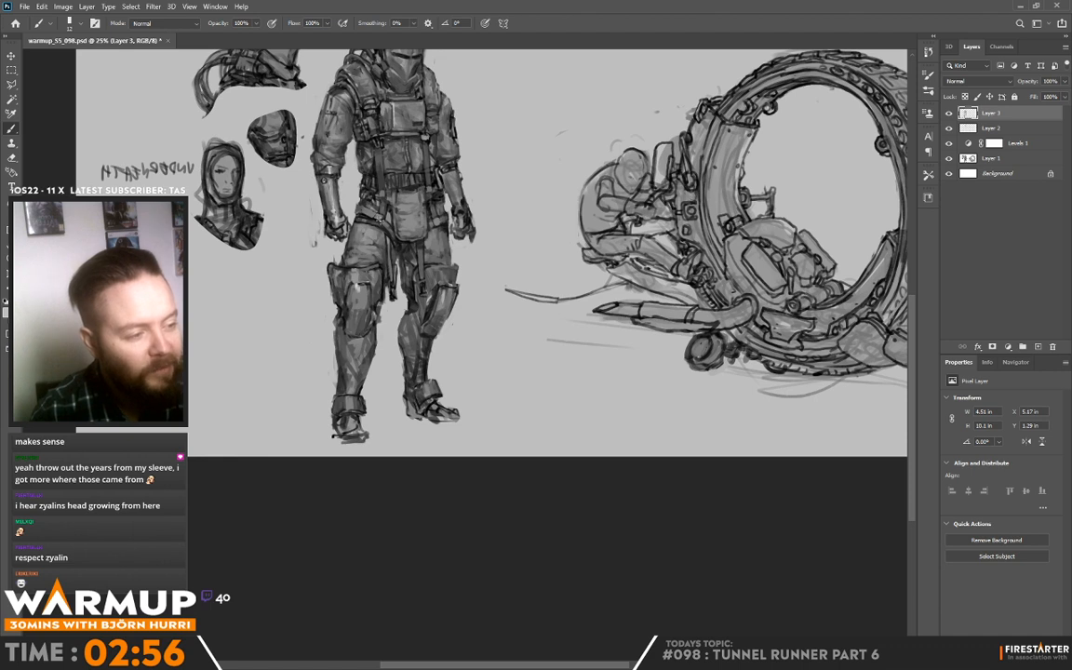
{"action": "left_click", "coordinate": [382, 205], "text": "alt"}
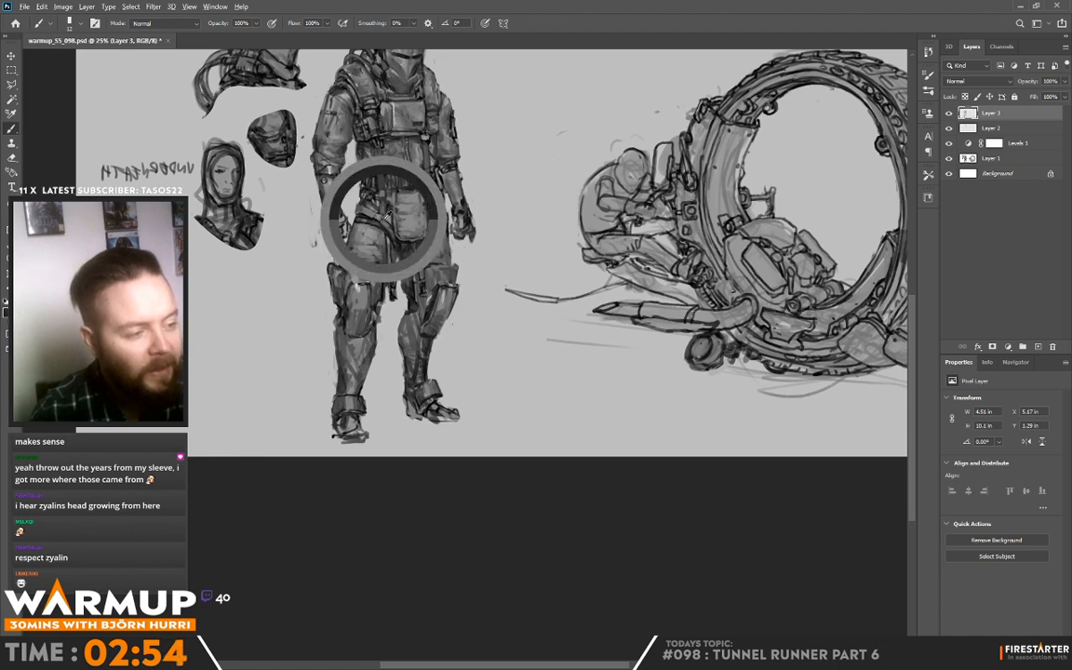
{"action": "left_click", "coordinate": [390, 202], "text": "alt"}
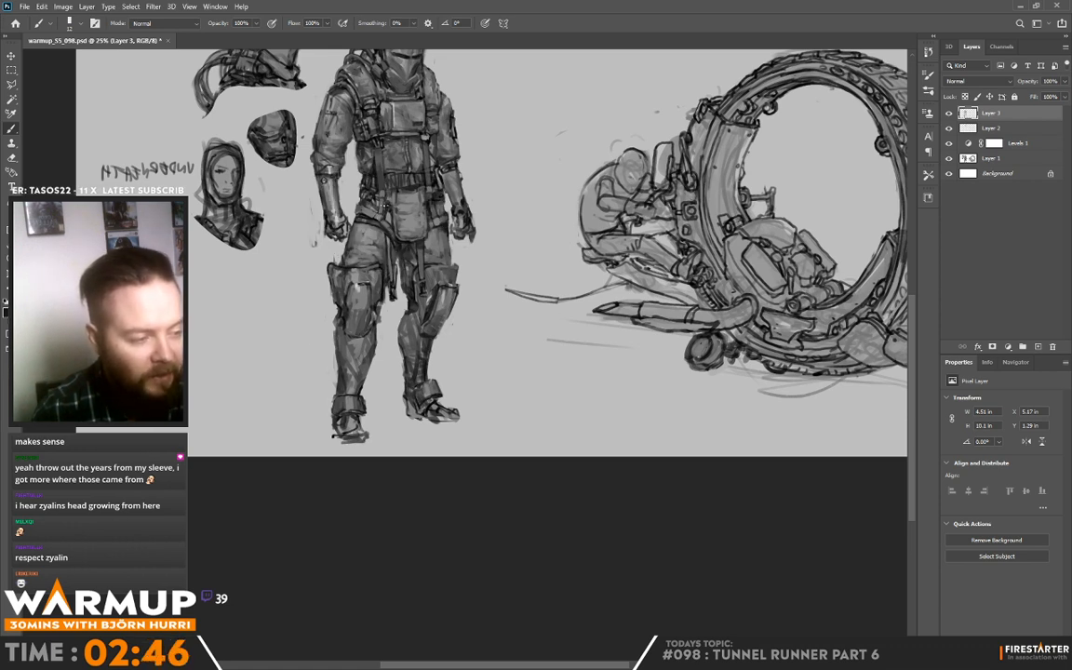
Step: Touch up the belt and hip on both sides of the pouch with a larger brush, and save the document
{"action": "right_click", "coordinate": [420, 151]}
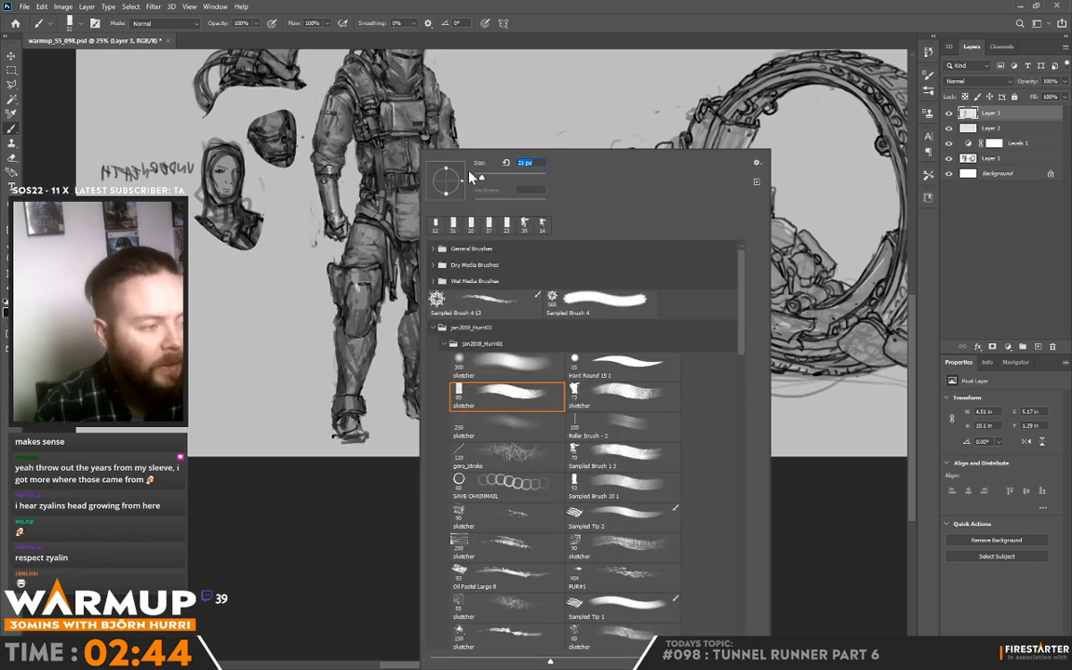
{"action": "left_click", "coordinate": [384, 192], "text": "alt"}
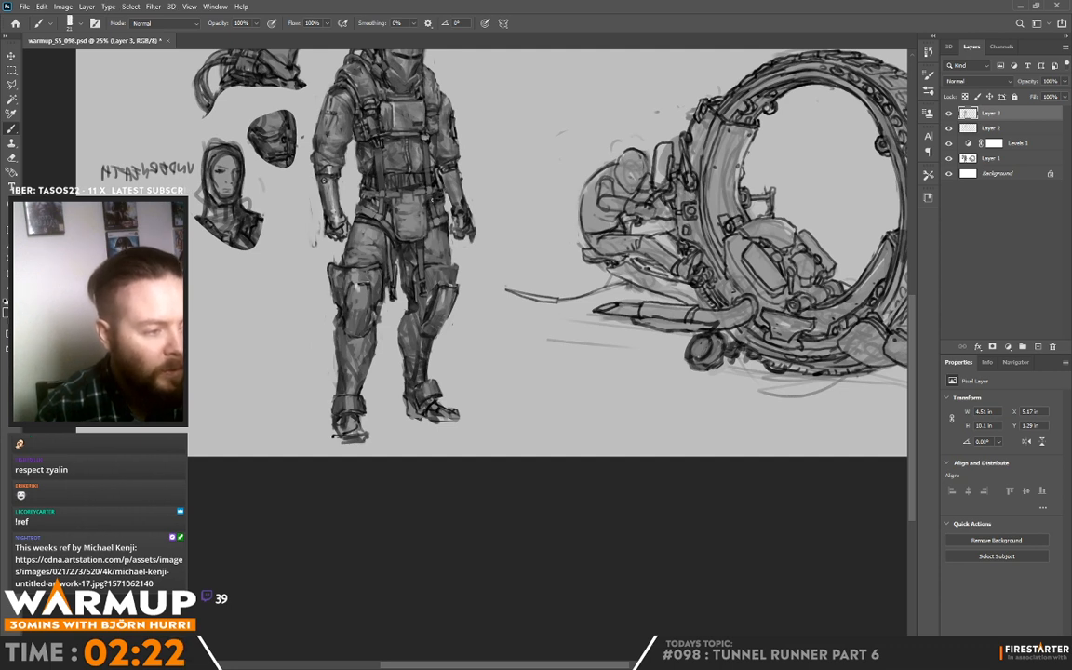
{"action": "left_click", "coordinate": [437, 196], "text": "alt"}
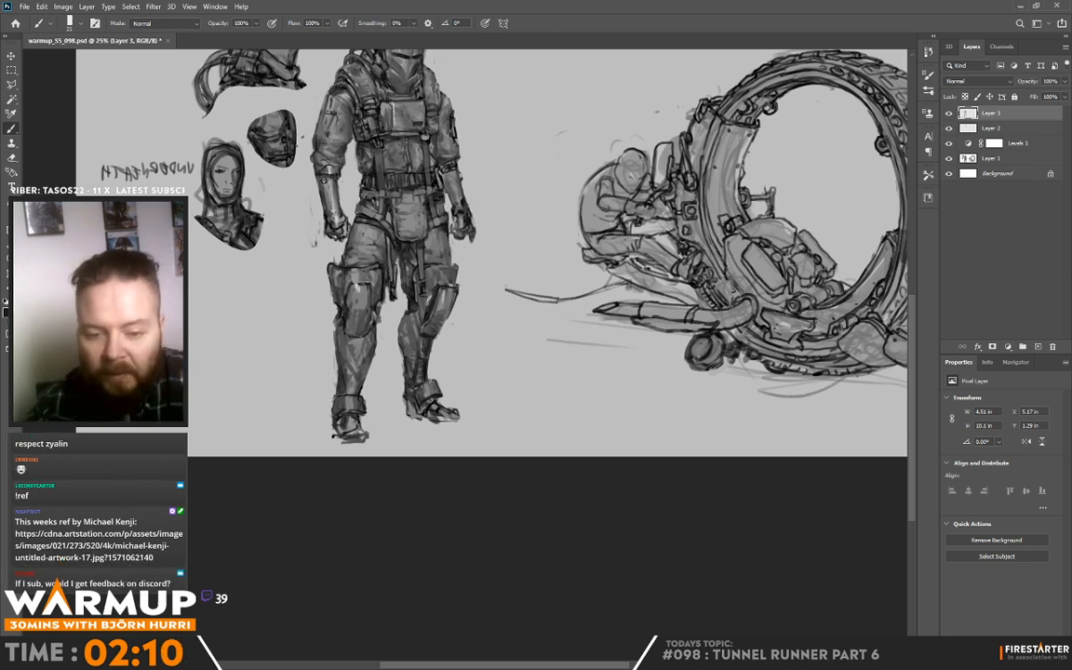
{"action": "key", "text": "ctrl+s"}
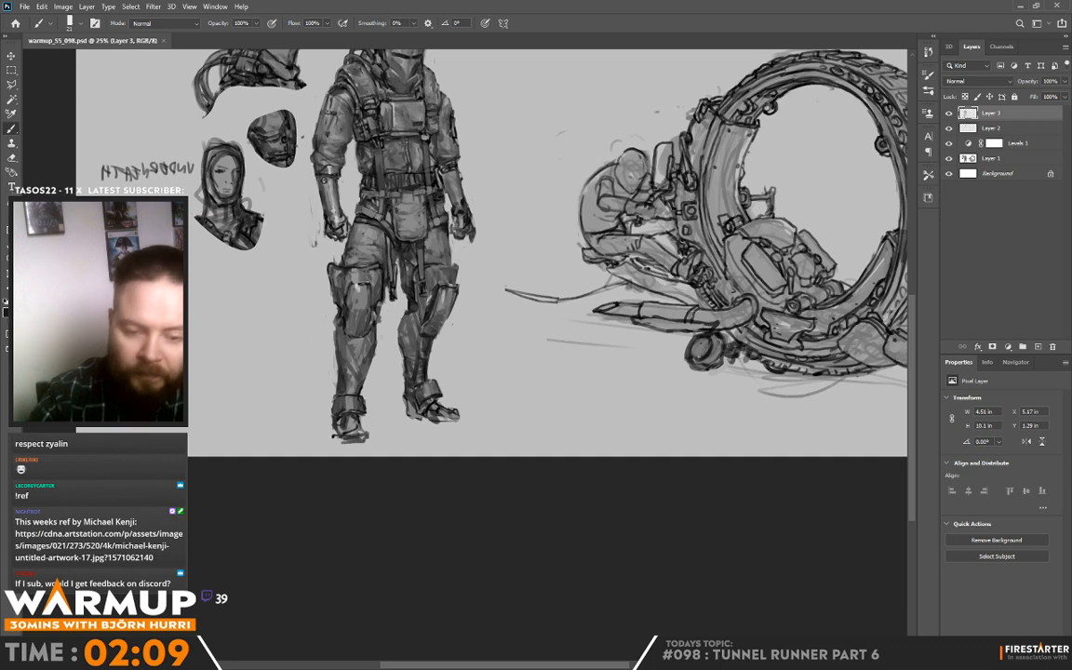
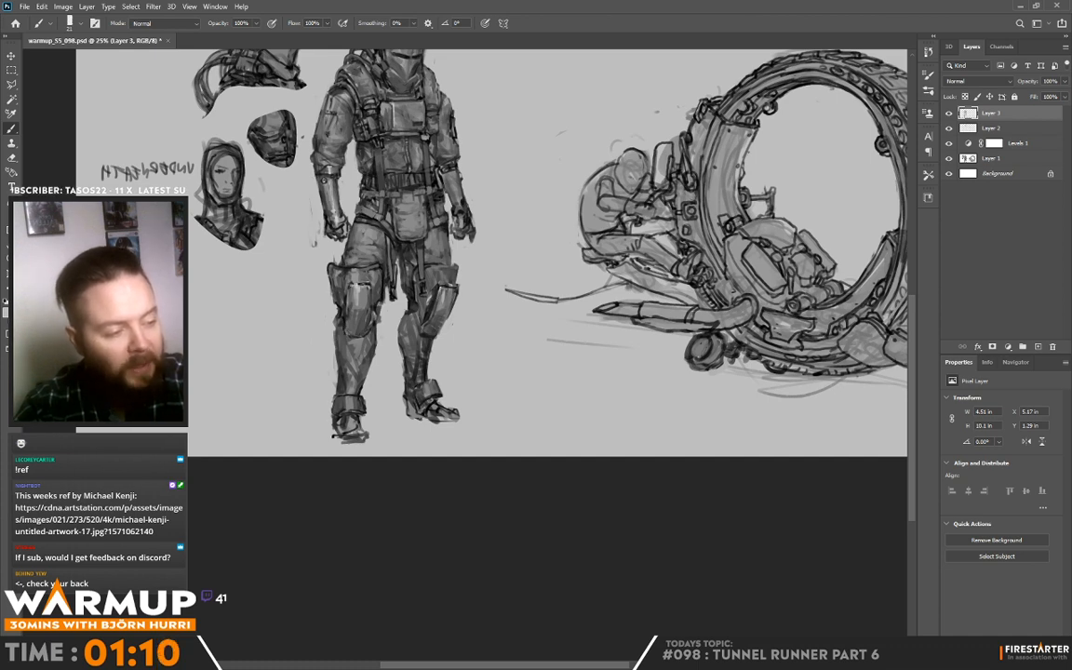
Step: Sample greys and shade the knee pad nearer the wheel vehicle and the inner edge of that leg
{"action": "left_click", "coordinate": [431, 285], "text": "alt"}
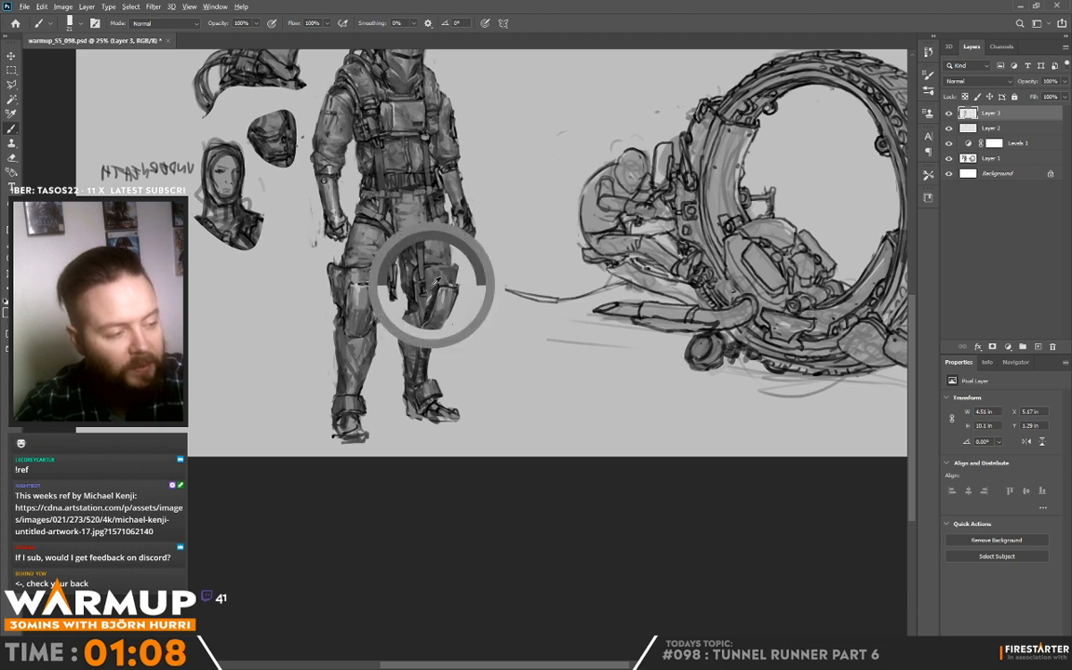
{"action": "mouse_move", "coordinate": [431, 299]}
{"action": "left_mouse_down"}
{"action": "mouse_move", "coordinate": [426, 312]}
{"action": "mouse_move", "coordinate": [427, 300]}
{"action": "left_mouse_up"}
{"action": "left_click", "coordinate": [426, 315], "text": "alt"}
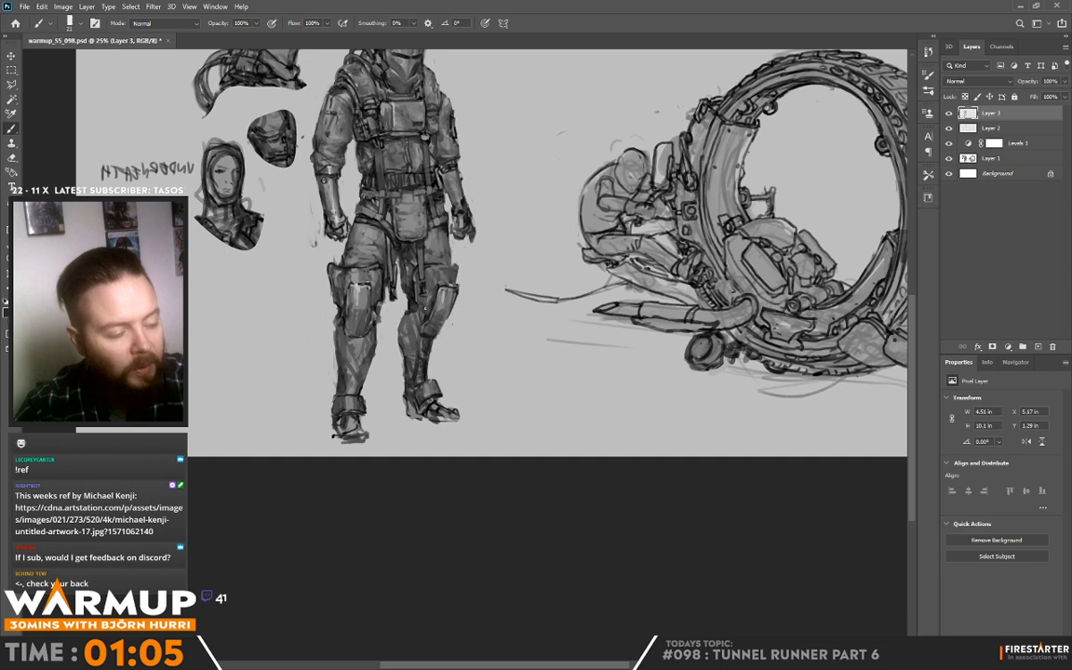
{"action": "left_click", "coordinate": [402, 289], "text": "alt"}
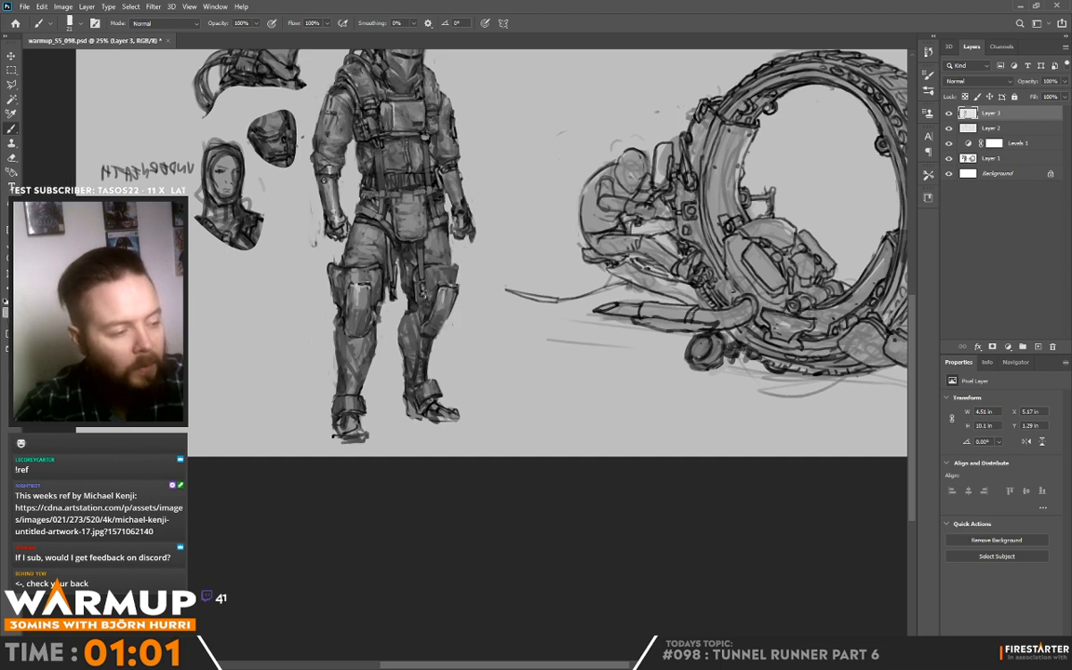
{"action": "left_click", "coordinate": [429, 293], "text": "alt"}
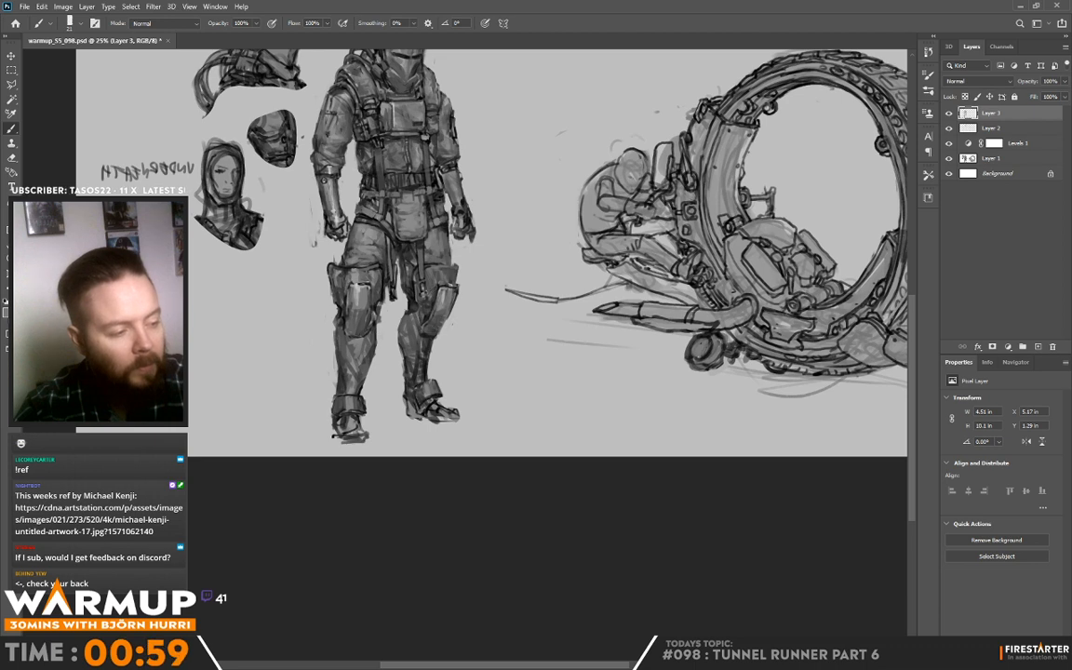
{"action": "left_click", "coordinate": [429, 300], "text": "alt"}
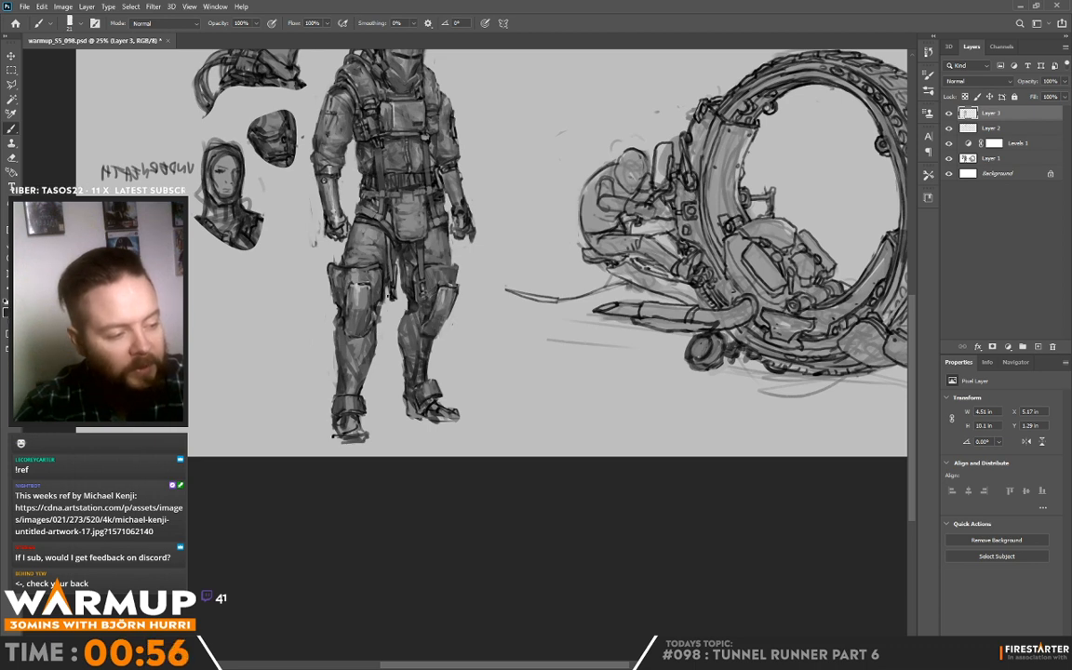
Step: Touch up the upper part of the knee pad on the leg nearer the head sketches
{"action": "left_click", "coordinate": [359, 296], "text": "alt"}
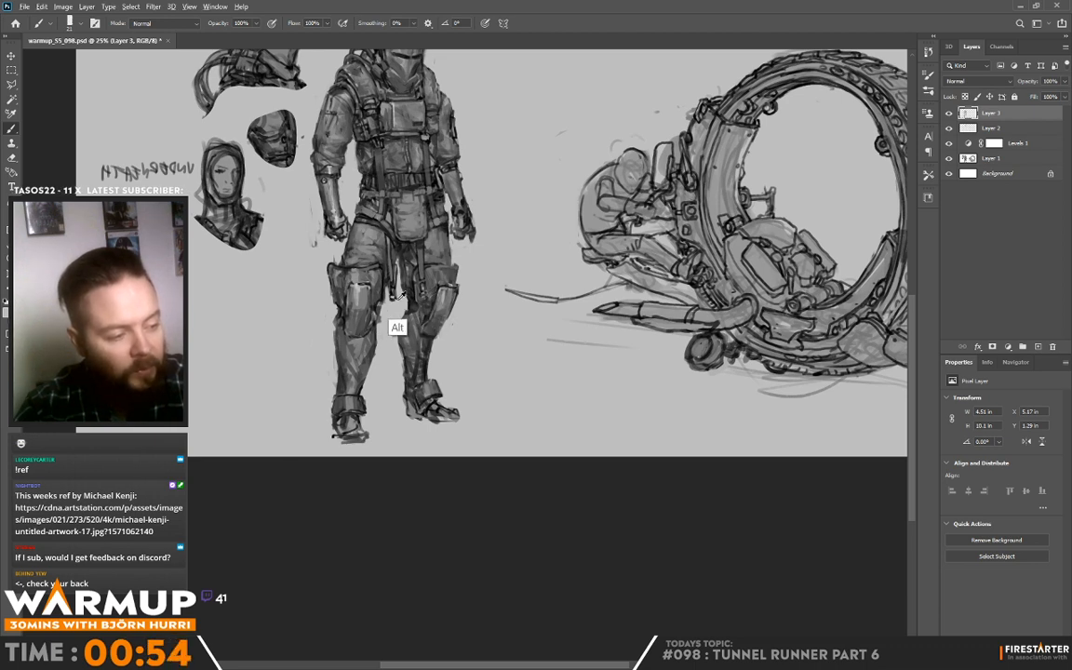
{"action": "left_click", "coordinate": [355, 275], "text": "alt"}
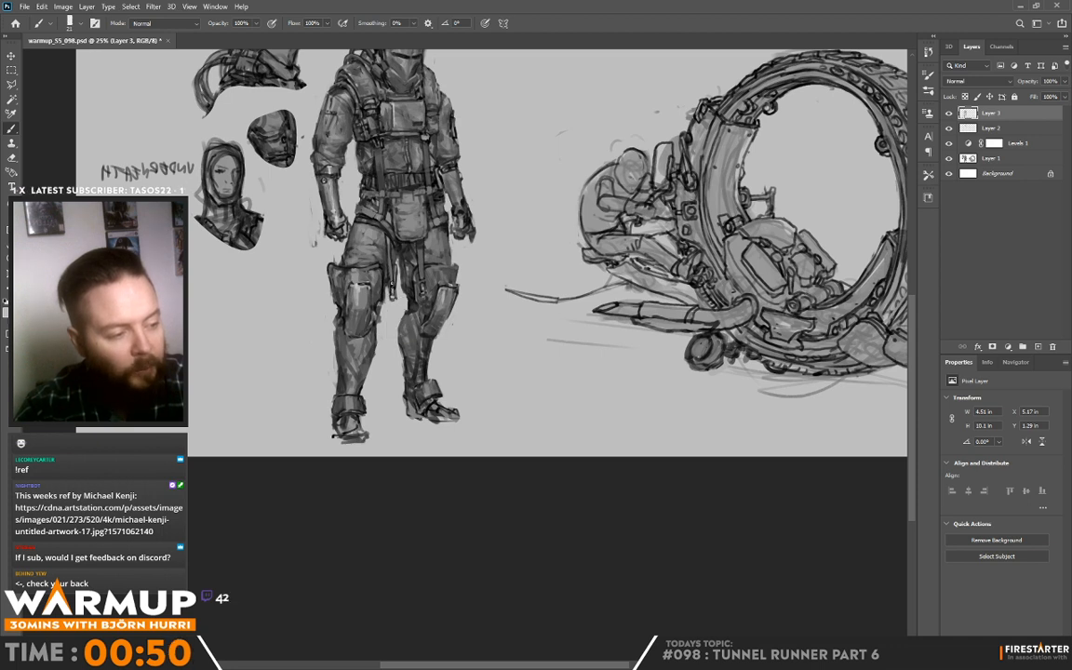
{"action": "left_click", "coordinate": [353, 277], "text": "alt"}
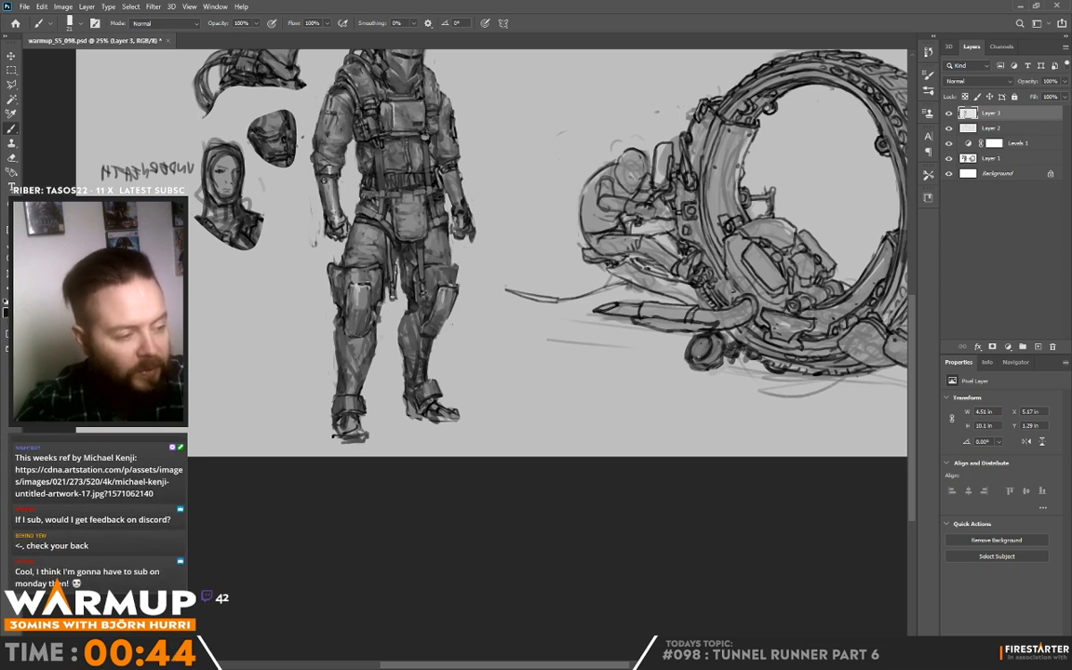
Step: Shade the hanging strap and inner thigh beside the pouch on the side nearer the head sketches, using sampled greys
{"action": "left_click", "coordinate": [391, 275], "text": "alt"}
{"action": "mouse_move", "coordinate": [392, 267]}
{"action": "left_mouse_down"}
{"action": "mouse_move", "coordinate": [392, 244]}
{"action": "mouse_move", "coordinate": [352, 231]}
{"action": "mouse_move", "coordinate": [353, 249]}
{"action": "left_mouse_up"}
{"action": "left_click", "coordinate": [395, 245], "text": "alt"}
{"action": "left_click", "coordinate": [390, 233], "text": "alt"}
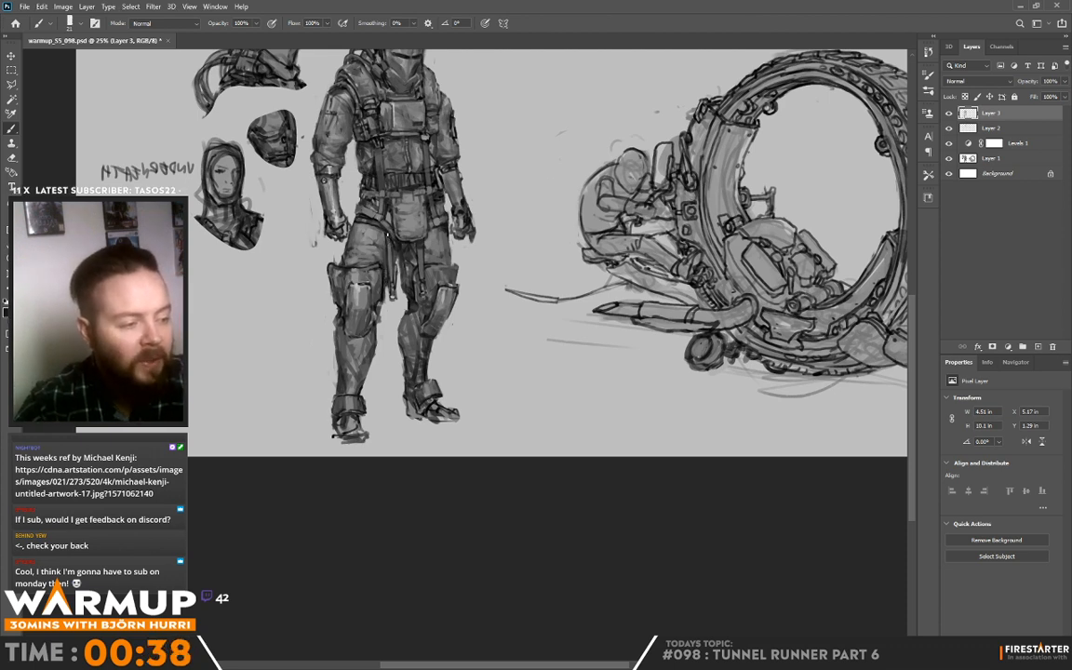
{"action": "left_click", "coordinate": [350, 207], "text": "alt"}
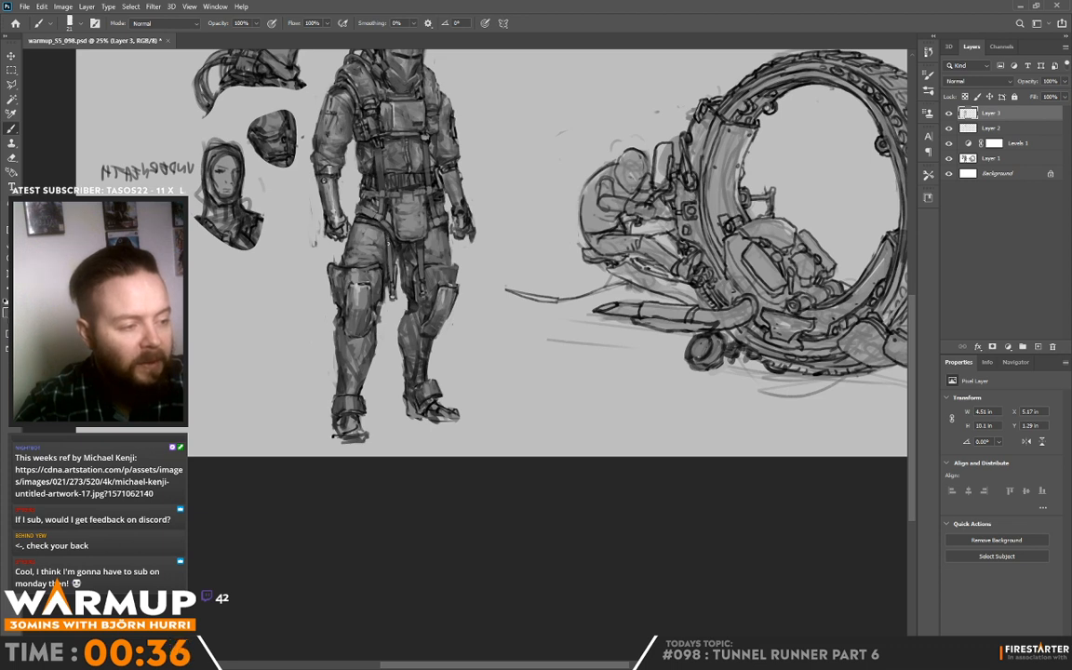
{"action": "left_click", "coordinate": [386, 255], "text": "alt"}
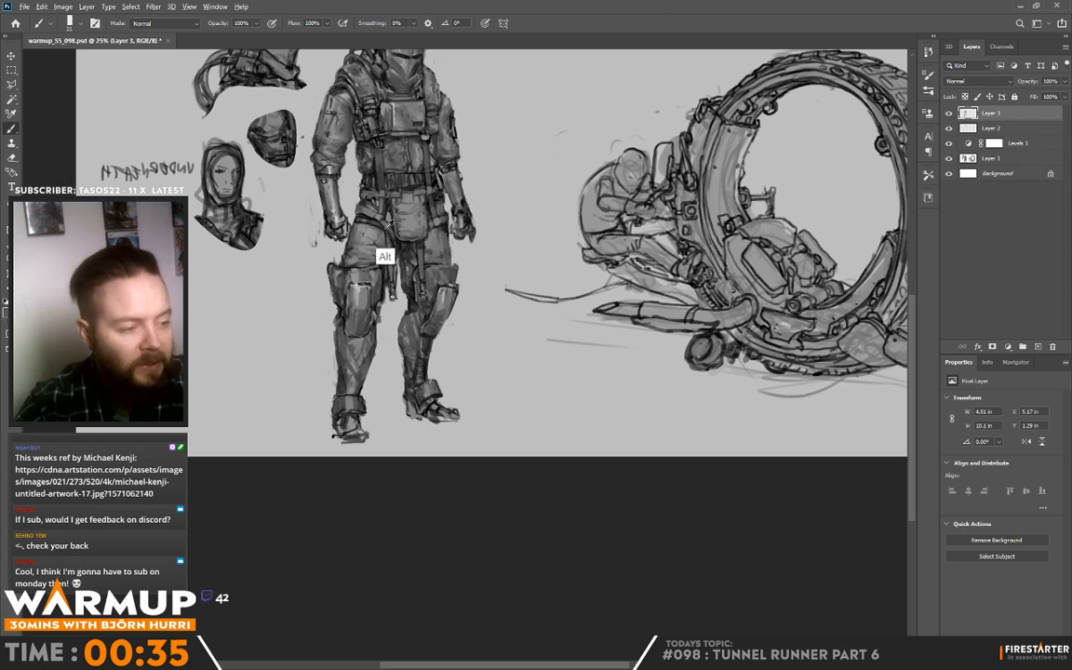
{"action": "left_click_drag", "start_coordinate": [391, 249], "coordinate": [392, 283]}
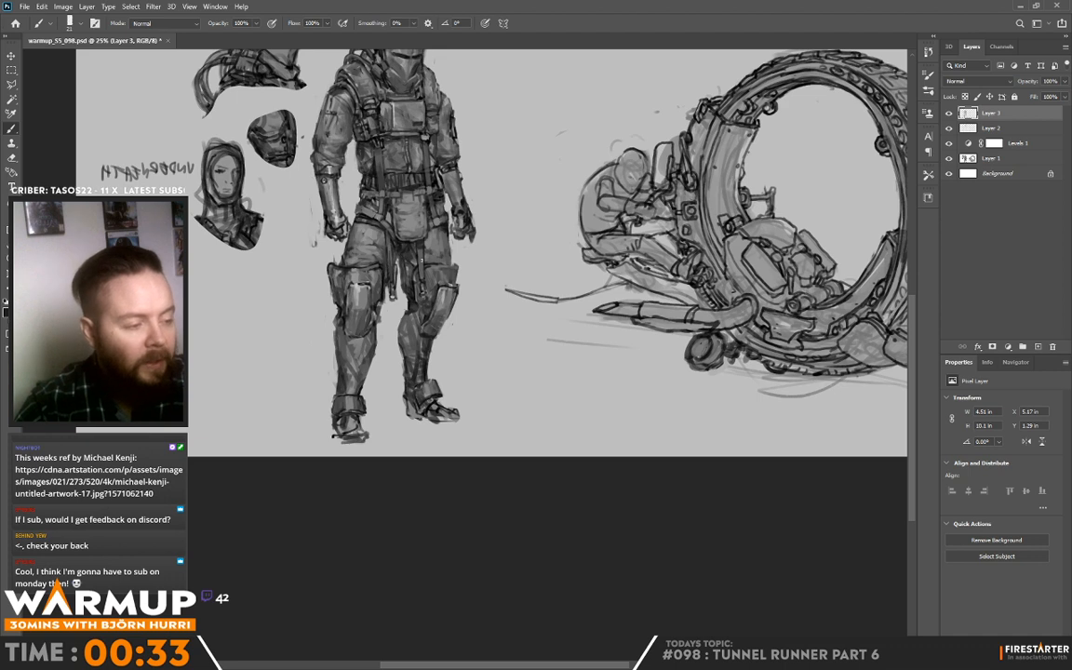
Step: Touch up the strap below the pouch on the side nearer the wheel vehicle, and save the document
{"action": "left_click", "coordinate": [424, 273], "text": "alt"}
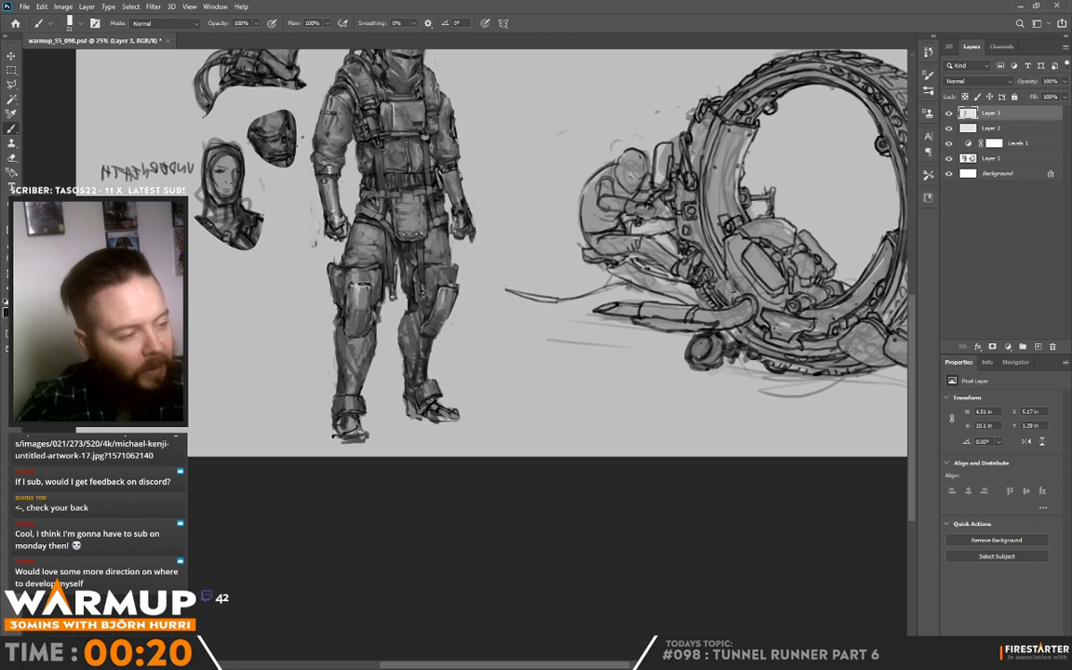
{"action": "left_click_drag", "start_coordinate": [511, 164], "coordinate": [506, 227]}
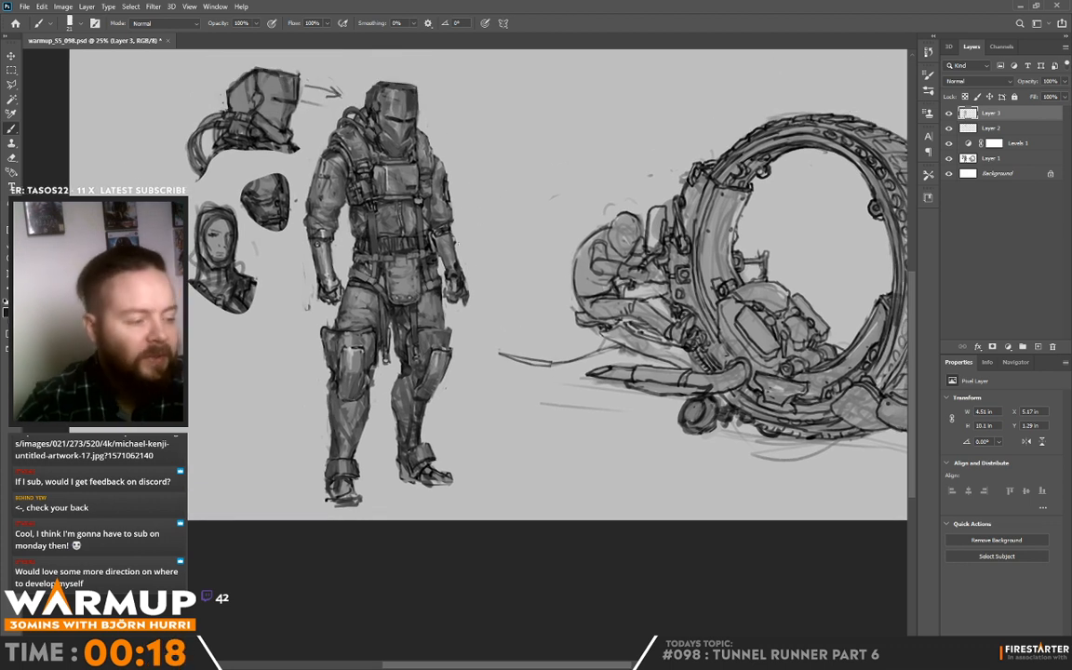
{"action": "left_click", "coordinate": [477, 369], "text": "alt"}
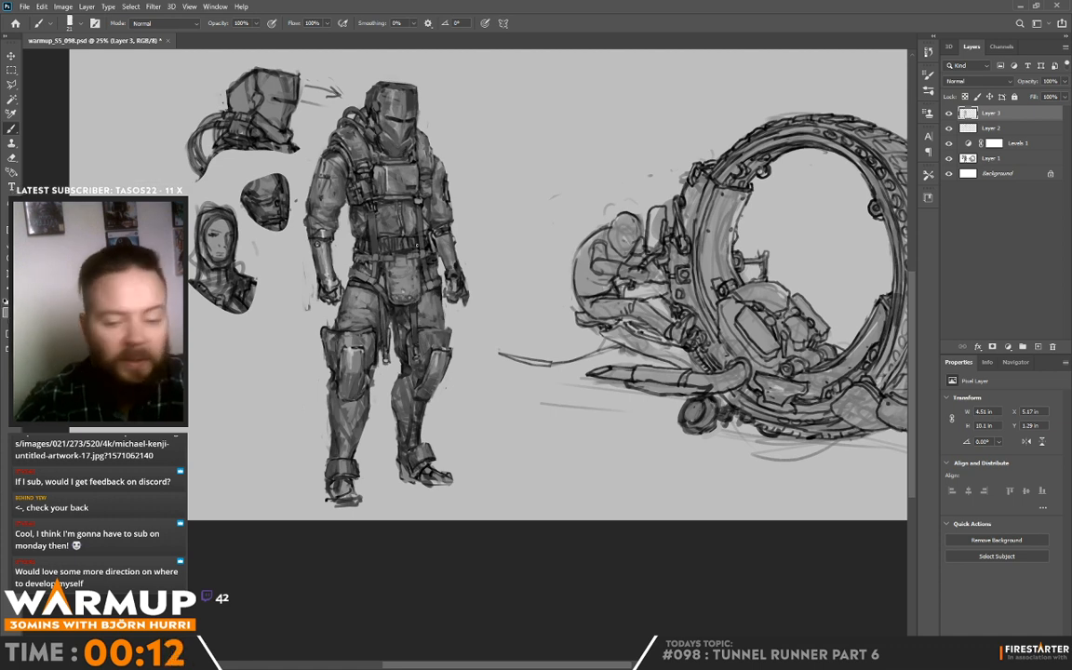
{"action": "key", "text": "ctrl+s"}
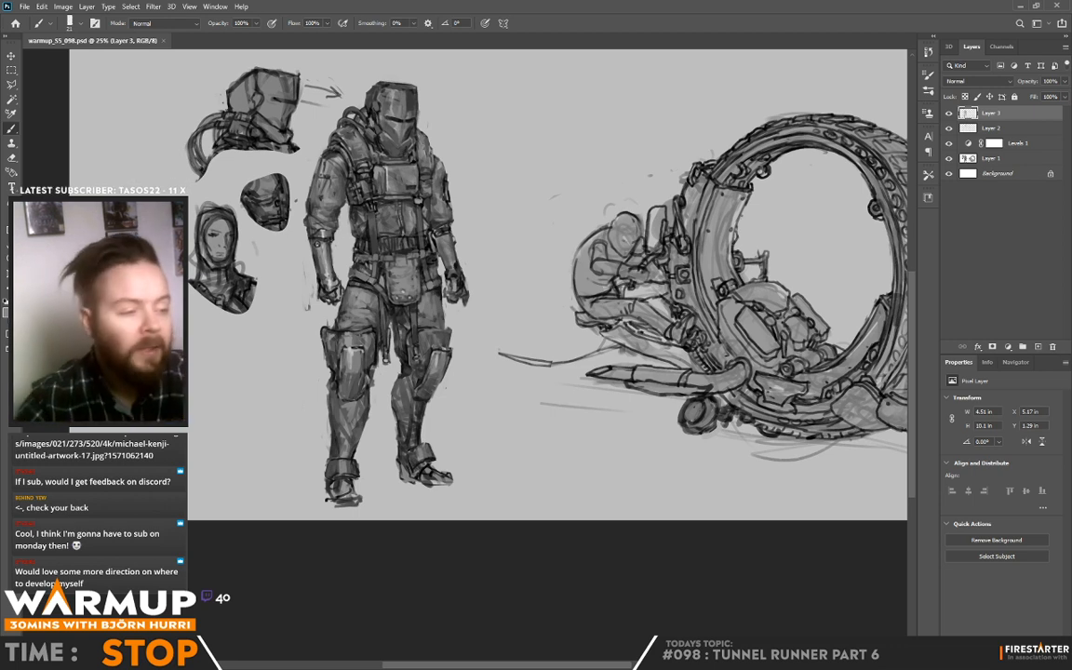
Step: Undo the last brush stroke and touch up the upper arm nearer the head sketches
{"action": "key", "text": "ctrl+z"}
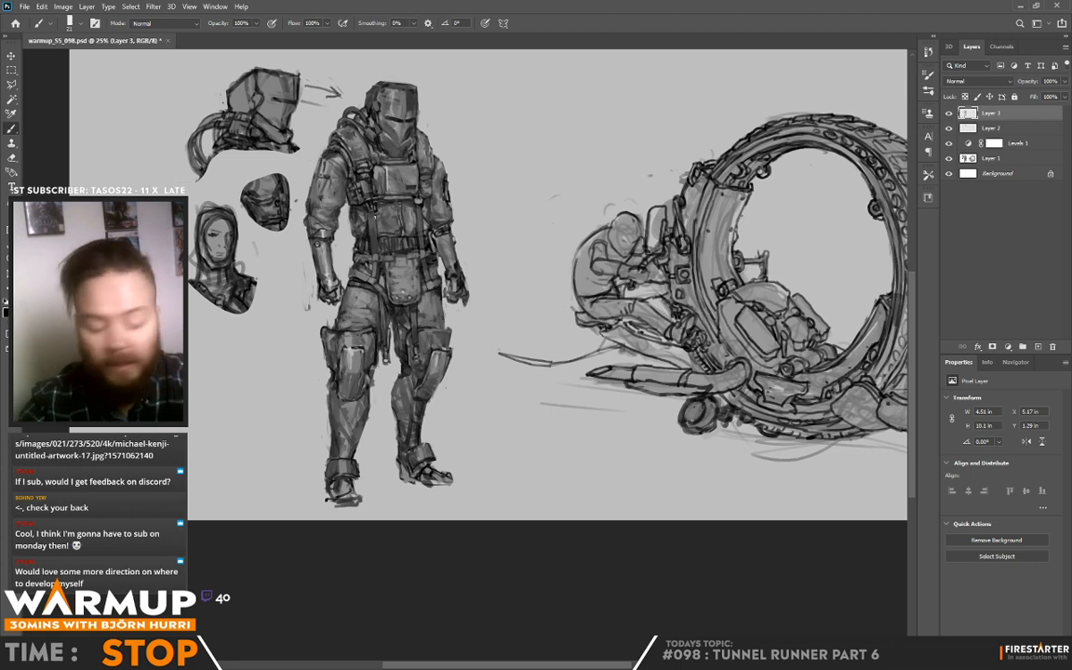
{"action": "left_click_drag", "start_coordinate": [338, 196], "coordinate": [342, 212]}
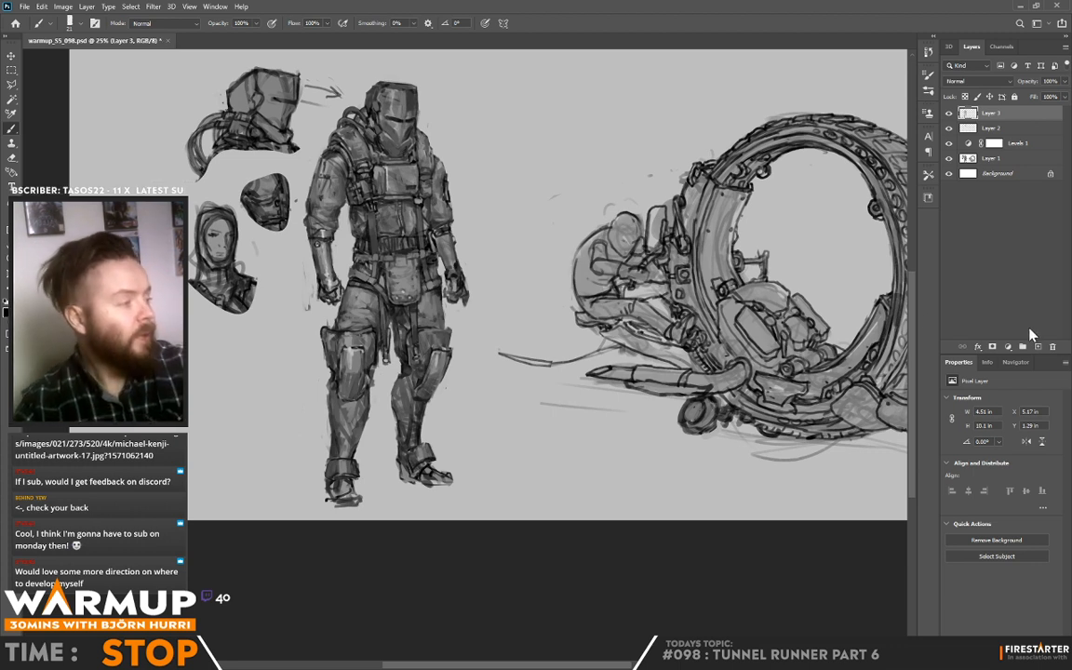
Step: Add a new layer above Layer 3 in Overlay blend mode and switch the paint colour to white
{"action": "key", "text": "ctrl+shift+alt+n"}
{"action": "left_click", "coordinate": [967, 81]}
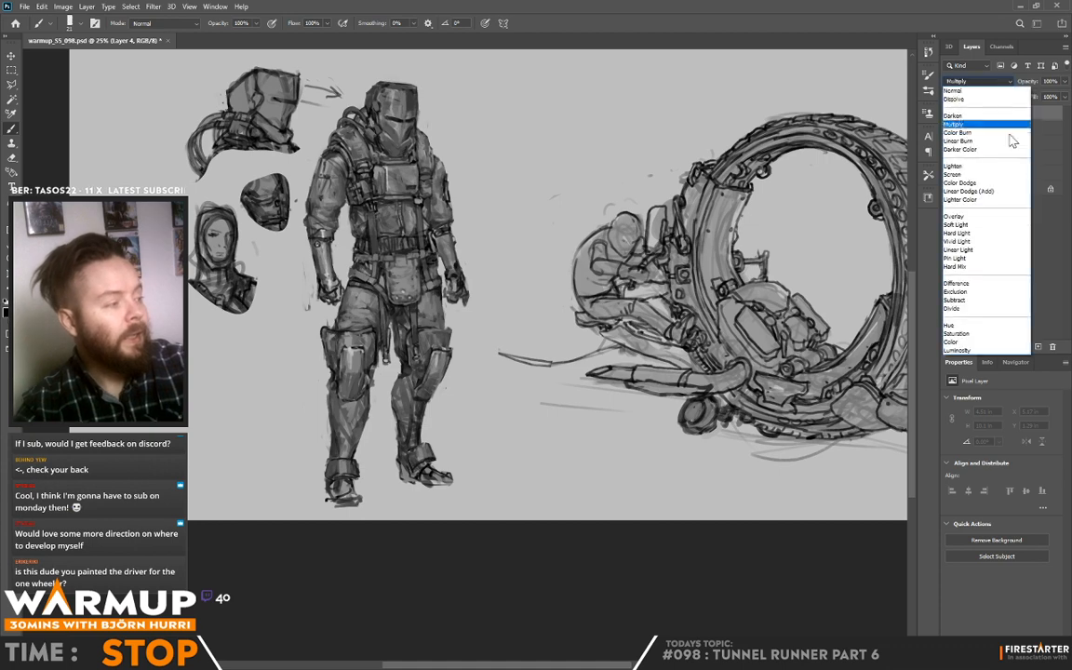
{"action": "left_click", "coordinate": [977, 199]}
{"action": "left_click", "coordinate": [491, 149]}
{"action": "key", "text": "x"}
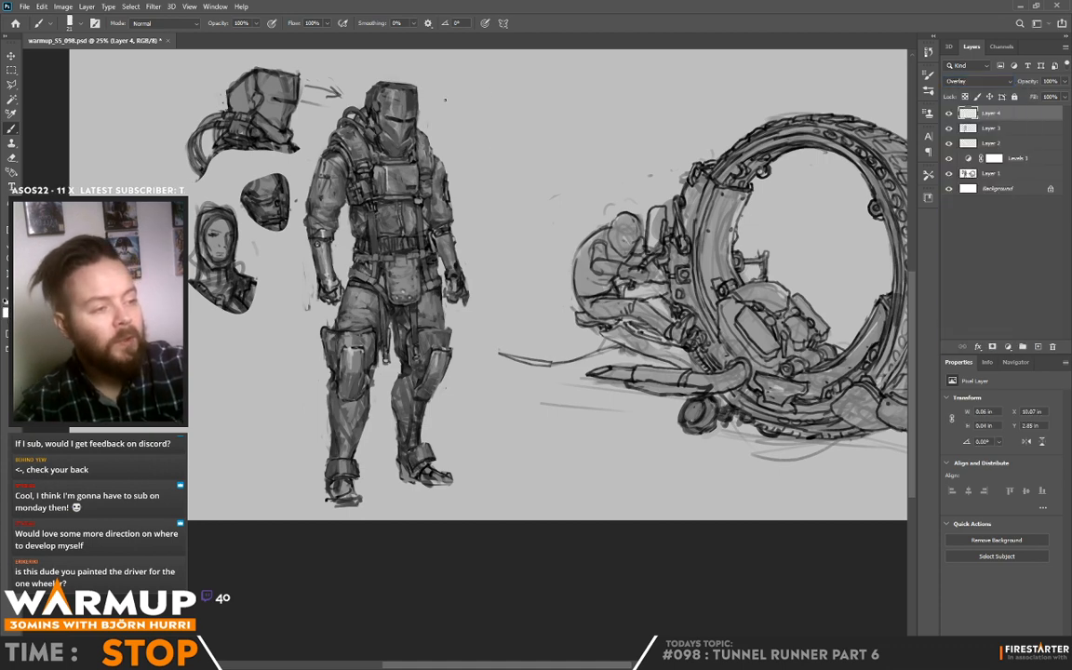
Step: Choose another brush and paint white overlay highlights on the figure's helmet, shoulder and torso
{"action": "right_click", "coordinate": [452, 96]}
{"action": "left_click", "coordinate": [508, 121]}
{"action": "left_click", "coordinate": [394, 94]}
{"action": "mouse_move", "coordinate": [395, 88]}
{"action": "left_mouse_down"}
{"action": "mouse_move", "coordinate": [400, 121]}
{"action": "mouse_move", "coordinate": [387, 113]}
{"action": "mouse_move", "coordinate": [386, 142]}
{"action": "mouse_move", "coordinate": [373, 100]}
{"action": "left_mouse_up"}
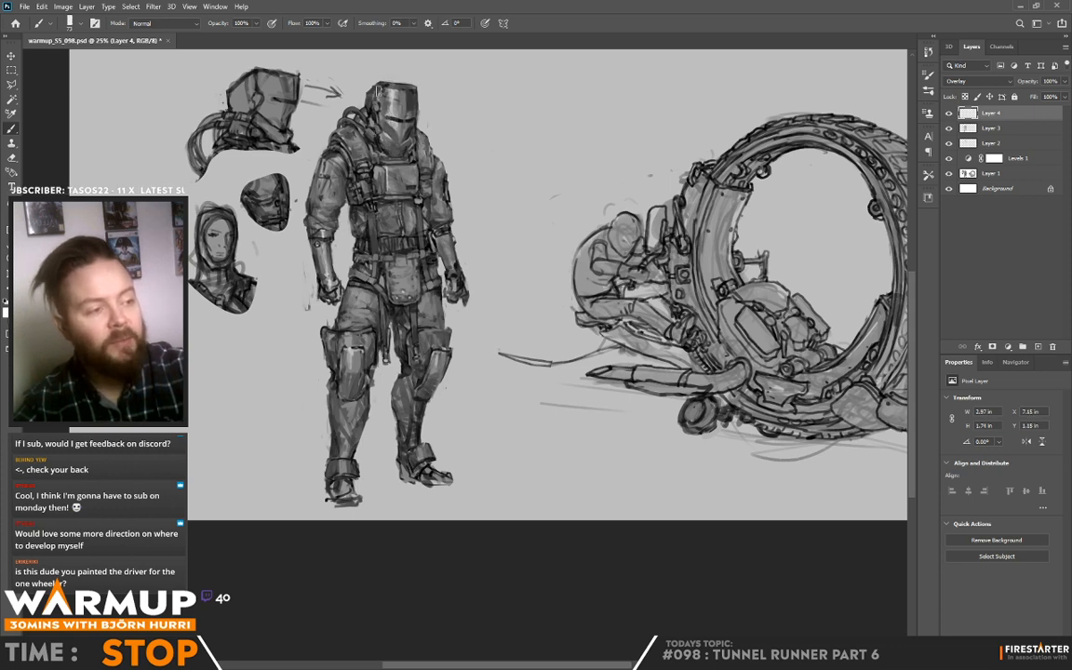
{"action": "mouse_move", "coordinate": [356, 151]}
{"action": "left_mouse_down"}
{"action": "mouse_move", "coordinate": [364, 167]}
{"action": "mouse_move", "coordinate": [323, 145]}
{"action": "mouse_move", "coordinate": [329, 161]}
{"action": "left_mouse_up"}
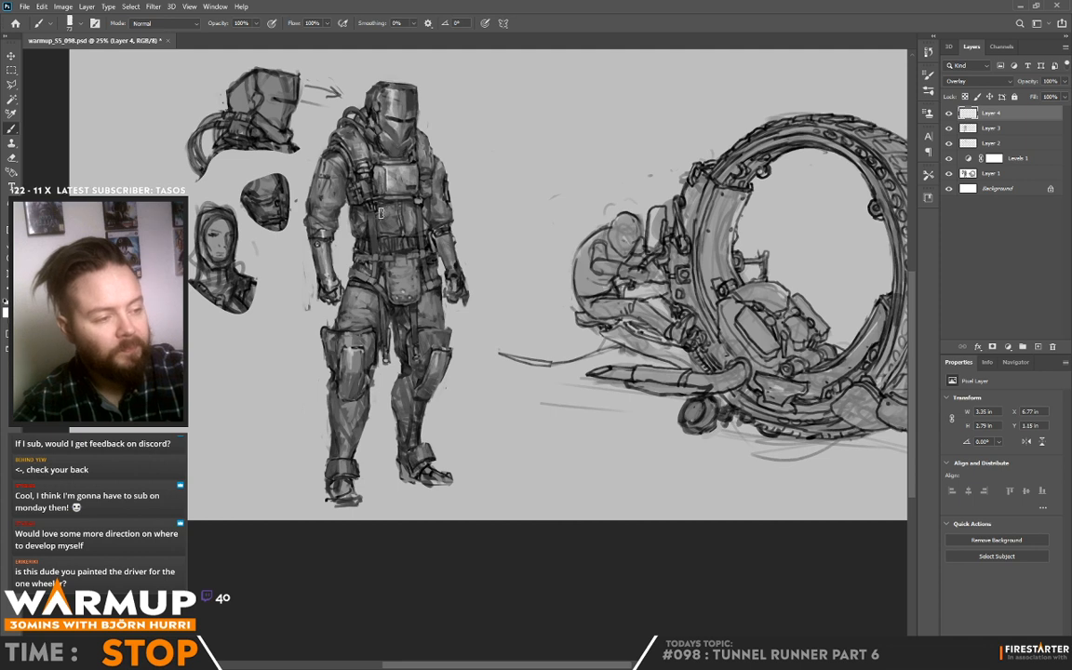
{"action": "left_click_drag", "start_coordinate": [358, 214], "coordinate": [364, 254]}
Step: Paint bright vertical highlights on the knee pad of the leg nearer the head sketches
{"action": "key", "text": "e"}
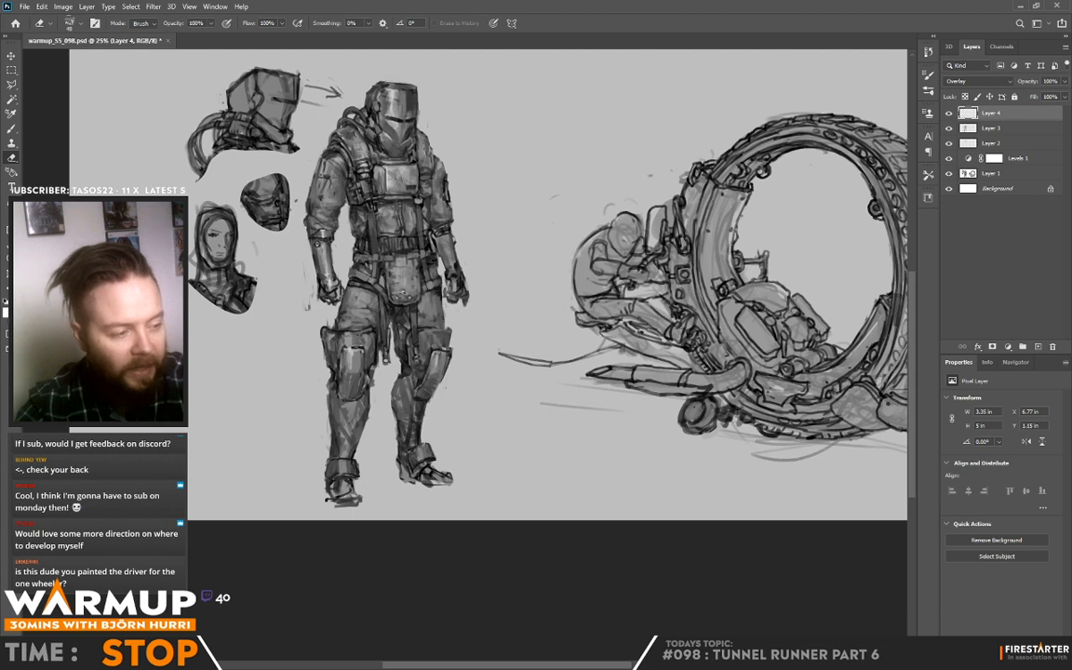
{"action": "key", "text": "b"}
{"action": "left_click_drag", "start_coordinate": [351, 351], "coordinate": [352, 374]}
{"action": "left_click_drag", "start_coordinate": [358, 352], "coordinate": [357, 374]}
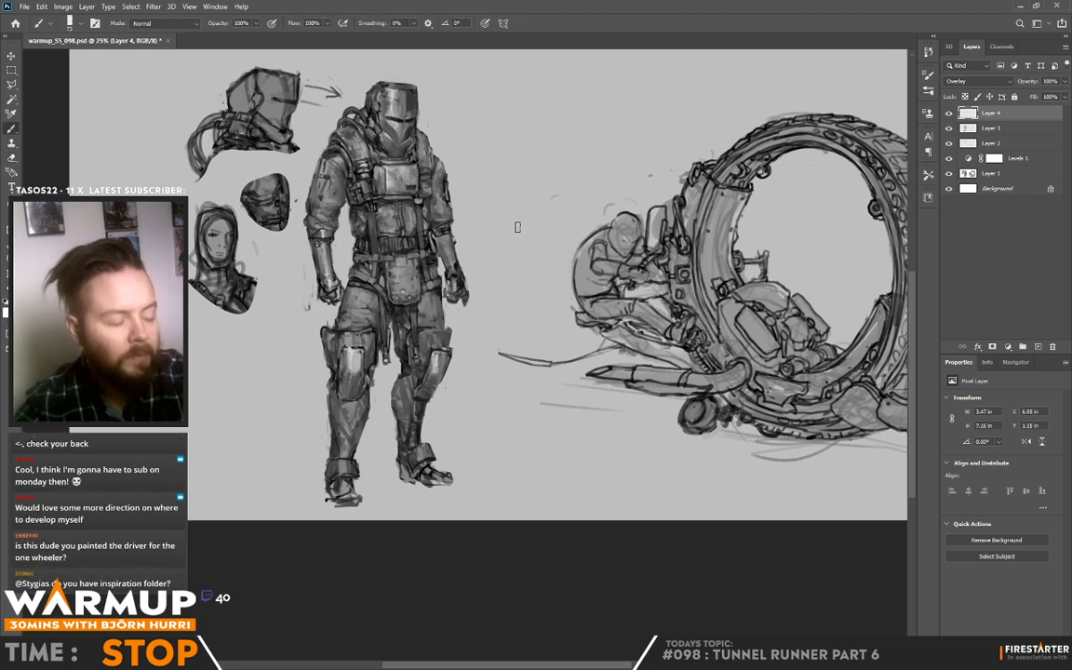
Step: Reduce the brush size for finer overlay highlights on the figure, and save the document
{"action": "key", "text": "e"}
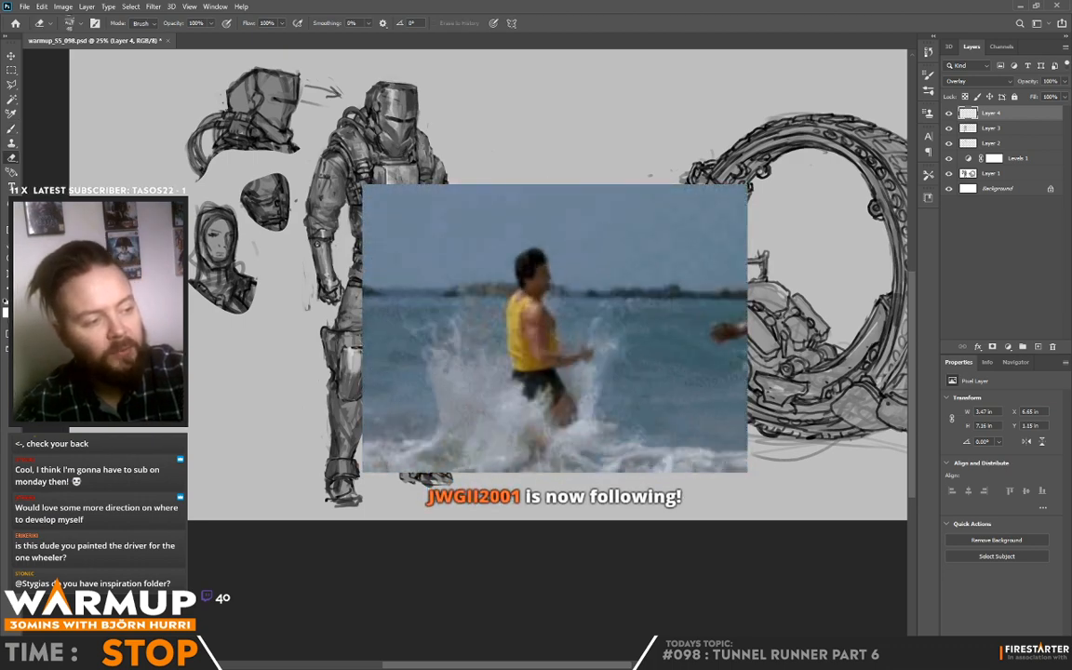
{"action": "key", "text": "b"}
{"action": "right_click", "coordinate": [573, 129]}
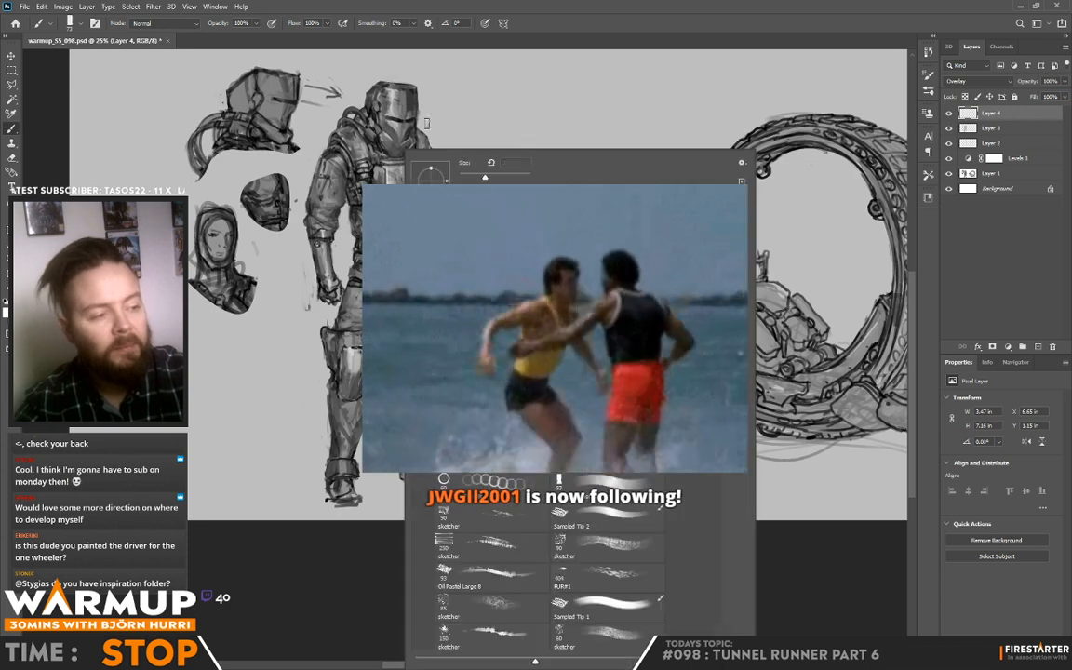
{"action": "left_click", "coordinate": [464, 176]}
{"action": "key", "text": "Return"}
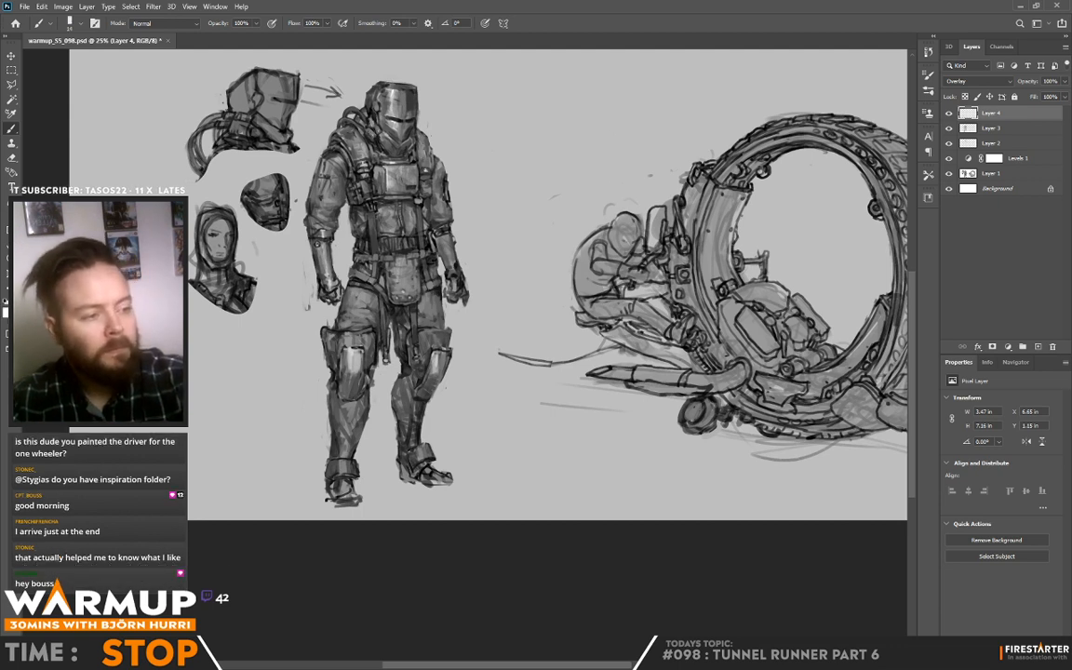
{"action": "key", "text": "ctrl+s"}
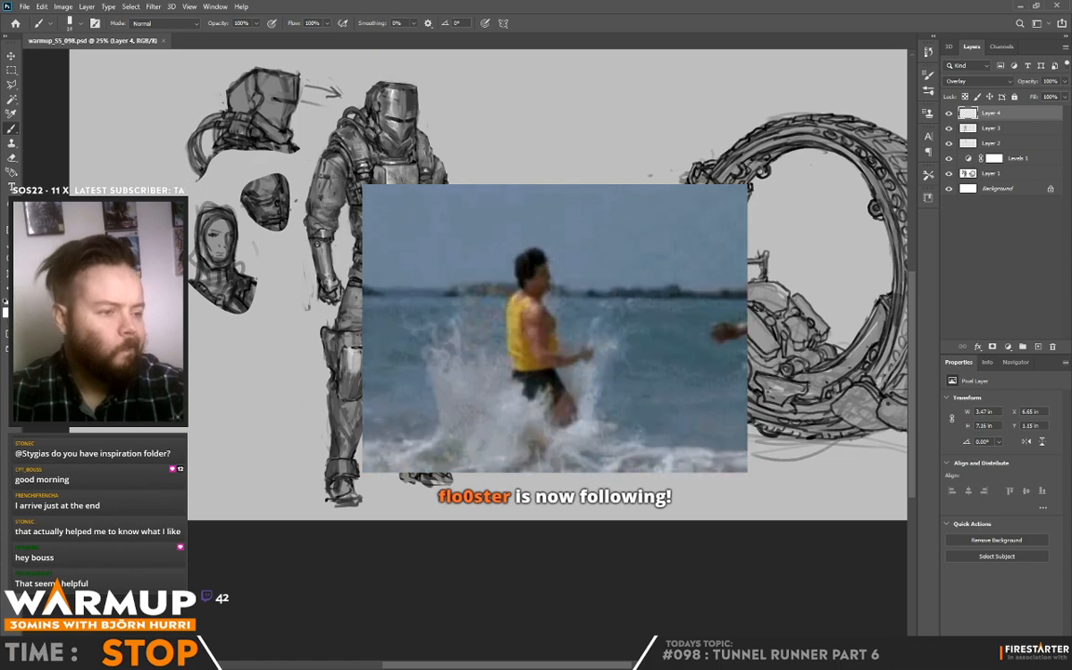
Step: Select around the whole standing figure with the Polygonal Lasso and copy the merged artwork to a new layer
{"action": "key", "text": "l"}
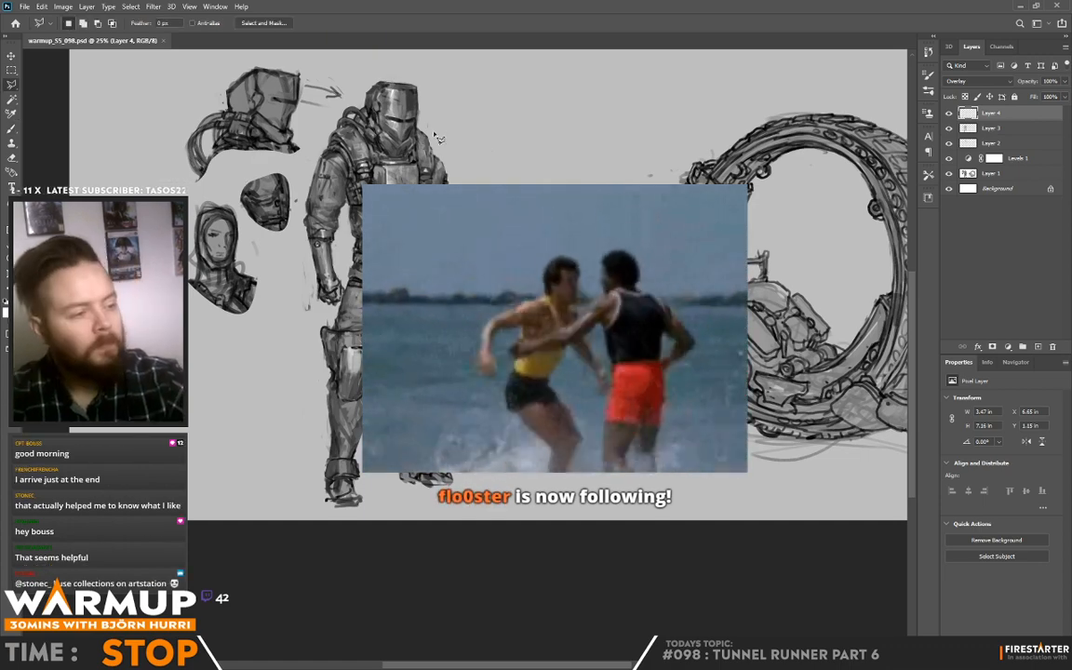
{"action": "left_click", "coordinate": [319, 146]}
{"action": "left_click", "coordinate": [322, 130]}
{"action": "left_click", "coordinate": [358, 83]}
{"action": "left_click", "coordinate": [442, 58]}
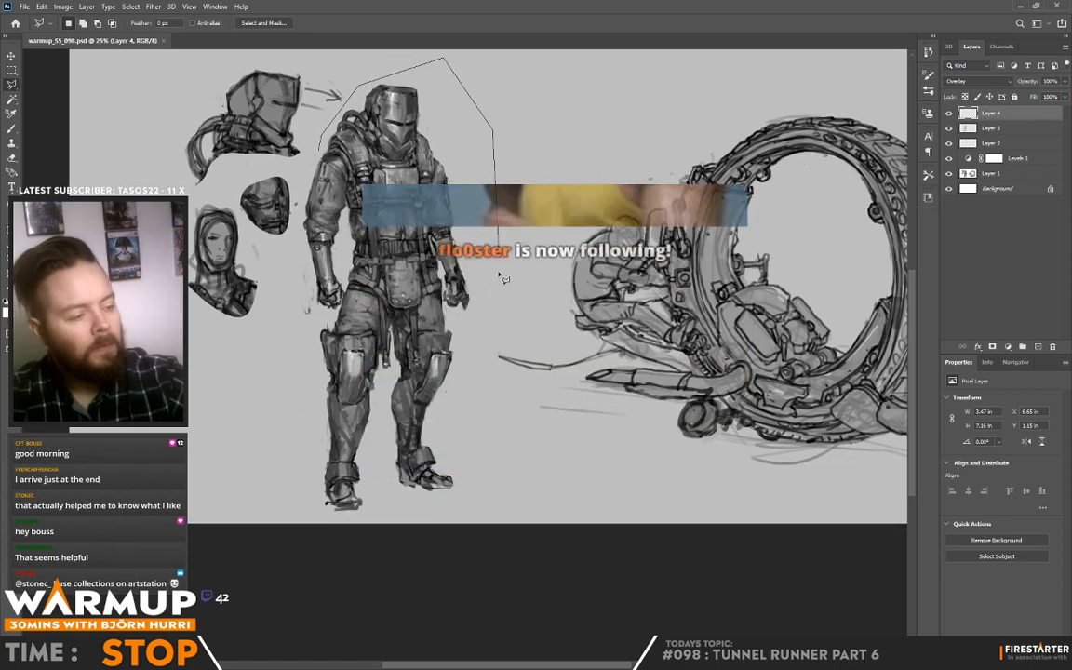
{"action": "left_click", "coordinate": [493, 126]}
{"action": "left_click", "coordinate": [498, 292]}
{"action": "left_click", "coordinate": [475, 512]}
{"action": "left_click", "coordinate": [400, 538]}
{"action": "left_click", "coordinate": [271, 493]}
{"action": "left_click", "coordinate": [275, 316]}
{"action": "left_click", "coordinate": [320, 146]}
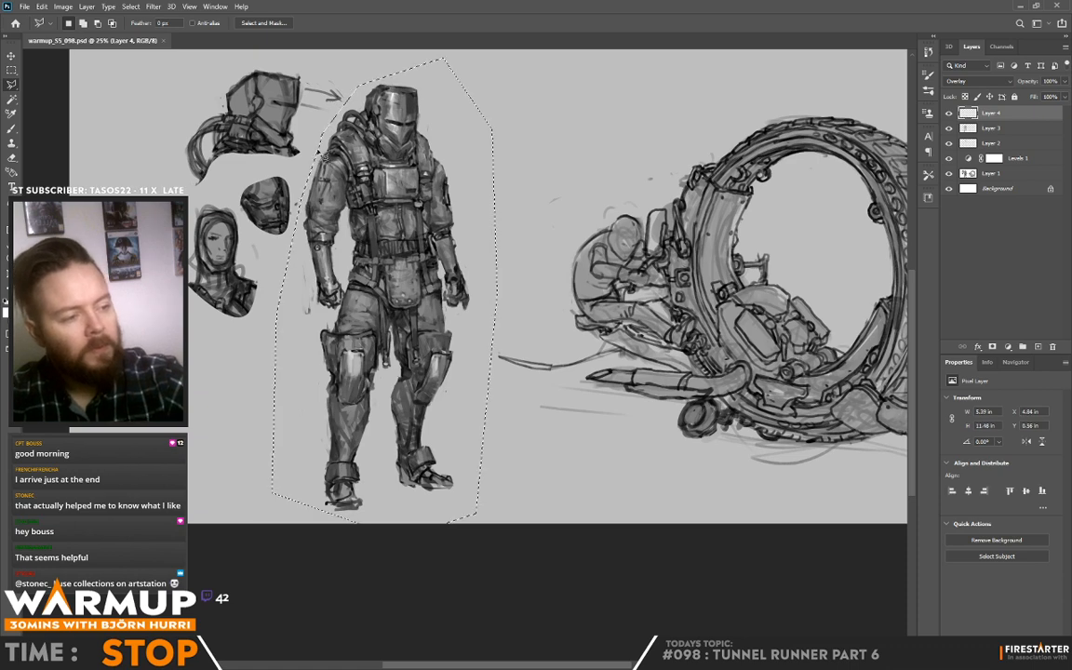
{"action": "key", "text": "ctrl+j"}
Step: Reshape the copied standing figure in Liquify using the Forward Warp tool with a brush size of 273
{"action": "left_click", "coordinate": [154, 7]}
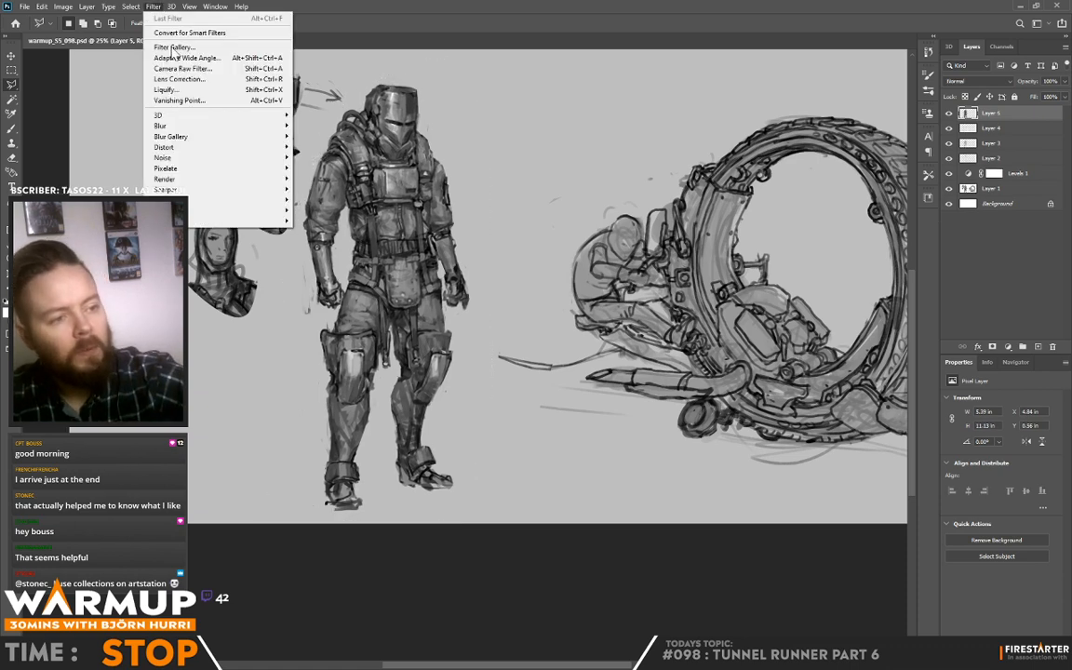
{"action": "left_click", "coordinate": [183, 89]}
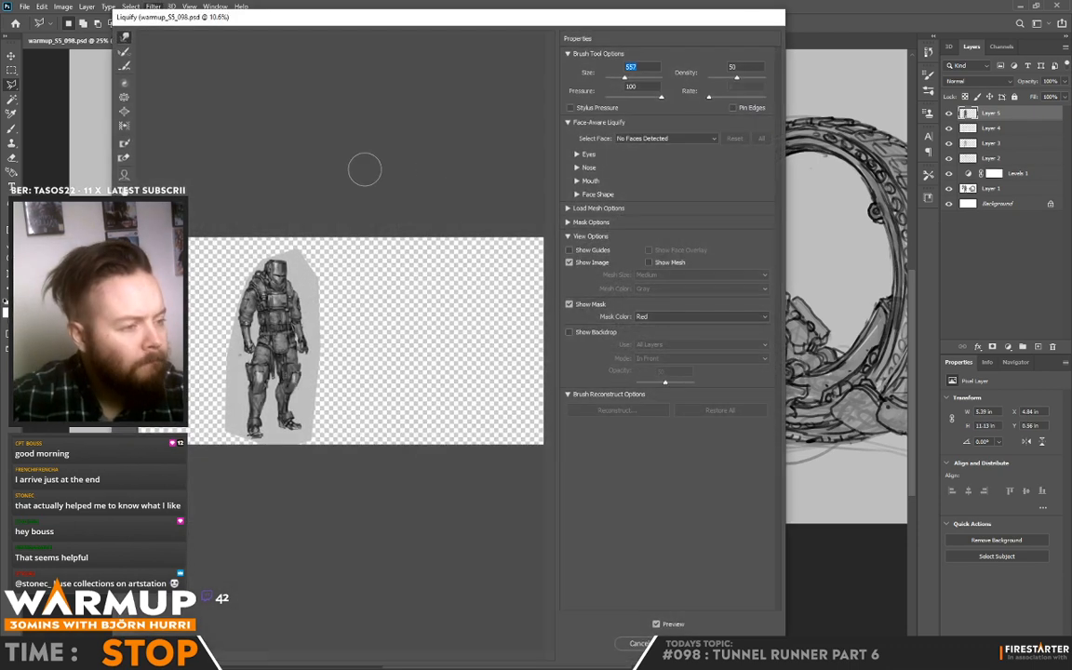
{"action": "left_click", "coordinate": [266, 287]}
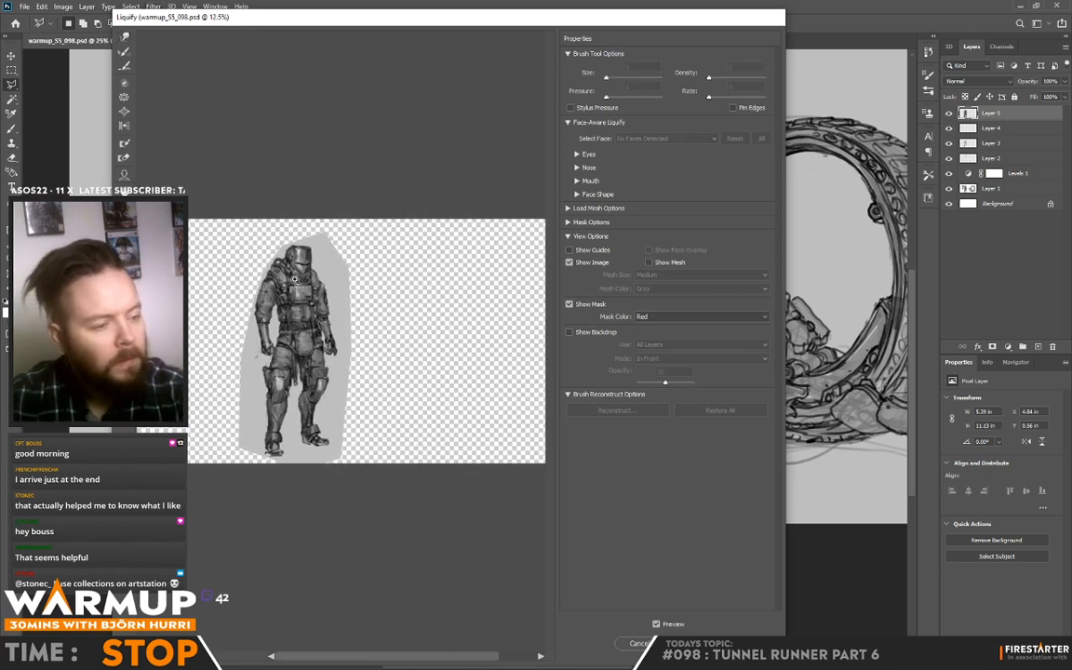
{"action": "left_click", "coordinate": [297, 281]}
{"action": "left_click", "coordinate": [124, 35]}
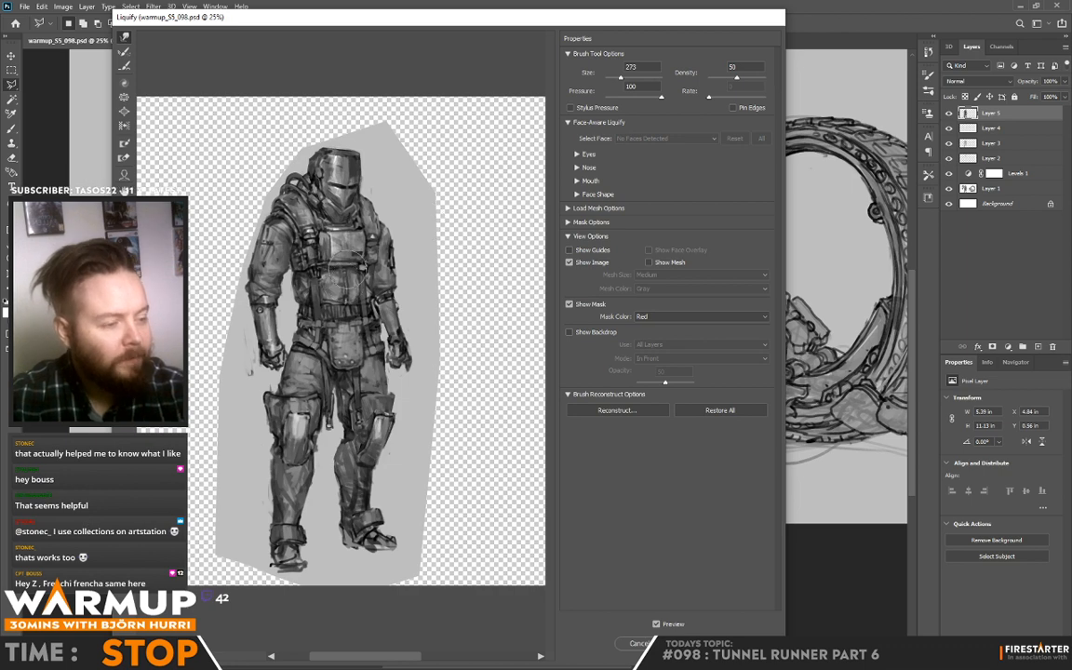
{"action": "key", "text": "Return"}
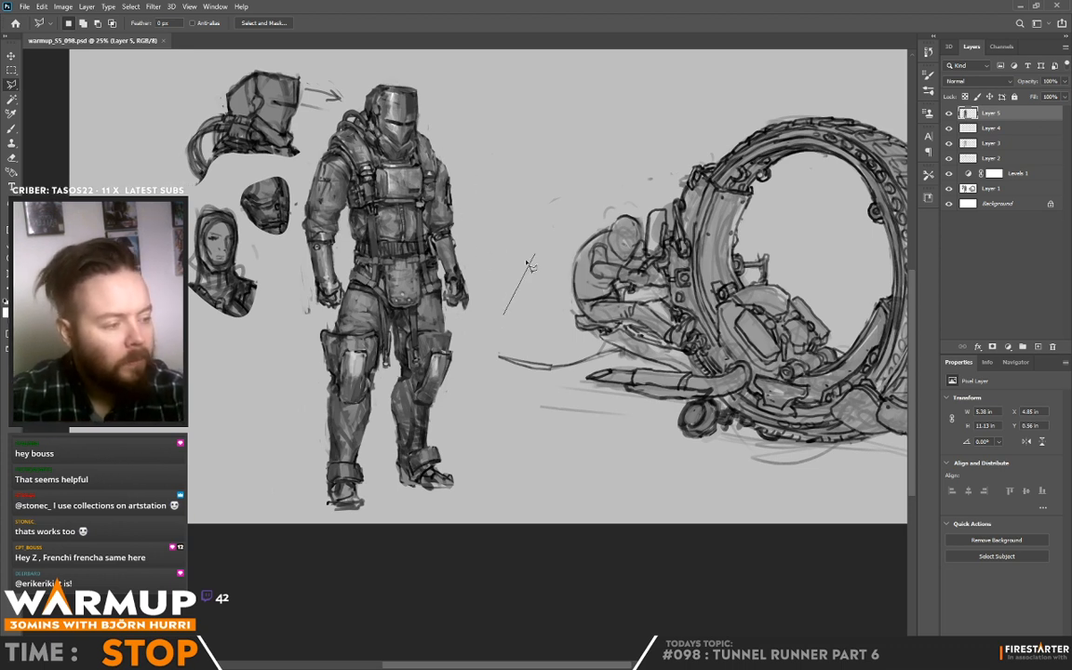
Step: Select around the side-view helmet, its arrow and the mask sketch with the Polygonal Lasso
{"action": "left_click", "coordinate": [503, 314]}
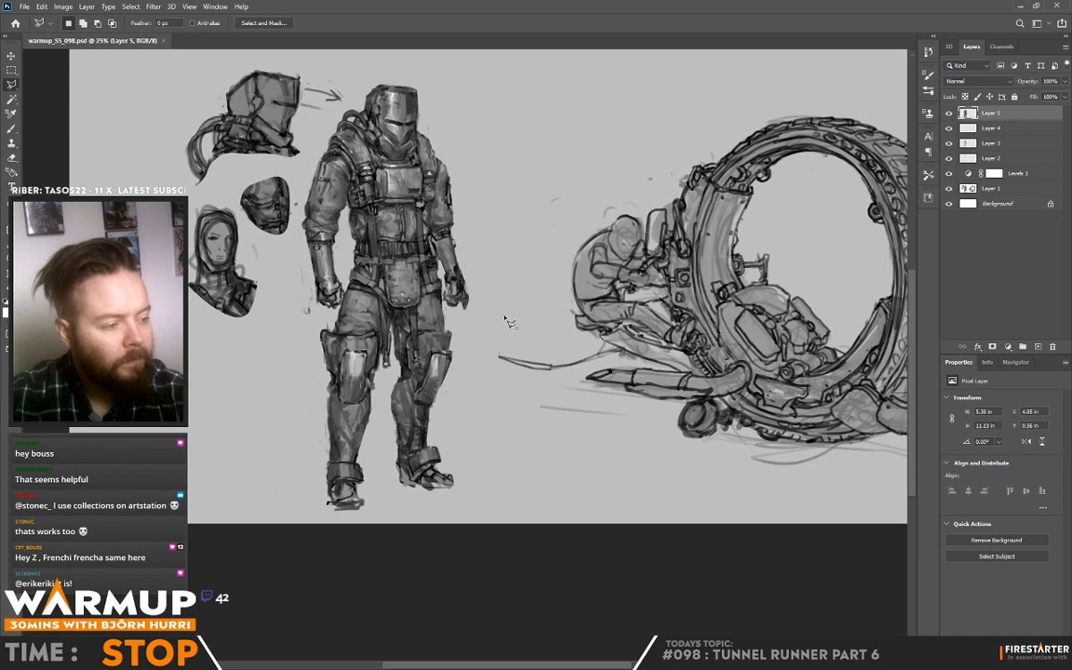
{"action": "left_click", "coordinate": [314, 135]}
{"action": "left_click", "coordinate": [350, 91]}
{"action": "left_click", "coordinate": [237, 51]}
{"action": "left_click", "coordinate": [141, 119]}
{"action": "left_click", "coordinate": [149, 172]}
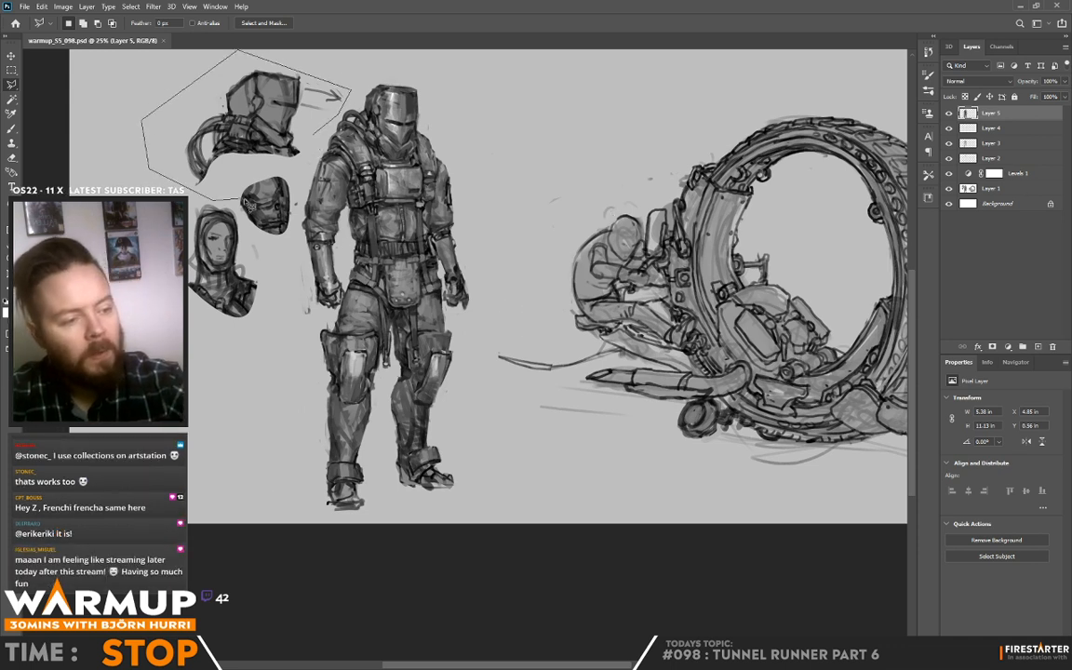
{"action": "left_click", "coordinate": [290, 241]}
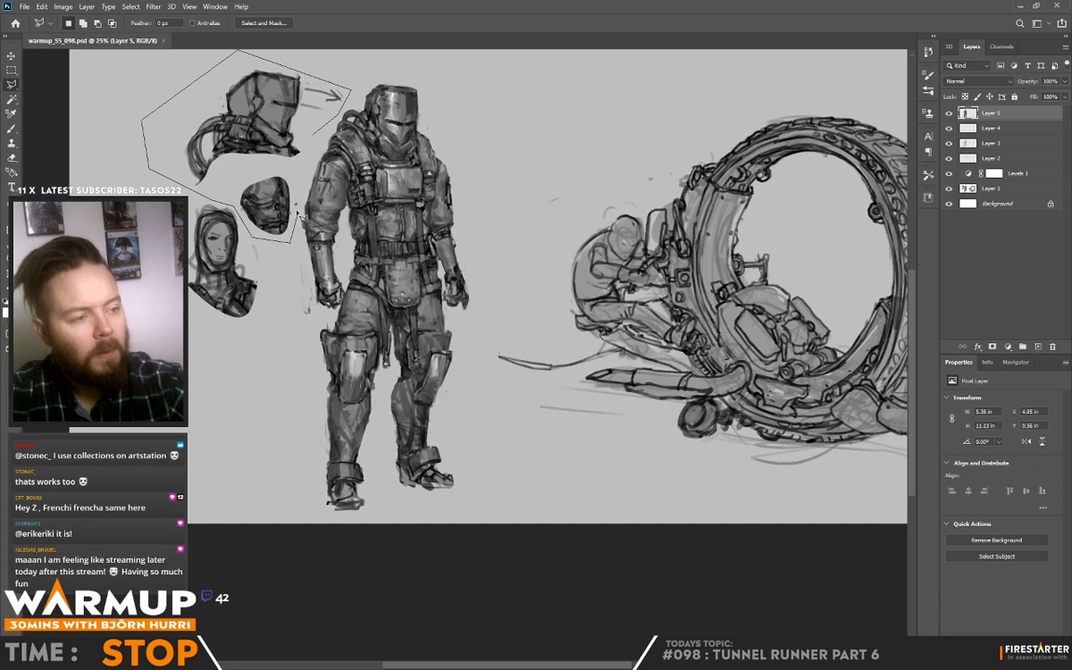
{"action": "left_click", "coordinate": [314, 134]}
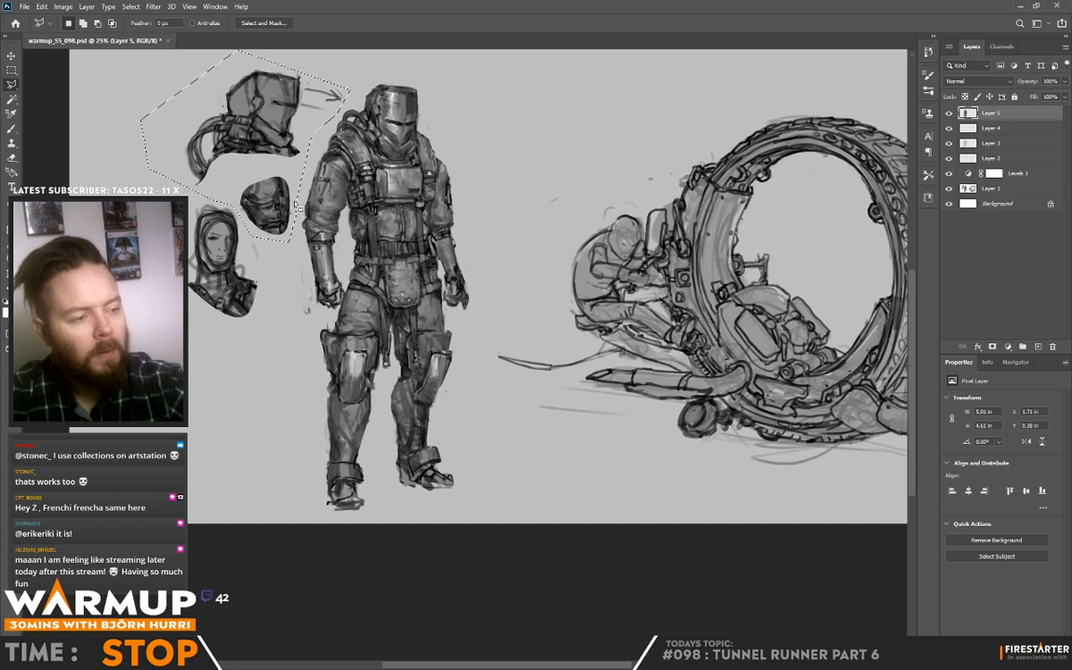
Step: Copy the merged helmet and mask selection to a new layer and move it away from the standing figure
{"action": "key", "text": "ctrl+shift+c"}
{"action": "key", "text": "ctrl+v"}
{"action": "key", "text": "v"}
{"action": "mouse_move", "coordinate": [502, 253]}
{"action": "left_mouse_down"}
{"action": "mouse_move", "coordinate": [377, 265]}
{"action": "mouse_move", "coordinate": [430, 261]}
{"action": "mouse_move", "coordinate": [442, 231]}
{"action": "left_mouse_up"}
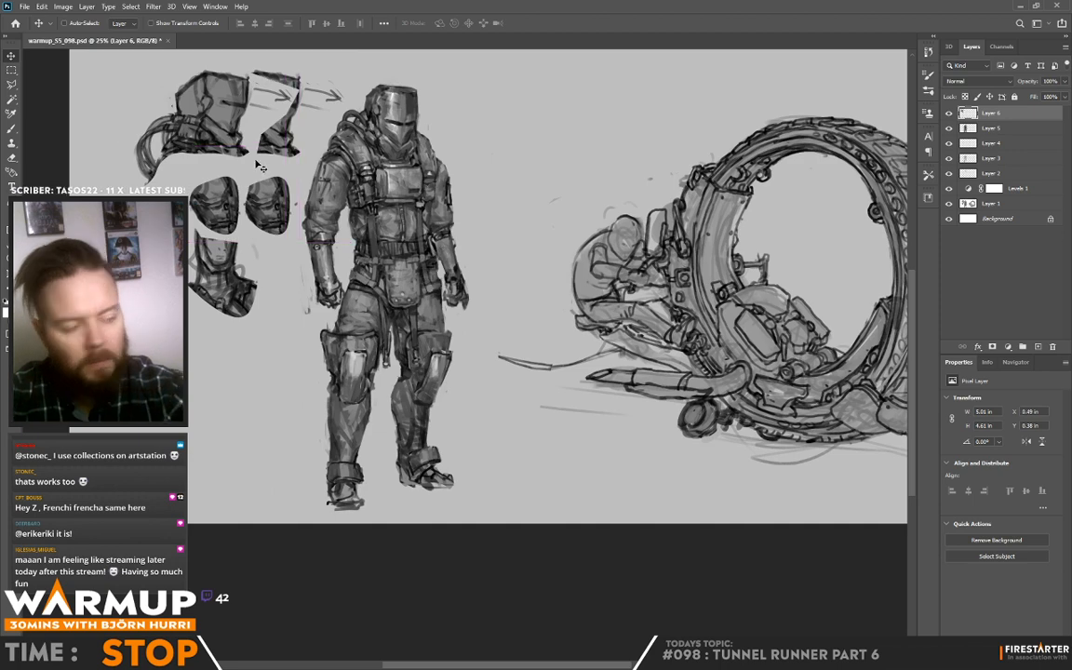
Step: Erase the duplicated mask from the pasted layer using the 80 px sketcher brush tip, uncovering the hooded head sketch
{"action": "key", "text": "b"}
{"action": "right_click", "coordinate": [311, 221]}
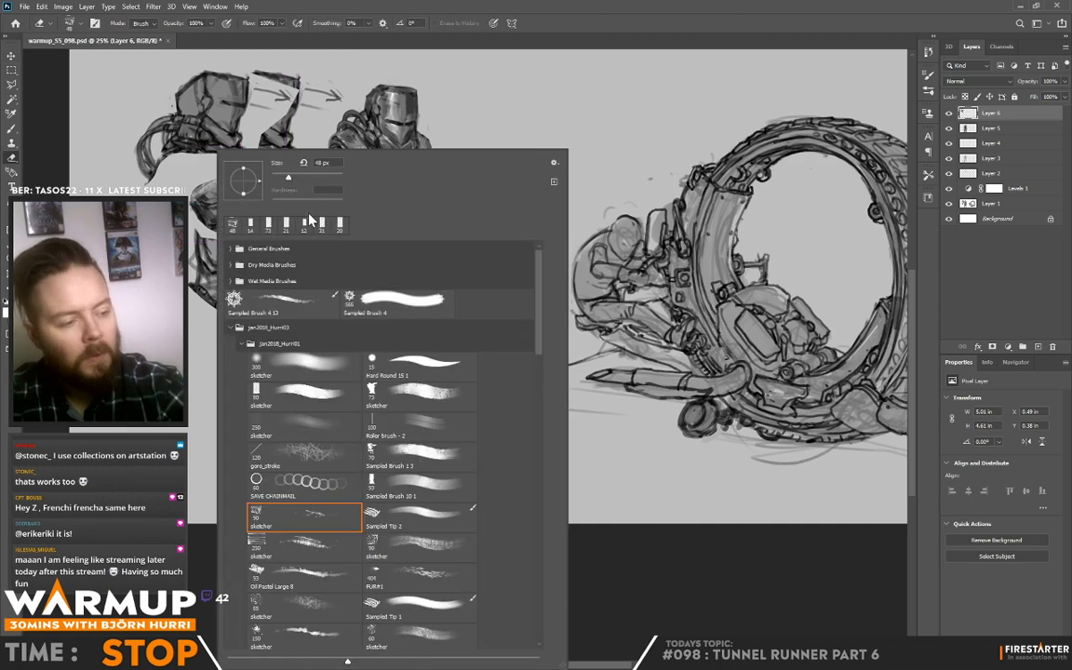
{"action": "left_click", "coordinate": [343, 397]}
{"action": "mouse_move", "coordinate": [180, 160]}
{"action": "left_mouse_down"}
{"action": "mouse_move", "coordinate": [182, 191]}
{"action": "mouse_move", "coordinate": [214, 214]}
{"action": "left_mouse_up"}
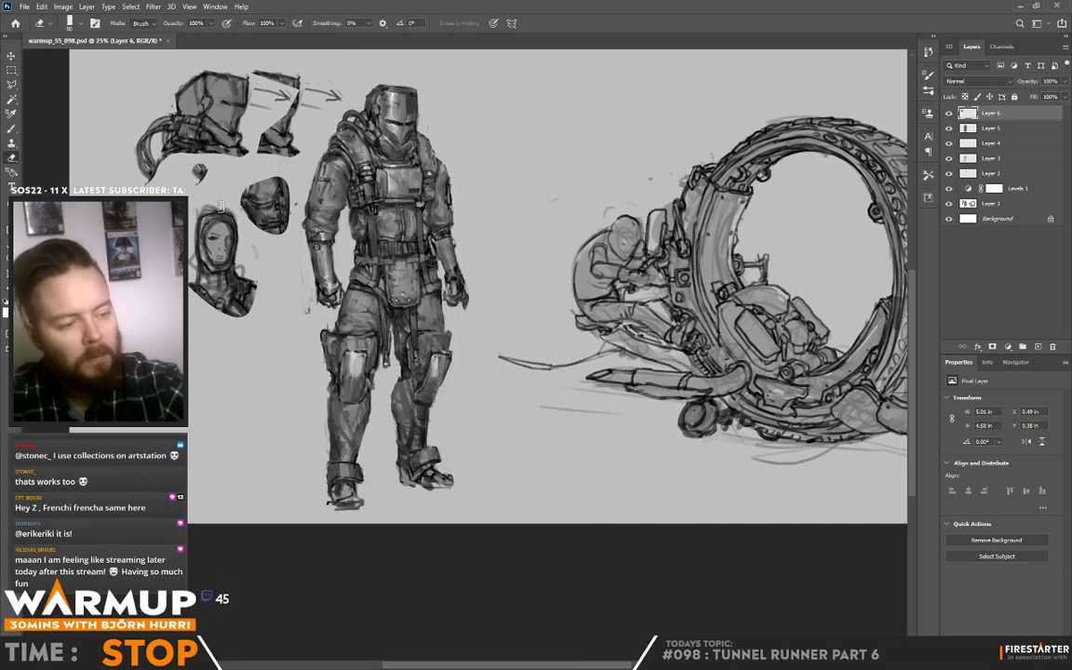
Step: Enlarge the brush, paint background grey over the leftover original helmet, arrows and mask, and save the document
{"action": "key", "text": "b"}
{"action": "right_click", "coordinate": [233, 178]}
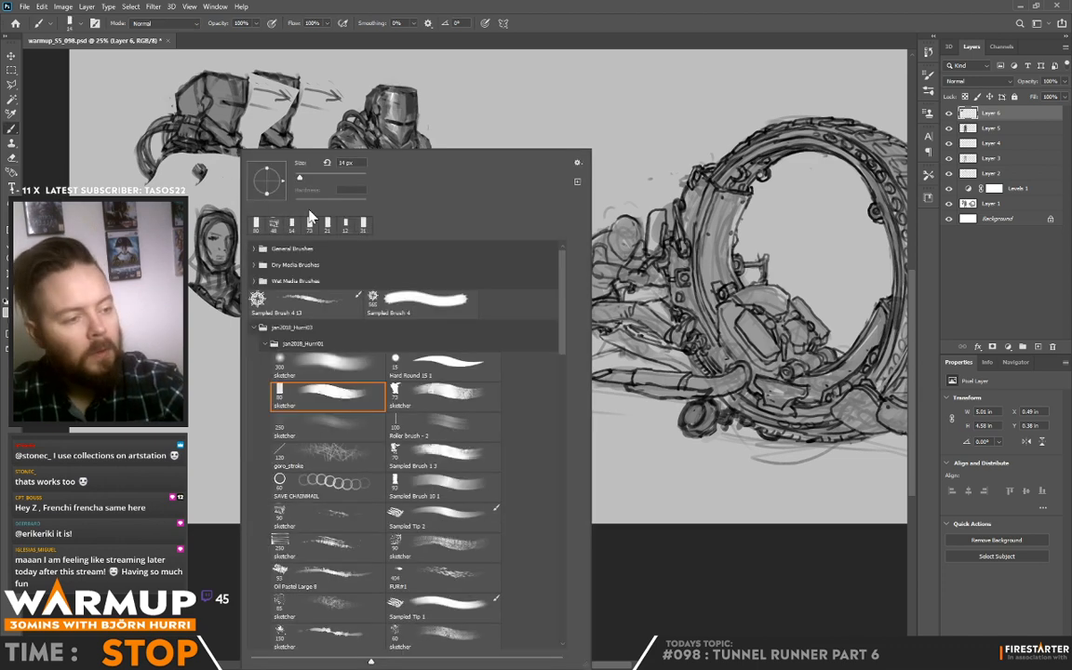
{"action": "left_click_drag", "start_coordinate": [300, 177], "coordinate": [321, 177]}
{"action": "mouse_move", "coordinate": [205, 165]}
{"action": "left_mouse_down"}
{"action": "mouse_move", "coordinate": [194, 182]}
{"action": "mouse_move", "coordinate": [198, 173]}
{"action": "left_mouse_up"}
{"action": "mouse_move", "coordinate": [253, 184]}
{"action": "left_mouse_down"}
{"action": "mouse_move", "coordinate": [283, 168]}
{"action": "mouse_move", "coordinate": [287, 204]}
{"action": "mouse_move", "coordinate": [310, 105]}
{"action": "mouse_move", "coordinate": [279, 175]}
{"action": "mouse_move", "coordinate": [273, 143]}
{"action": "mouse_move", "coordinate": [264, 158]}
{"action": "mouse_move", "coordinate": [264, 61]}
{"action": "mouse_move", "coordinate": [260, 147]}
{"action": "mouse_move", "coordinate": [270, 111]}
{"action": "mouse_move", "coordinate": [327, 74]}
{"action": "mouse_move", "coordinate": [299, 93]}
{"action": "left_mouse_up"}
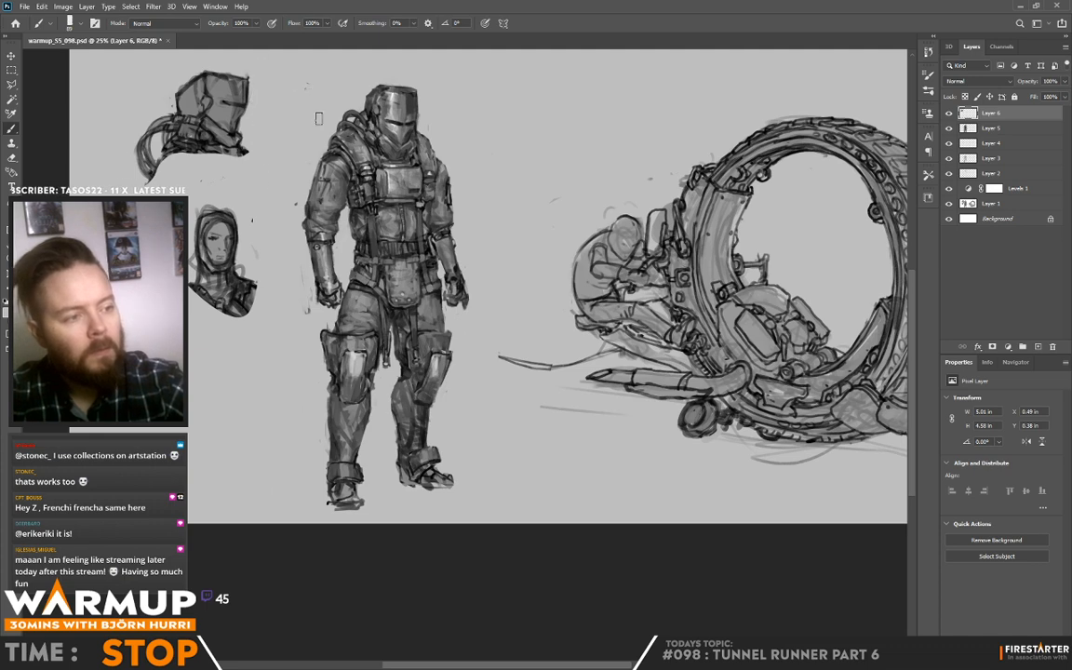
{"action": "mouse_move", "coordinate": [277, 287]}
{"action": "left_mouse_down"}
{"action": "mouse_move", "coordinate": [160, 273]}
{"action": "mouse_move", "coordinate": [170, 276]}
{"action": "left_mouse_up"}
{"action": "key", "text": "ctrl+s"}
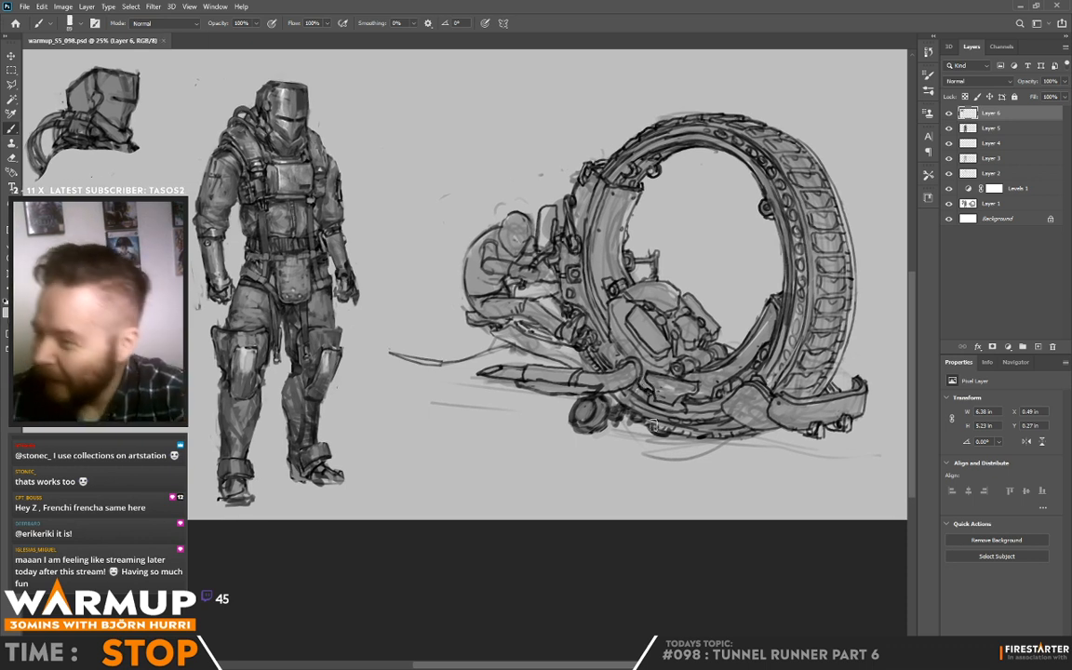
Step: Stamp all visible artwork onto a new layer and nudge the figure's shoulder and arm in Liquify with brush size 918
{"action": "left_click", "coordinate": [145, 8]}
{"action": "left_click", "coordinate": [499, 8]}
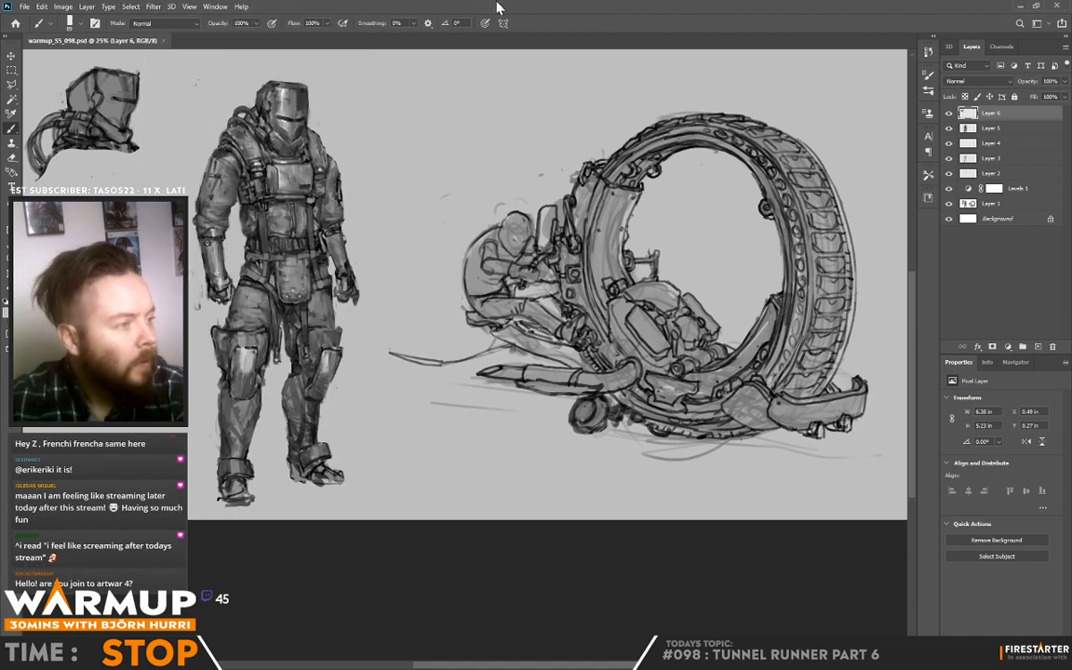
{"action": "key", "text": "ctrl+alt+shift+e"}
{"action": "left_click", "coordinate": [153, 6]}
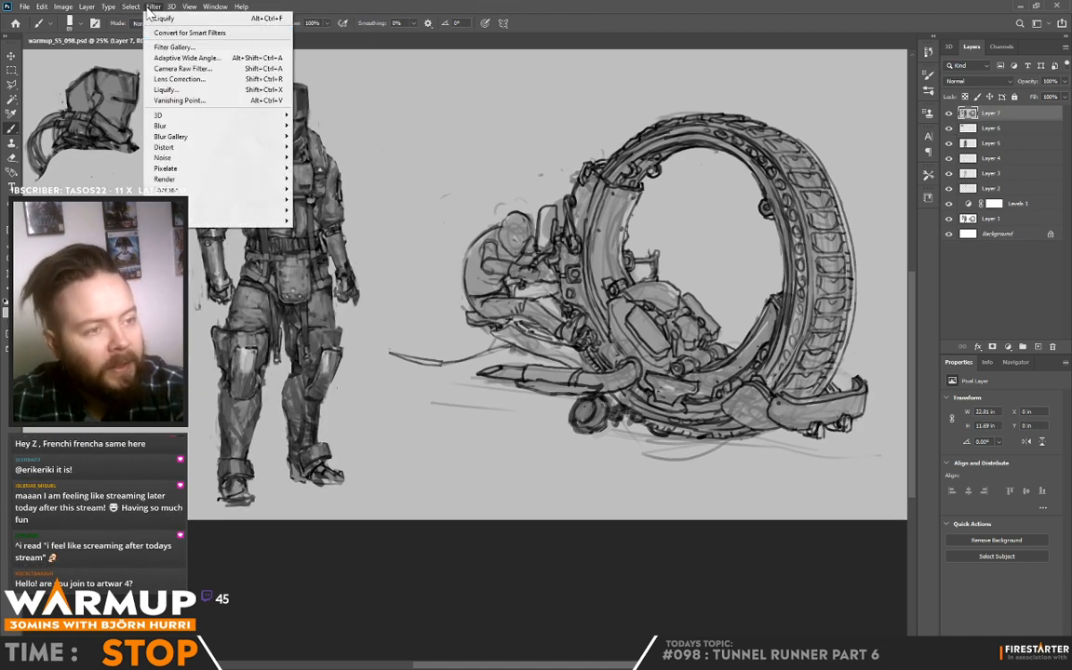
{"action": "left_click", "coordinate": [160, 93]}
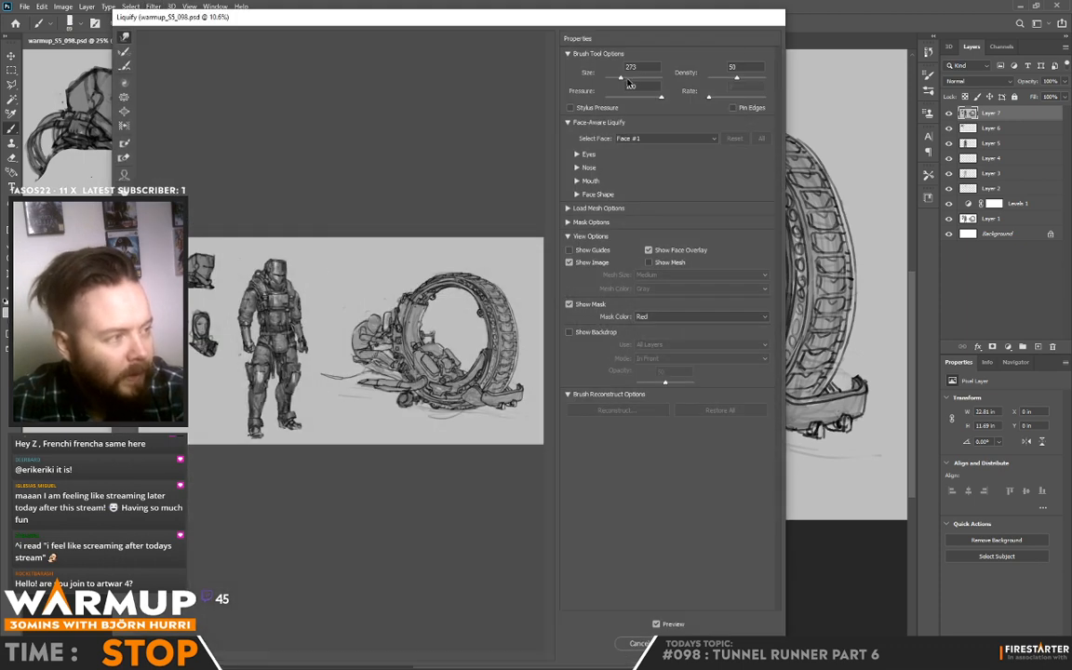
{"action": "left_click", "coordinate": [627, 79]}
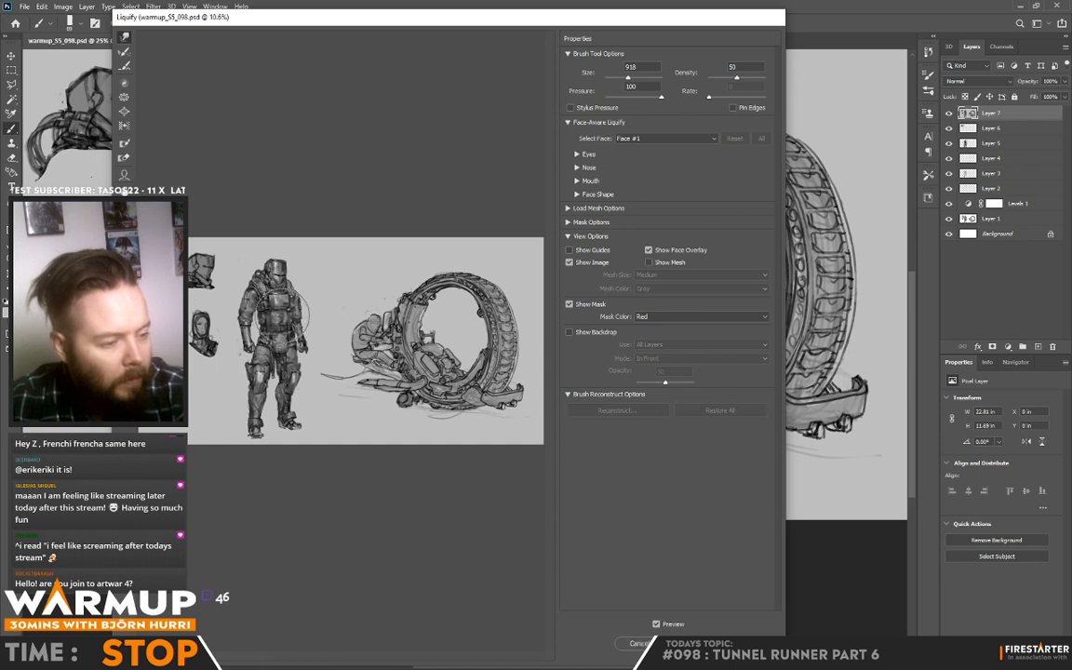
{"action": "left_click_drag", "start_coordinate": [234, 280], "coordinate": [242, 283]}
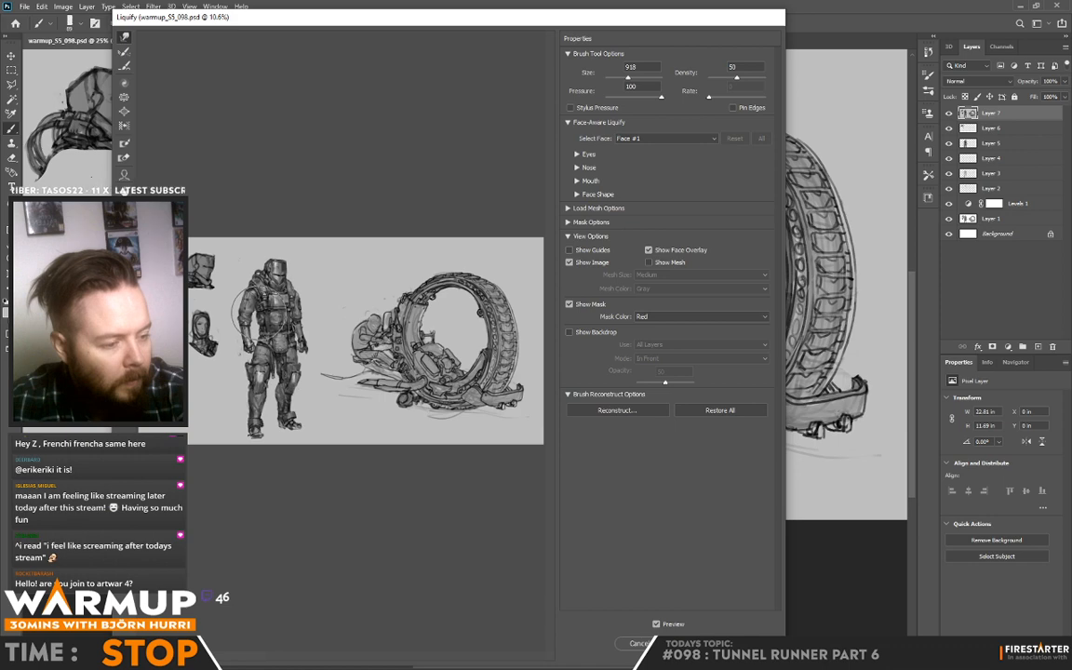
{"action": "key", "text": "Return"}
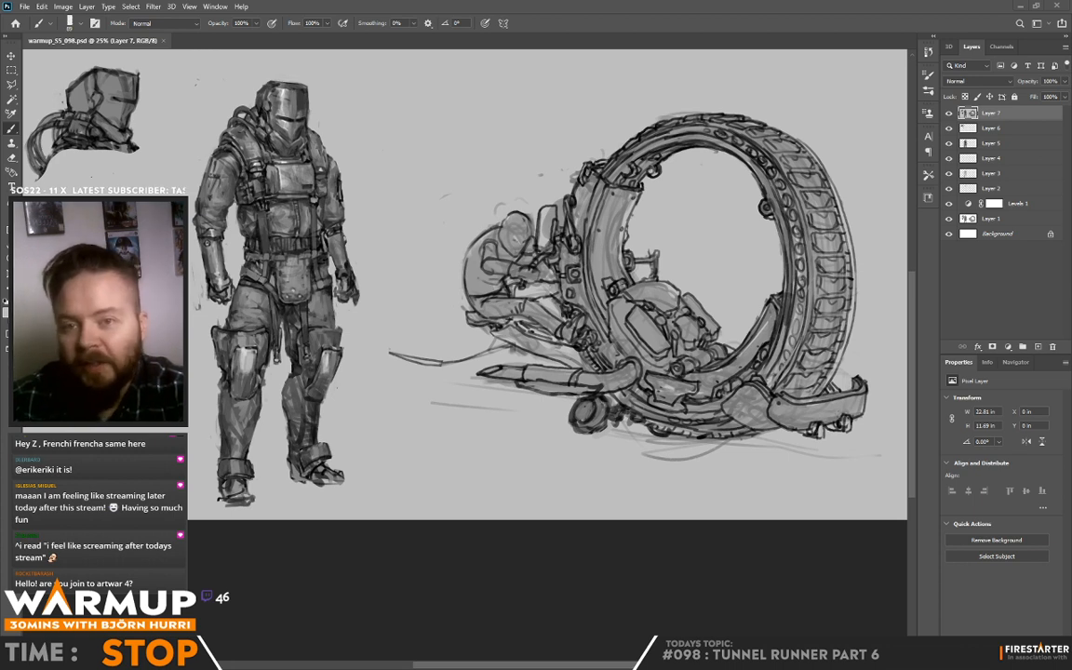
Step: Switch to ArtStation in the browser and look through the artwork saved in the "stuff" collection
{"action": "key", "text": "alt+Tab"}
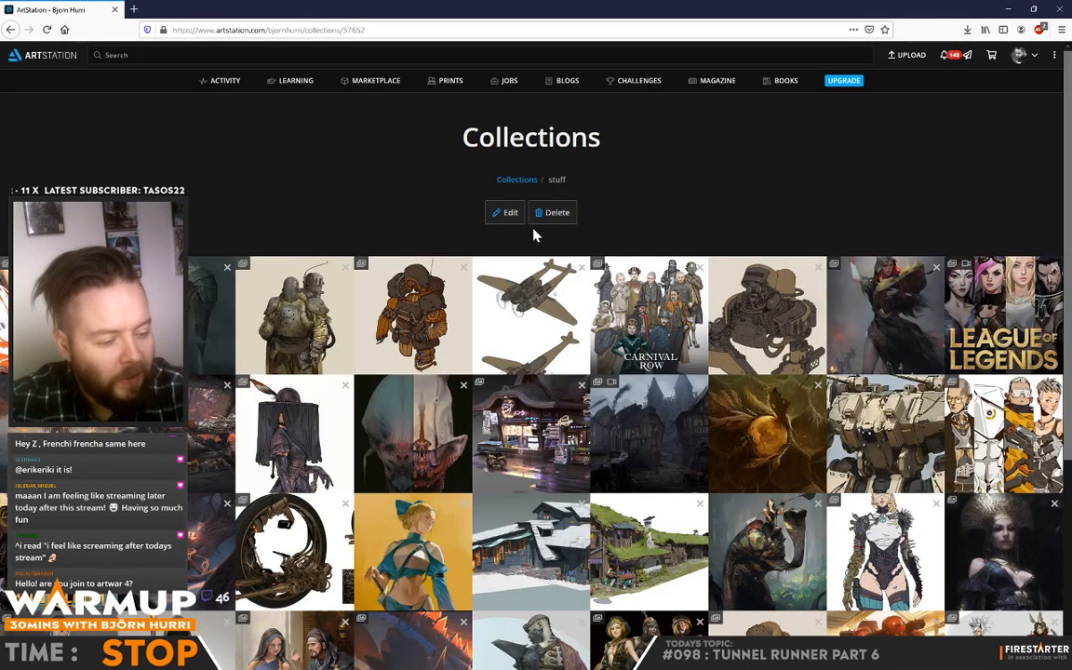
{"action": "scroll", "coordinate": [535, 234], "scroll_direction": "down", "scroll_amount": 2}
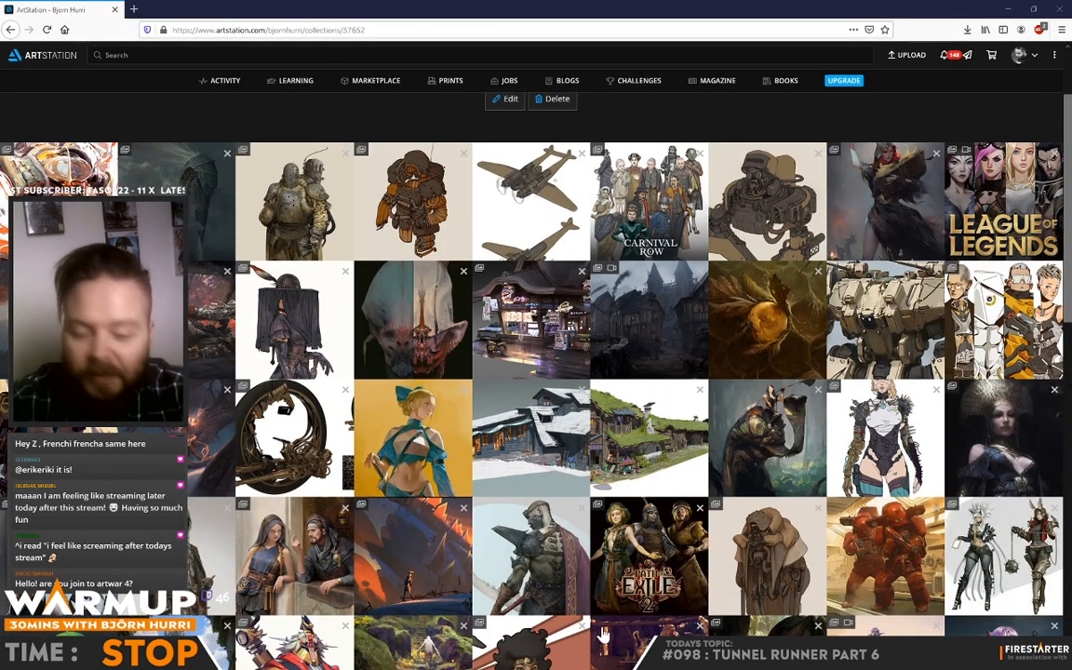
{"action": "scroll", "coordinate": [447, 247], "scroll_direction": "down", "scroll_amount": 2}
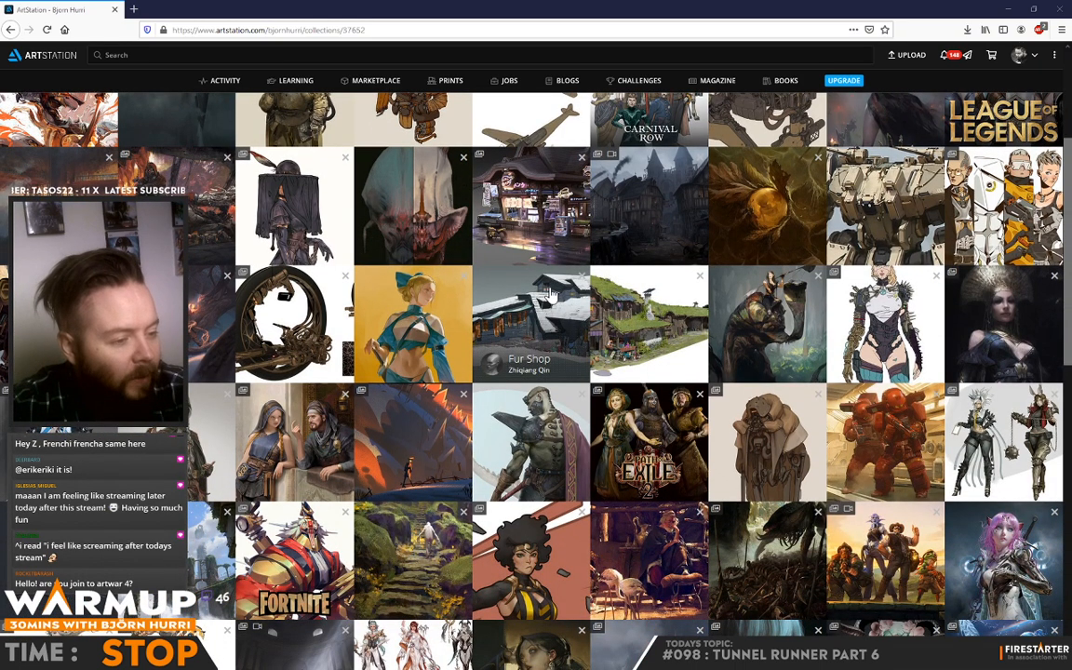
{"action": "scroll", "coordinate": [548, 294], "scroll_direction": "down", "scroll_amount": 4}
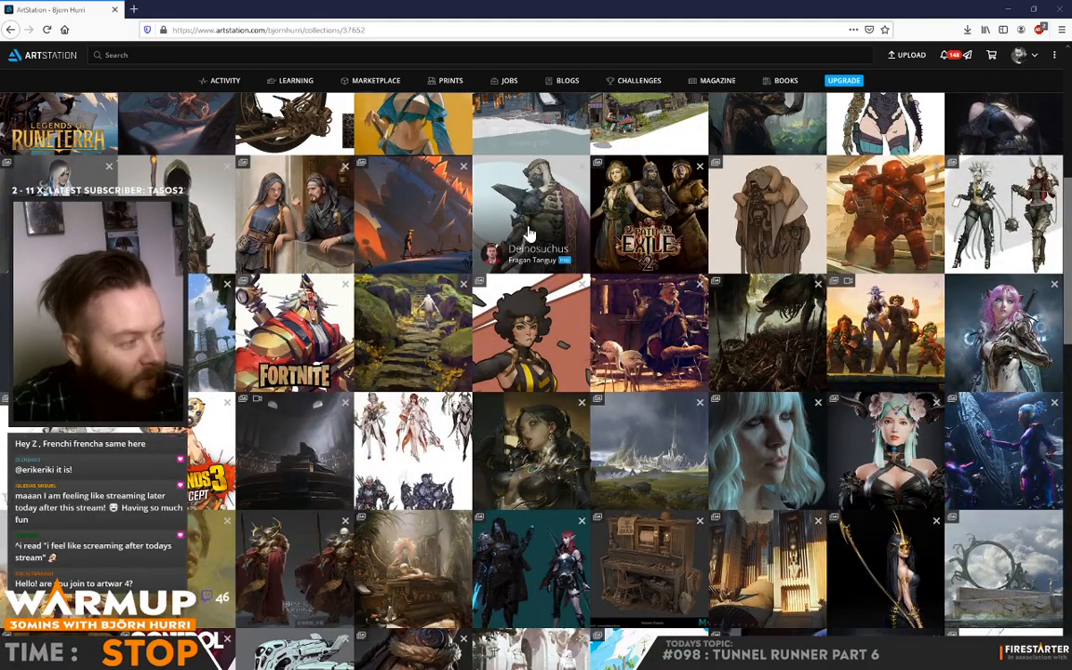
{"action": "scroll", "coordinate": [527, 248], "scroll_direction": "down", "scroll_amount": 1}
{"action": "scroll", "coordinate": [526, 270], "scroll_direction": "down", "scroll_amount": 2}
{"action": "scroll", "coordinate": [516, 372], "scroll_direction": "down", "scroll_amount": 2}
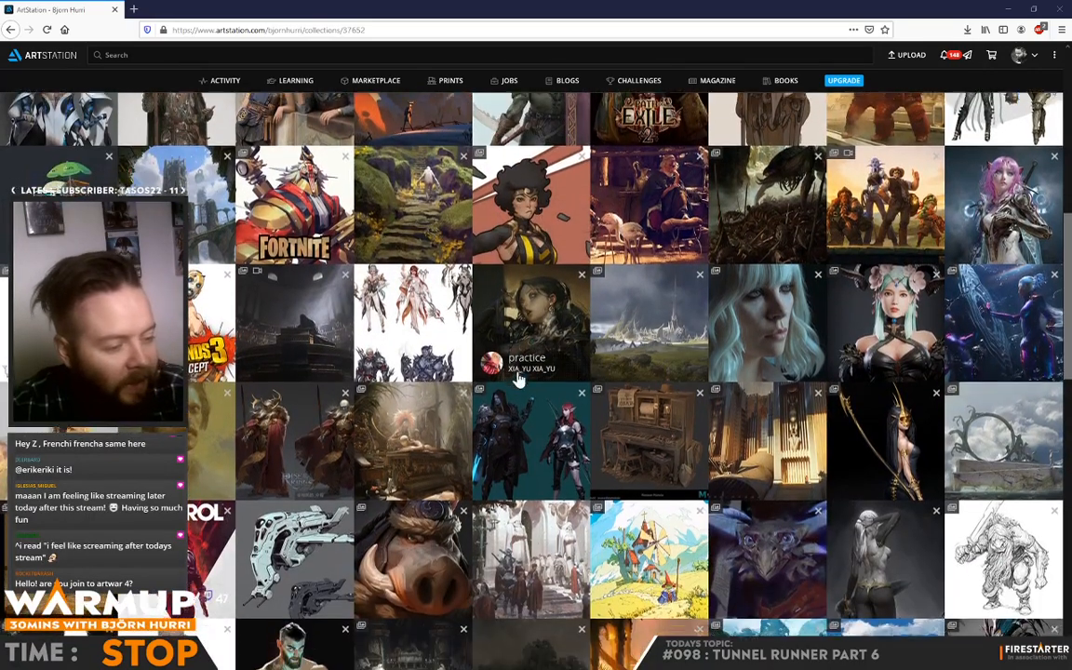
{"action": "scroll", "coordinate": [517, 390], "scroll_direction": "down", "scroll_amount": 1}
{"action": "scroll", "coordinate": [516, 391], "scroll_direction": "down", "scroll_amount": 5}
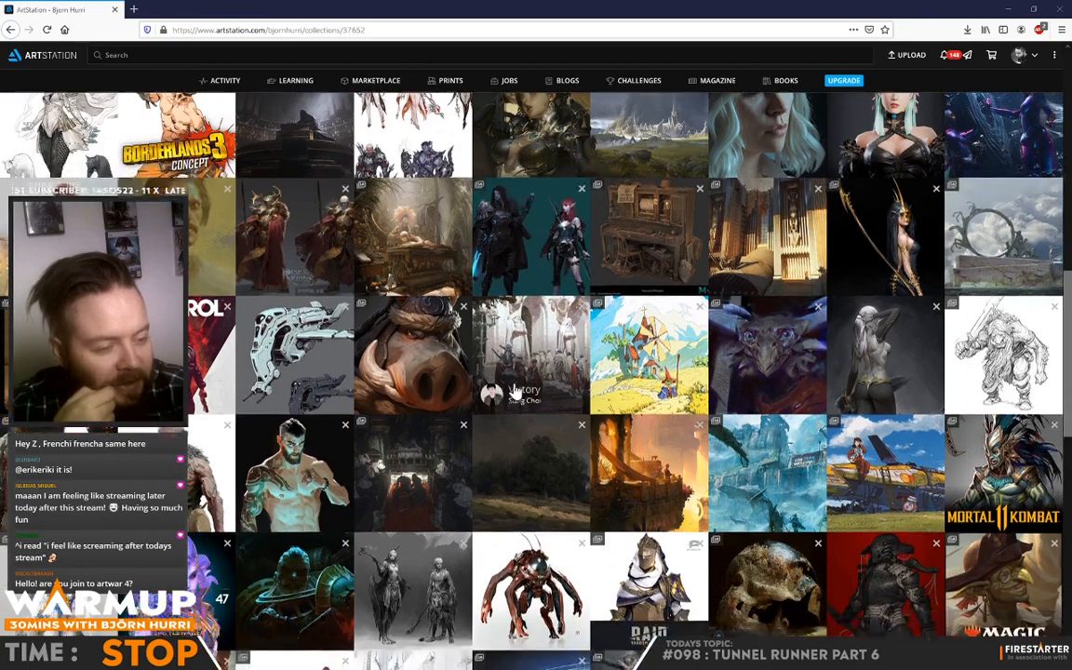
{"action": "scroll", "coordinate": [543, 361], "scroll_direction": "down", "scroll_amount": 1}
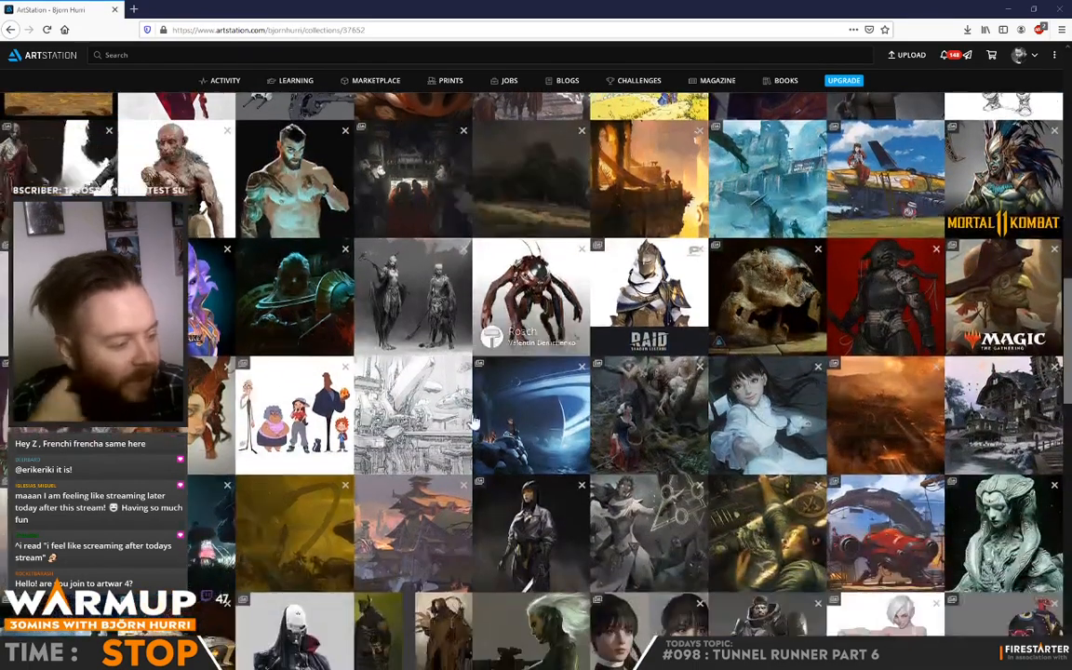
{"action": "scroll", "coordinate": [402, 395], "scroll_direction": "down", "scroll_amount": 3}
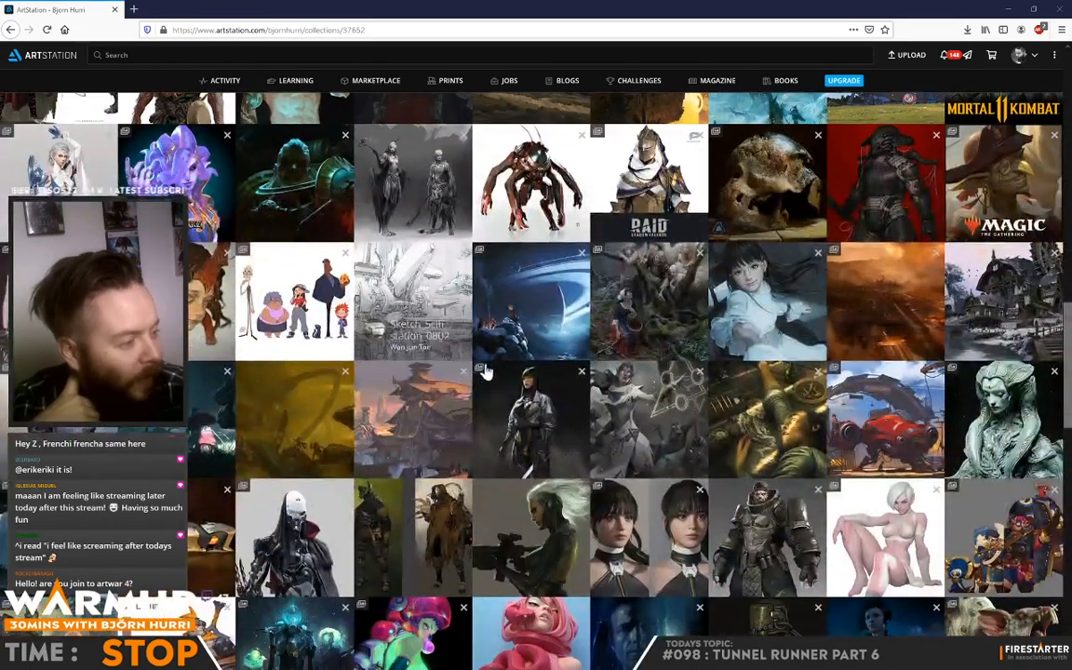
{"action": "scroll", "coordinate": [651, 372], "scroll_direction": "down", "scroll_amount": 2}
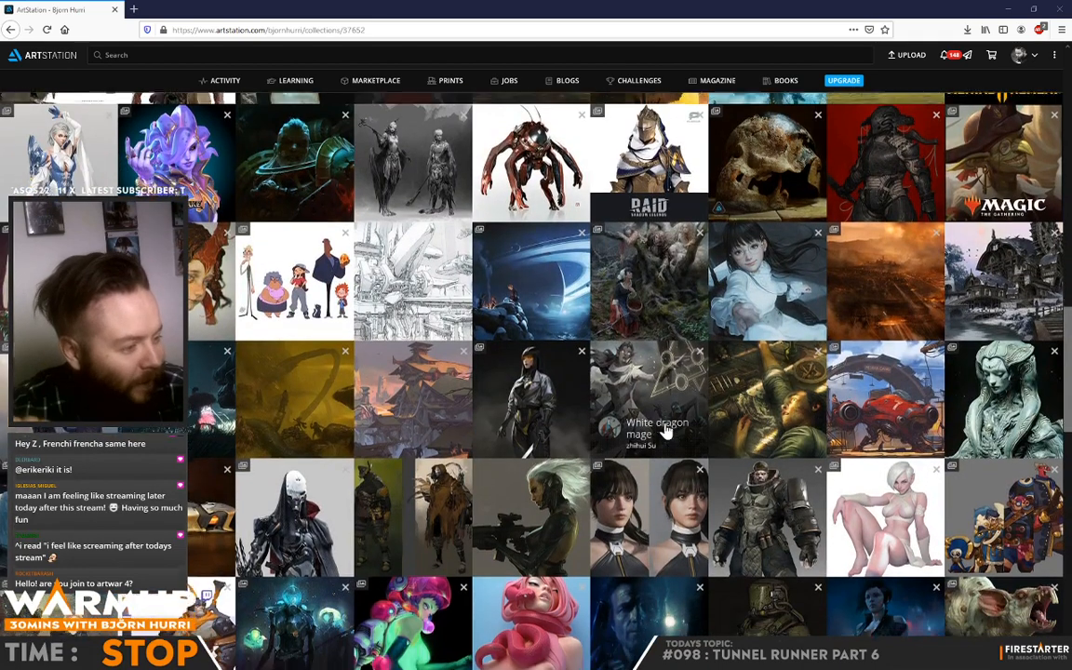
{"action": "scroll", "coordinate": [584, 441], "scroll_direction": "down", "scroll_amount": 2}
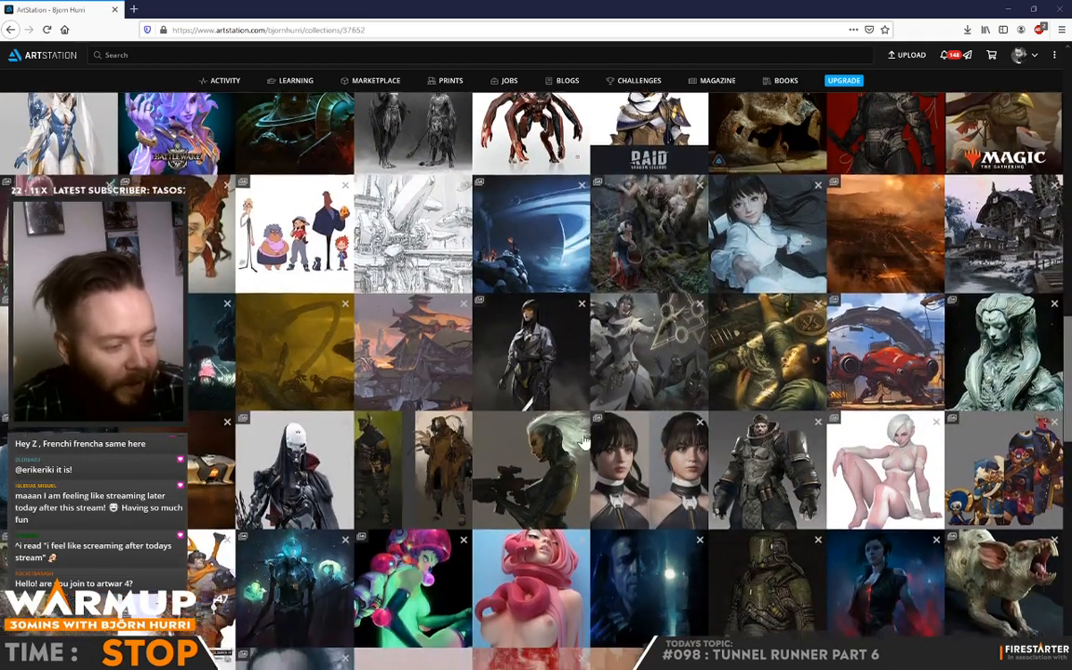
{"action": "scroll", "coordinate": [584, 441], "scroll_direction": "down", "scroll_amount": 4}
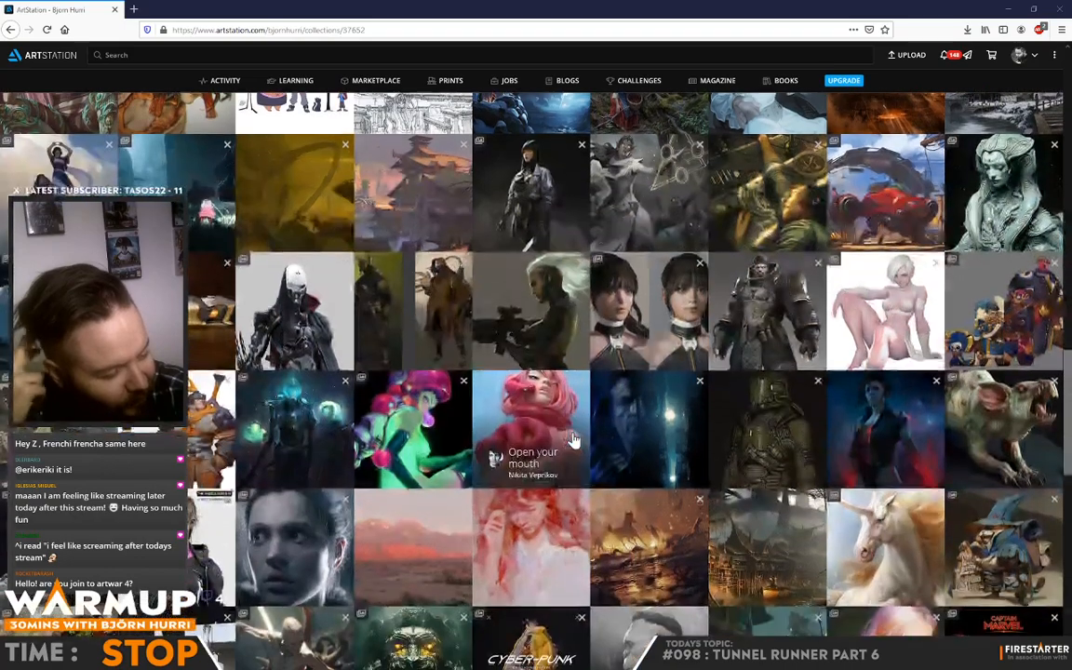
{"action": "scroll", "coordinate": [579, 443], "scroll_direction": "down", "scroll_amount": 3}
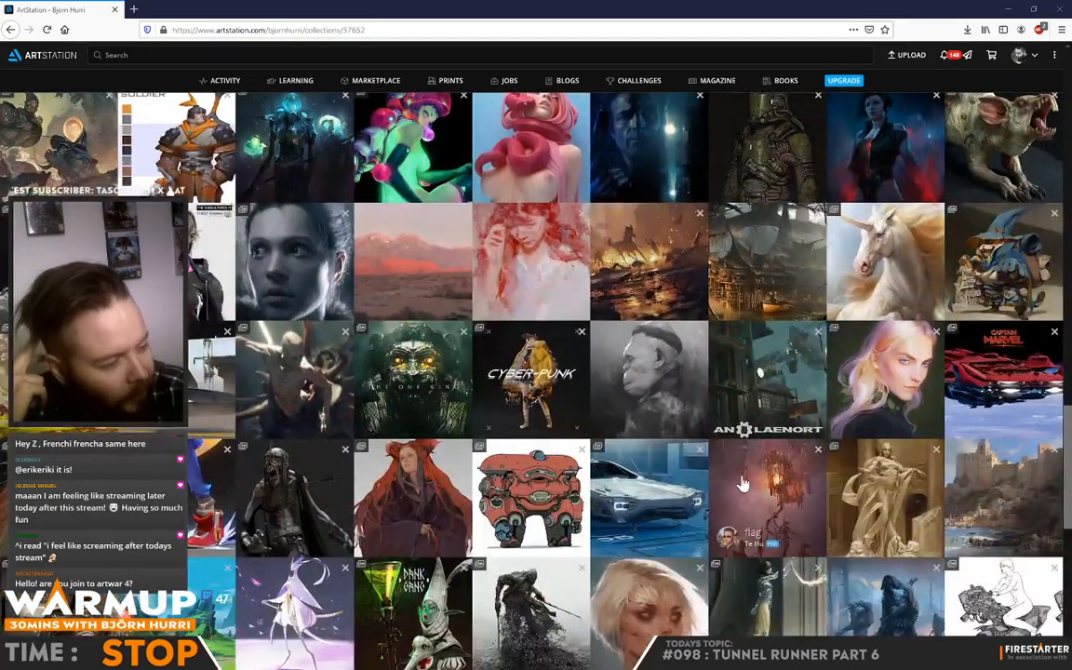
{"action": "scroll", "coordinate": [741, 483], "scroll_direction": "down", "scroll_amount": 4}
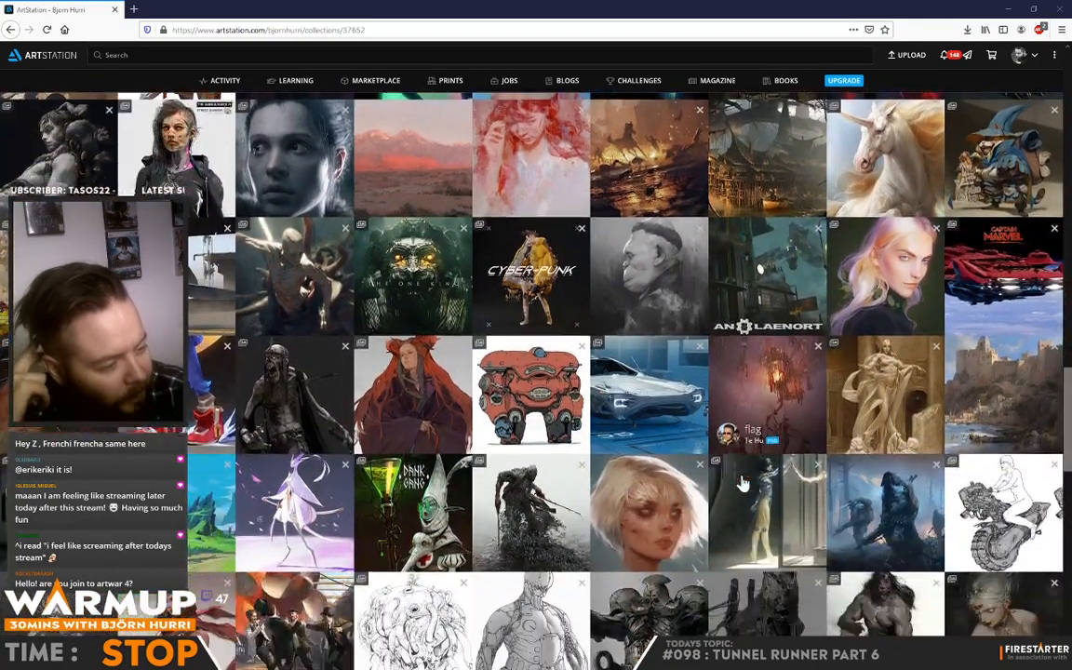
{"action": "scroll", "coordinate": [740, 484], "scroll_direction": "down", "scroll_amount": 5}
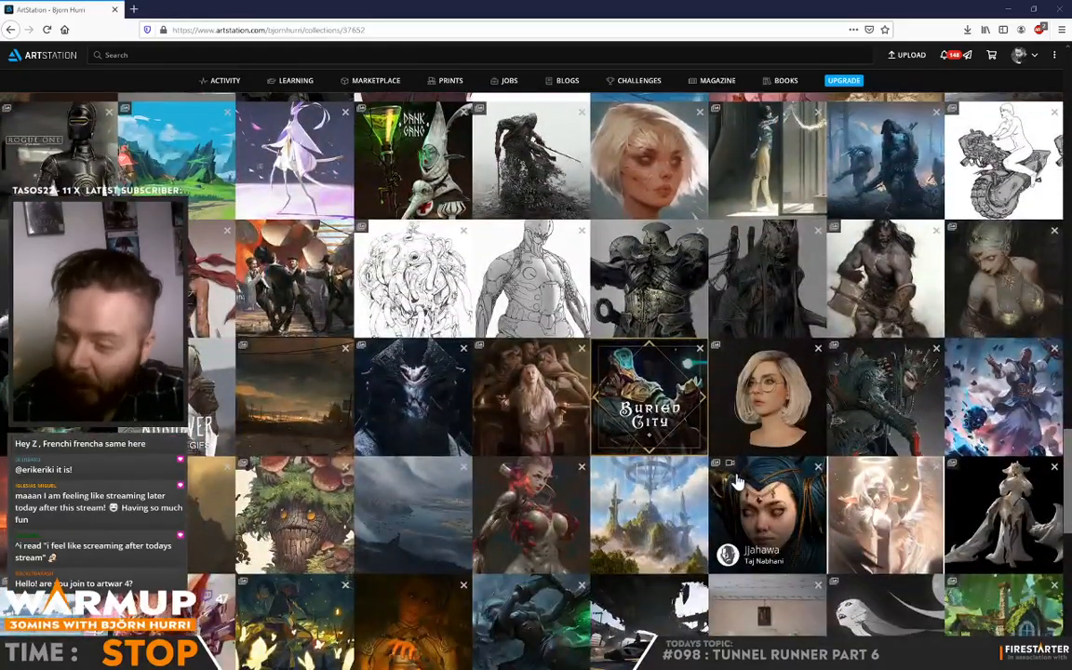
Step: Examine the artwork further down the saved ArtStation collection and close the browser to return to the tunnel runner sketch in Photoshop
{"action": "scroll", "coordinate": [735, 482], "scroll_direction": "down", "scroll_amount": 3}
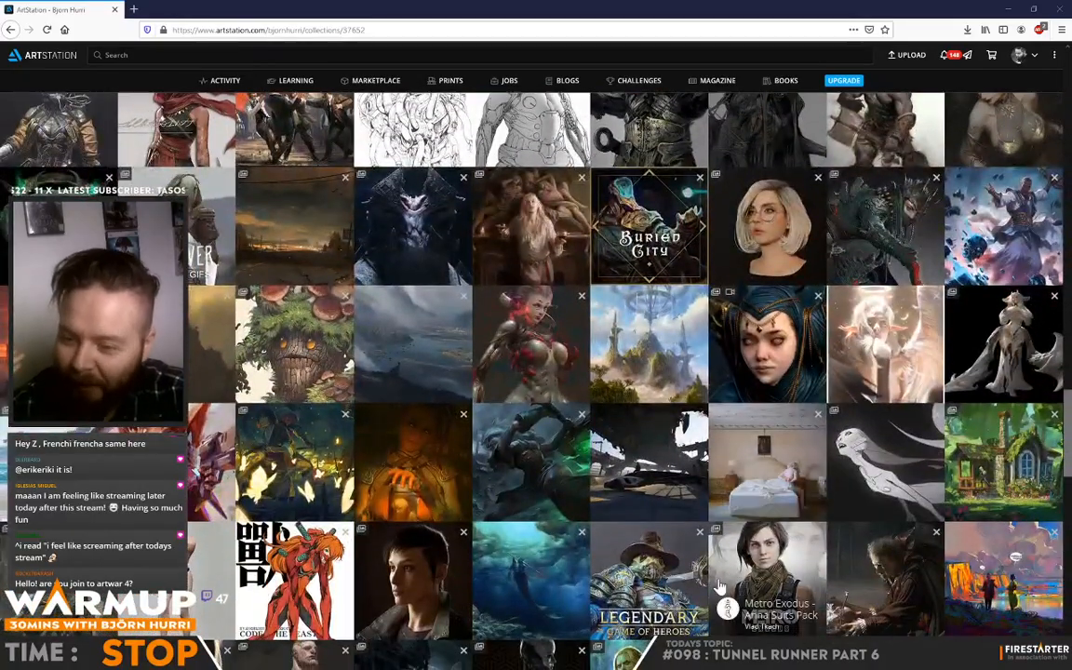
{"action": "scroll", "coordinate": [684, 554], "scroll_direction": "down", "scroll_amount": 5}
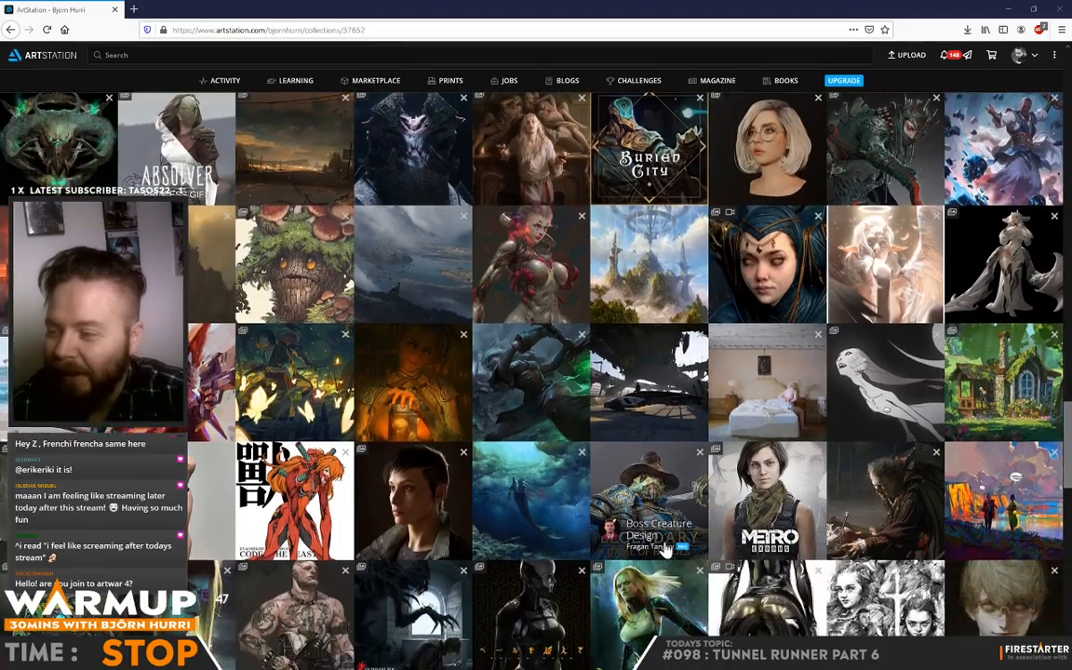
{"action": "scroll", "coordinate": [666, 550], "scroll_direction": "down", "scroll_amount": 4}
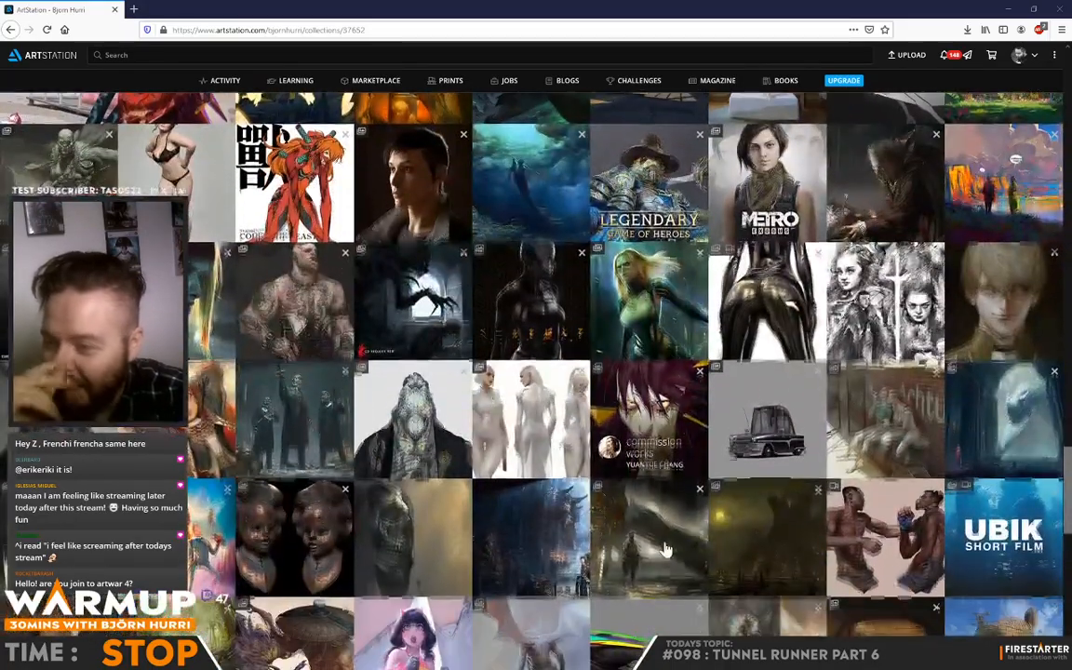
{"action": "scroll", "coordinate": [666, 550], "scroll_direction": "down", "scroll_amount": 1}
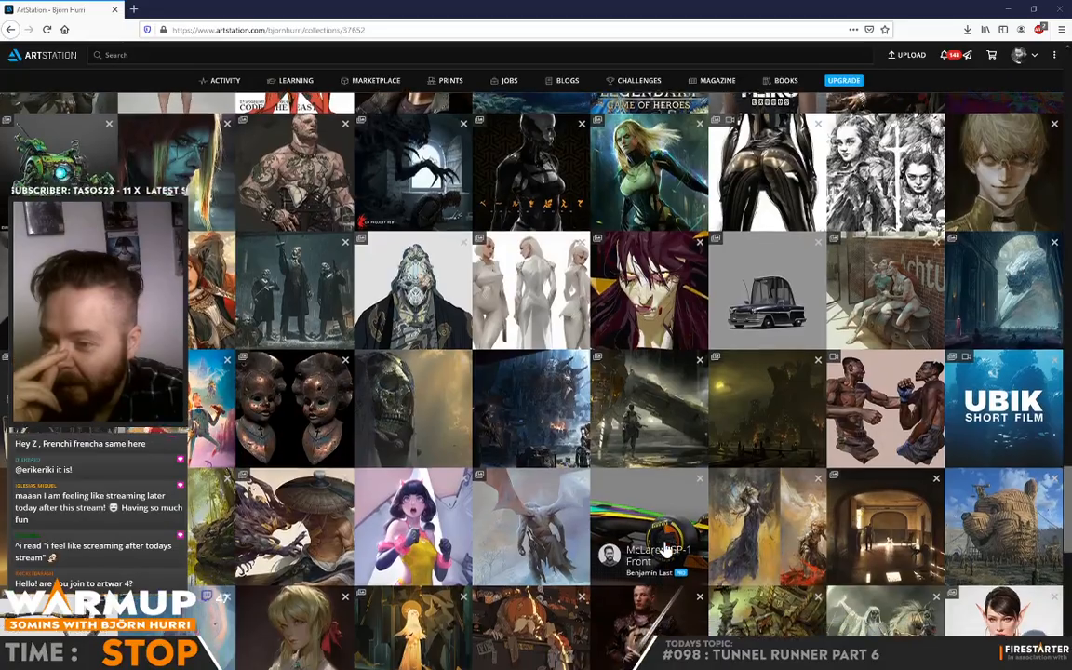
{"action": "scroll", "coordinate": [666, 550], "scroll_direction": "down", "scroll_amount": 5}
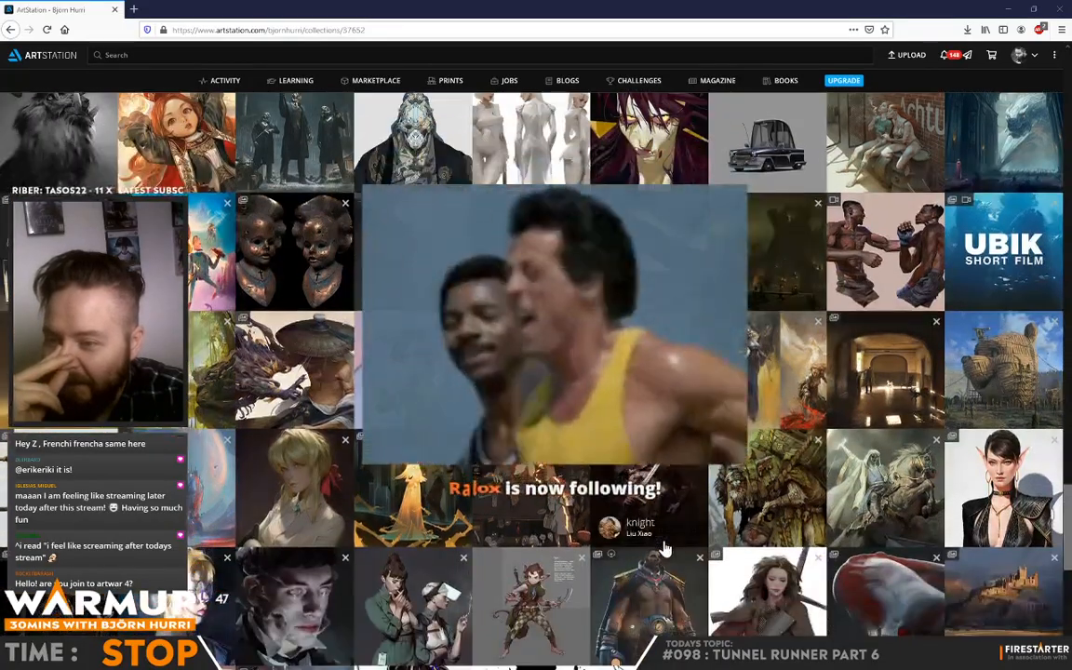
{"action": "scroll", "coordinate": [666, 550], "scroll_direction": "down", "scroll_amount": 6}
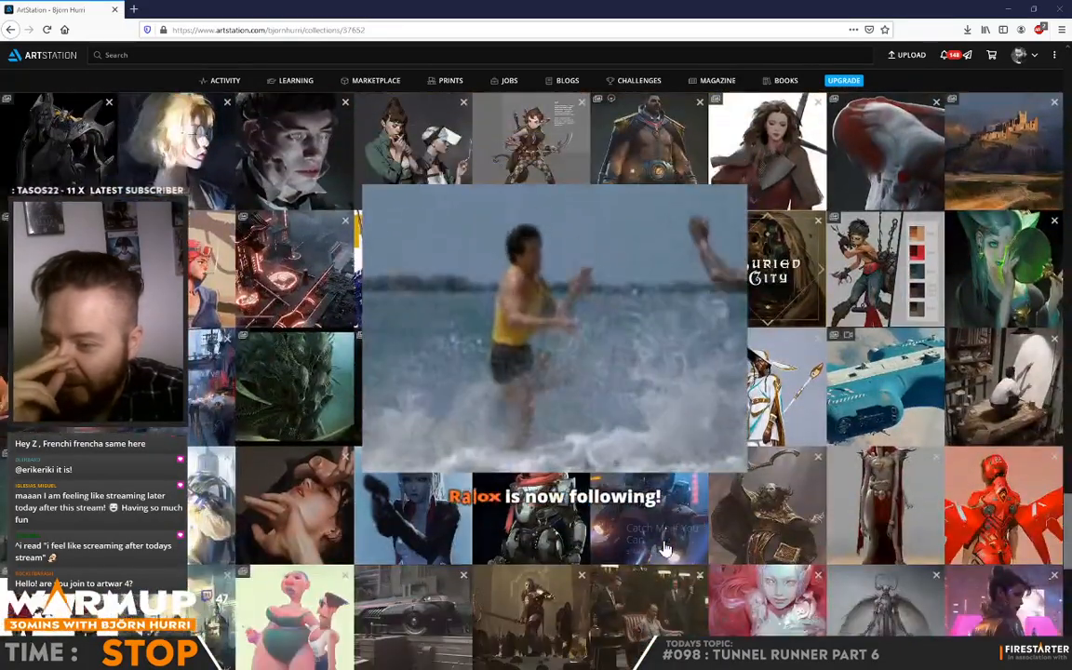
{"action": "scroll", "coordinate": [666, 550], "scroll_direction": "down", "scroll_amount": 3}
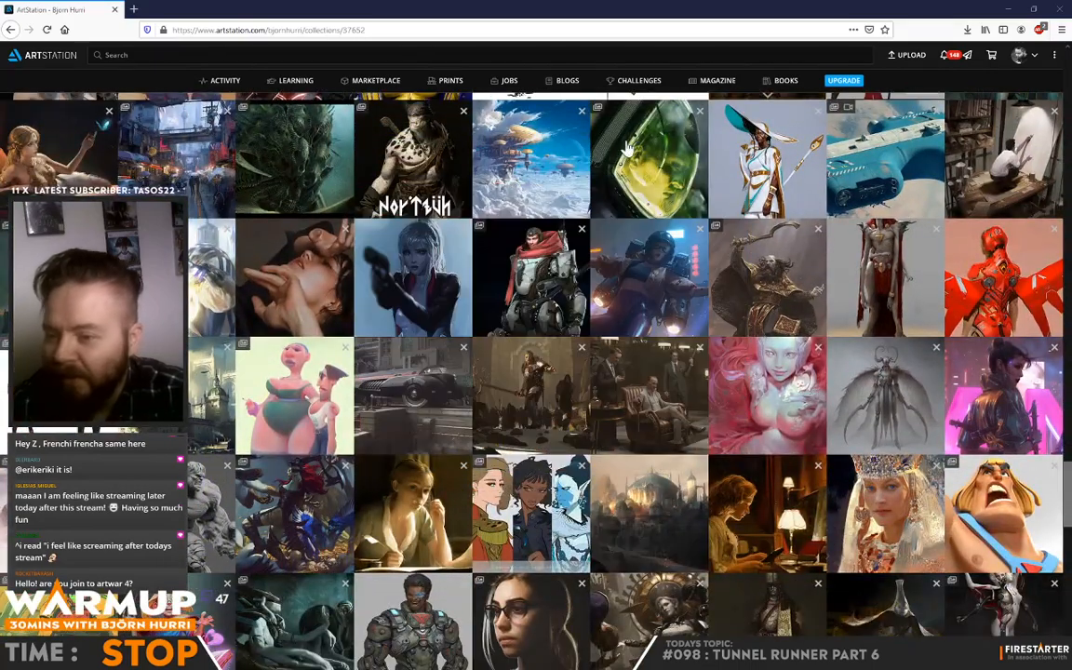
{"action": "scroll", "coordinate": [526, 186], "scroll_direction": "down", "scroll_amount": 1}
{"action": "scroll", "coordinate": [525, 186], "scroll_direction": "down", "scroll_amount": 7}
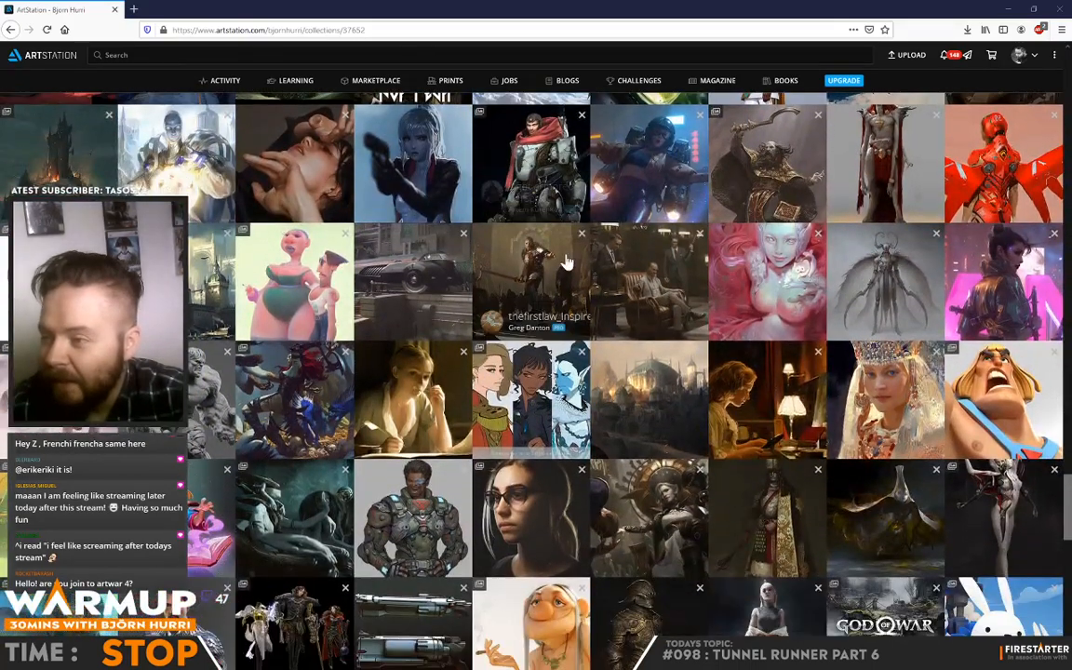
{"action": "scroll", "coordinate": [627, 304], "scroll_direction": "down", "scroll_amount": 4}
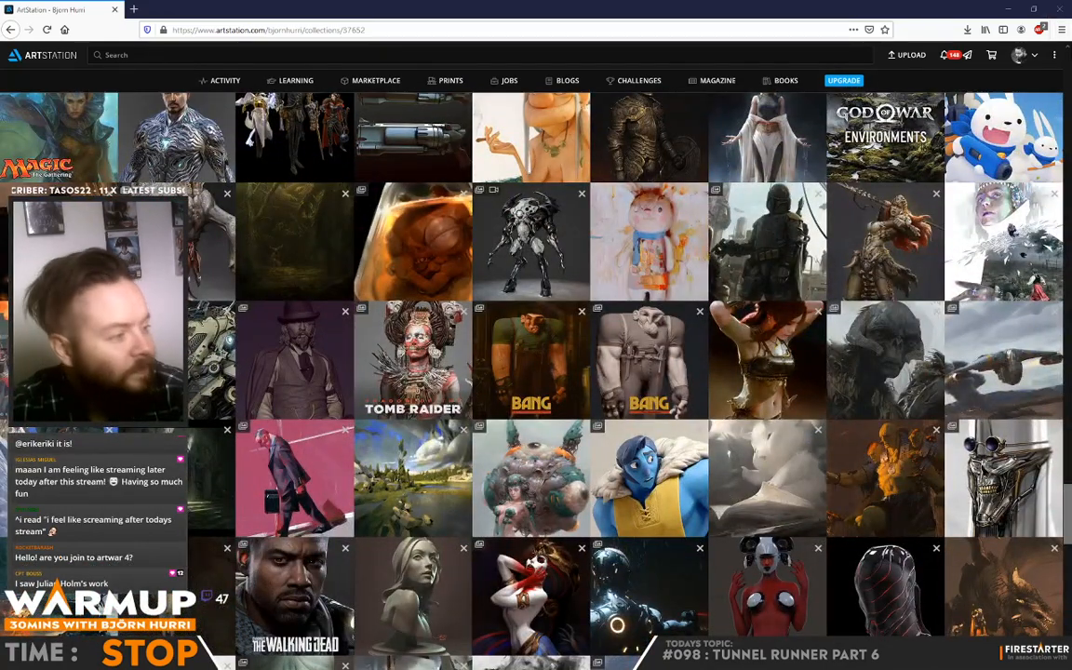
{"action": "left_click", "coordinate": [1060, 9]}
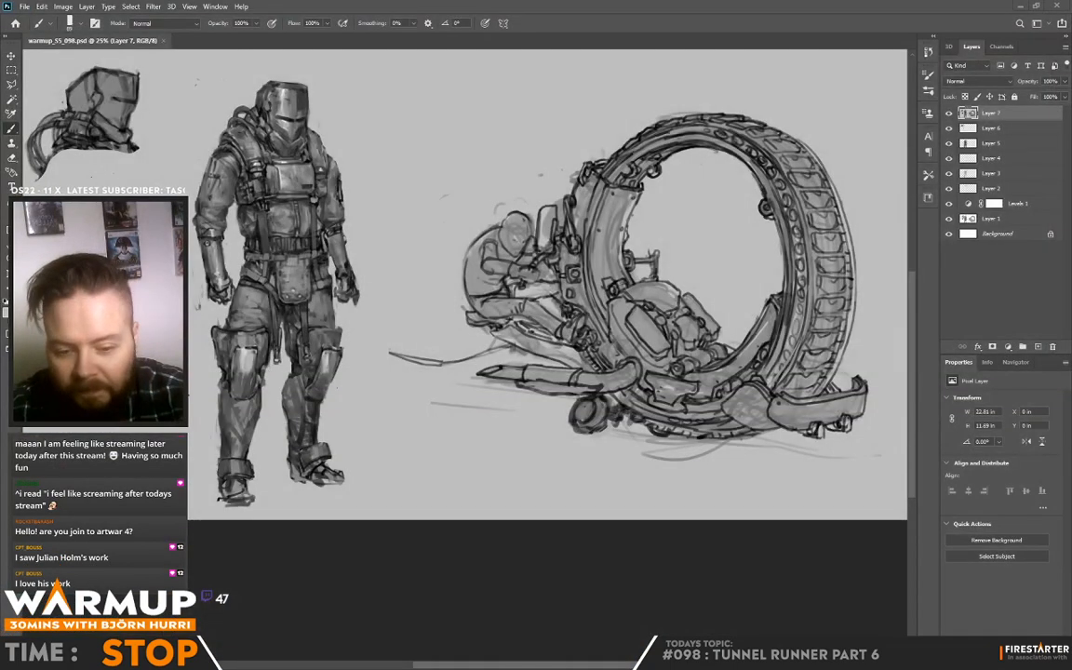